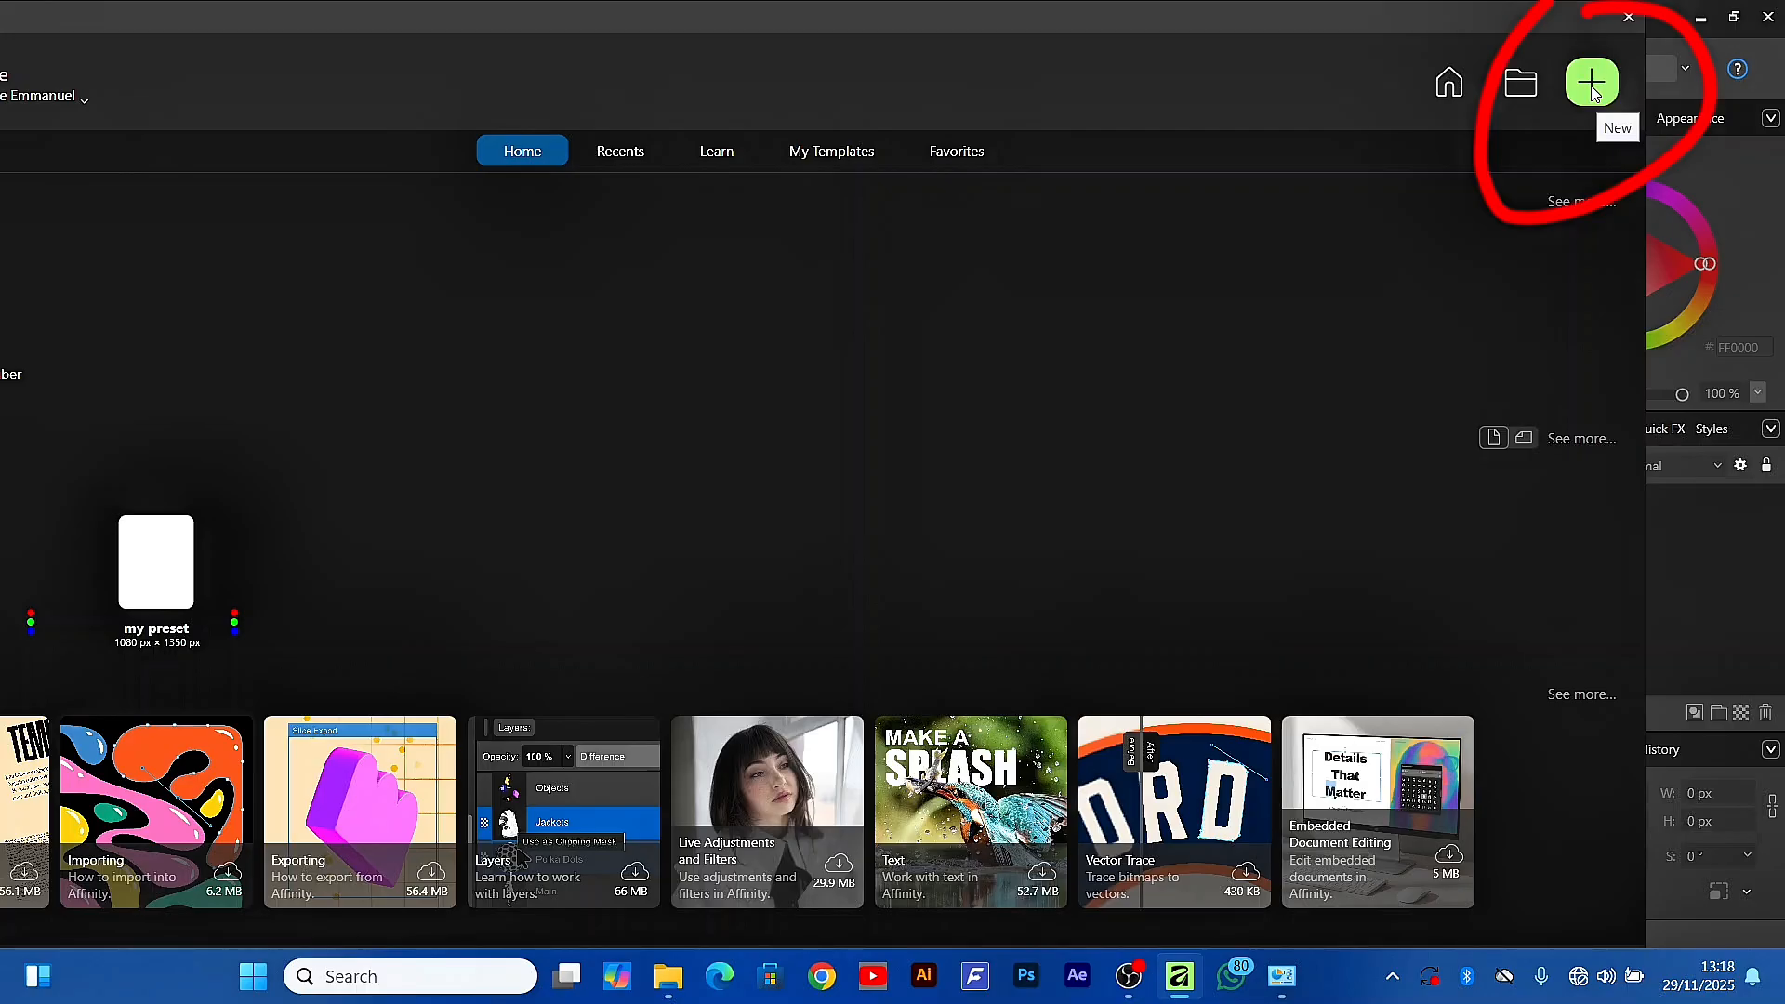
# Save the 1080 × 1350 px, 300 DPI document settings as a preset named "new preset" and create the document
pyautogui.click(1592, 85)
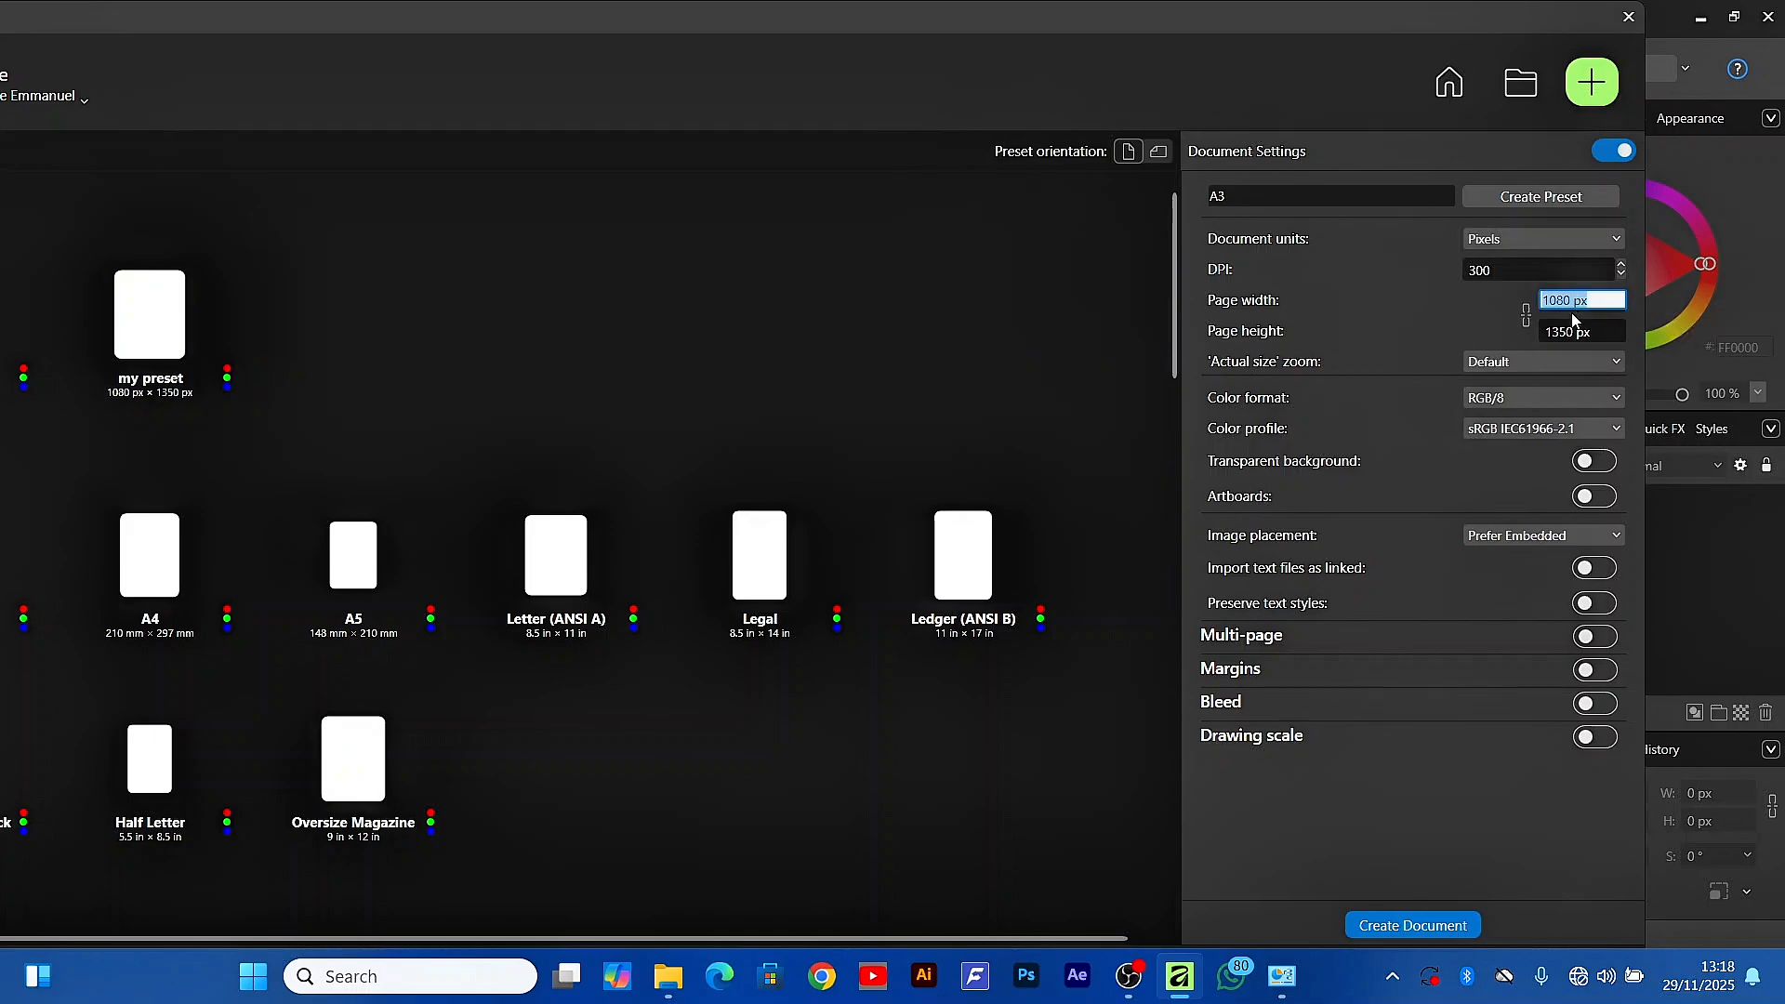
pyautogui.click(1597, 240)
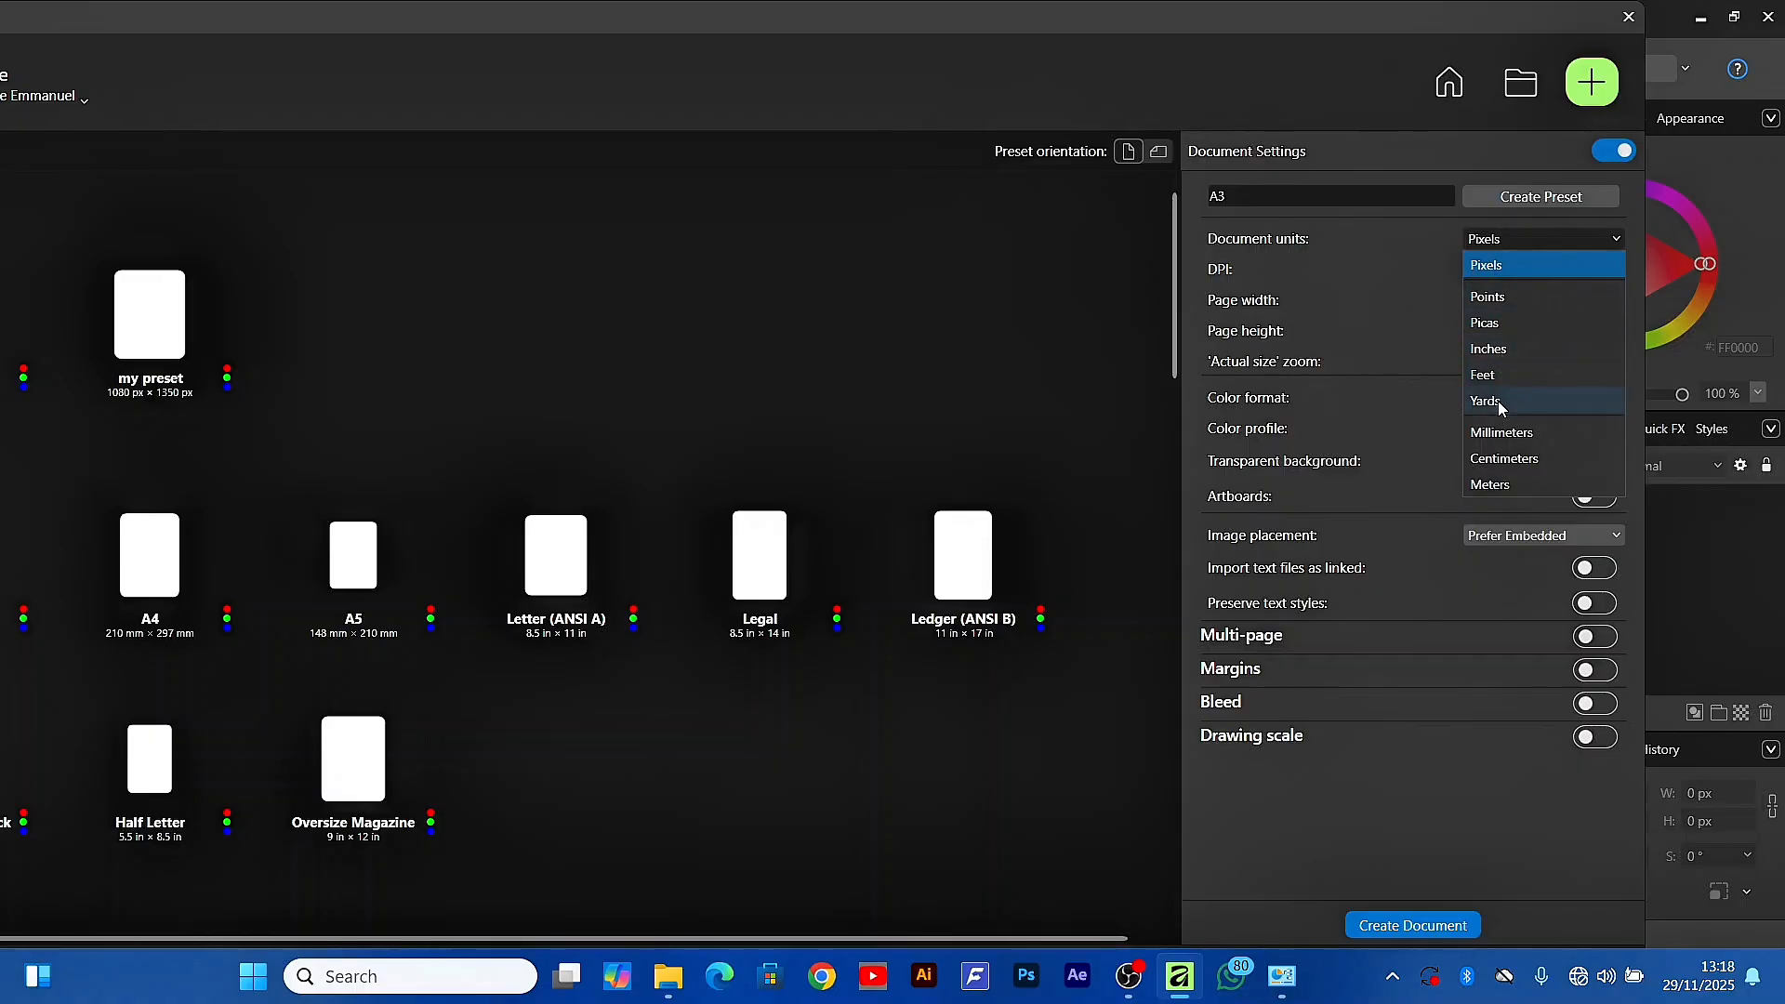
pyautogui.click(1432, 251)
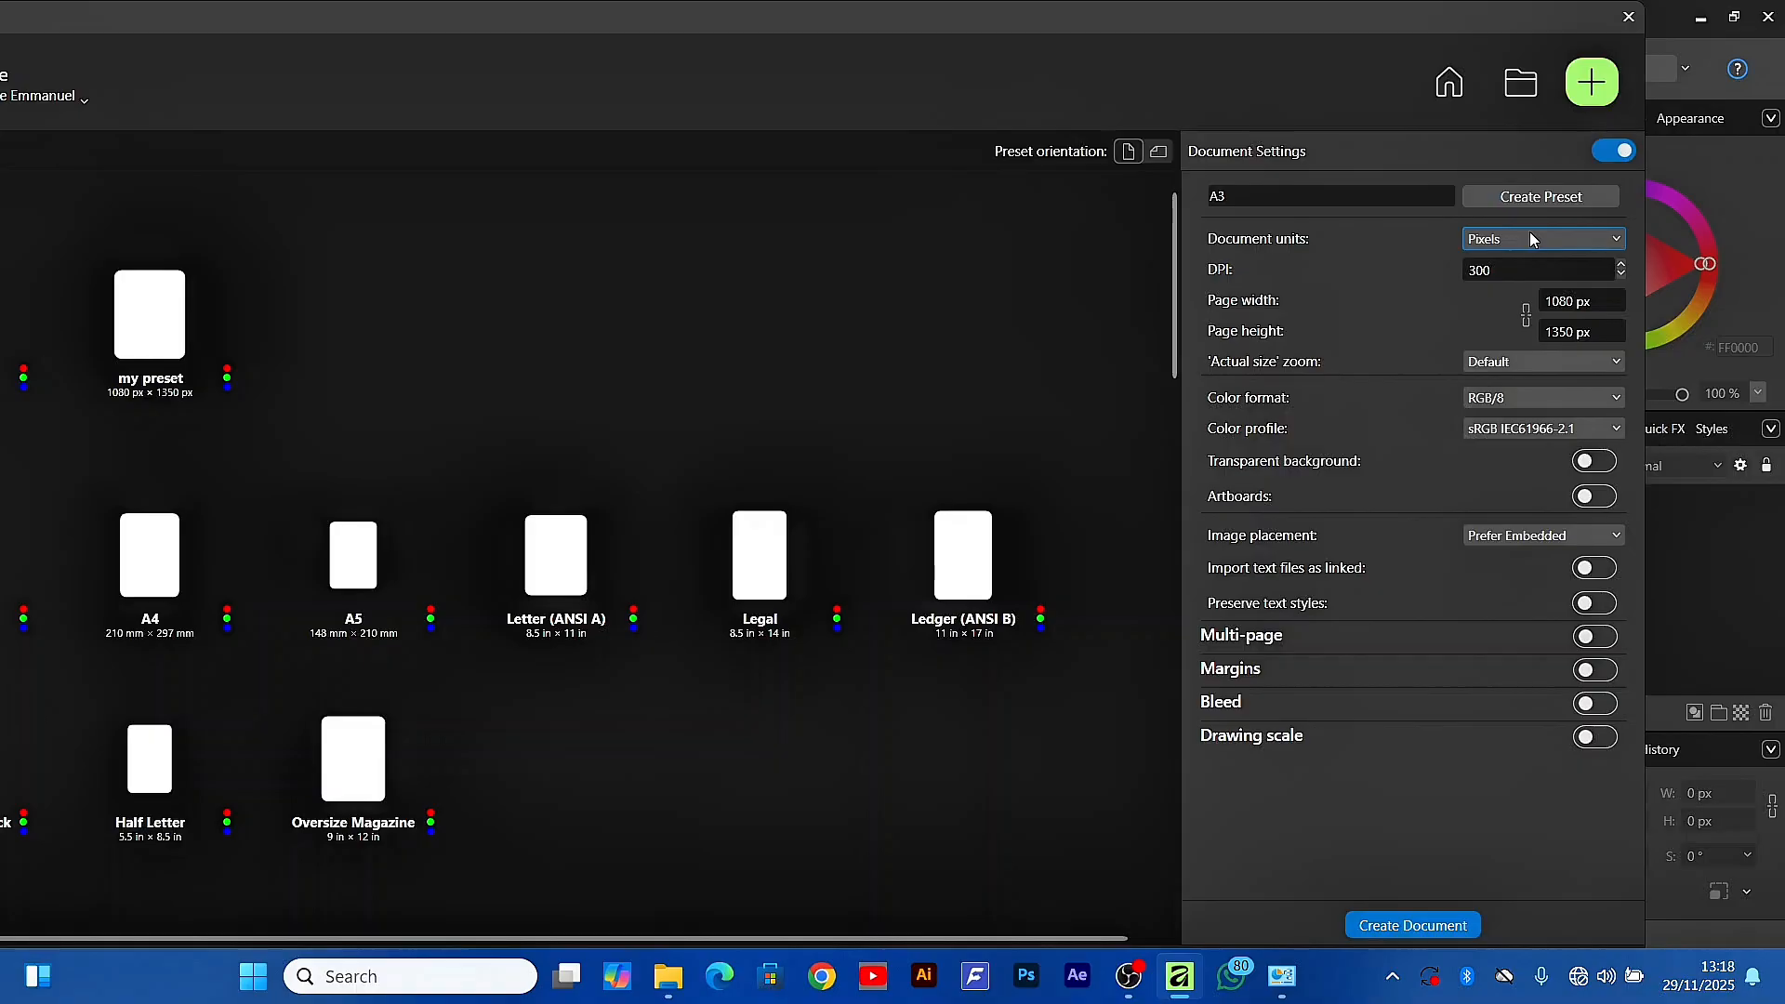
pyautogui.click(1279, 200)
pyautogui.press('BackSpace')
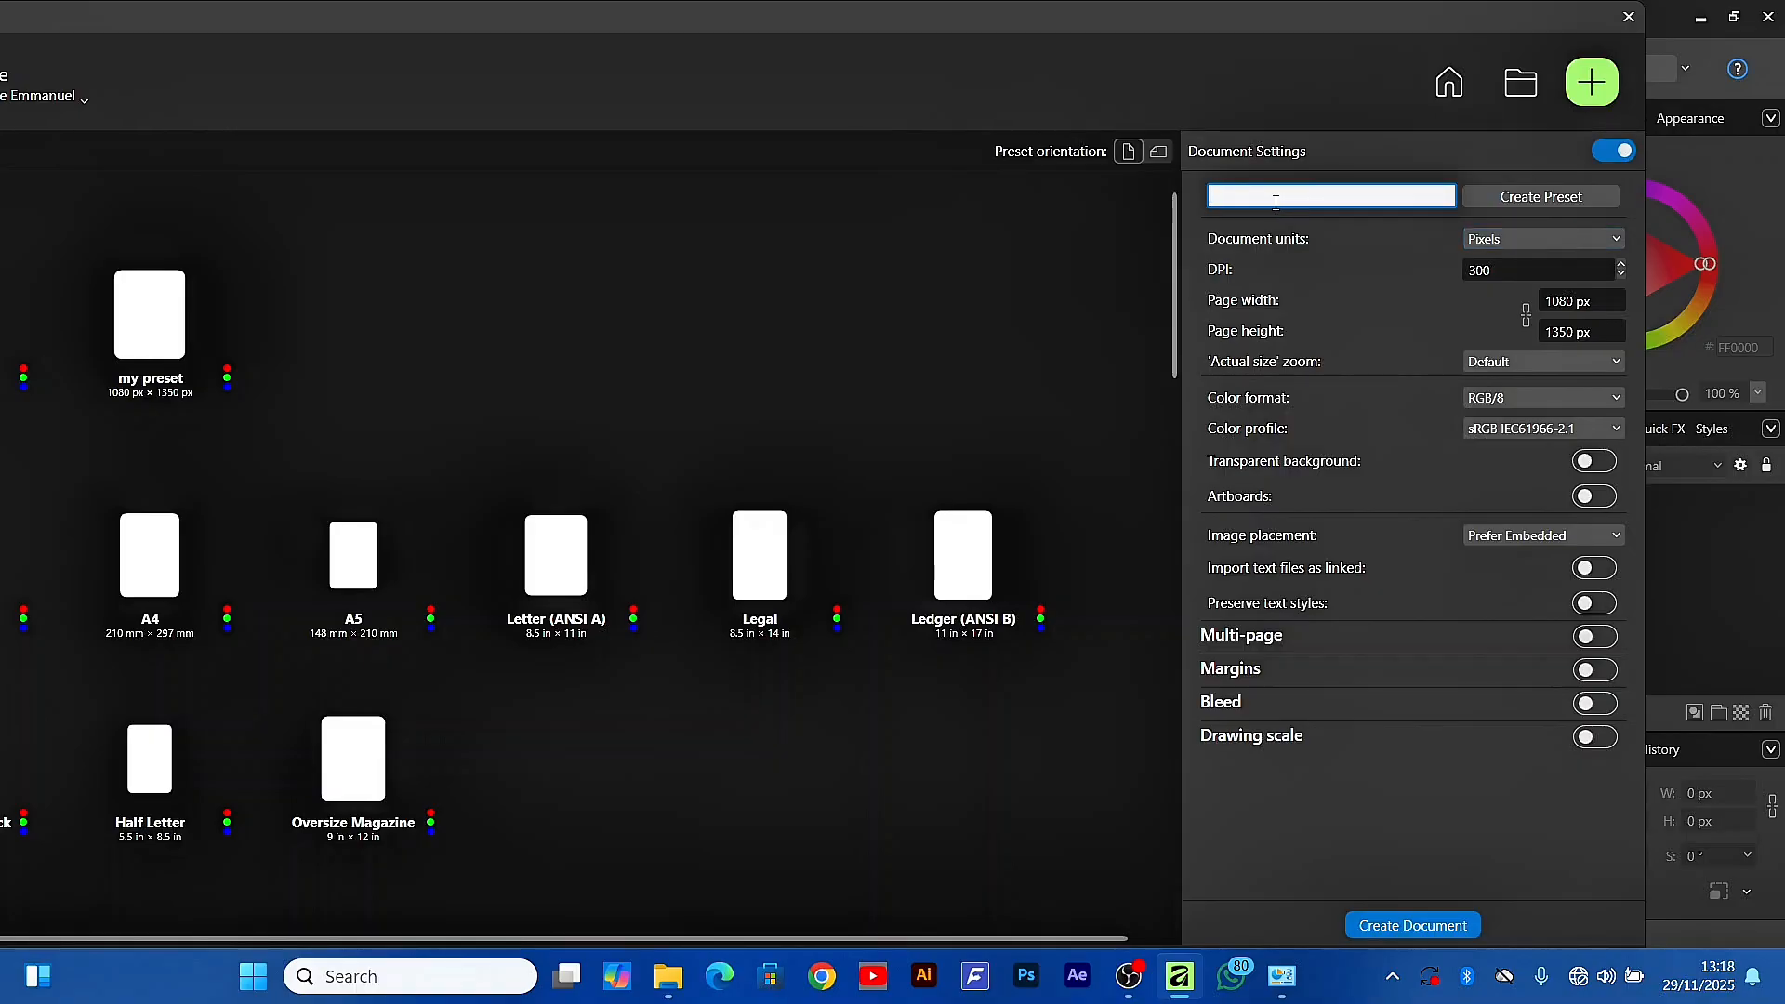
pyautogui.write('new preset')
pyautogui.click(1507, 199)
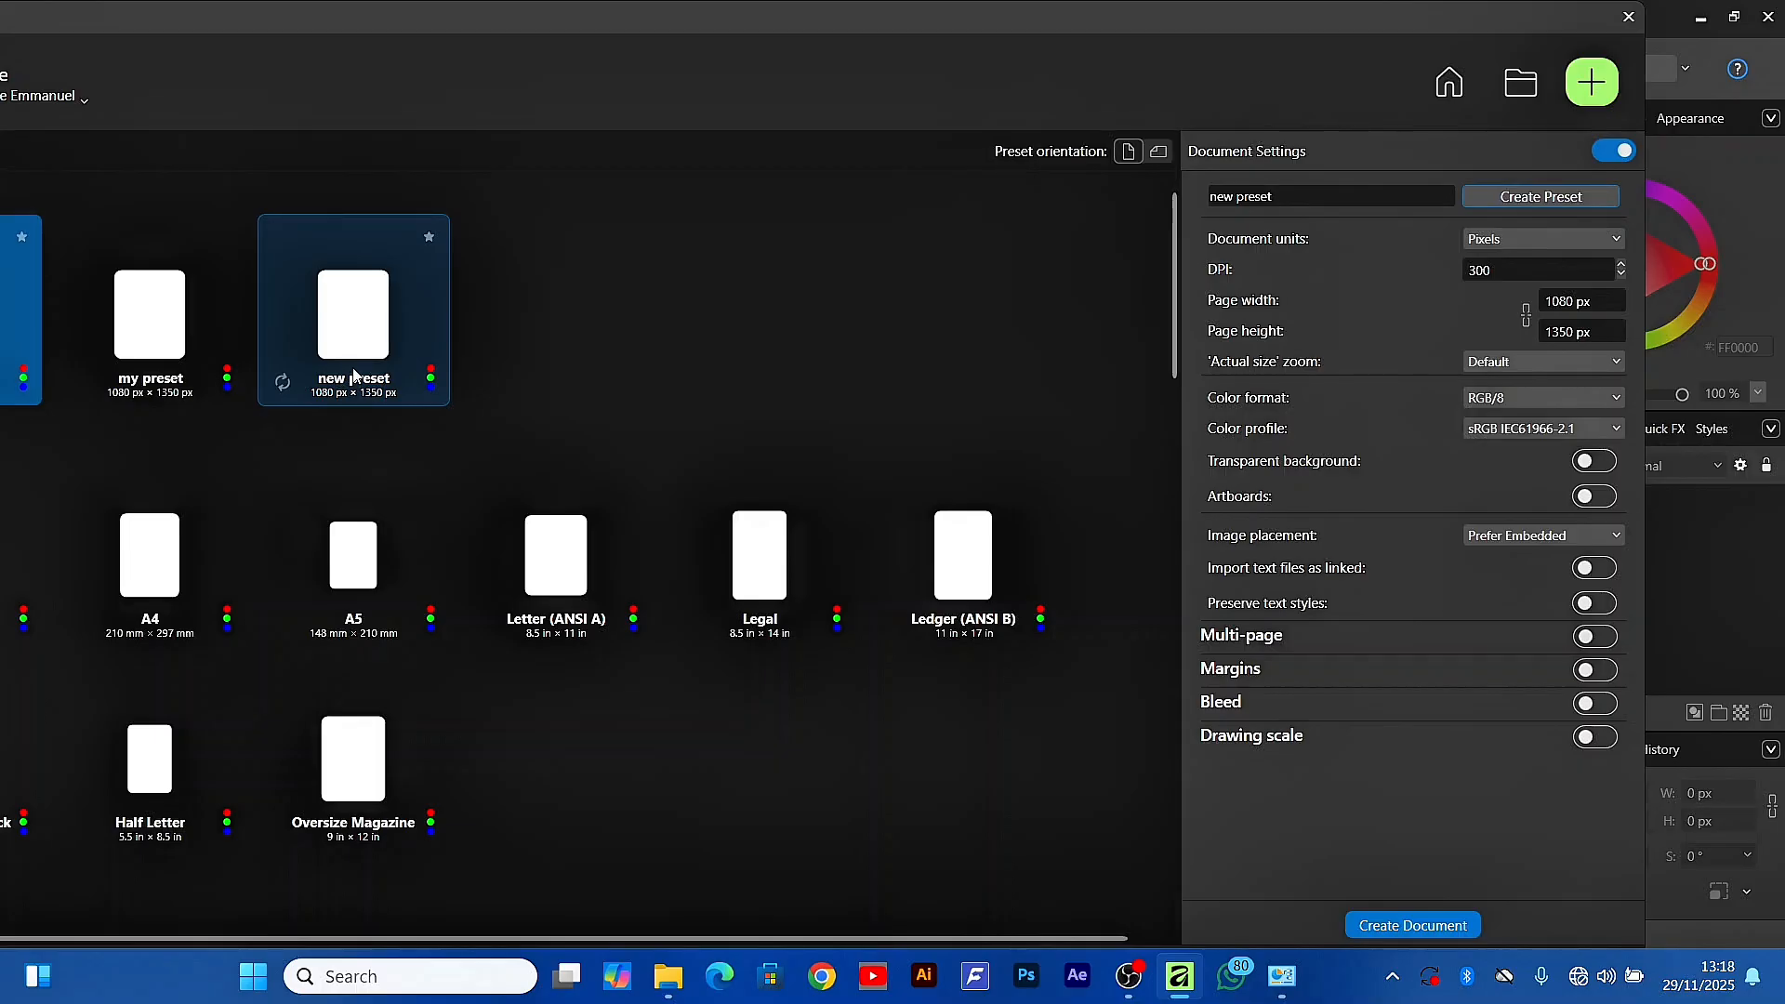
pyautogui.click(1415, 925)
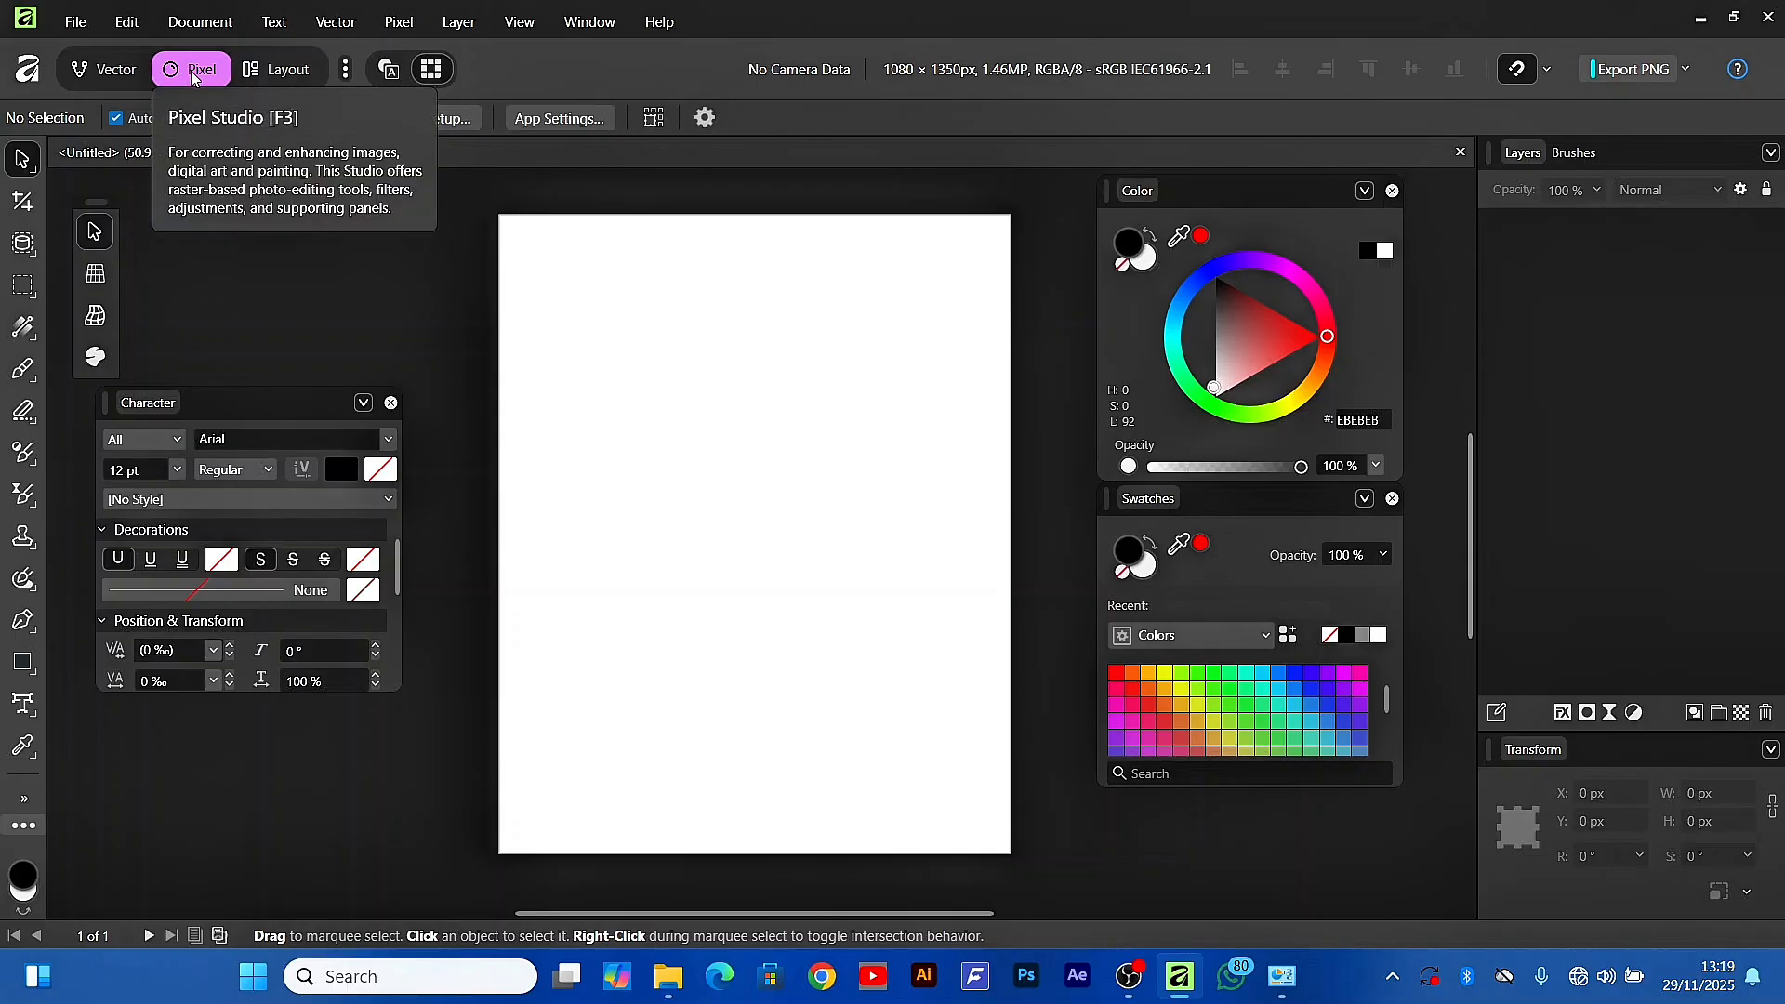
# Compare the tools and panels of the Vector and Pixel studios, ending in the Pixel studio
pyautogui.click(111, 68)
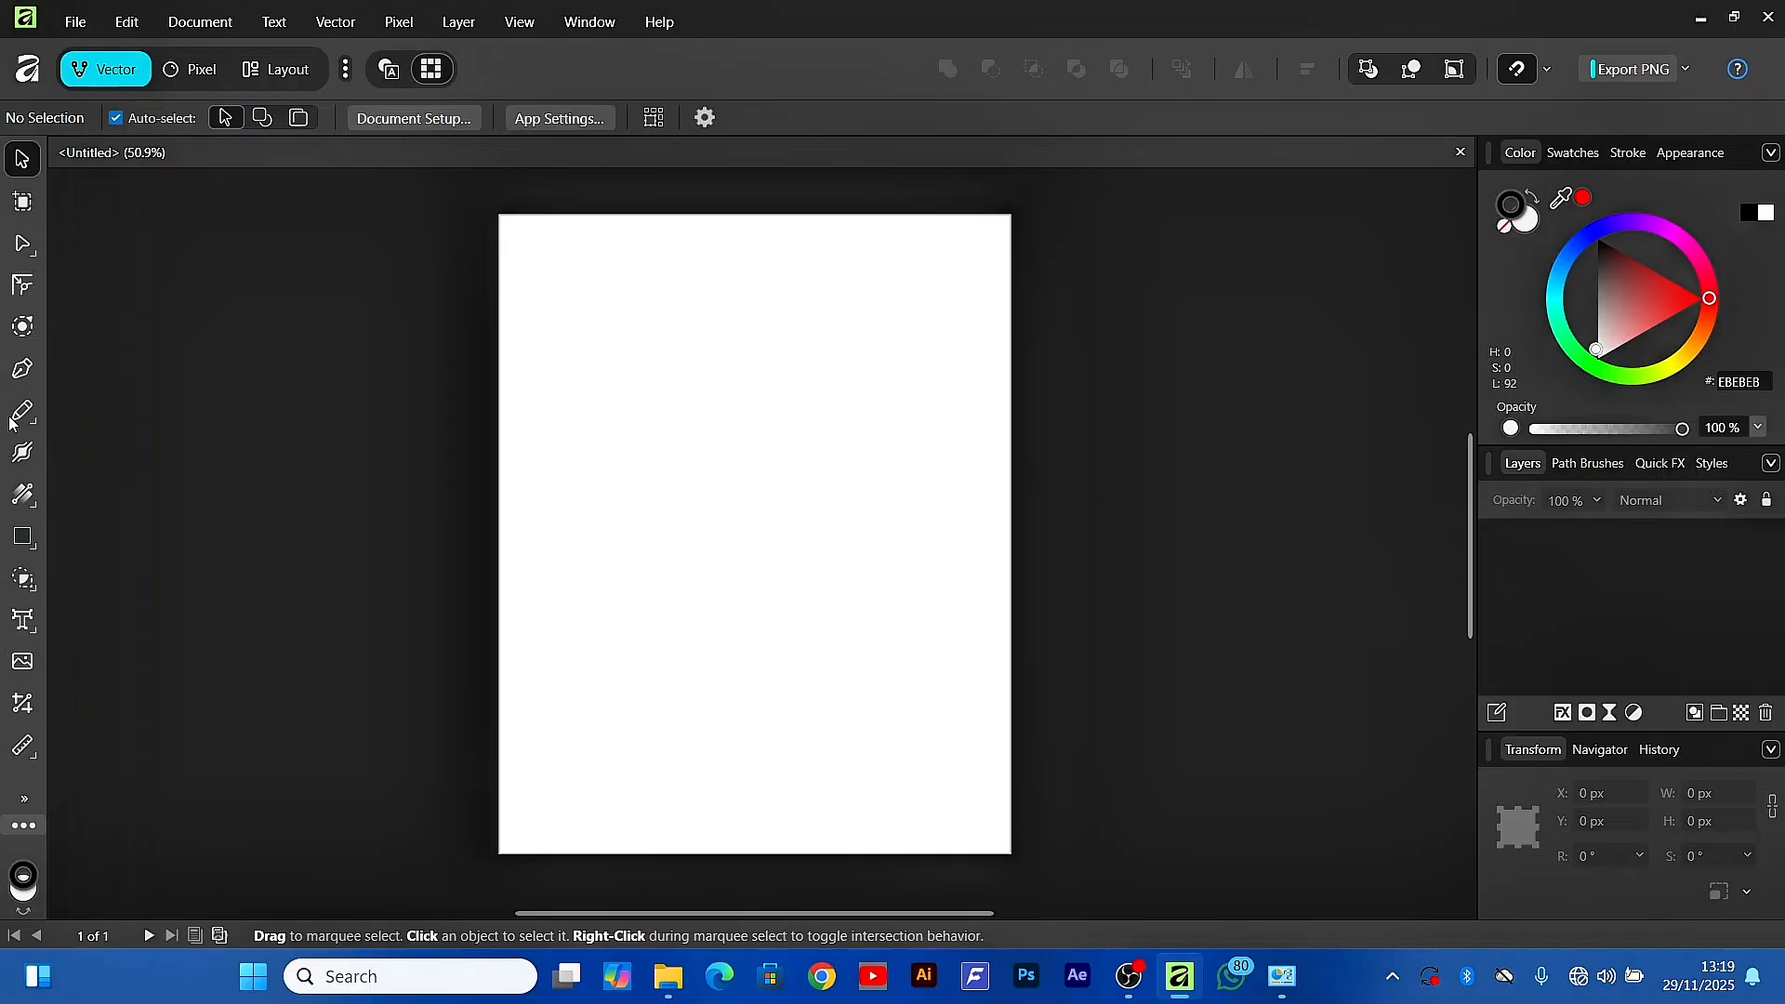
pyautogui.click(191, 75)
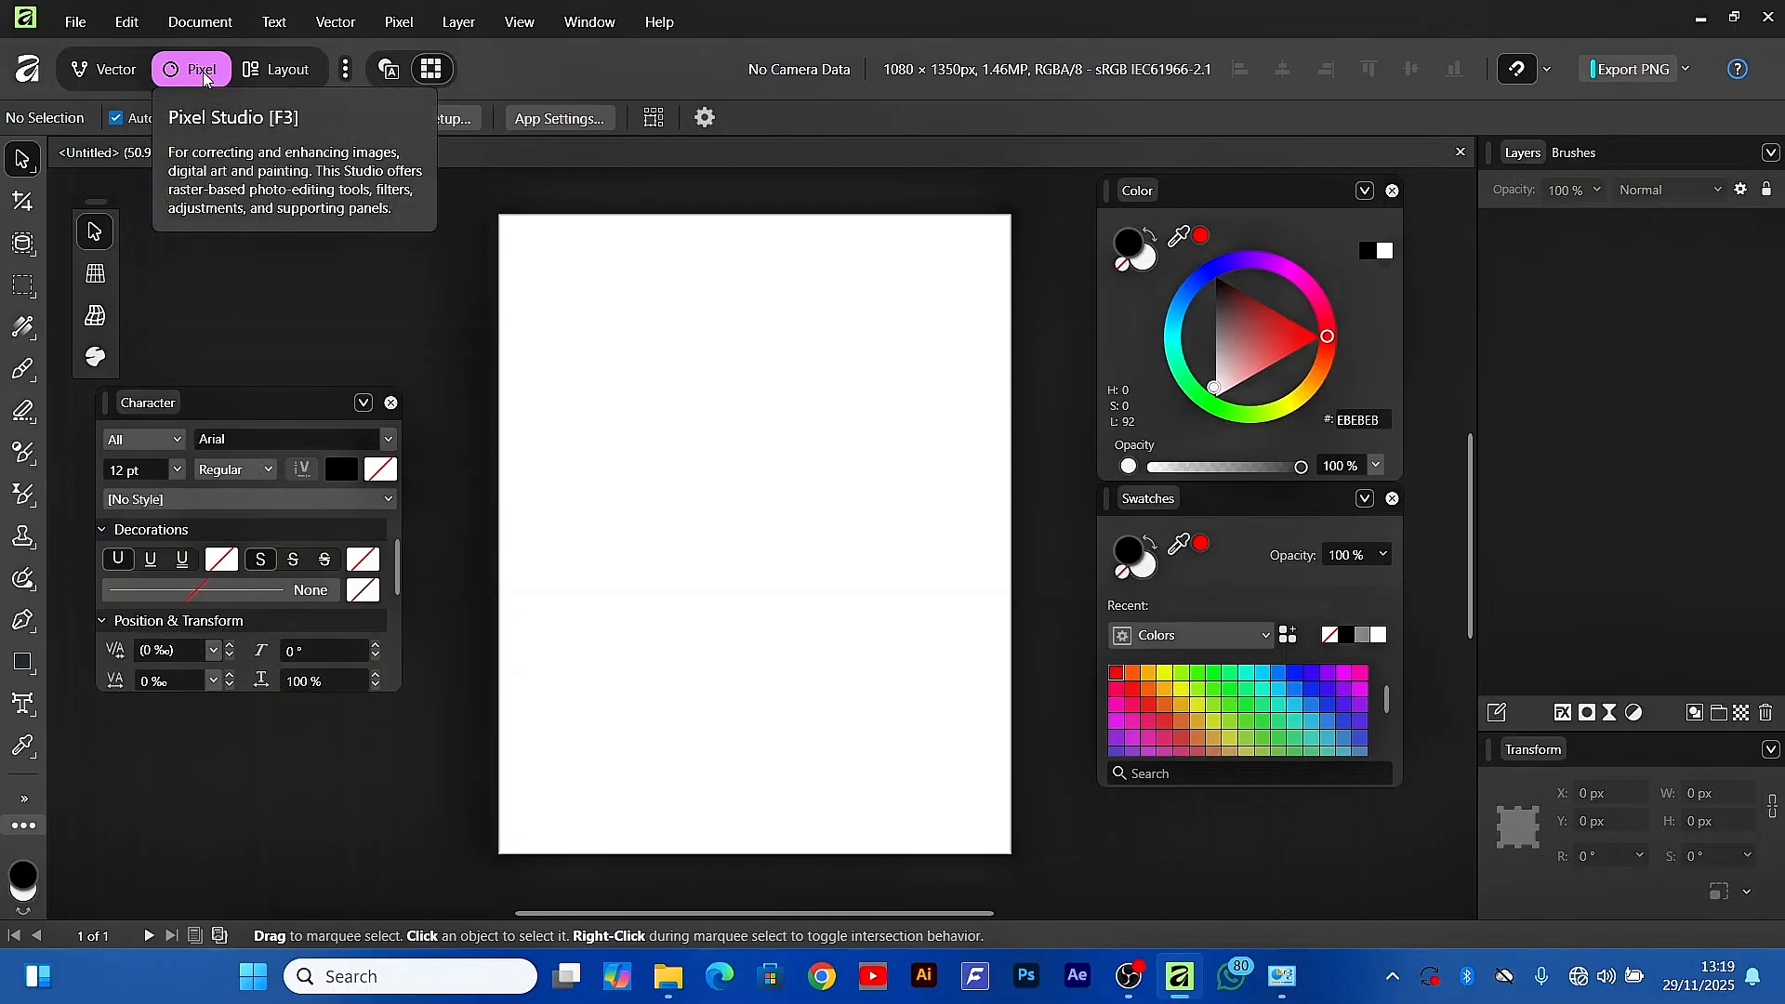
pyautogui.click(104, 71)
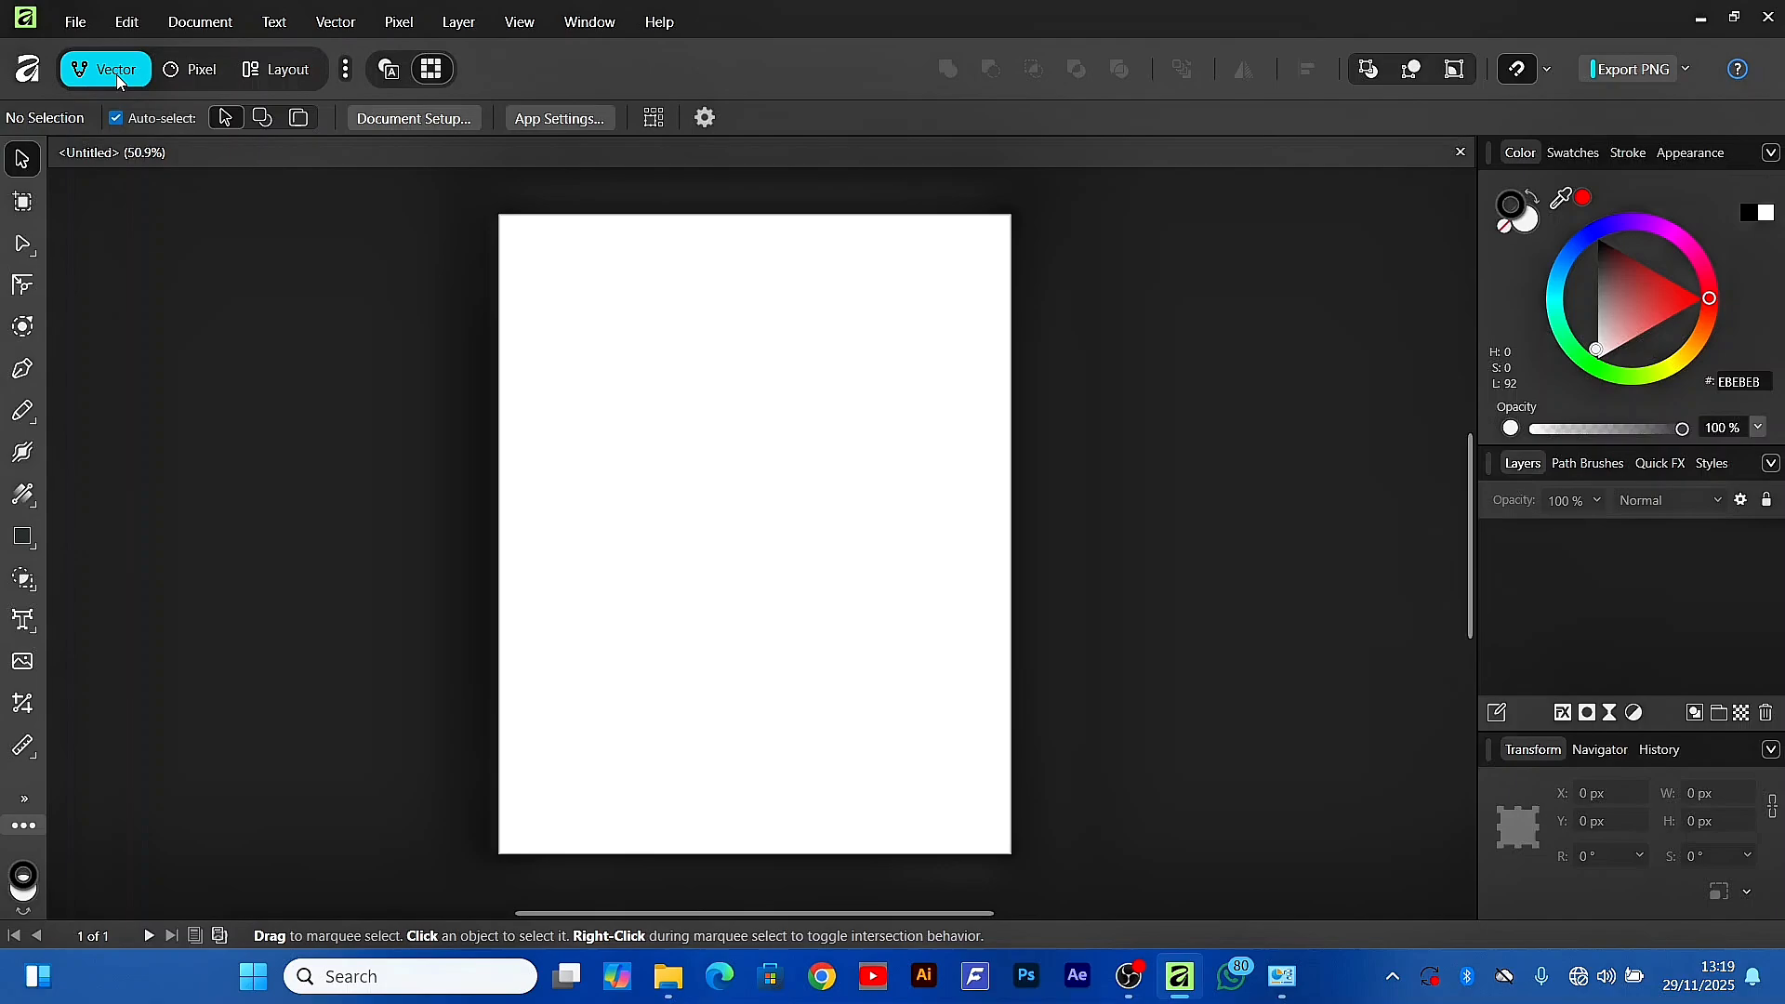
pyautogui.click(184, 75)
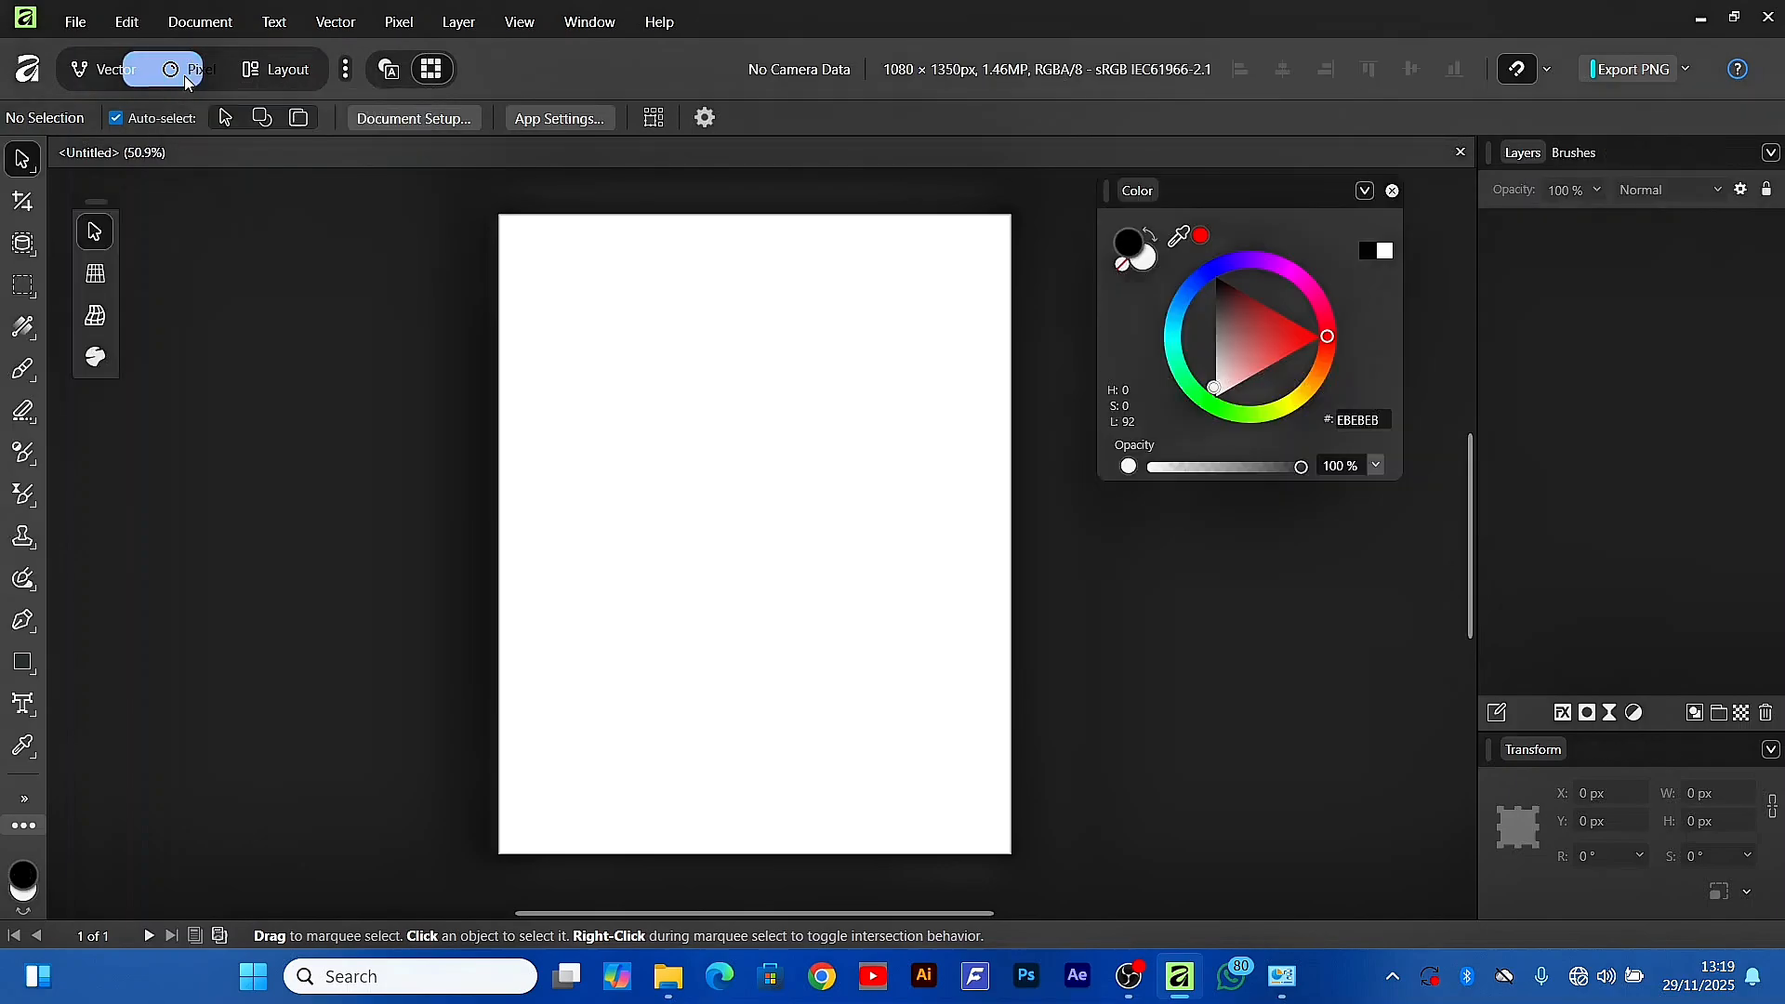
# Try adding the Typography studio to the studio switcher and remove it again
pyautogui.click(346, 71)
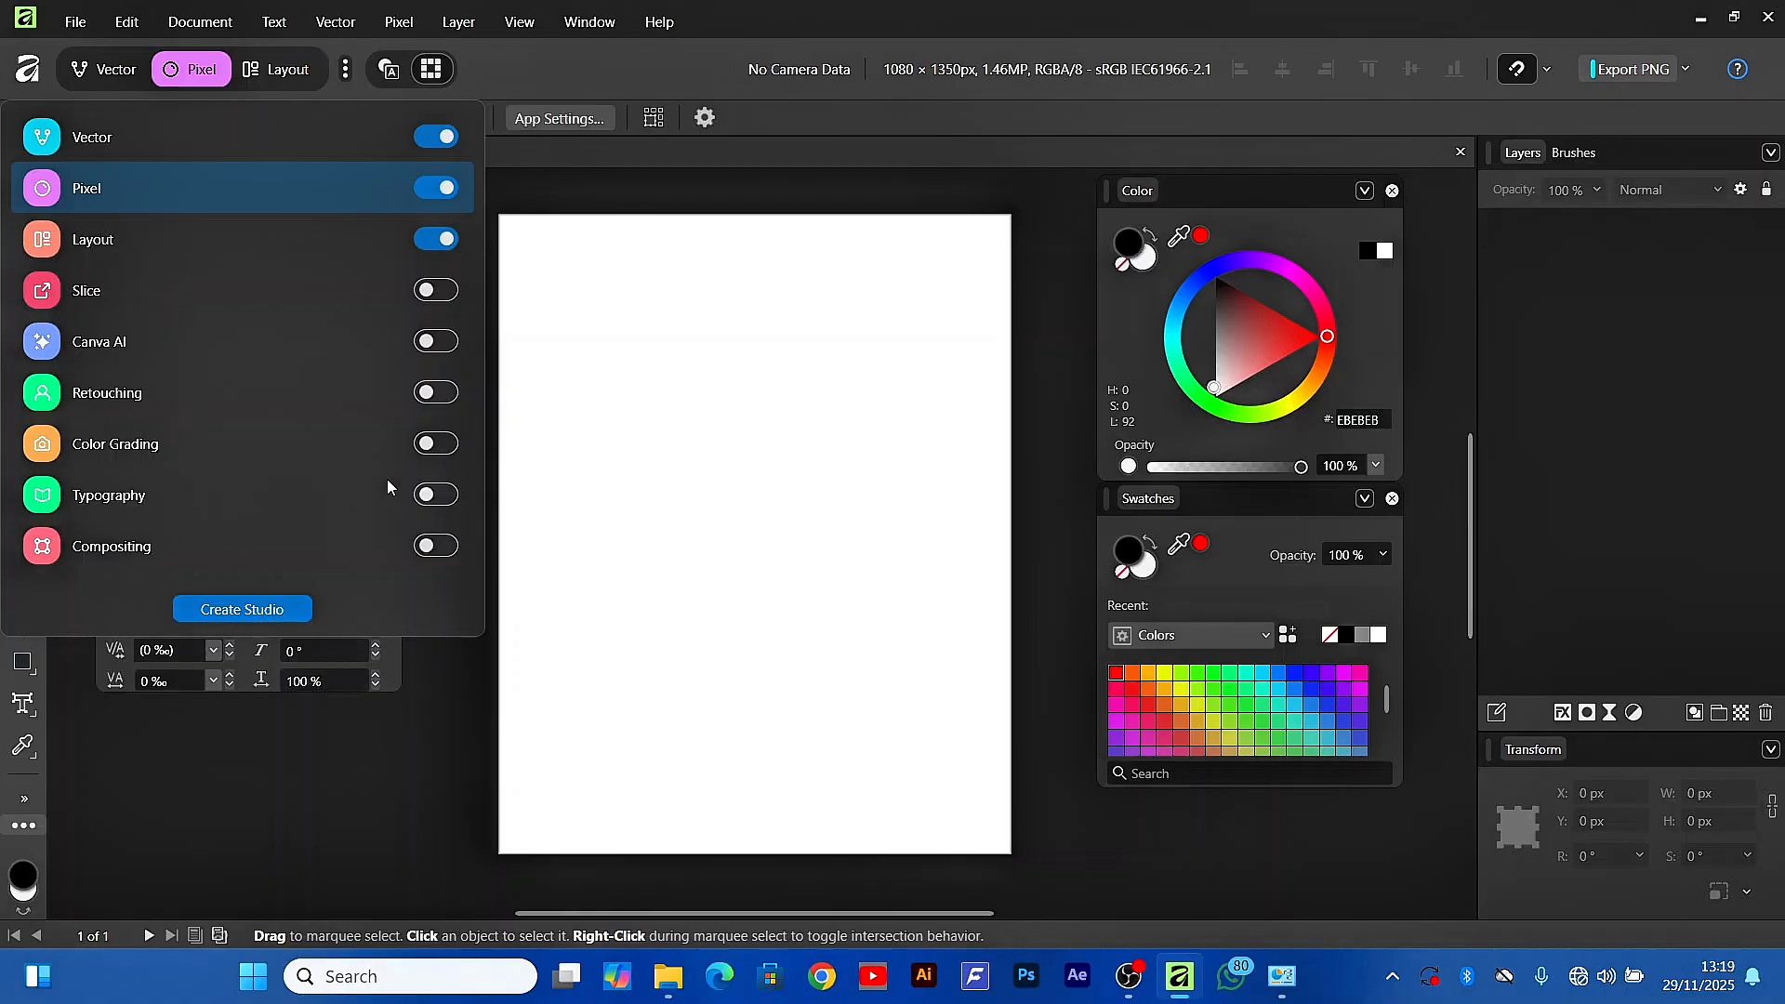
pyautogui.click(436, 494)
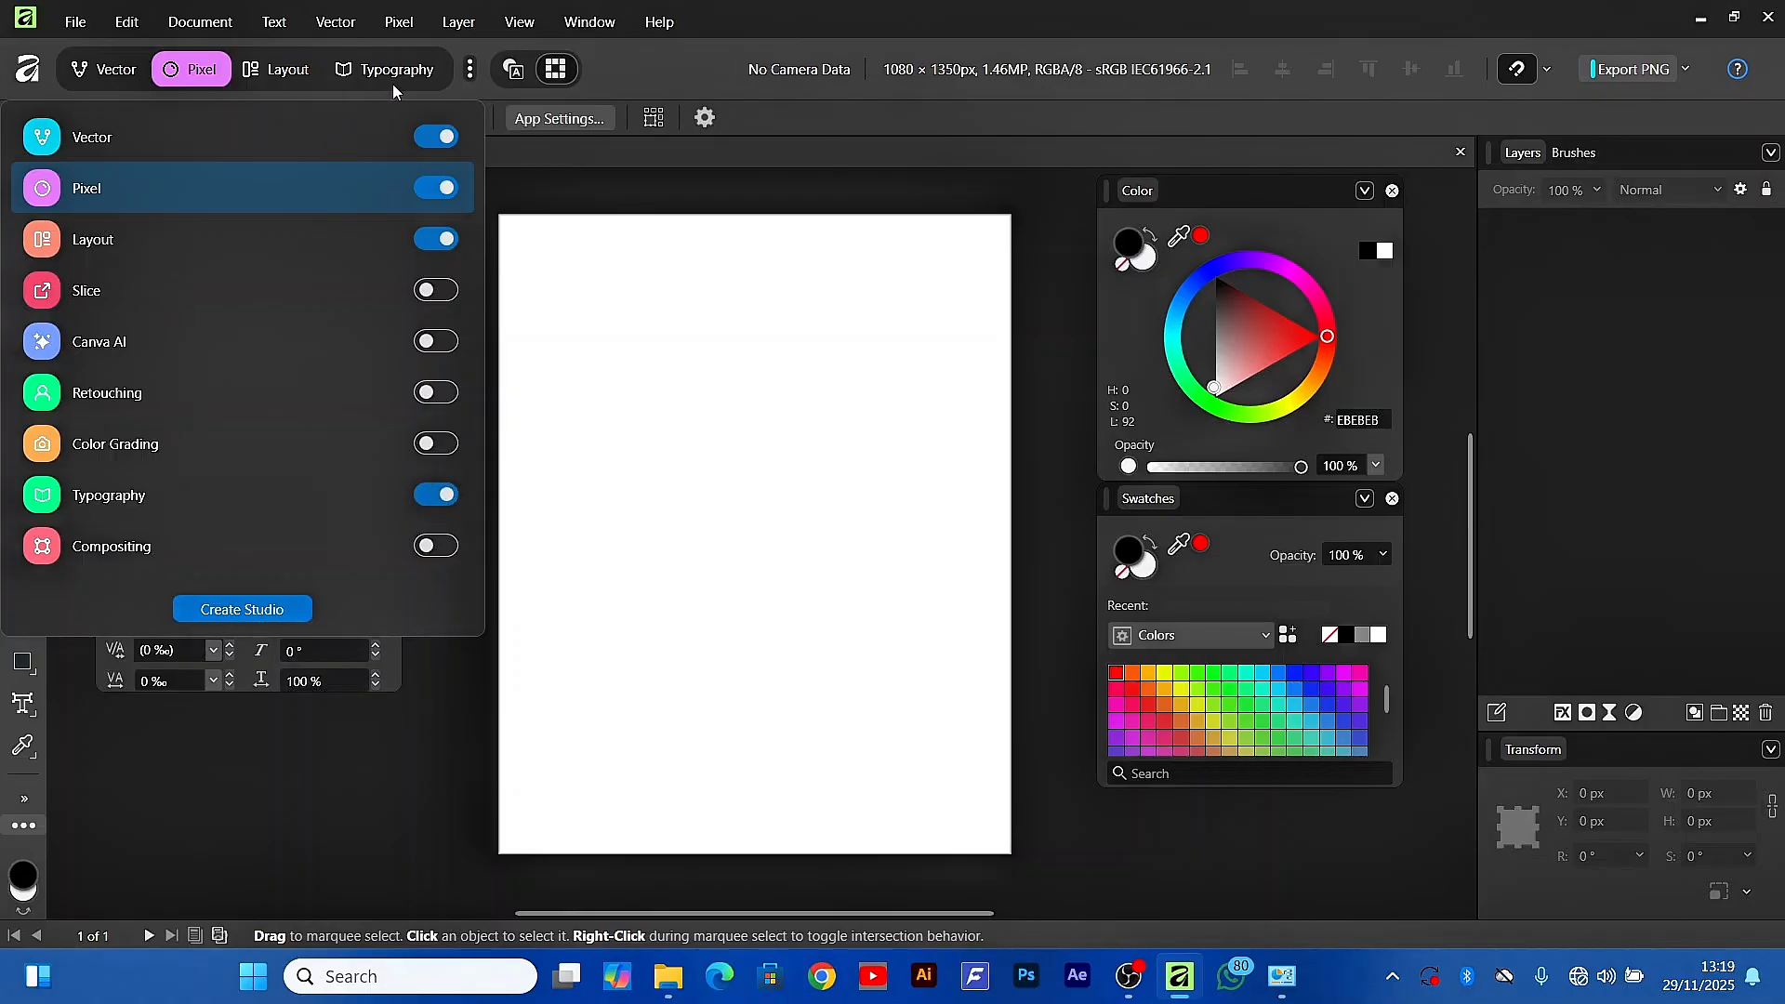
pyautogui.click(436, 495)
pyautogui.click(666, 367)
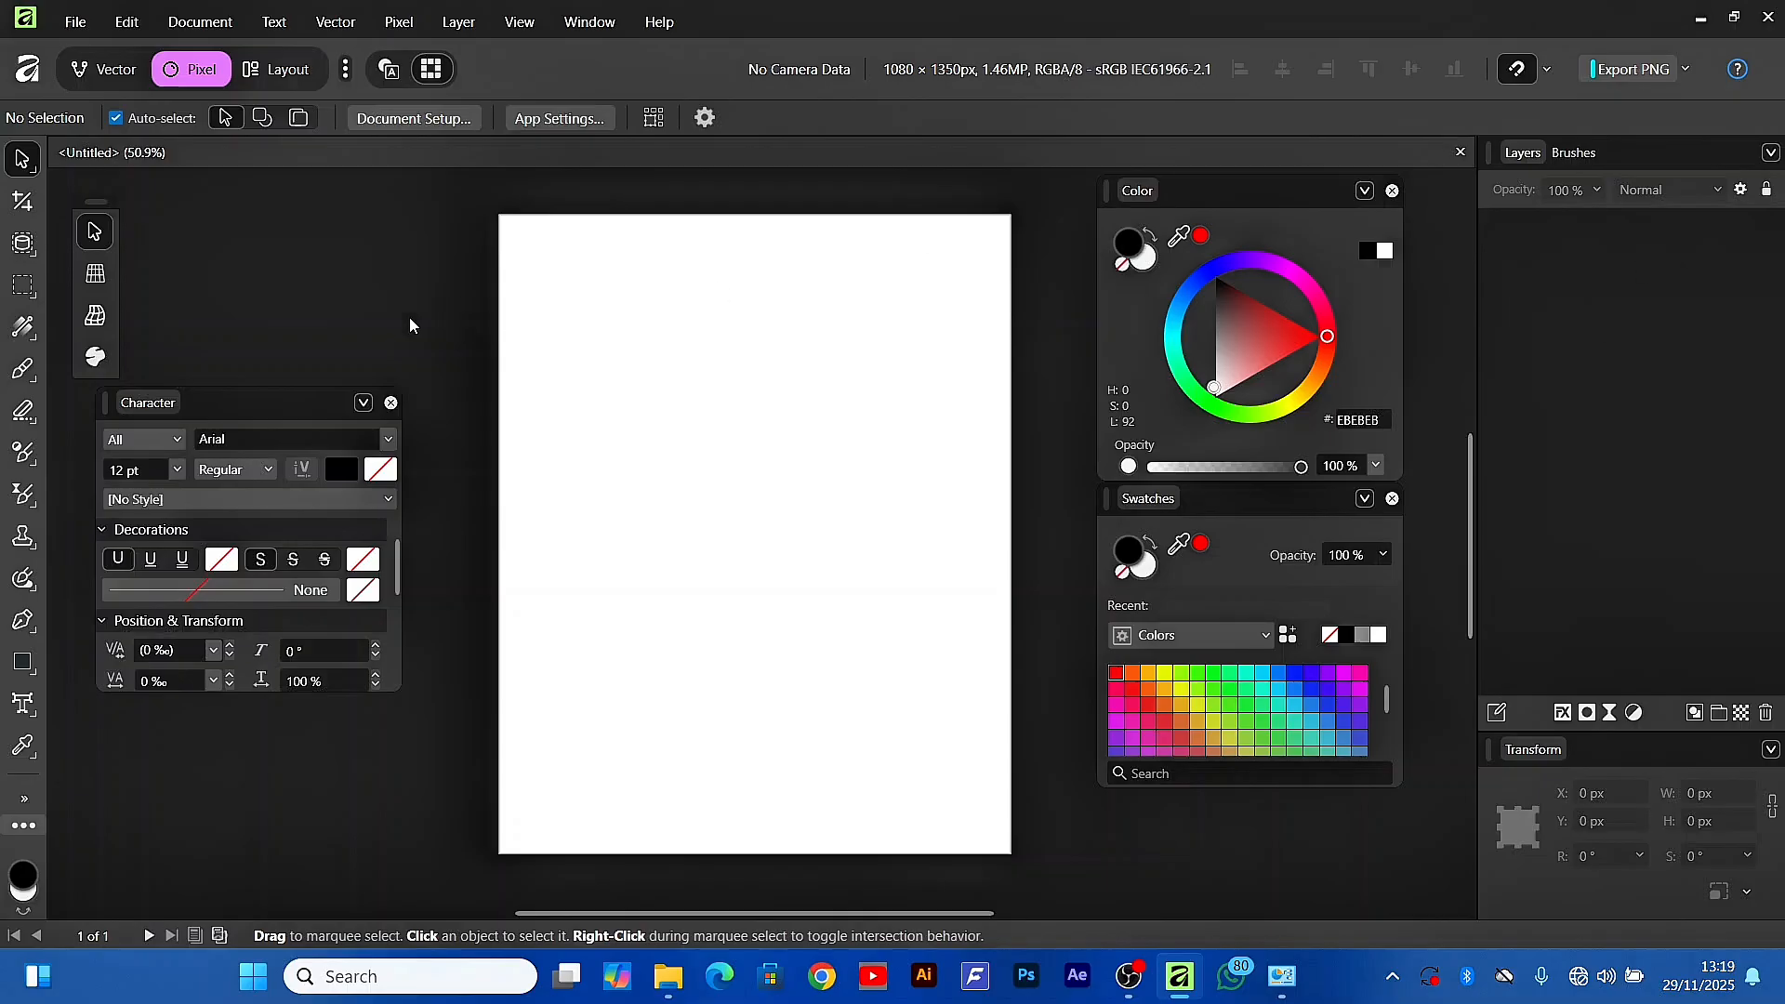
# Activate the Gradient tool and reset the Pixel studio's panels to their default layout
pyautogui.click(24, 330)
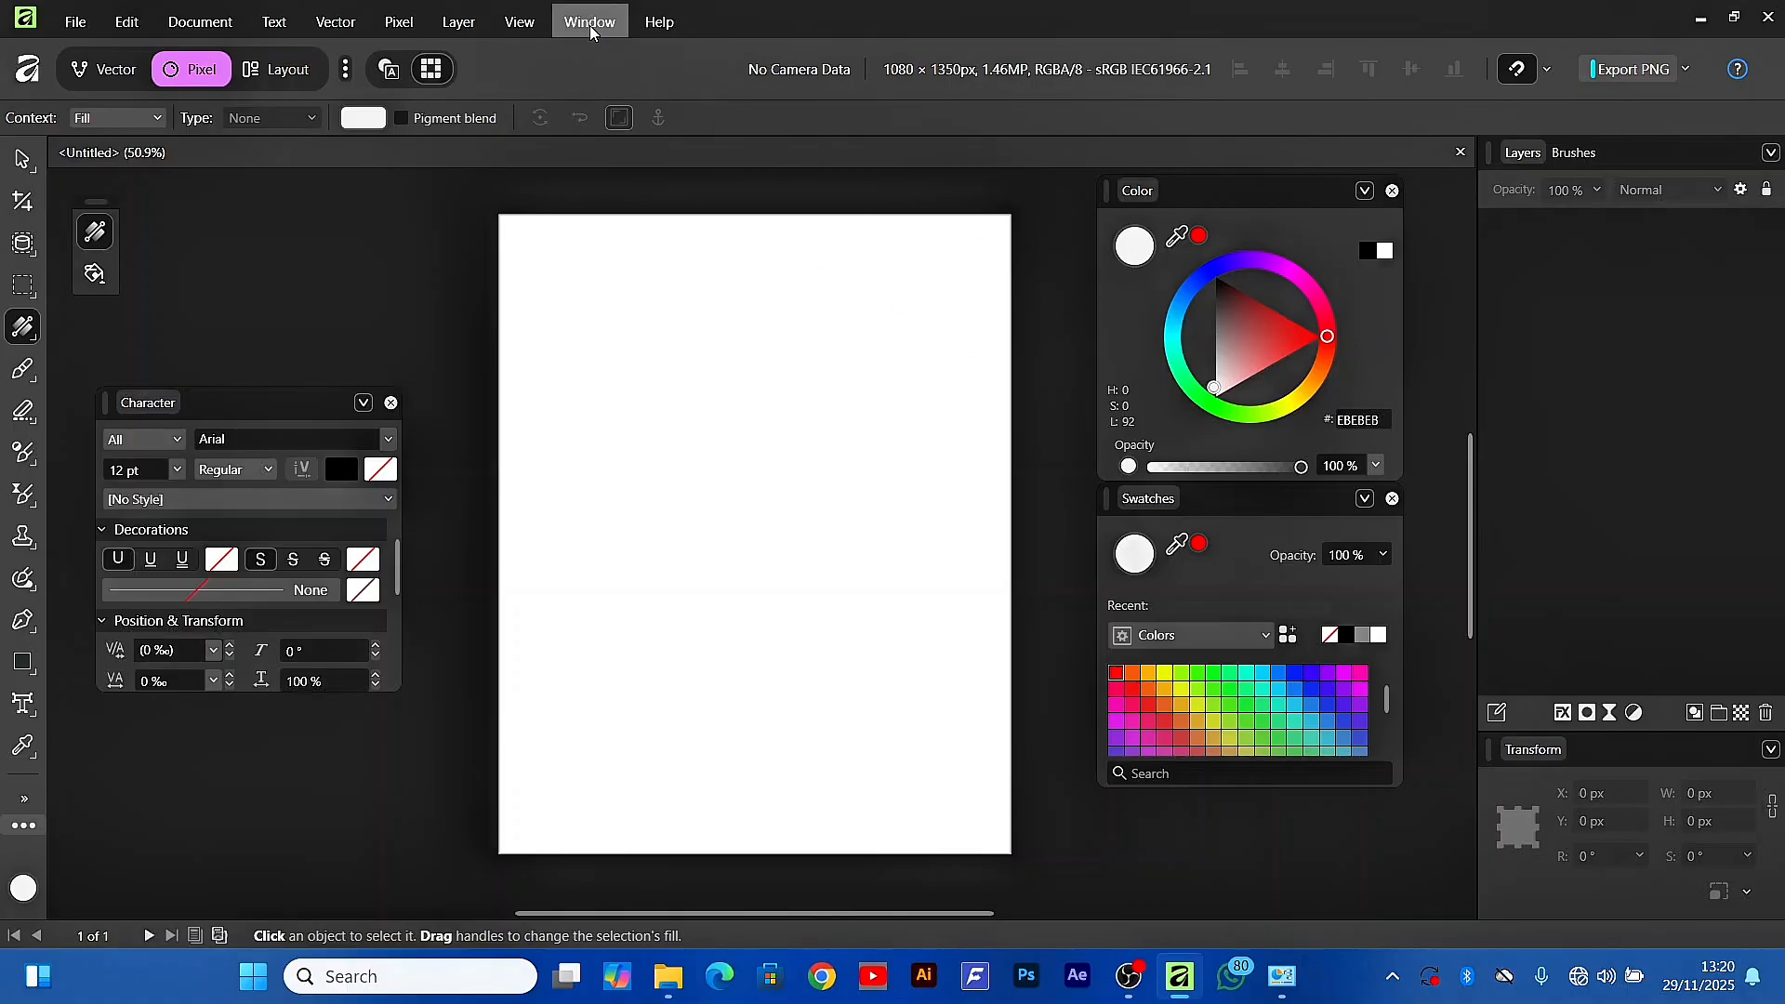
pyautogui.click(521, 22)
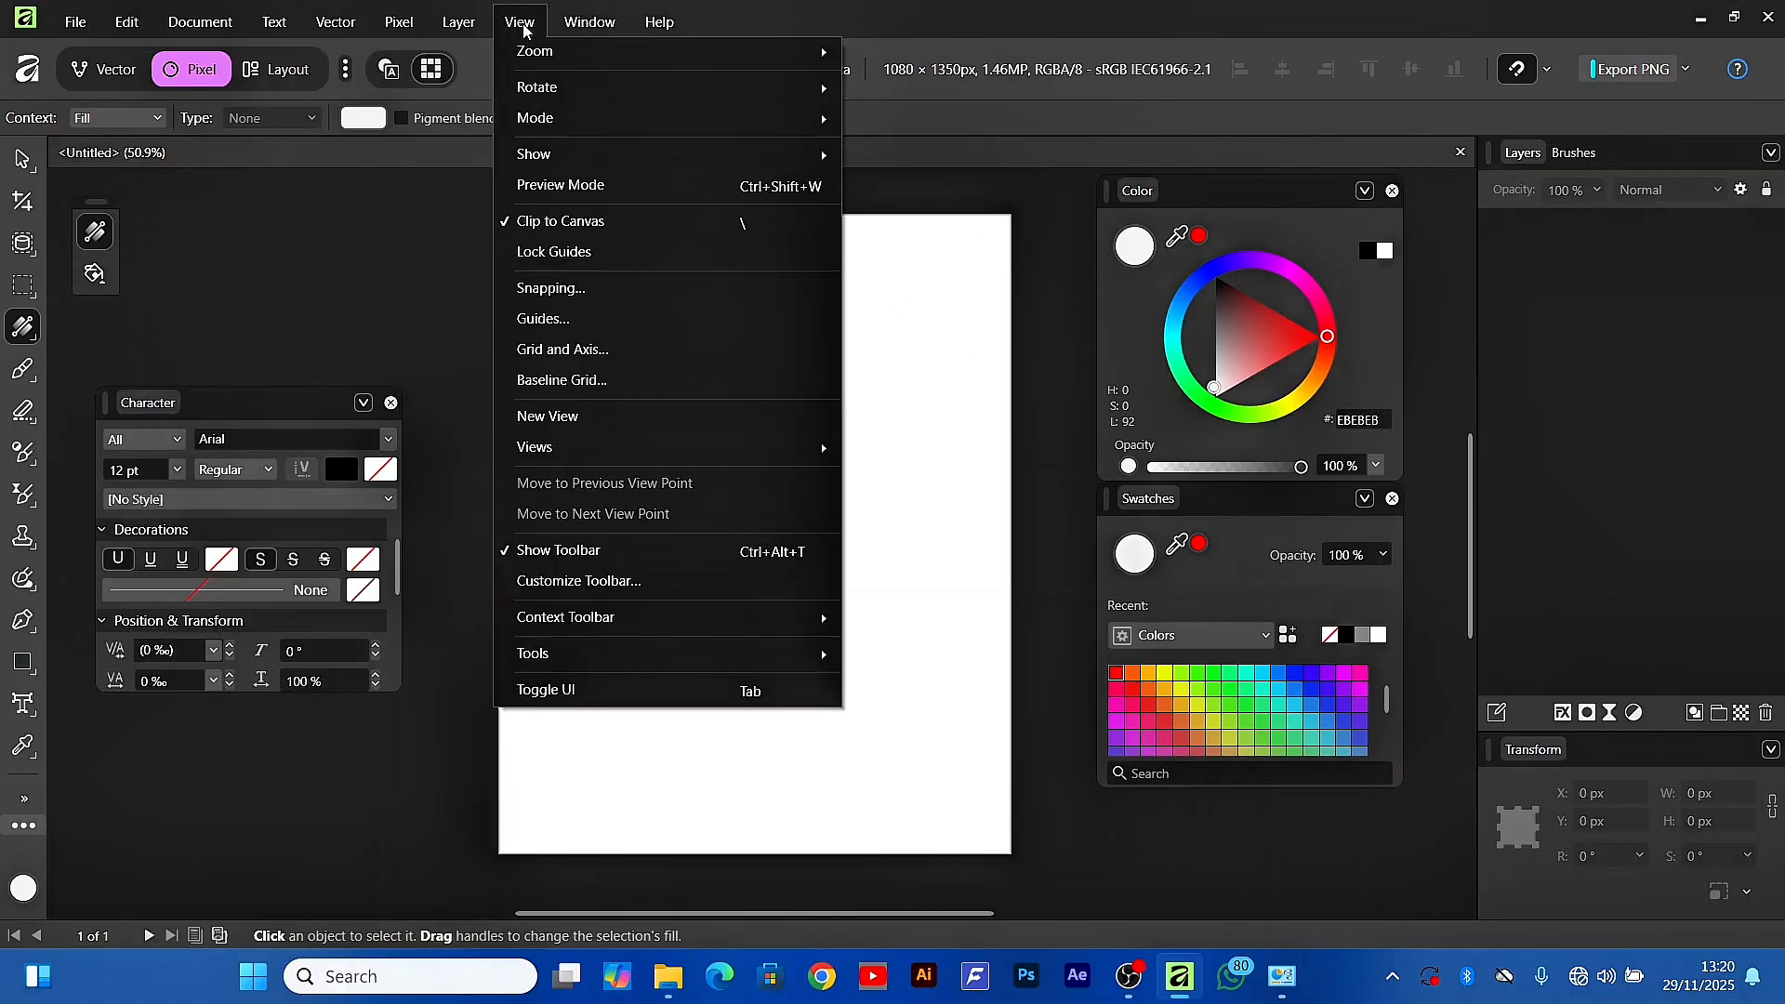
pyautogui.click(528, 27)
pyautogui.click(581, 22)
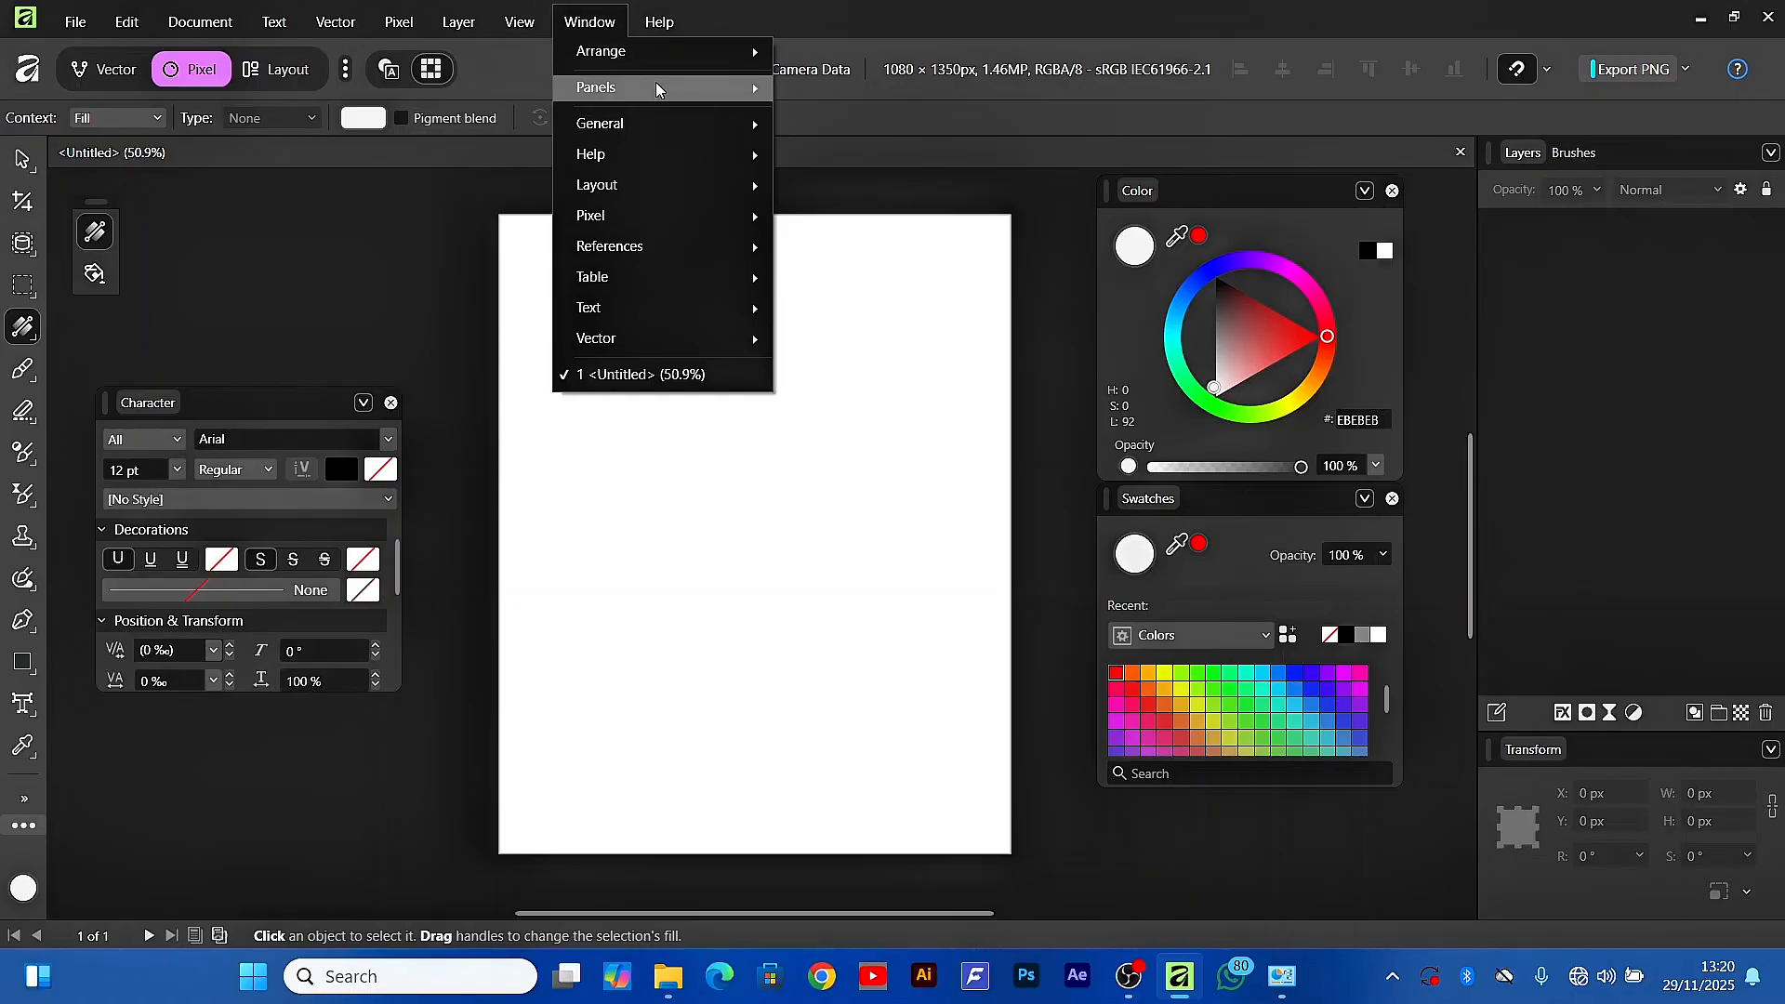
pyautogui.moveTo(656, 84)
pyautogui.click(880, 251)
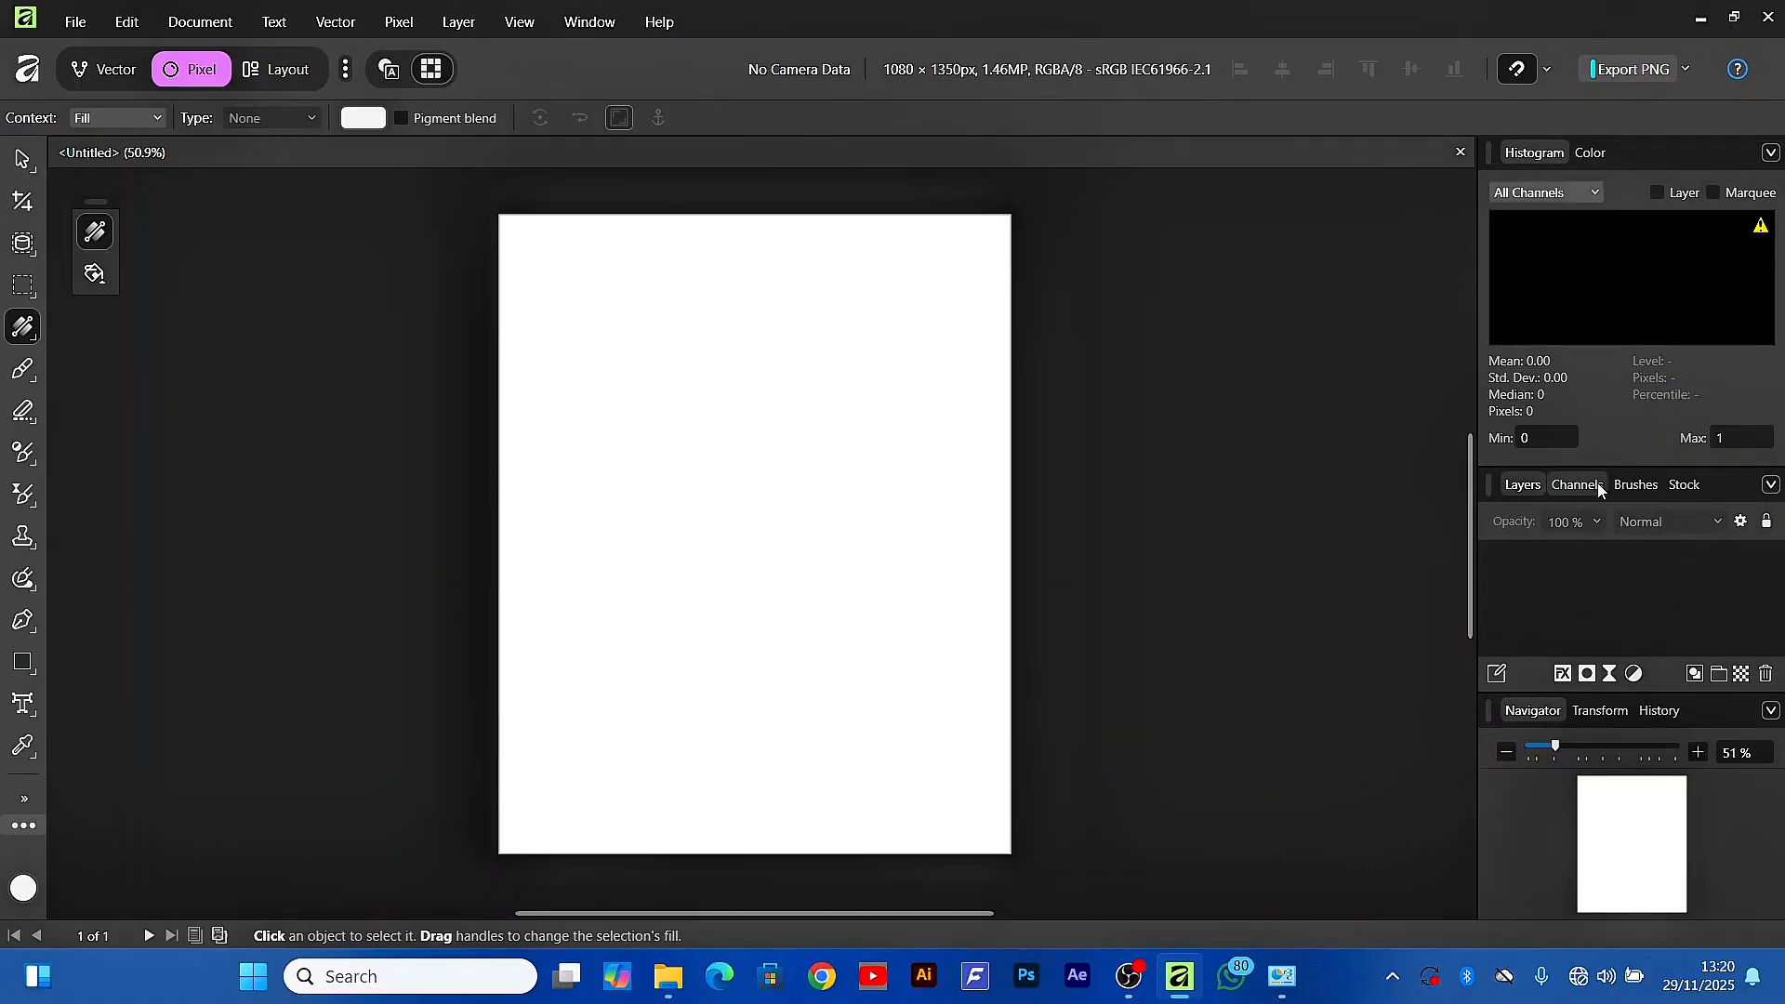
# Detach the Color panel so it floats beside the canvas, and close the Histogram panel
pyautogui.moveTo(1589, 152); pyautogui.dragTo(1127, 199)
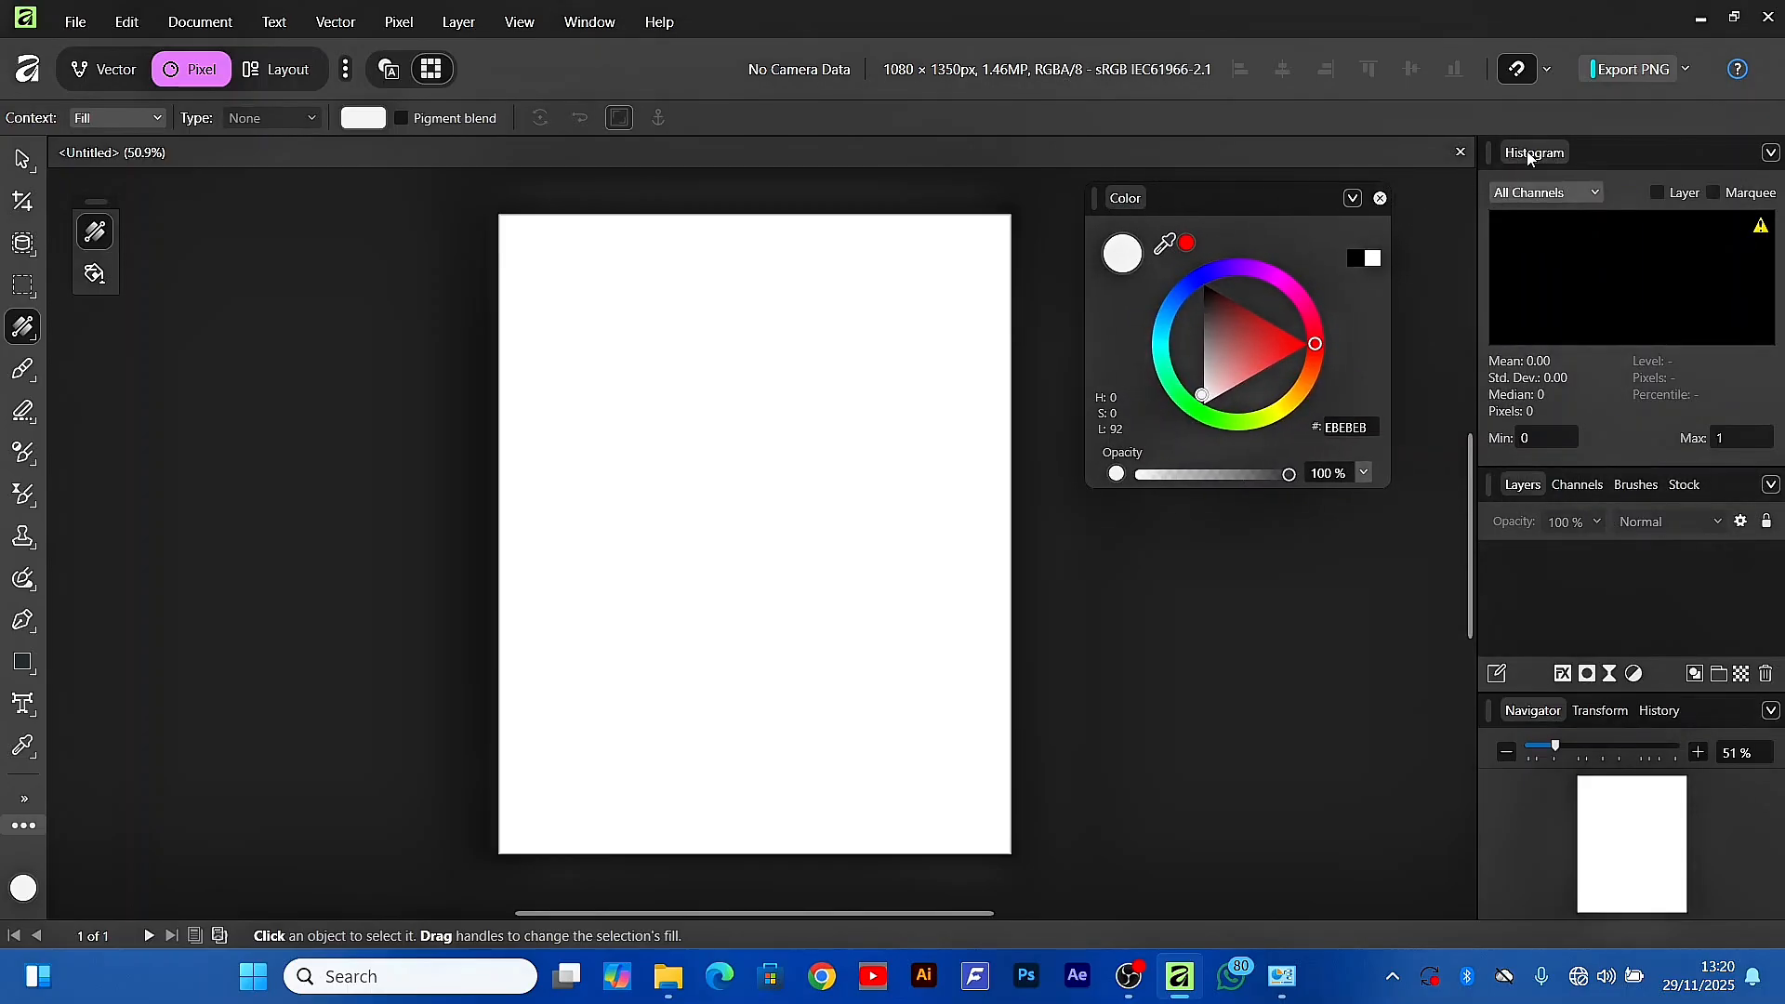
pyautogui.click(1771, 153)
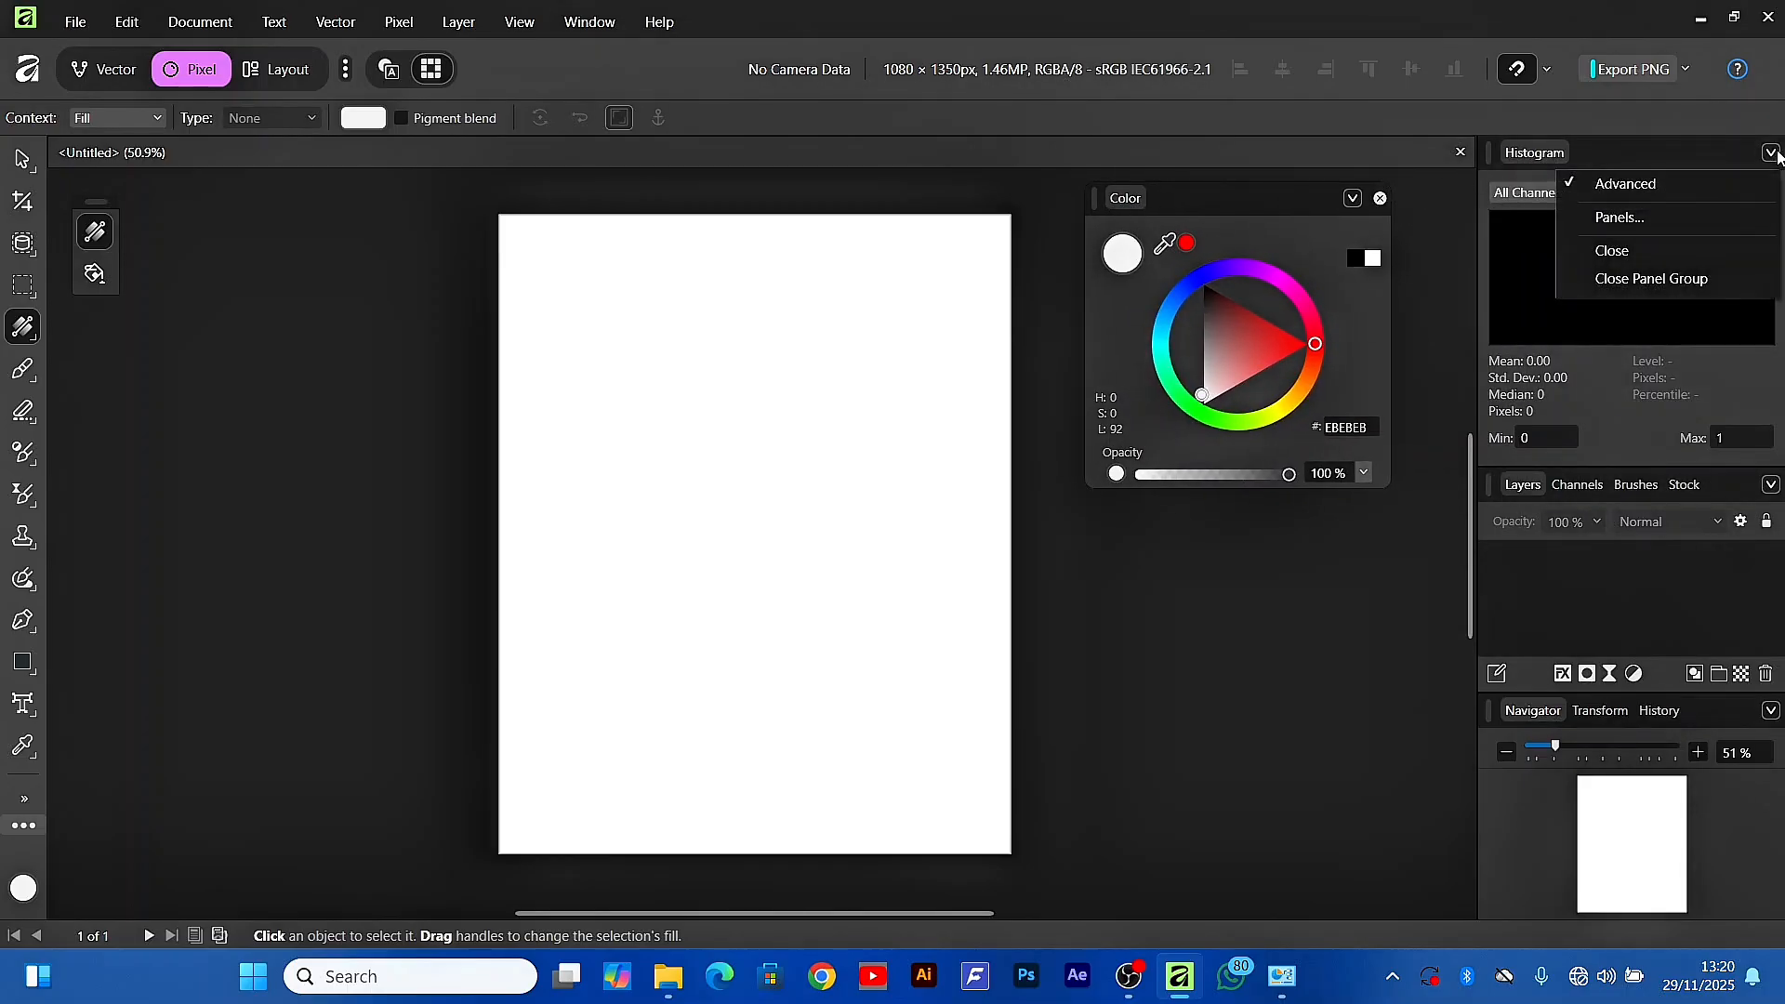
pyautogui.click(1659, 253)
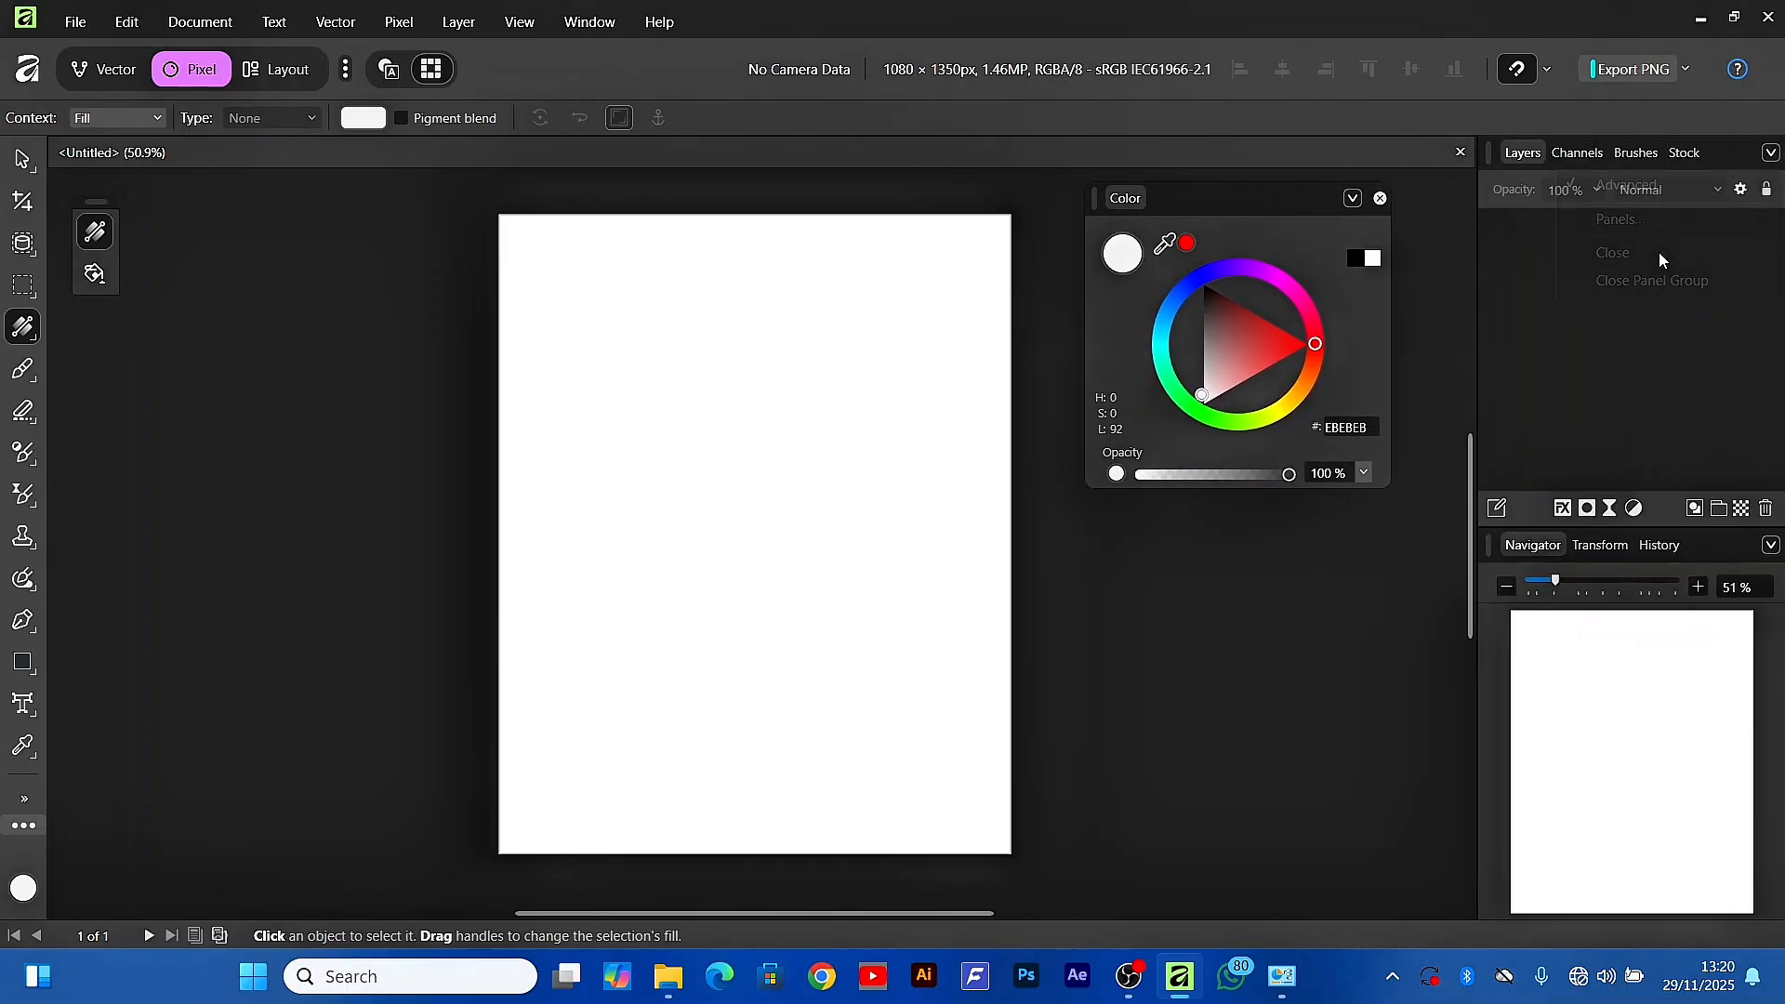
# Close the Channels and Stock panels, keeping Layers and Brushes in their group
pyautogui.click(1587, 159)
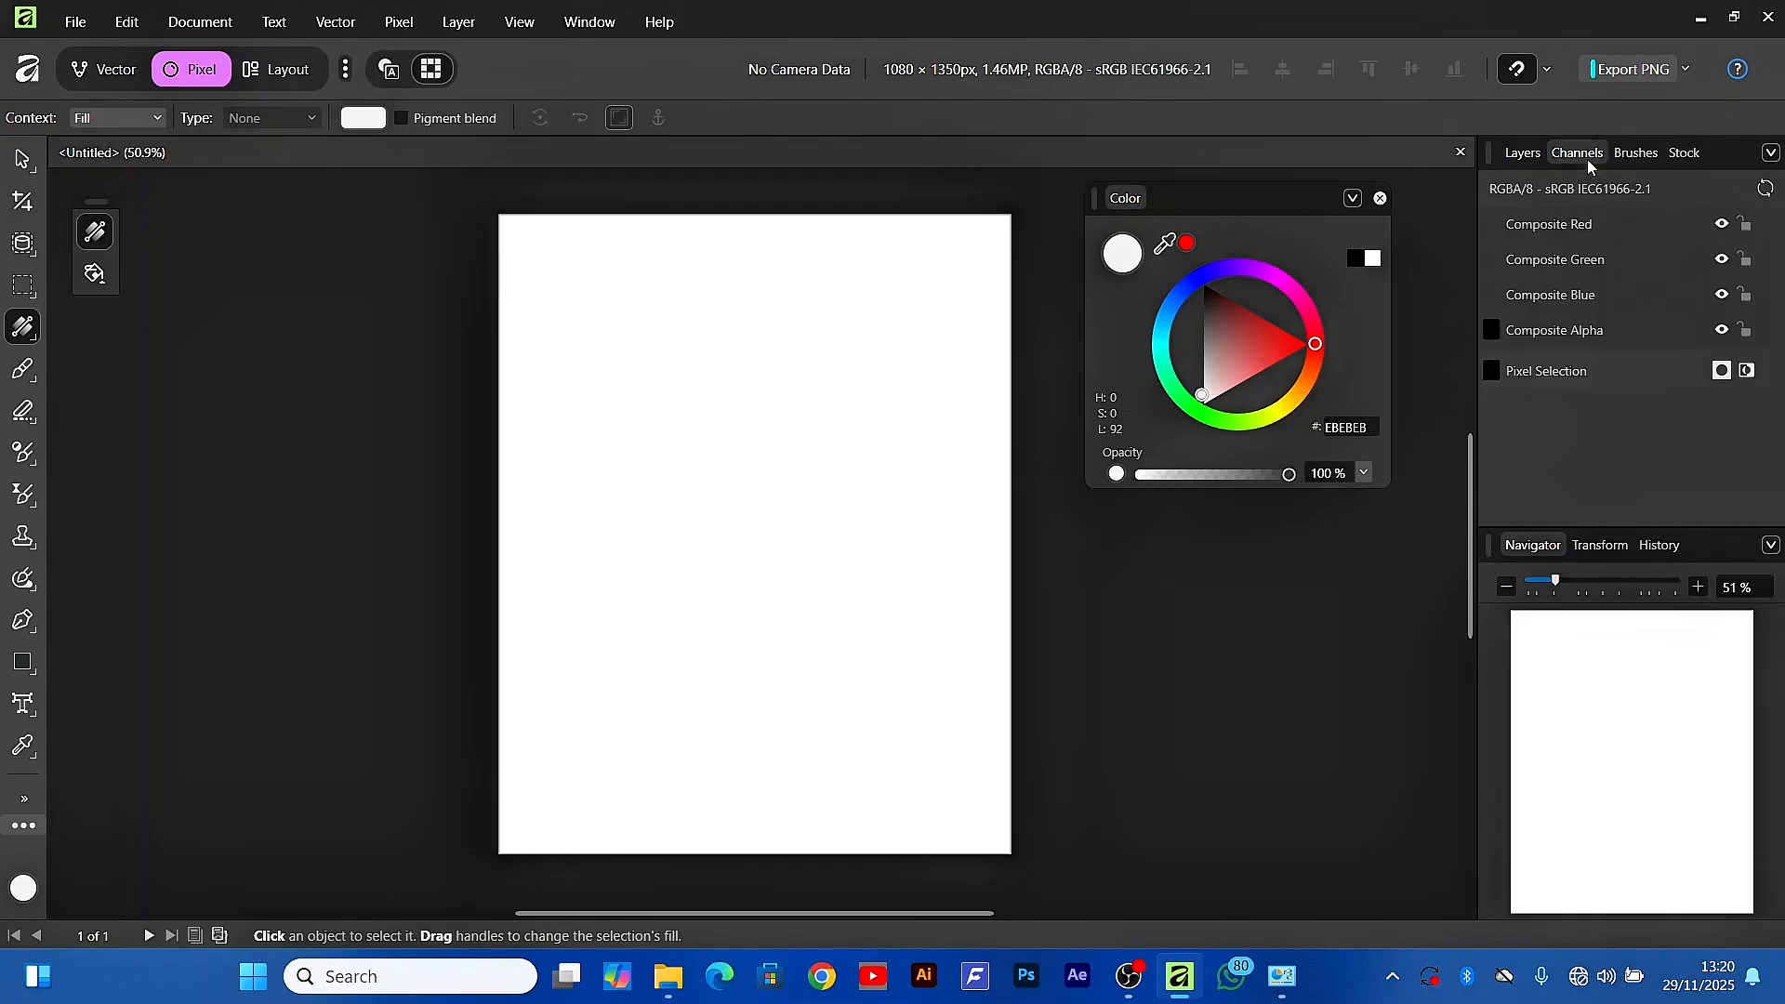
pyautogui.click(1771, 152)
pyautogui.click(1632, 213)
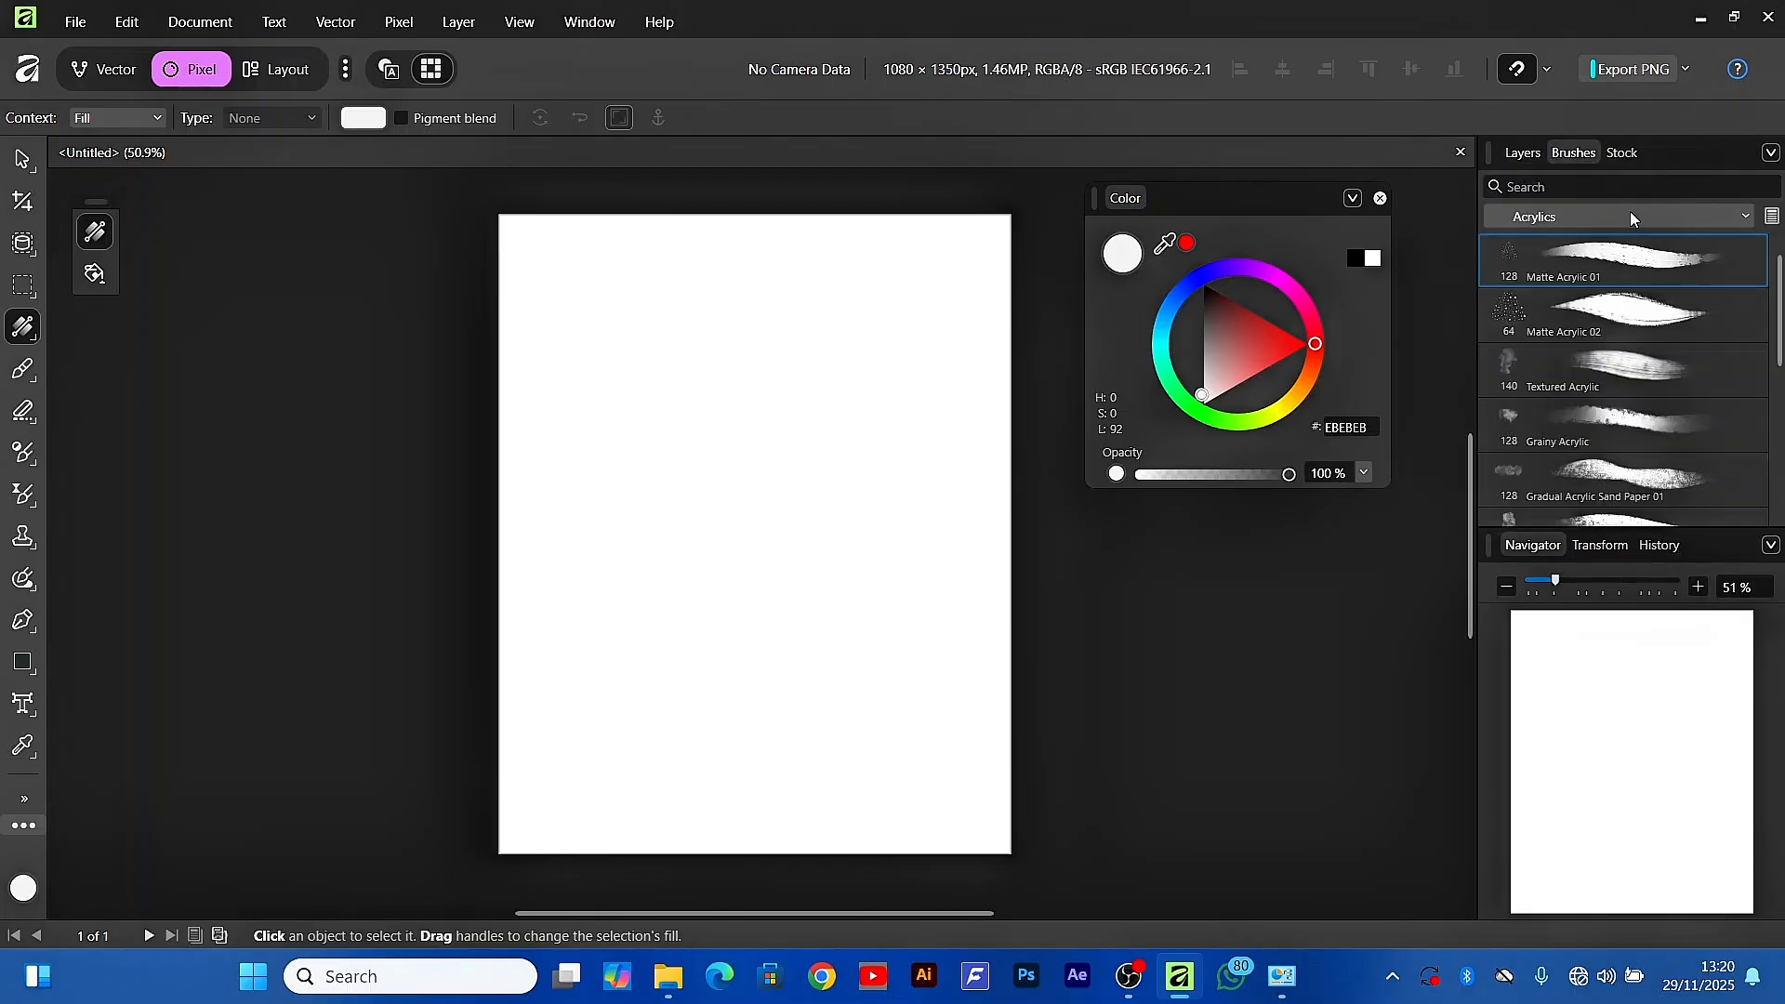
pyautogui.click(1632, 157)
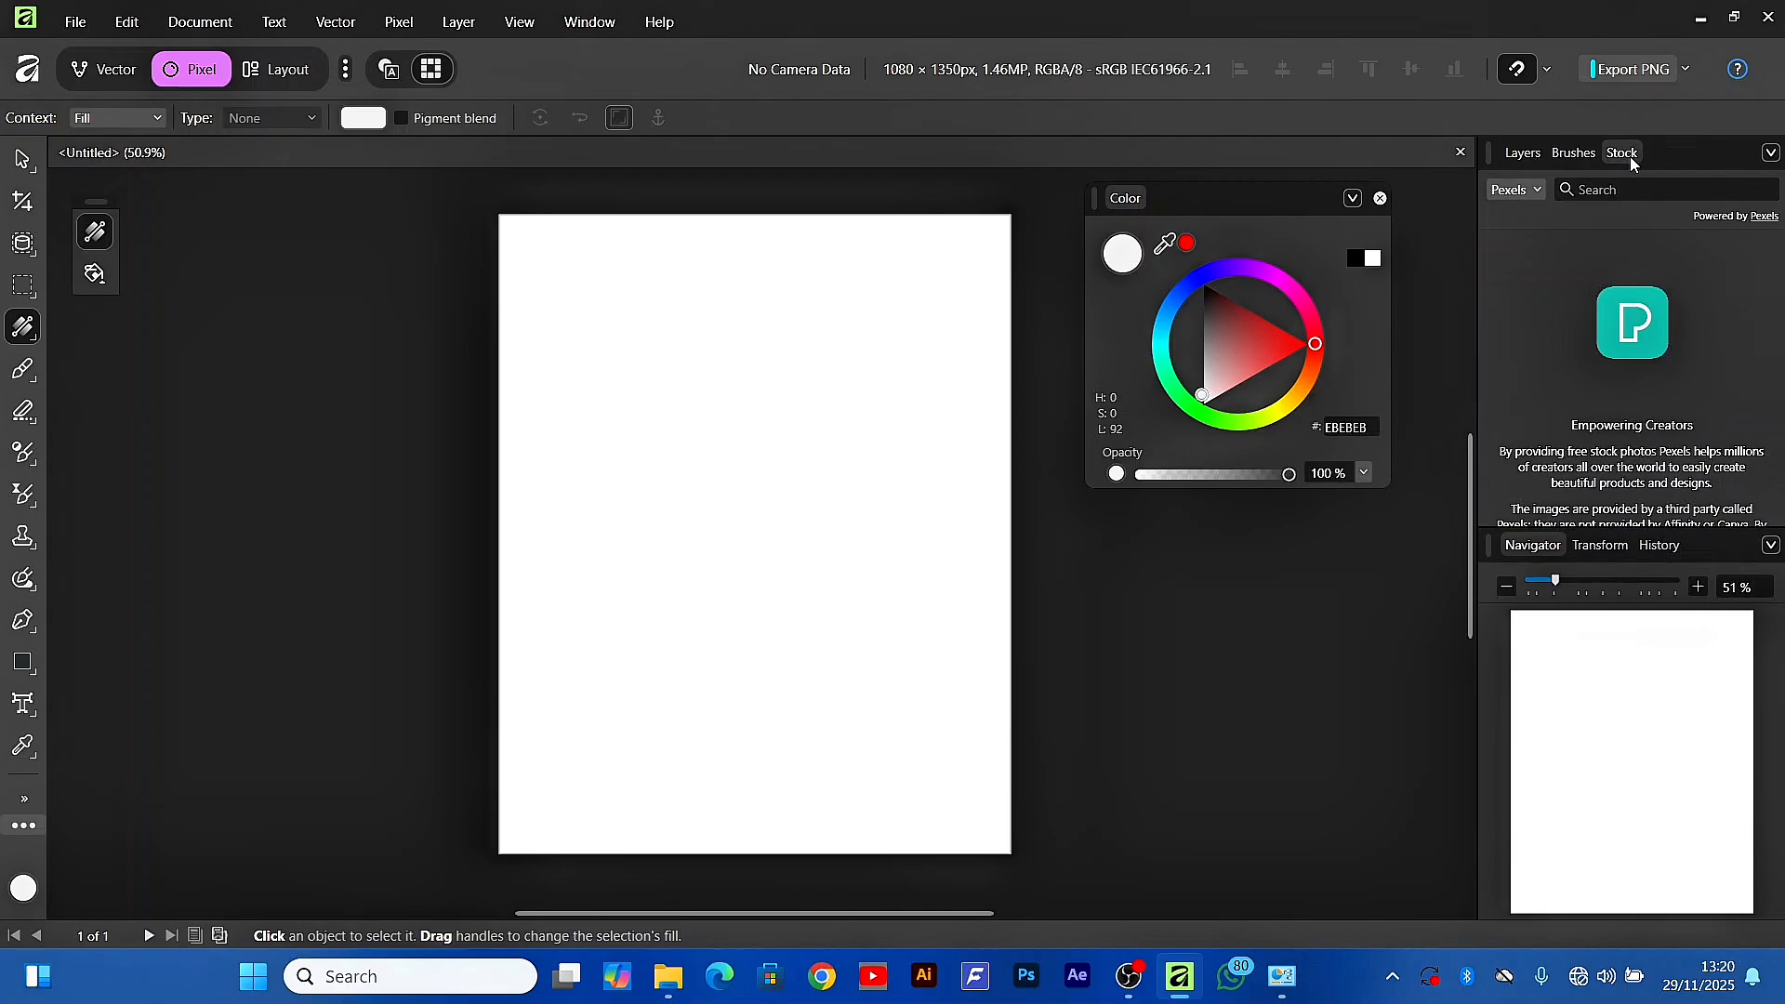
pyautogui.click(1770, 154)
pyautogui.click(1638, 215)
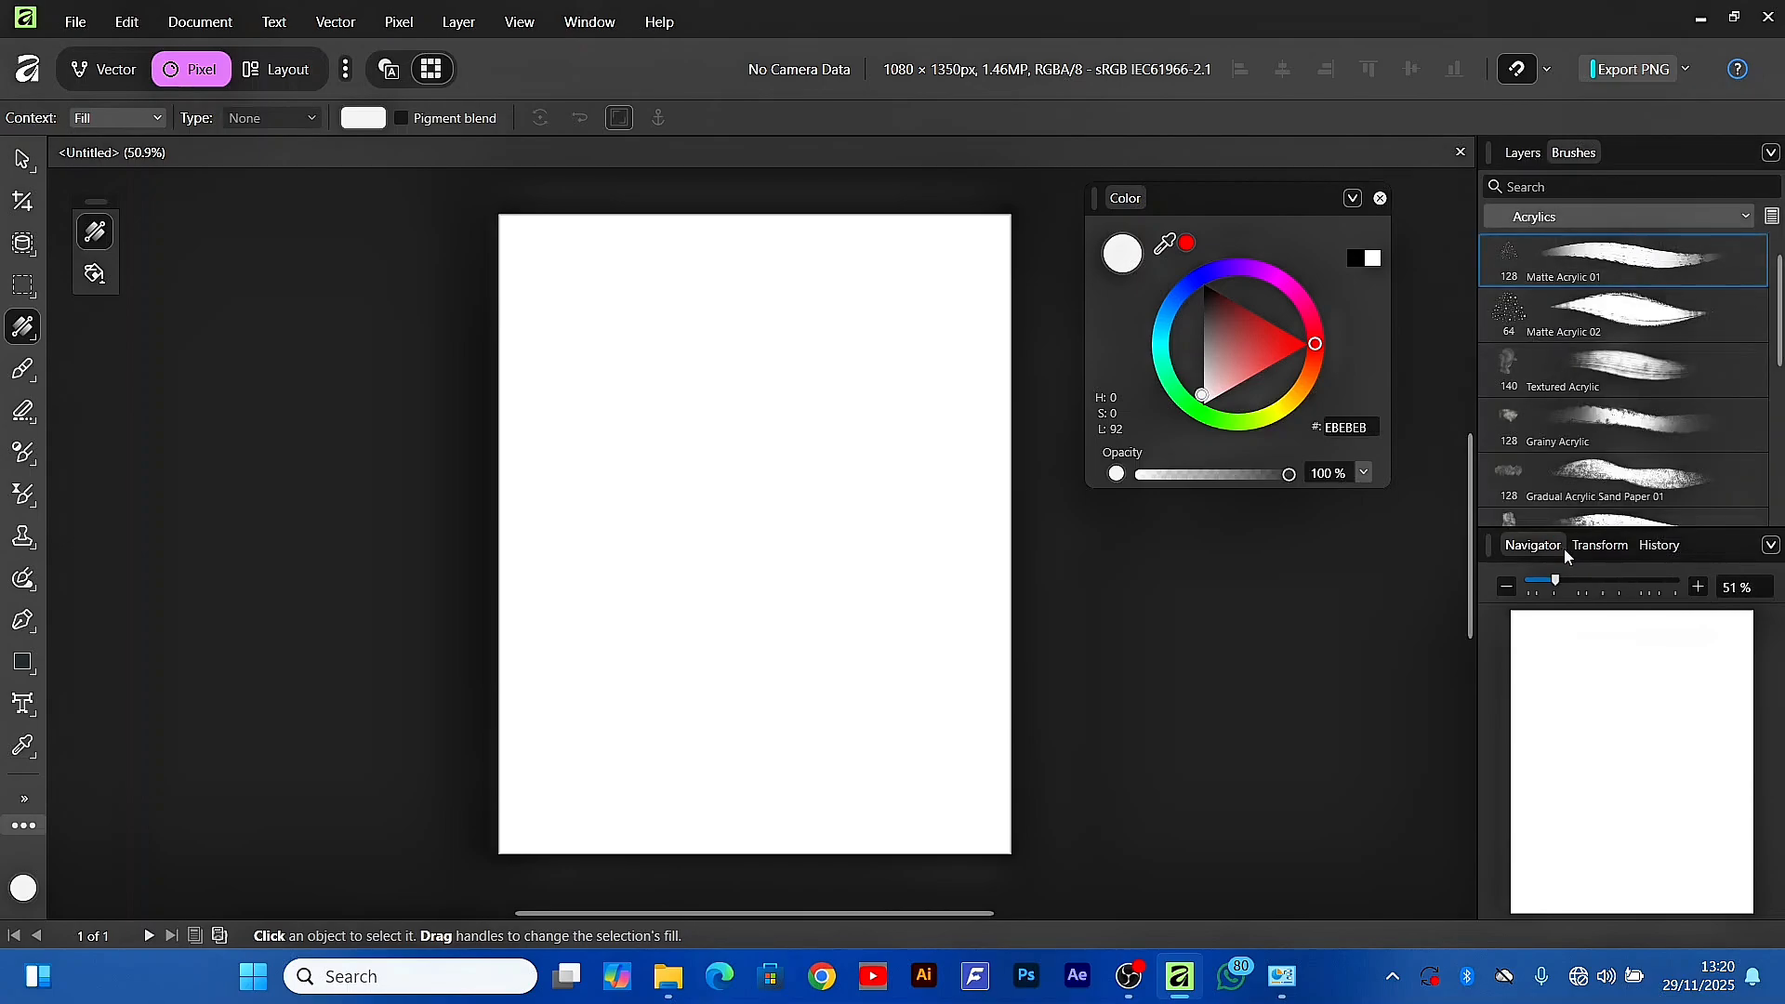
# Close the Navigator and History panels and bring the Layers panel to the front of its group
pyautogui.click(1771, 544)
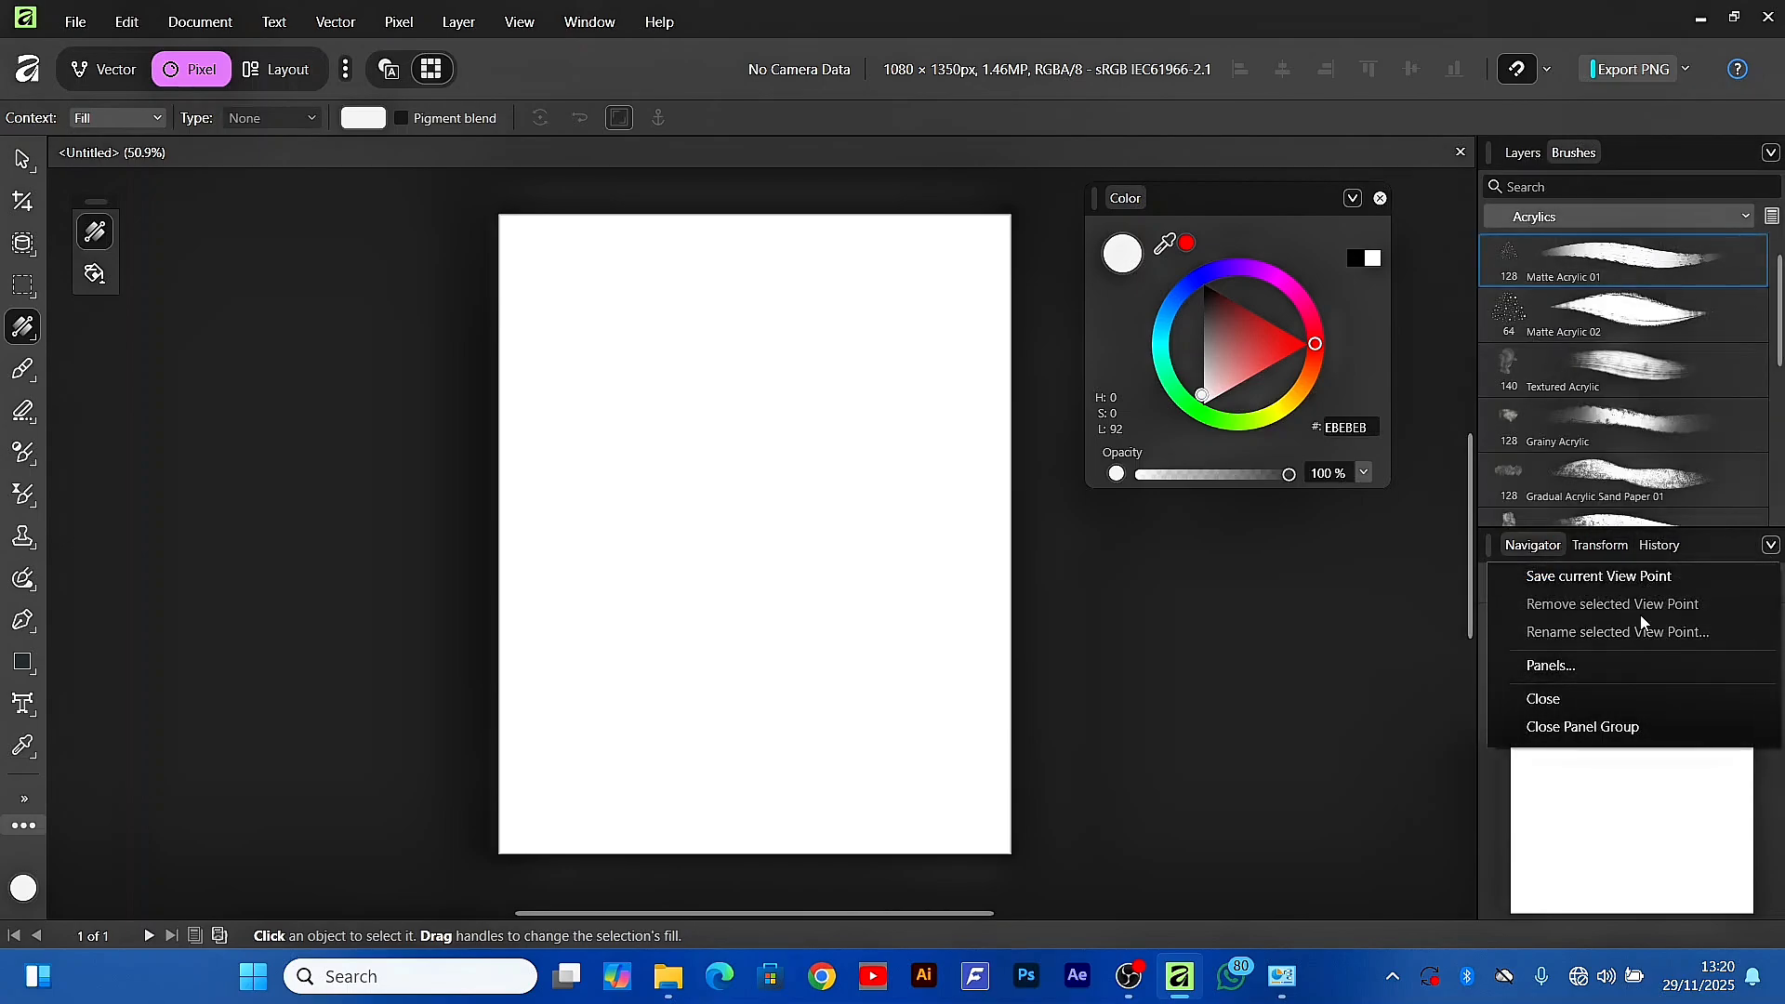
pyautogui.click(1616, 690)
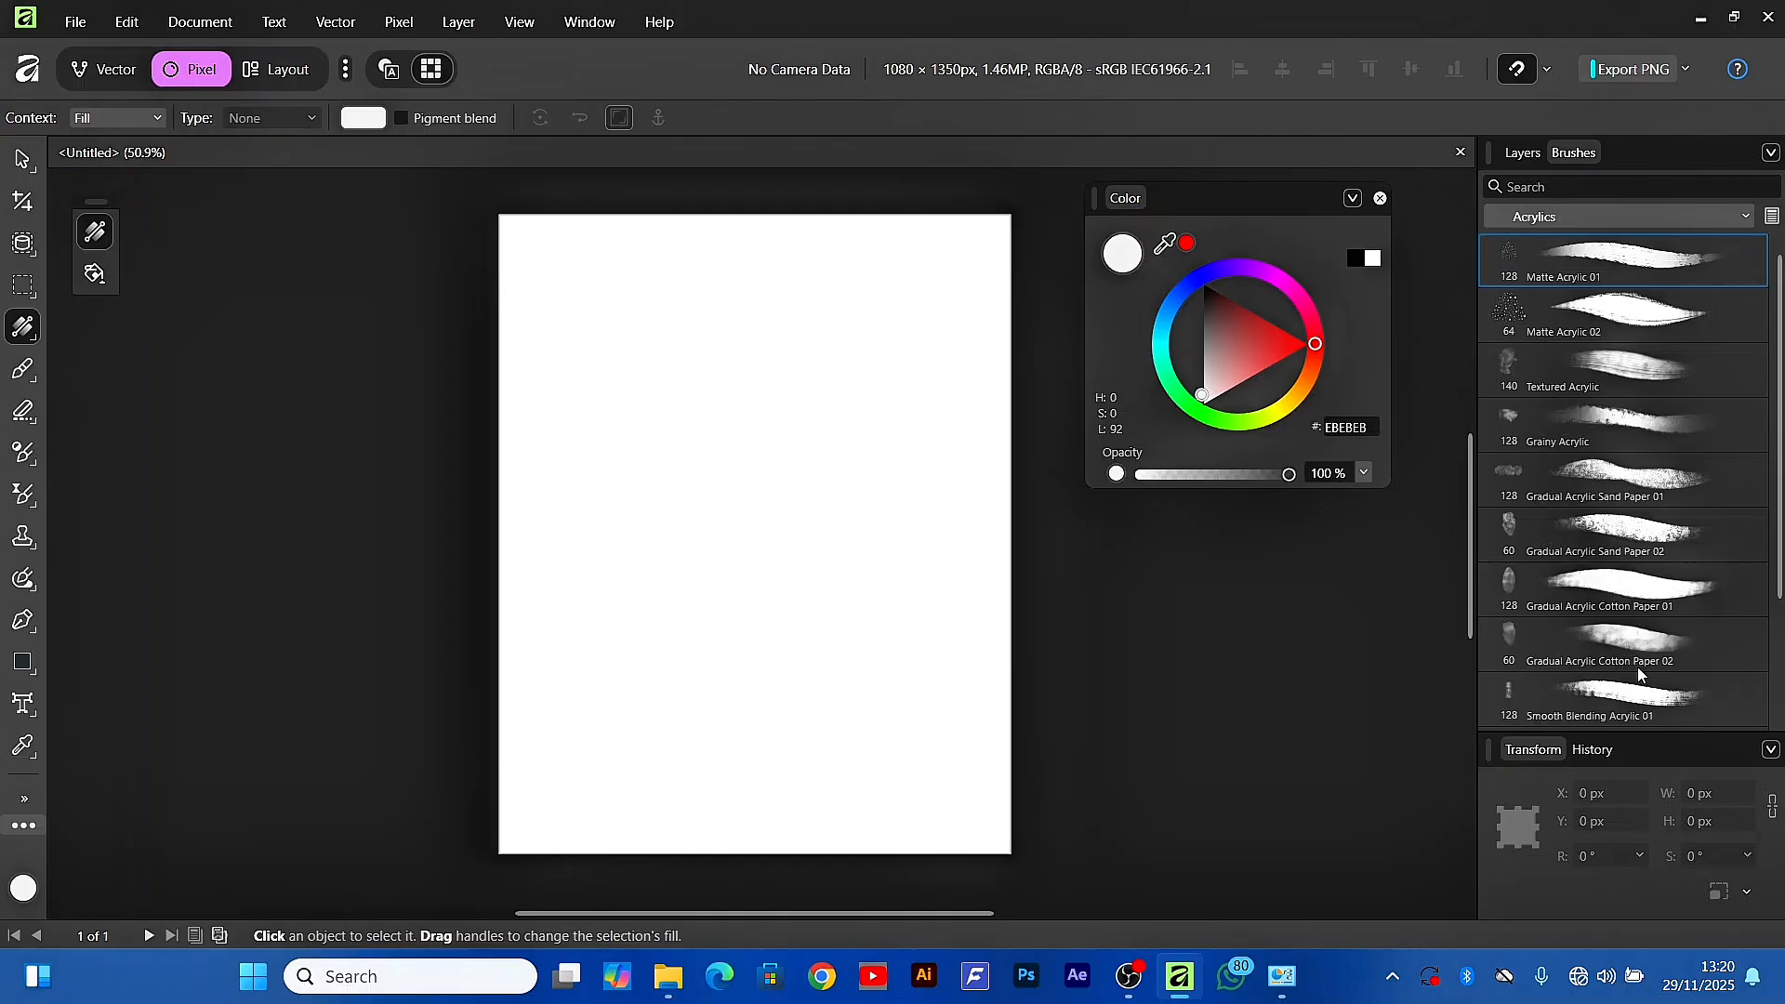
pyautogui.click(1599, 757)
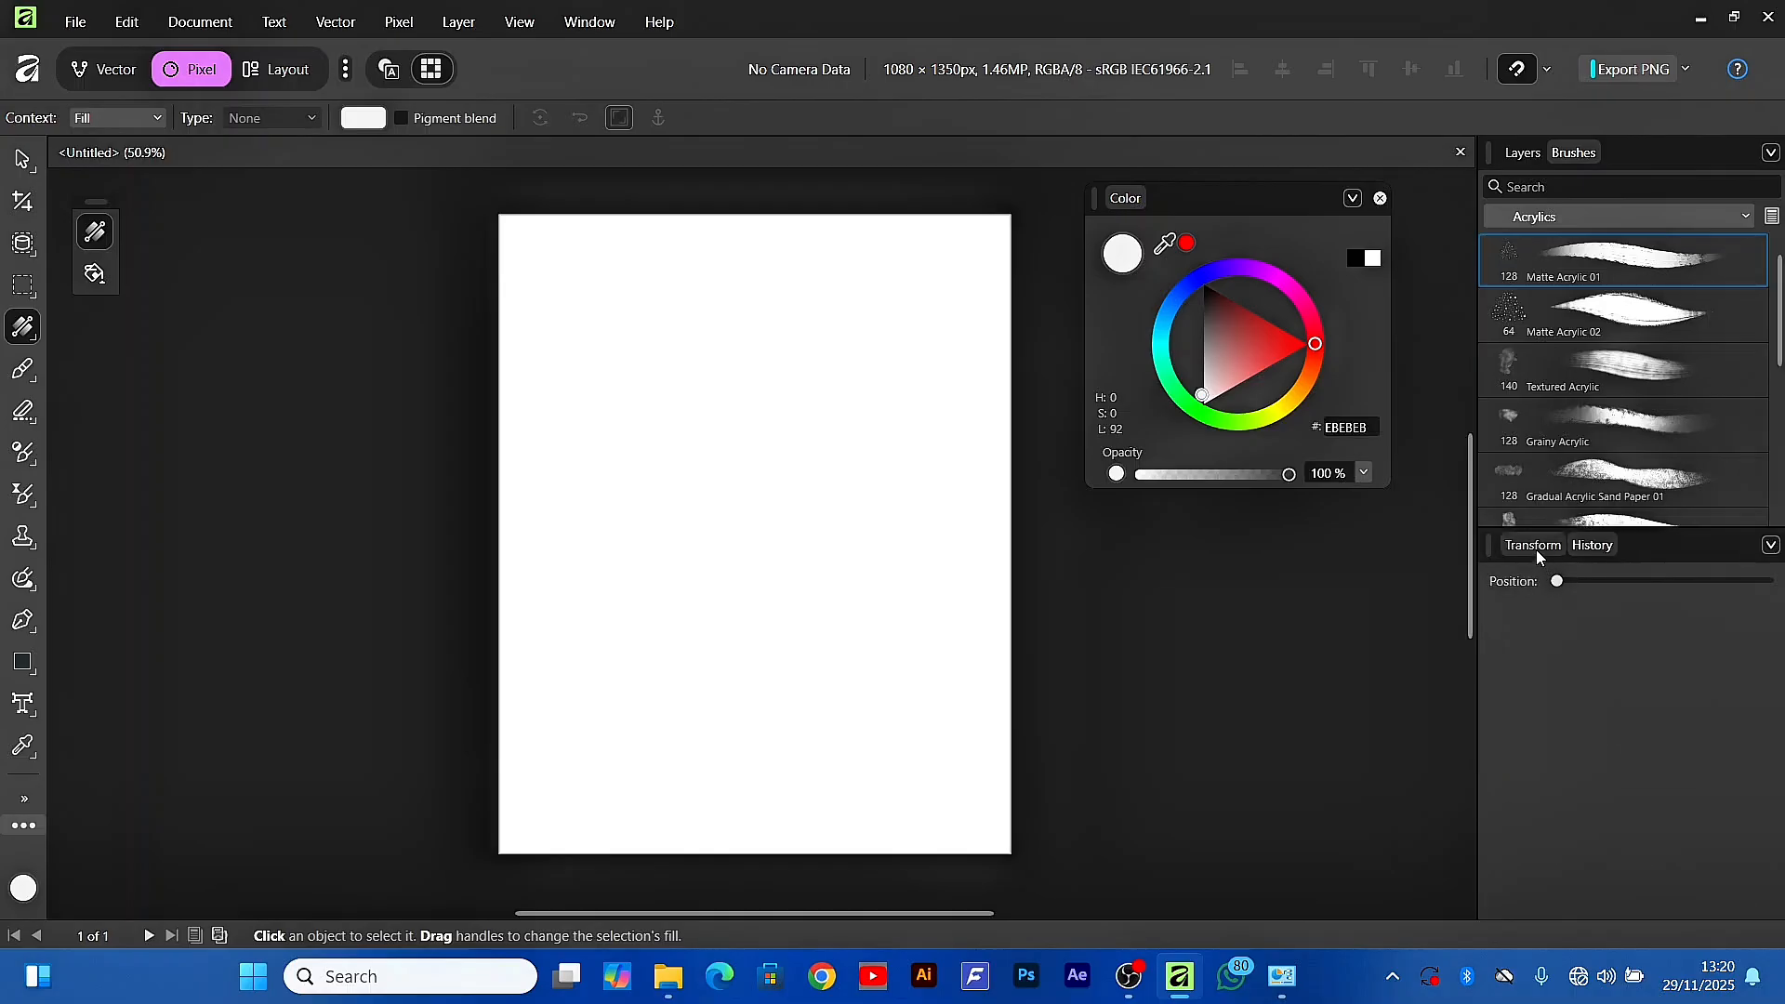
pyautogui.click(1771, 545)
pyautogui.click(1613, 643)
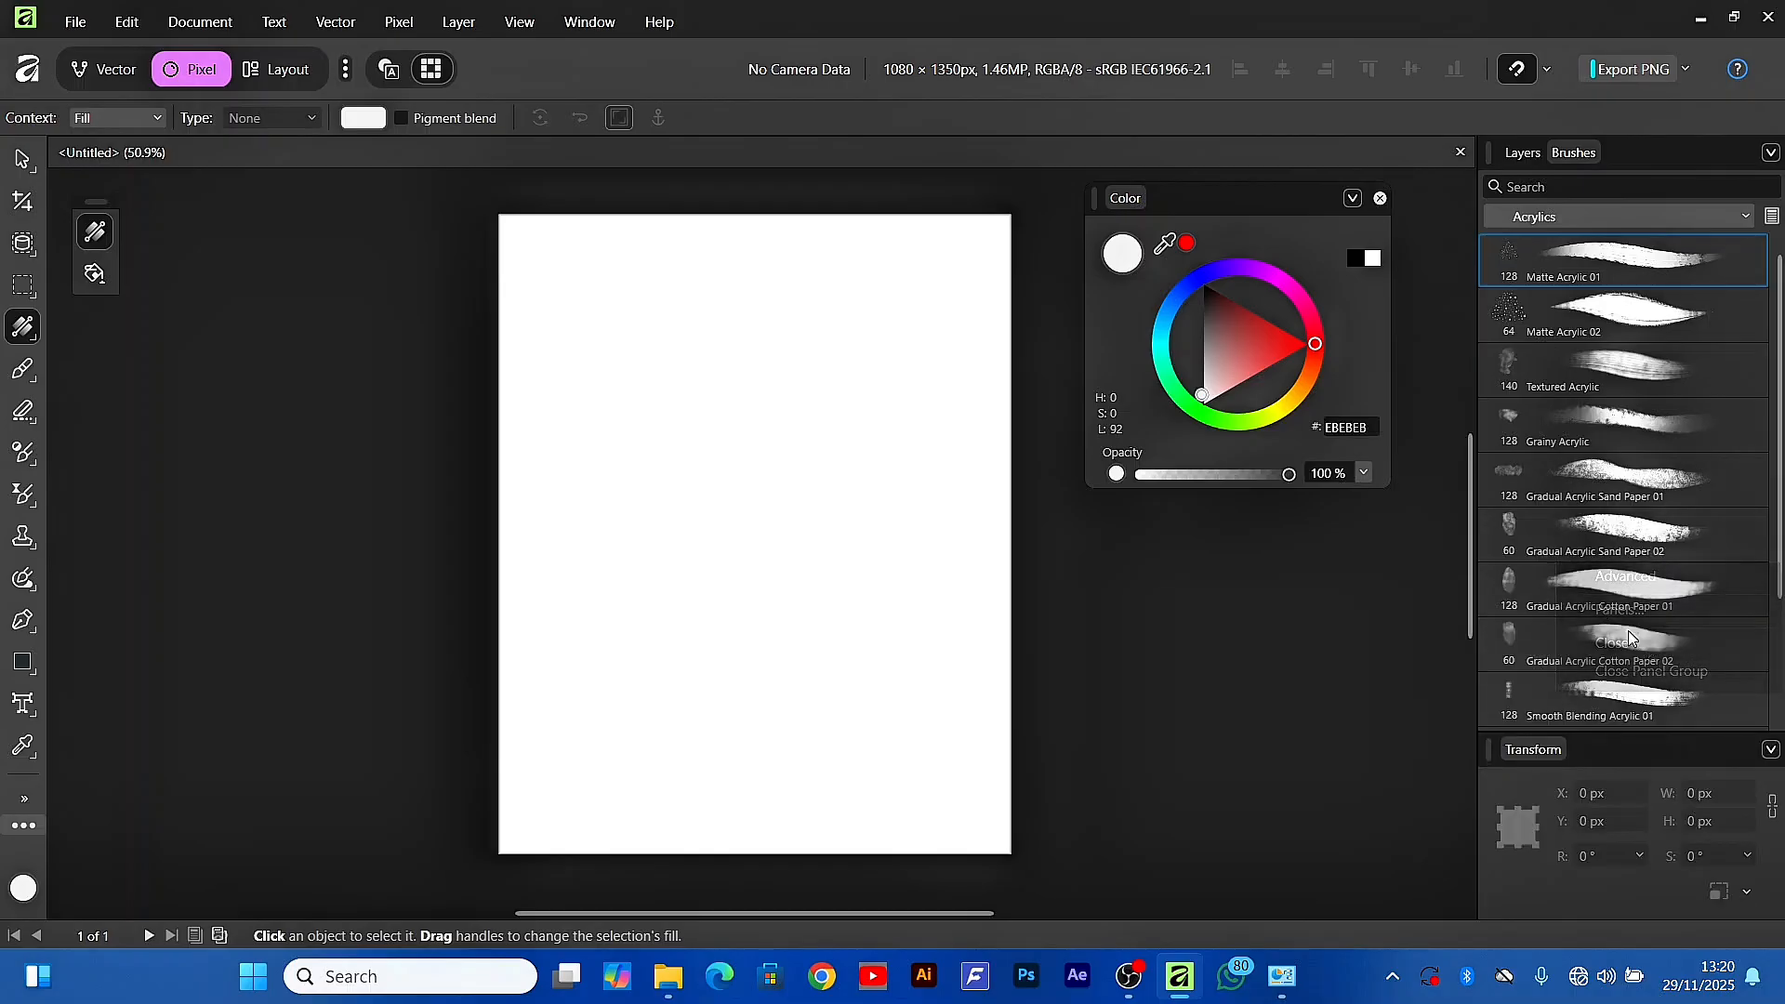
pyautogui.click(1521, 155)
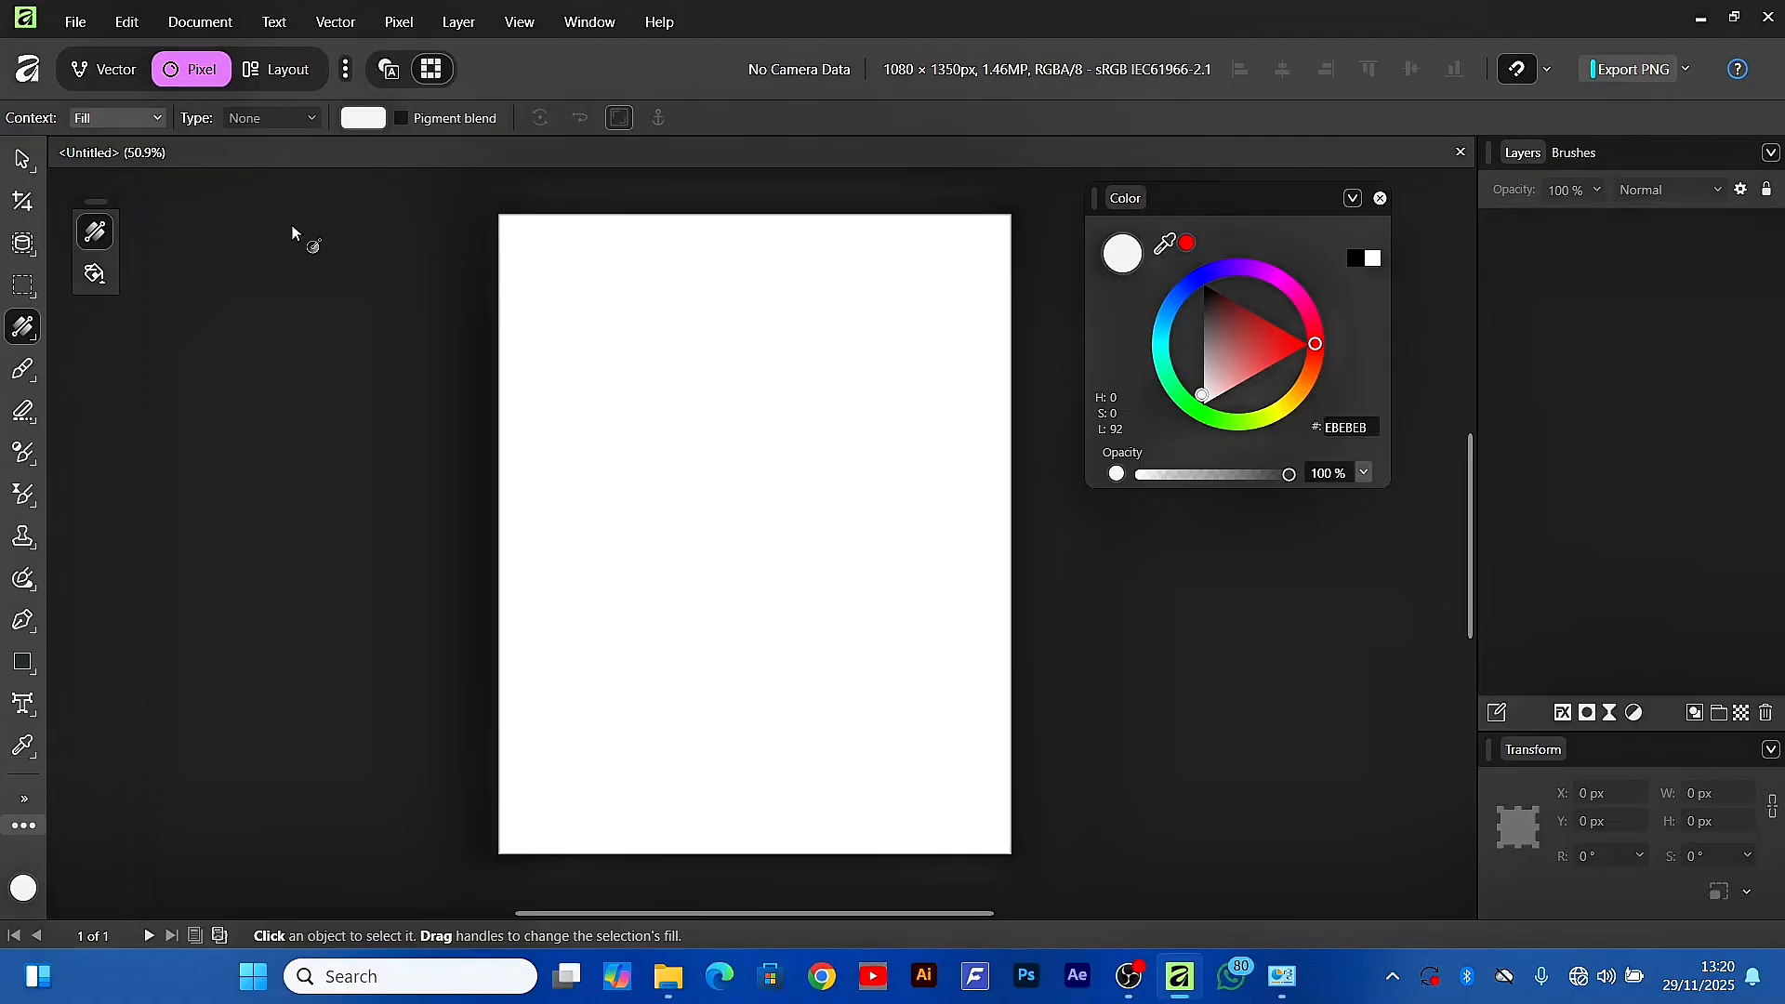
# Enable the Character panel in the Pixel studio's customization settings and place it floating beside the tools
pyautogui.click(522, 27)
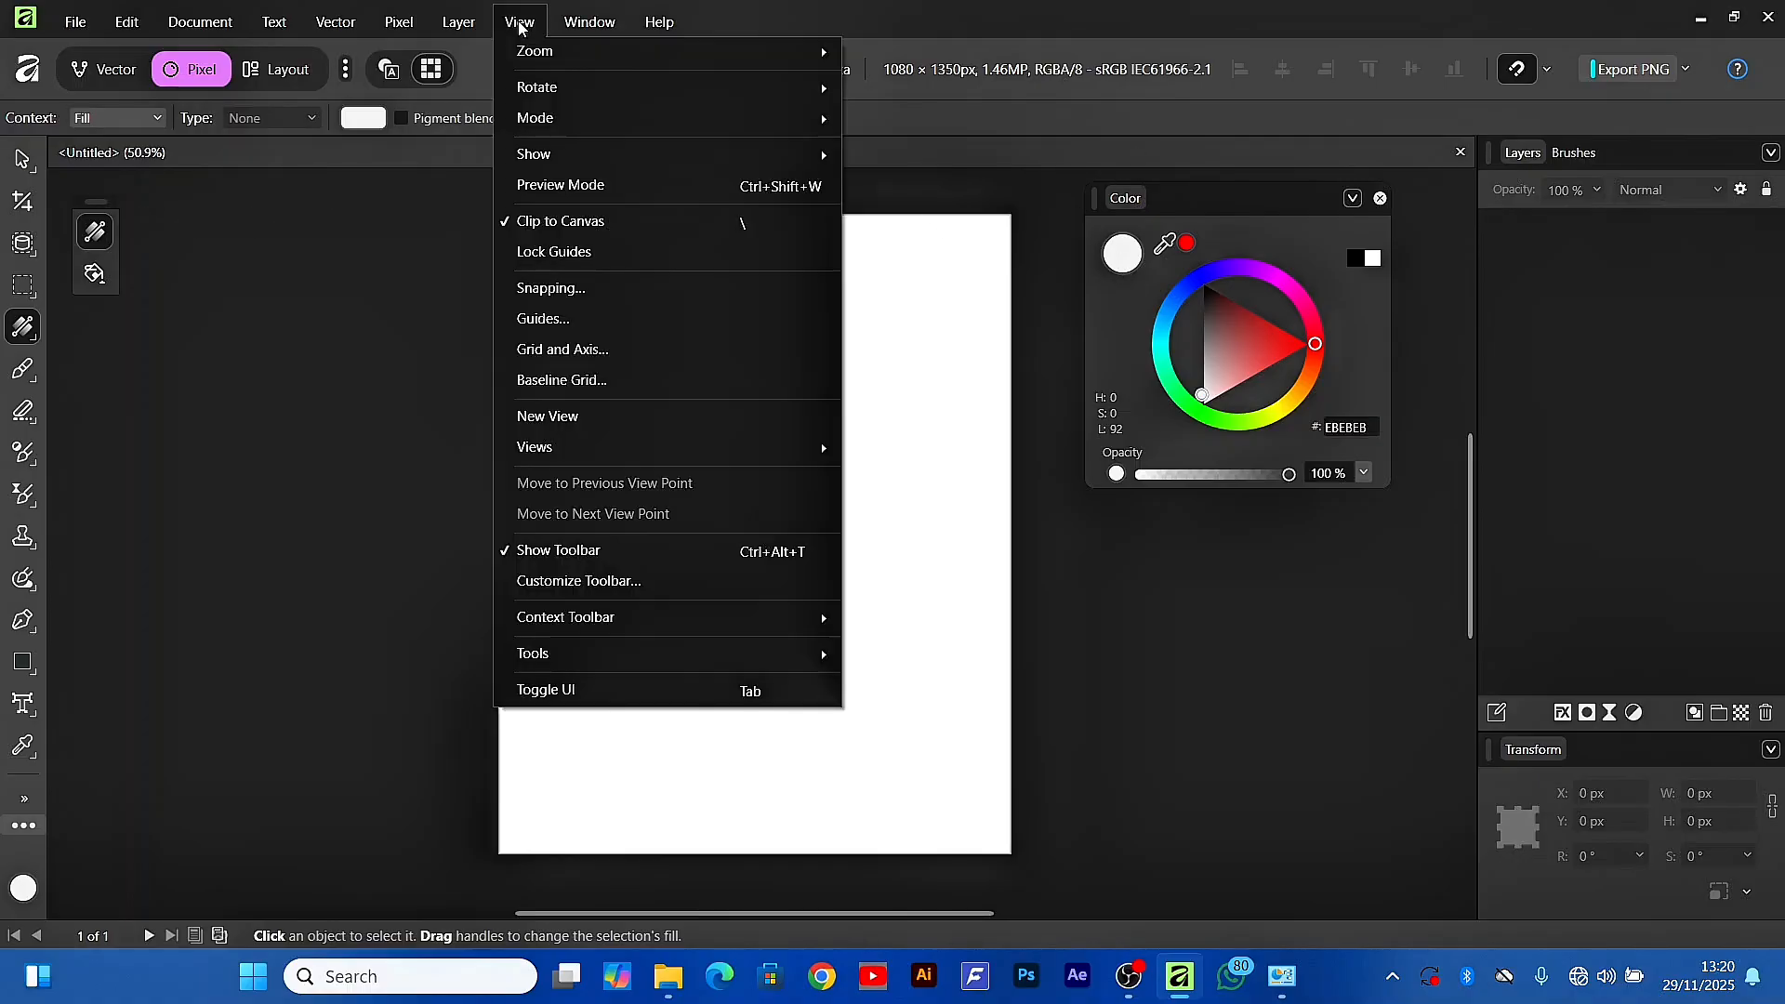
pyautogui.click(579, 582)
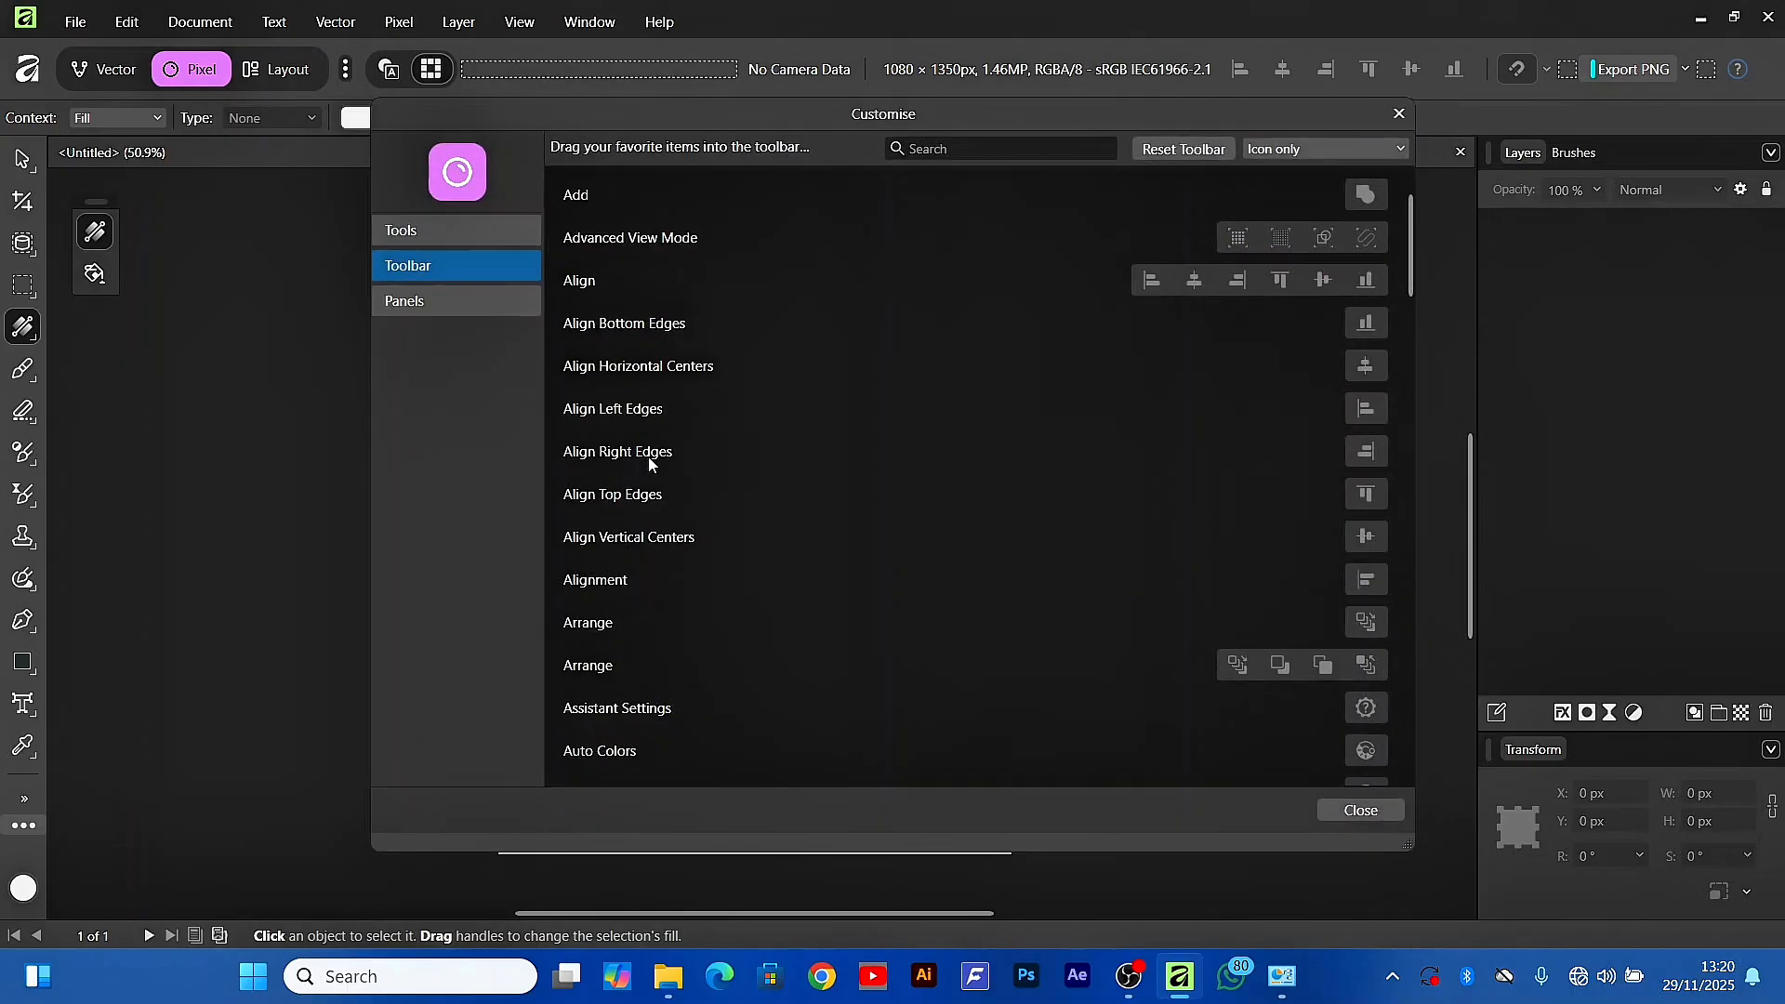
pyautogui.click(435, 309)
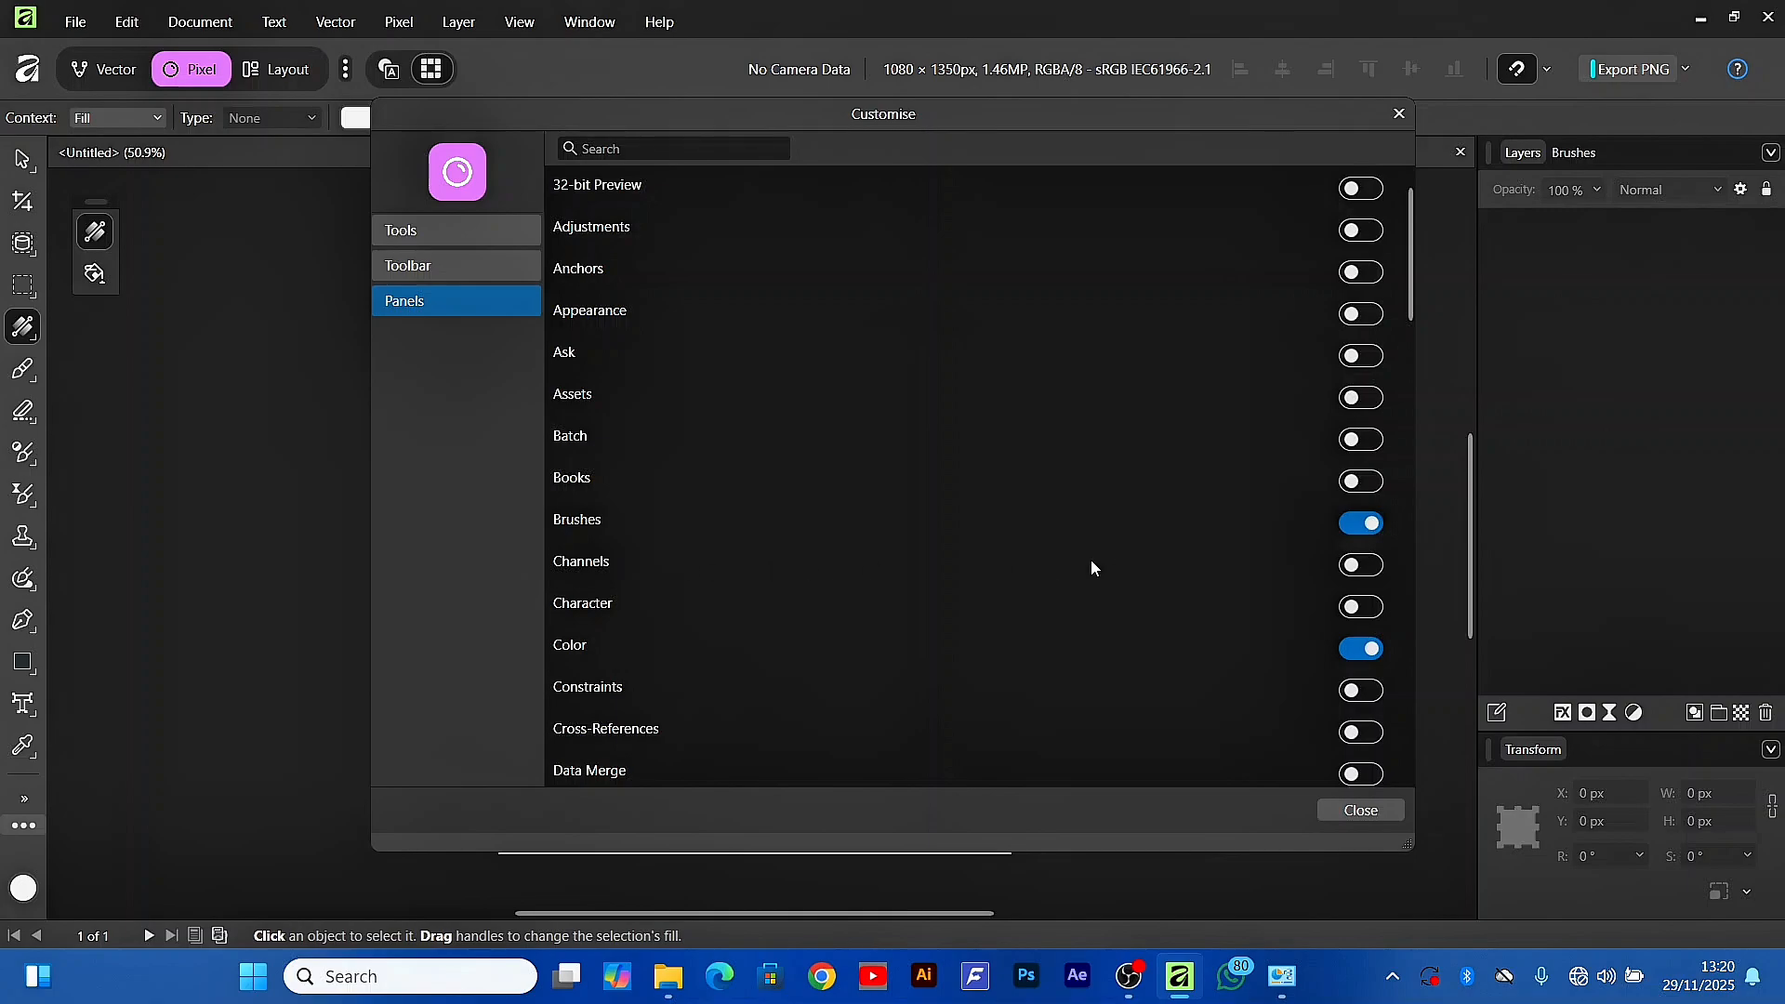
pyautogui.click(1361, 607)
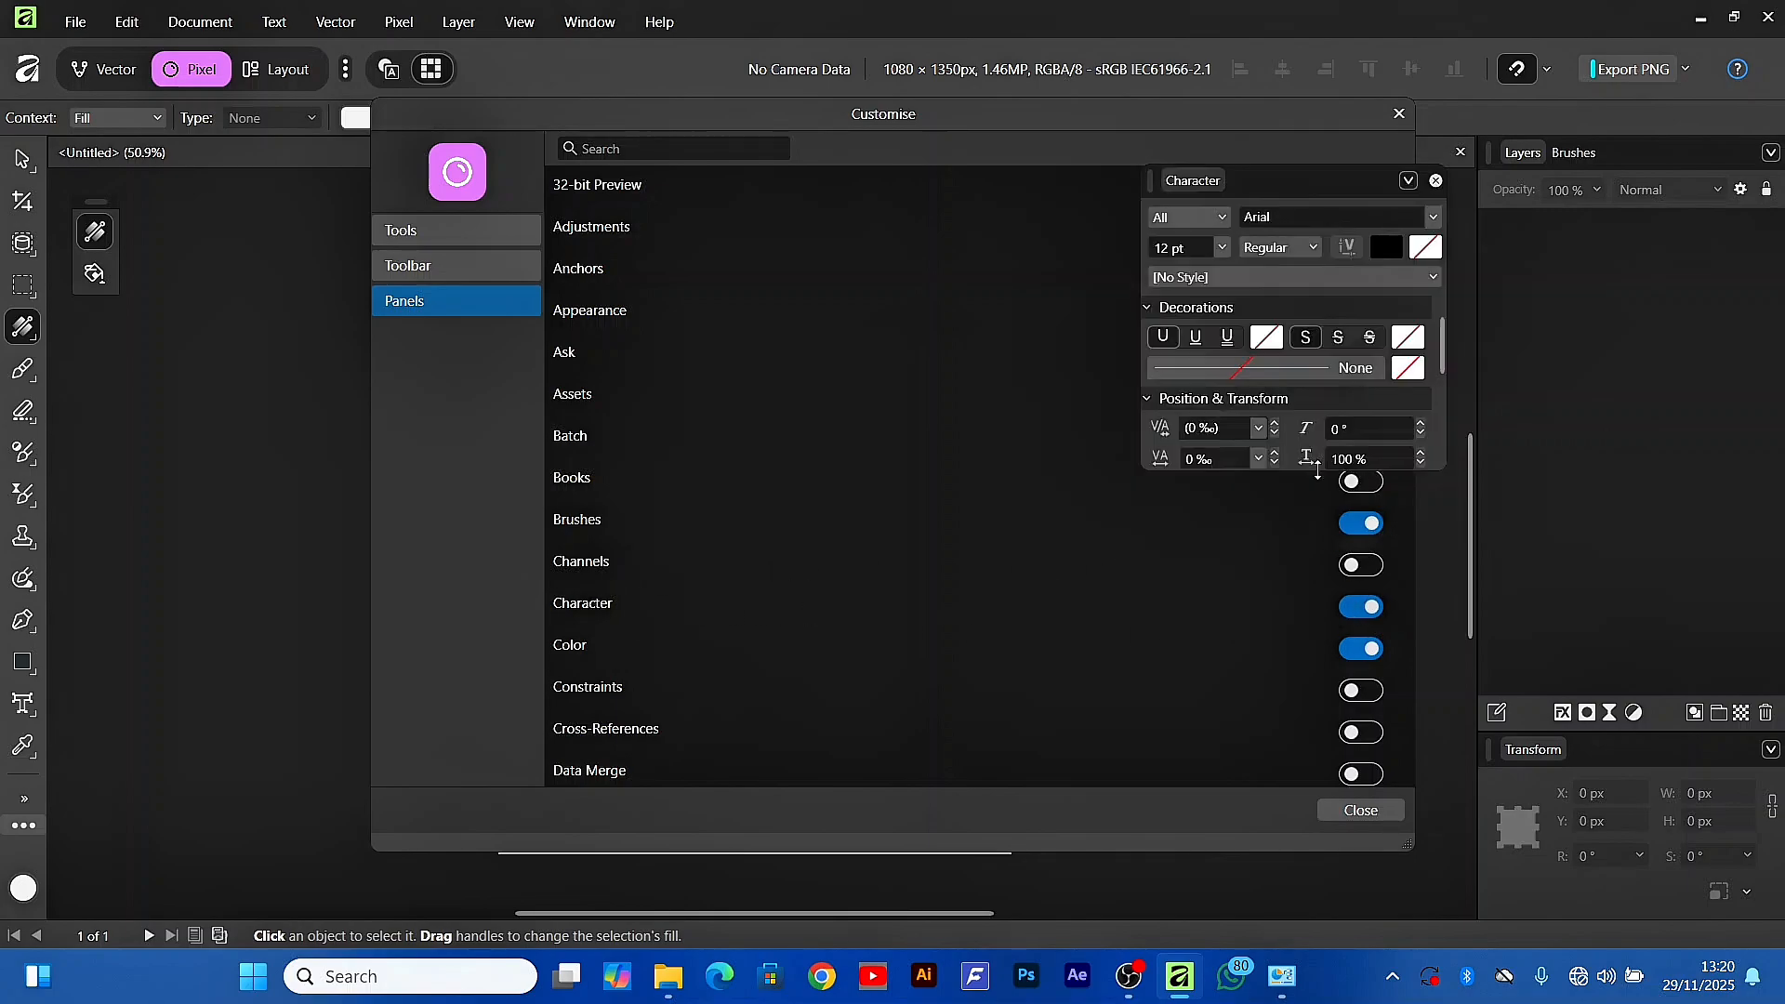
pyautogui.moveTo(1264, 166); pyautogui.dragTo(1229, 196)
pyautogui.click(1224, 182)
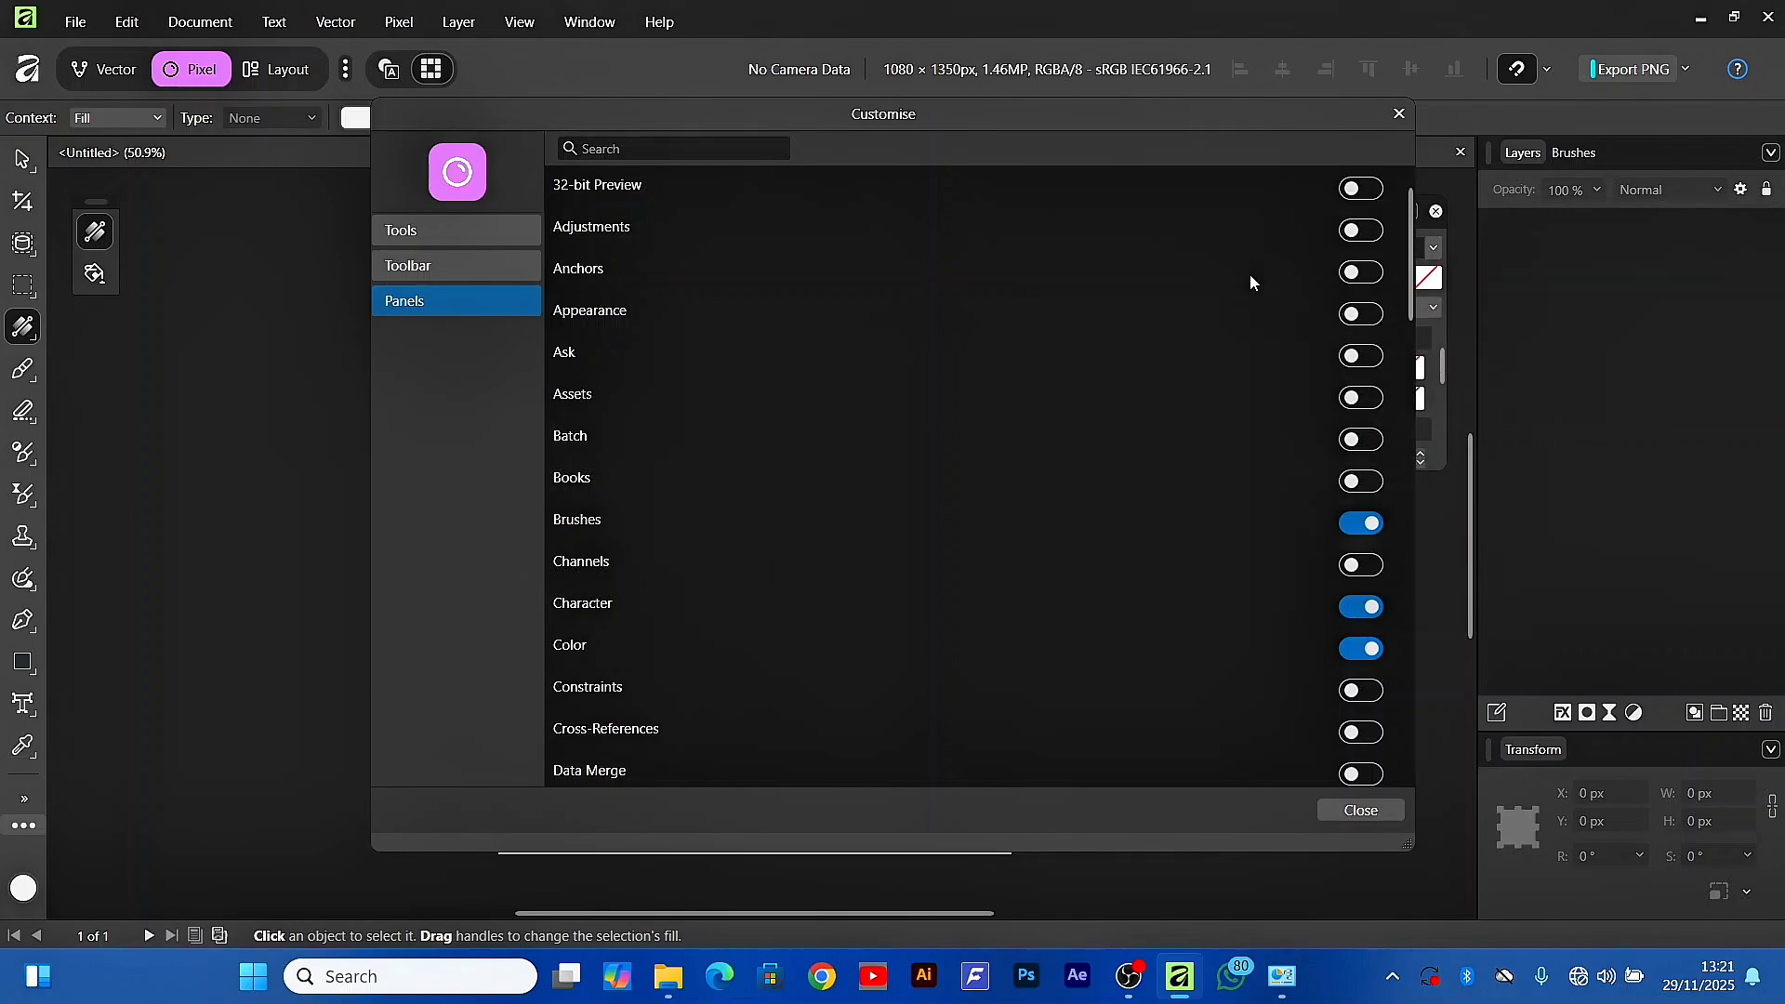
pyautogui.click(1361, 607)
pyautogui.click(1361, 607)
pyautogui.moveTo(1284, 208); pyautogui.dragTo(121, 324)
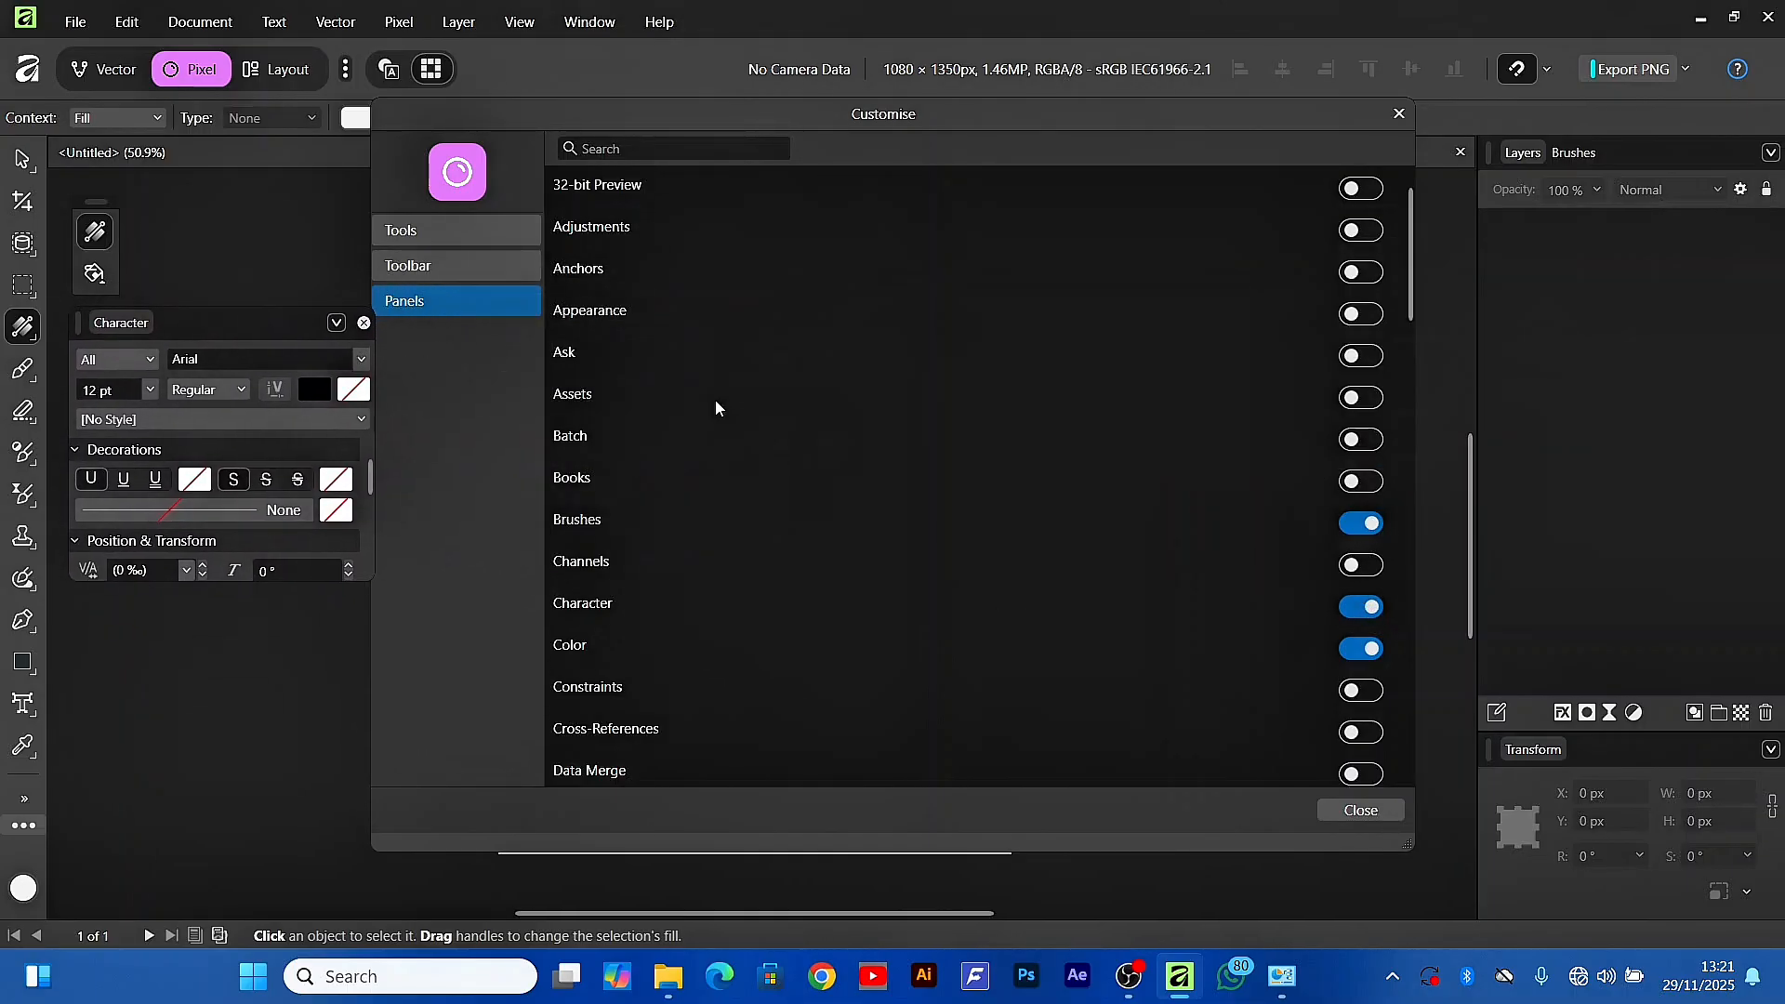
# Look through the available panels and toolbar items in the Pixel studio's customization settings
pyautogui.scroll(-1, 673, 433)
pyautogui.scroll(1, 673, 436)
pyautogui.scroll(-4, 671, 433)
pyautogui.scroll(4, 672, 443)
pyautogui.click(429, 269)
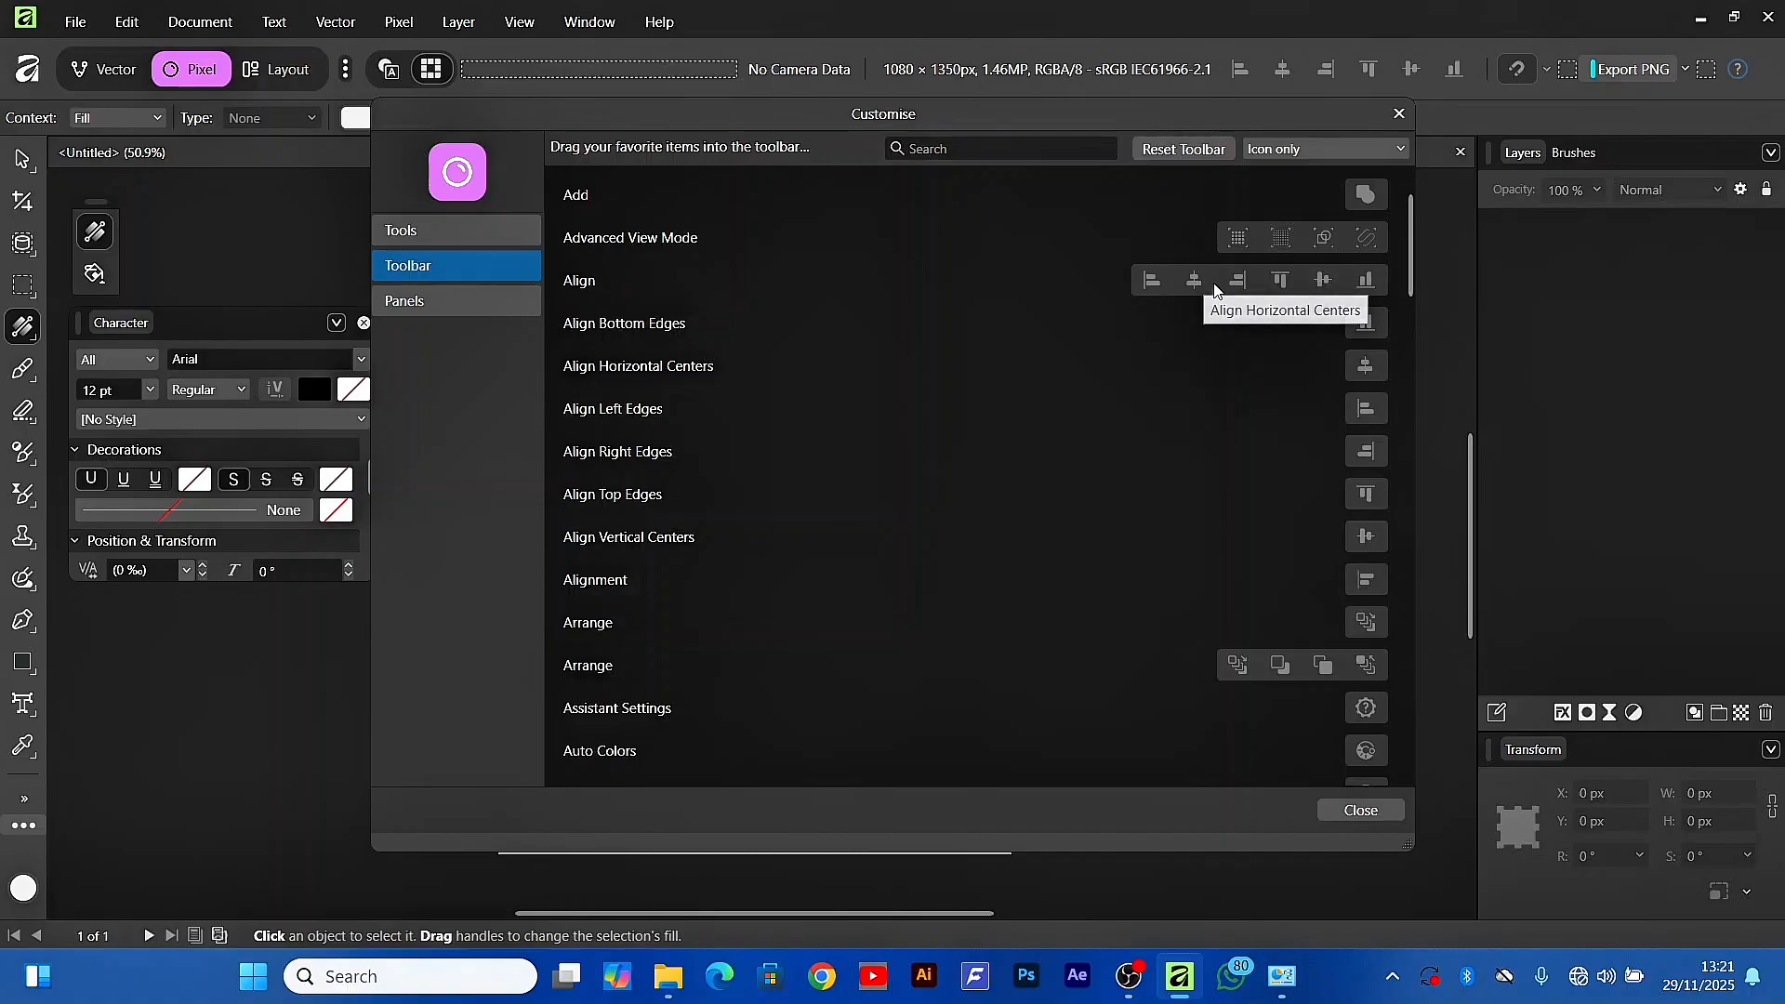
pyautogui.moveTo(1203, 279)
pyautogui.mouseDown()
pyautogui.moveTo(1214, 81)
pyautogui.moveTo(1268, 71)
pyautogui.moveTo(1208, 275)
pyautogui.mouseUp()
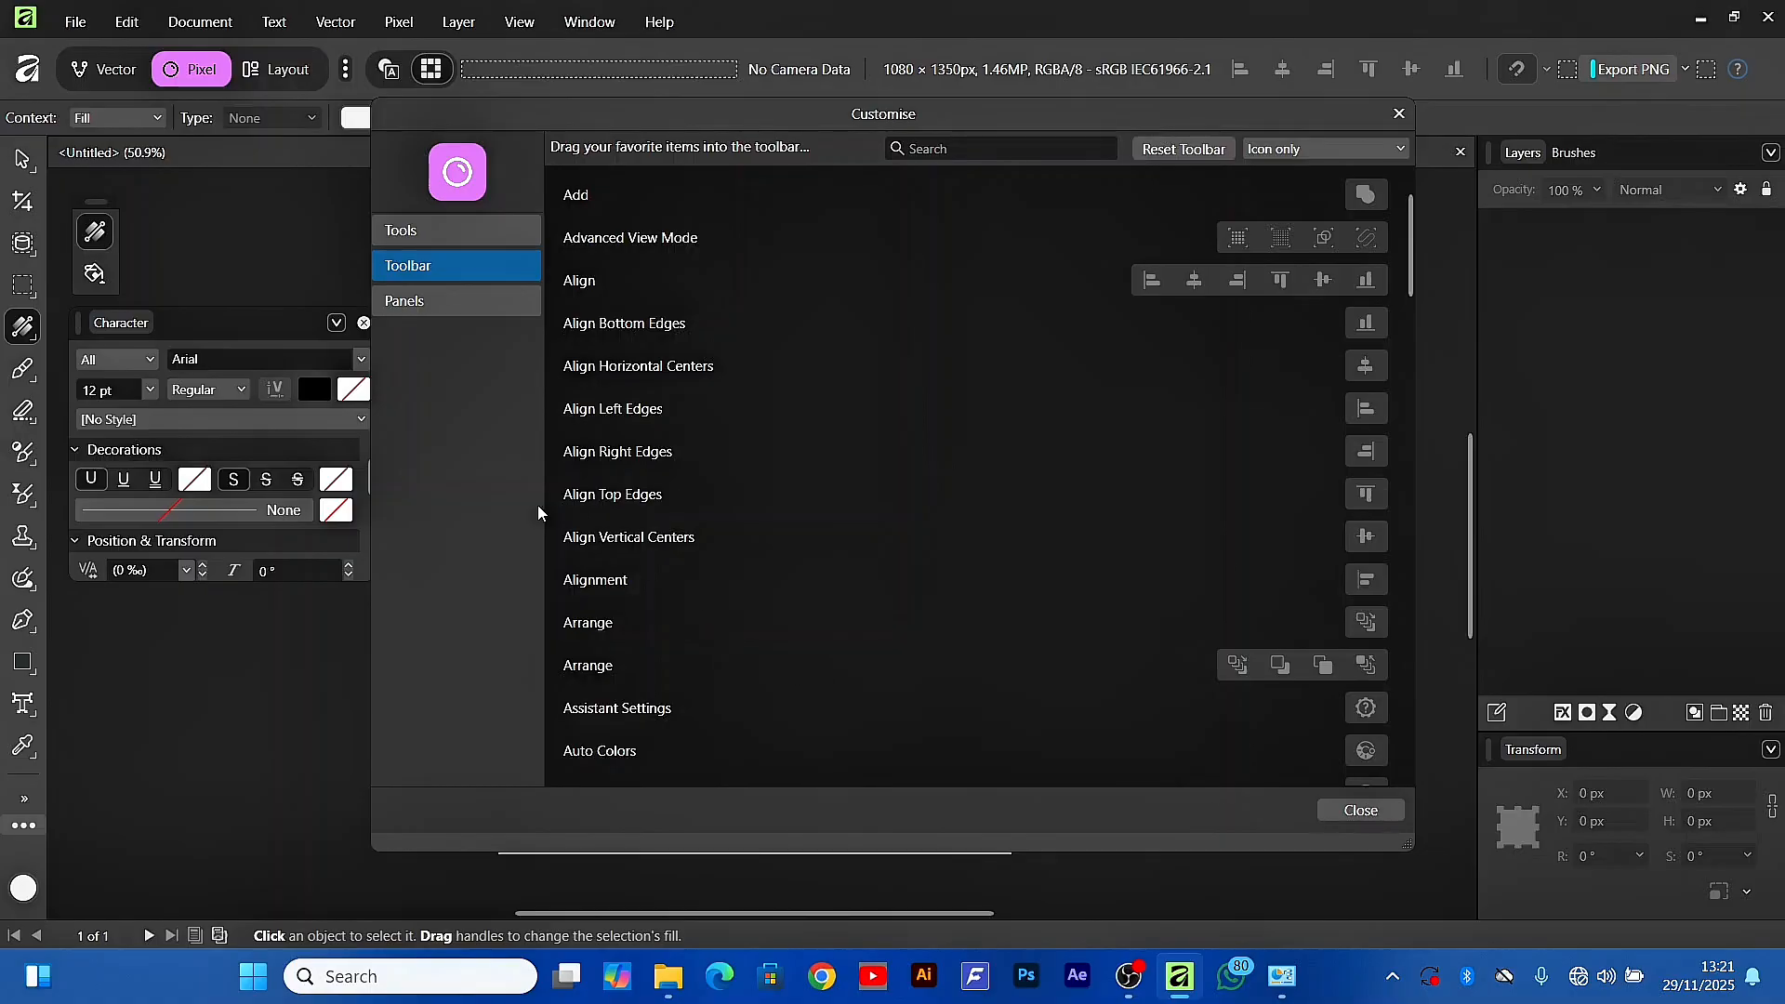
# Enable the Swatches panel in the customization settings and place it floating directly below the Color panel
pyautogui.click(404, 303)
pyautogui.scroll(-10, 668, 455)
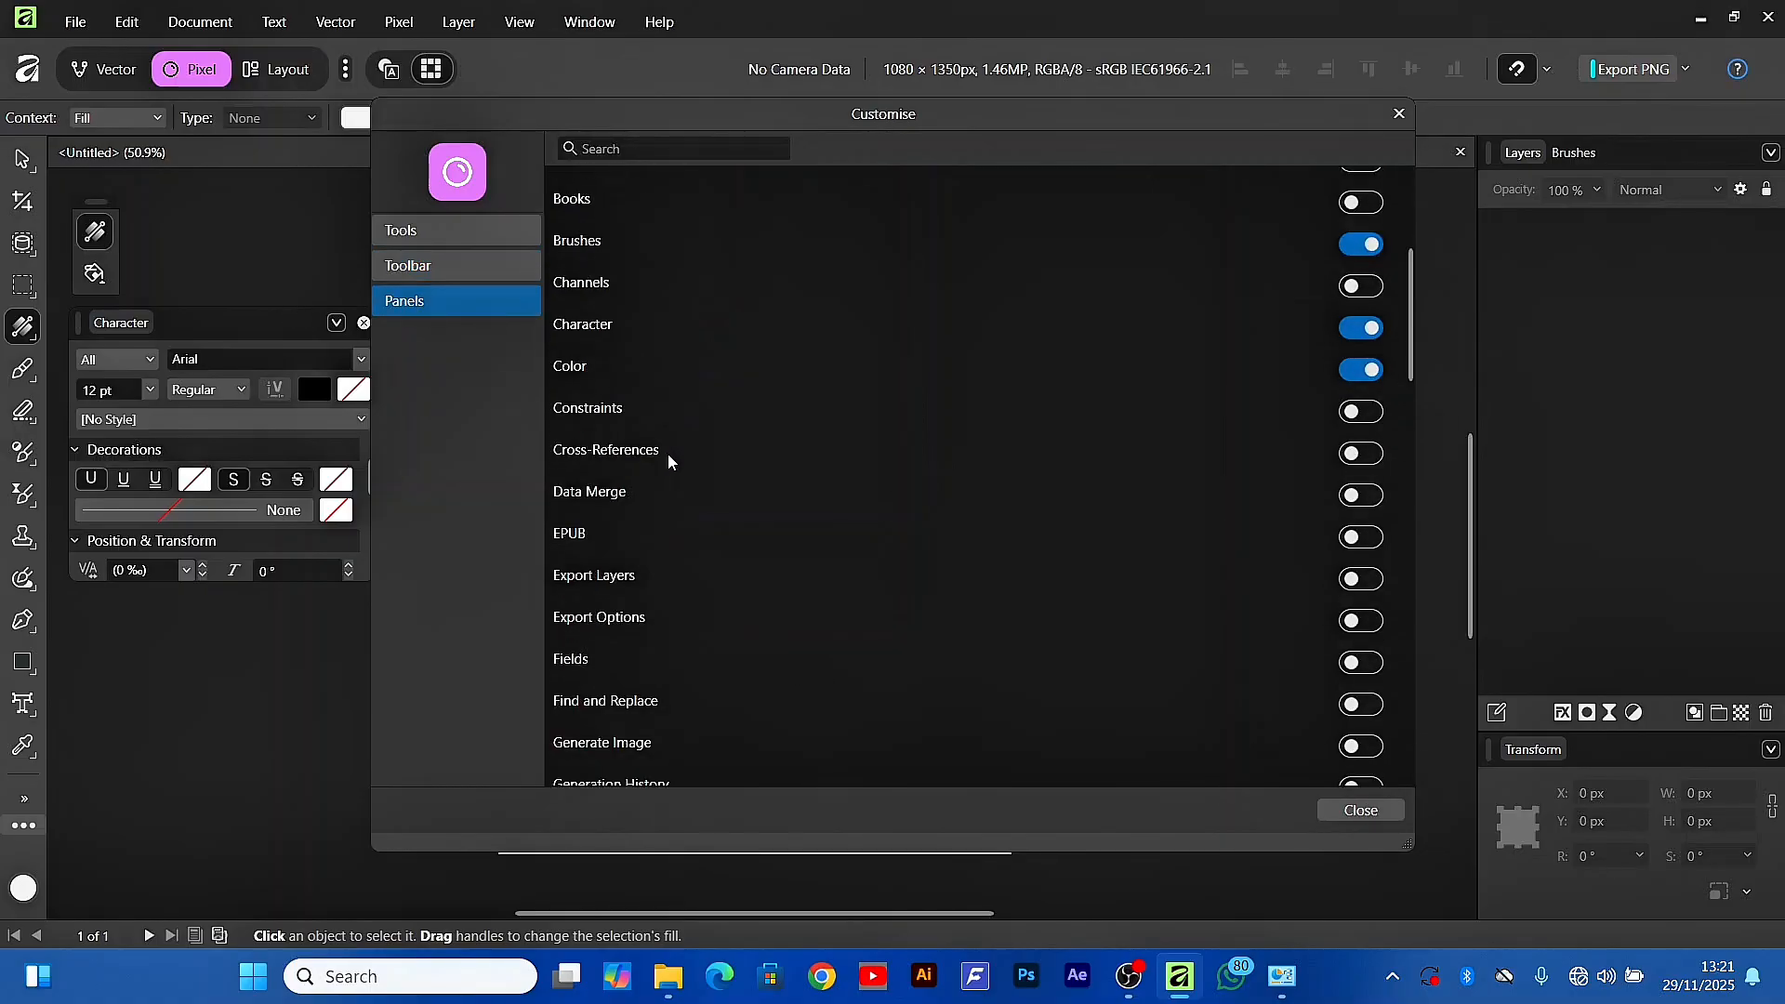
pyautogui.scroll(-8, 655, 510)
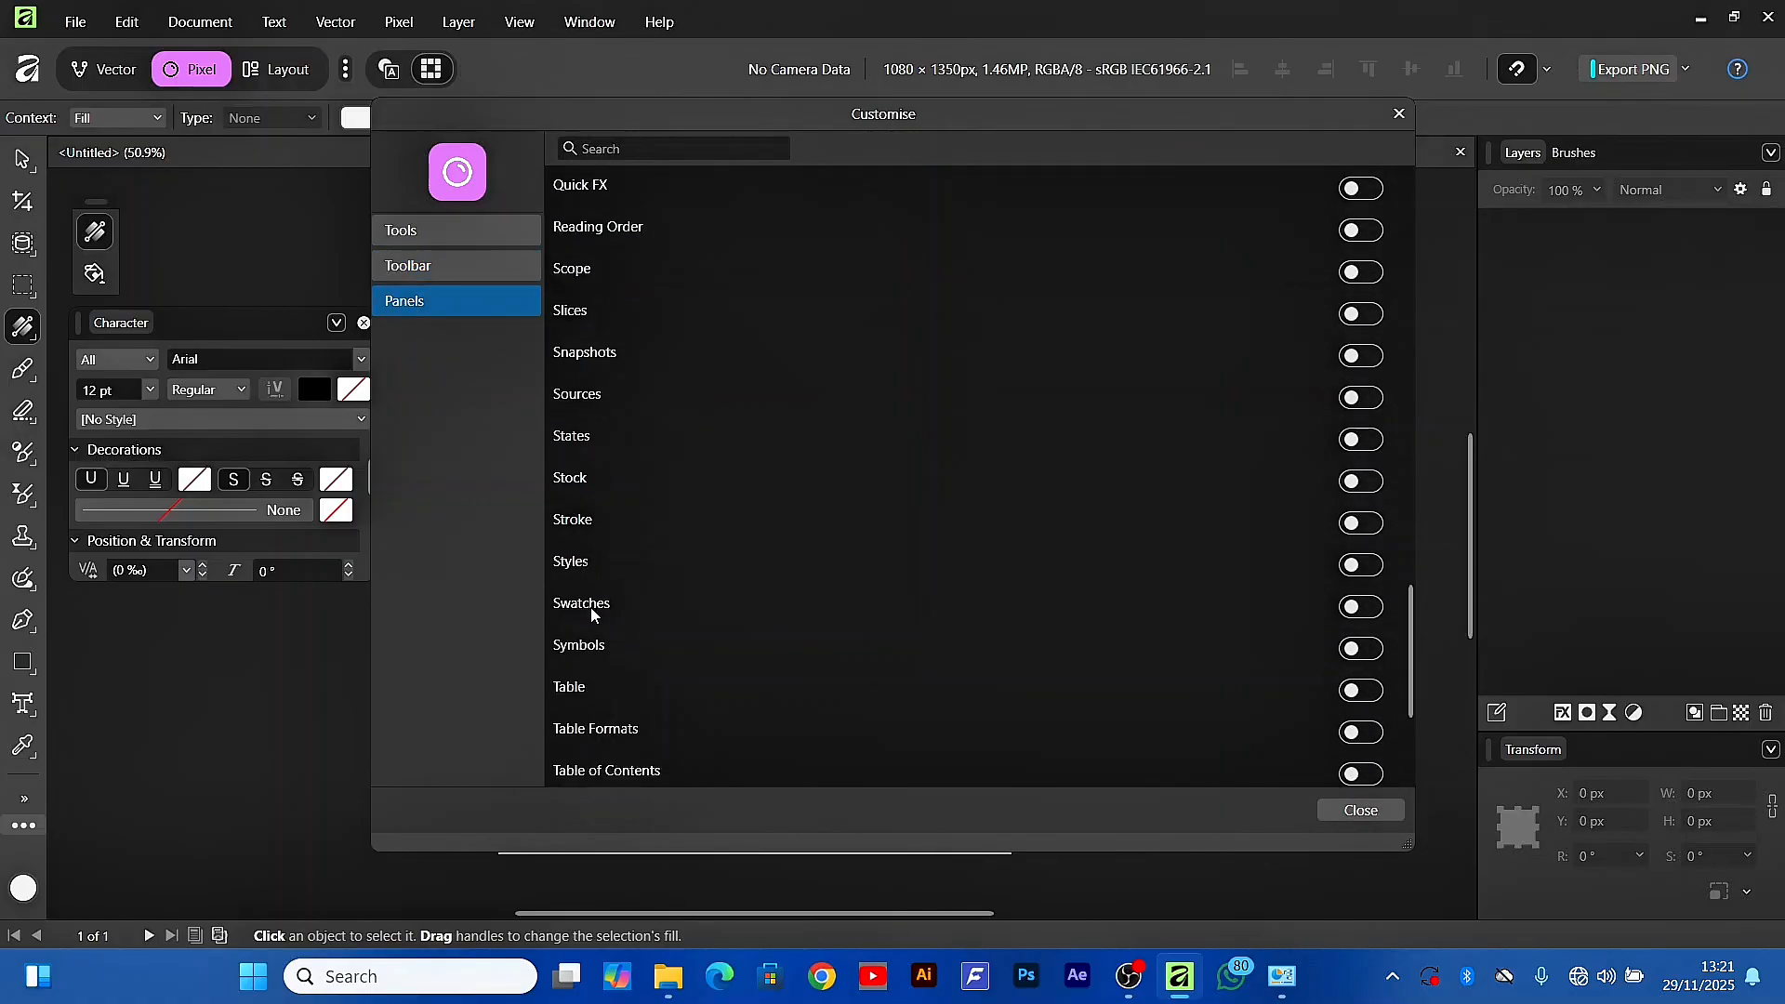
pyautogui.click(1359, 611)
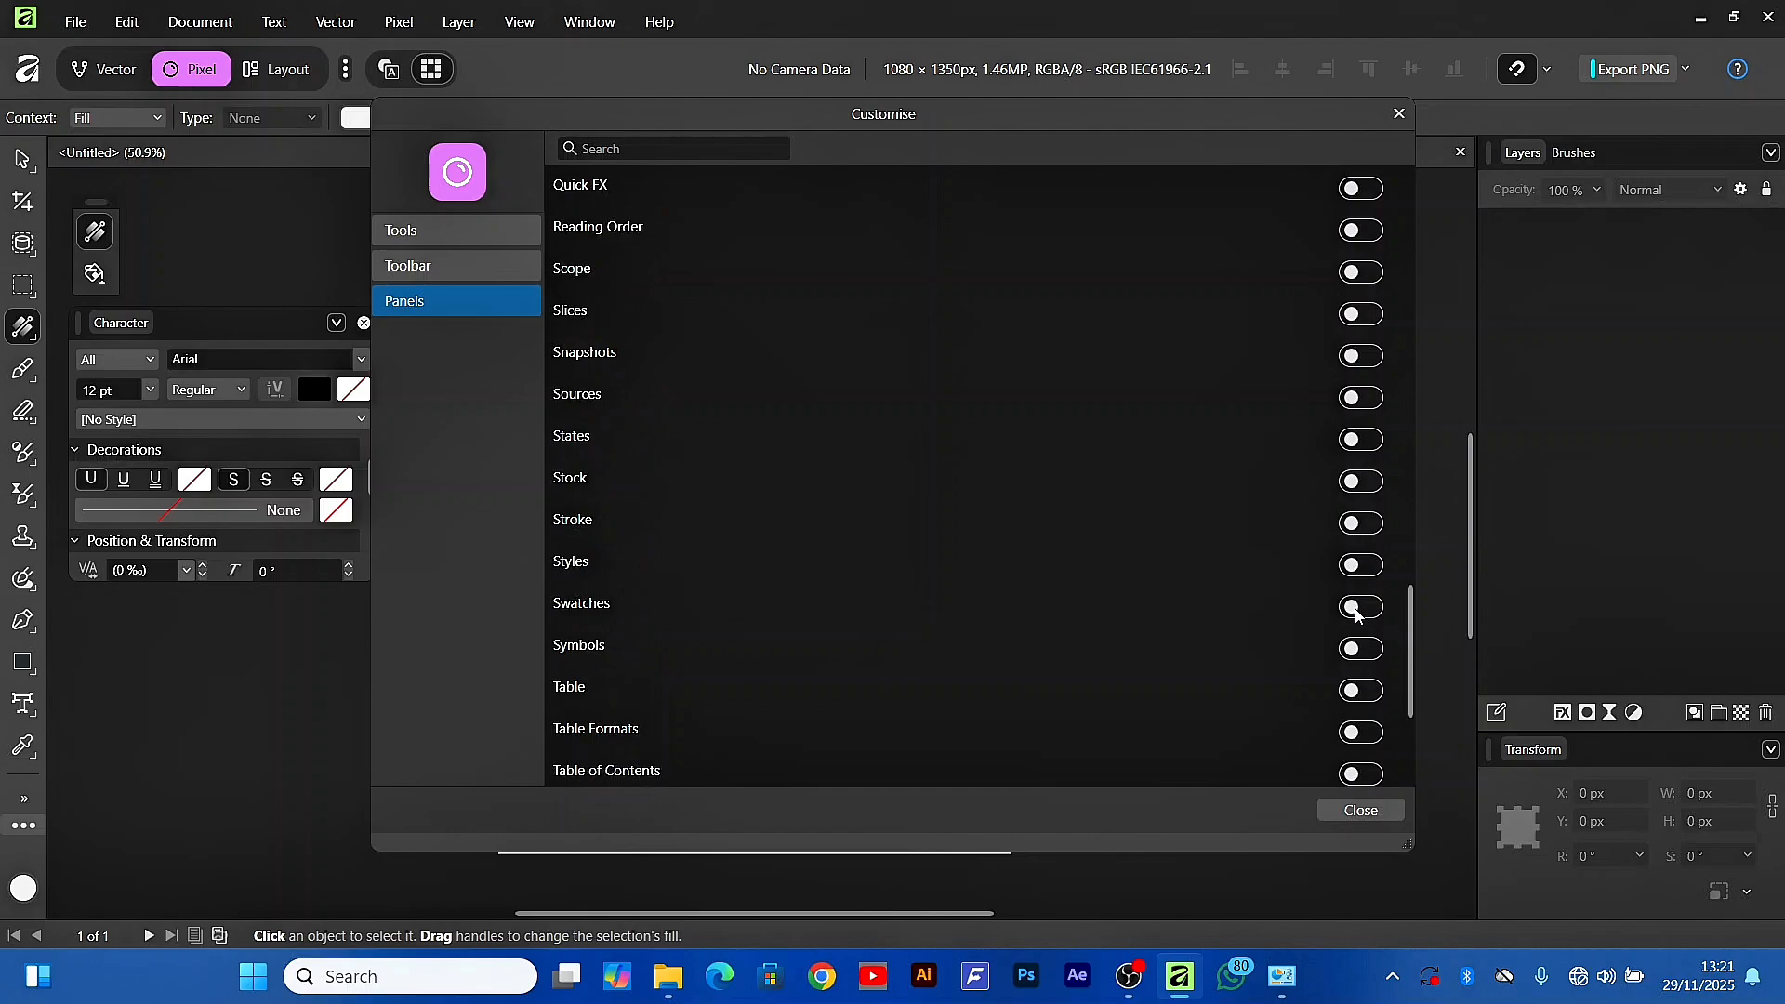
pyautogui.click(1378, 812)
pyautogui.moveTo(1689, 165); pyautogui.dragTo(1287, 517)
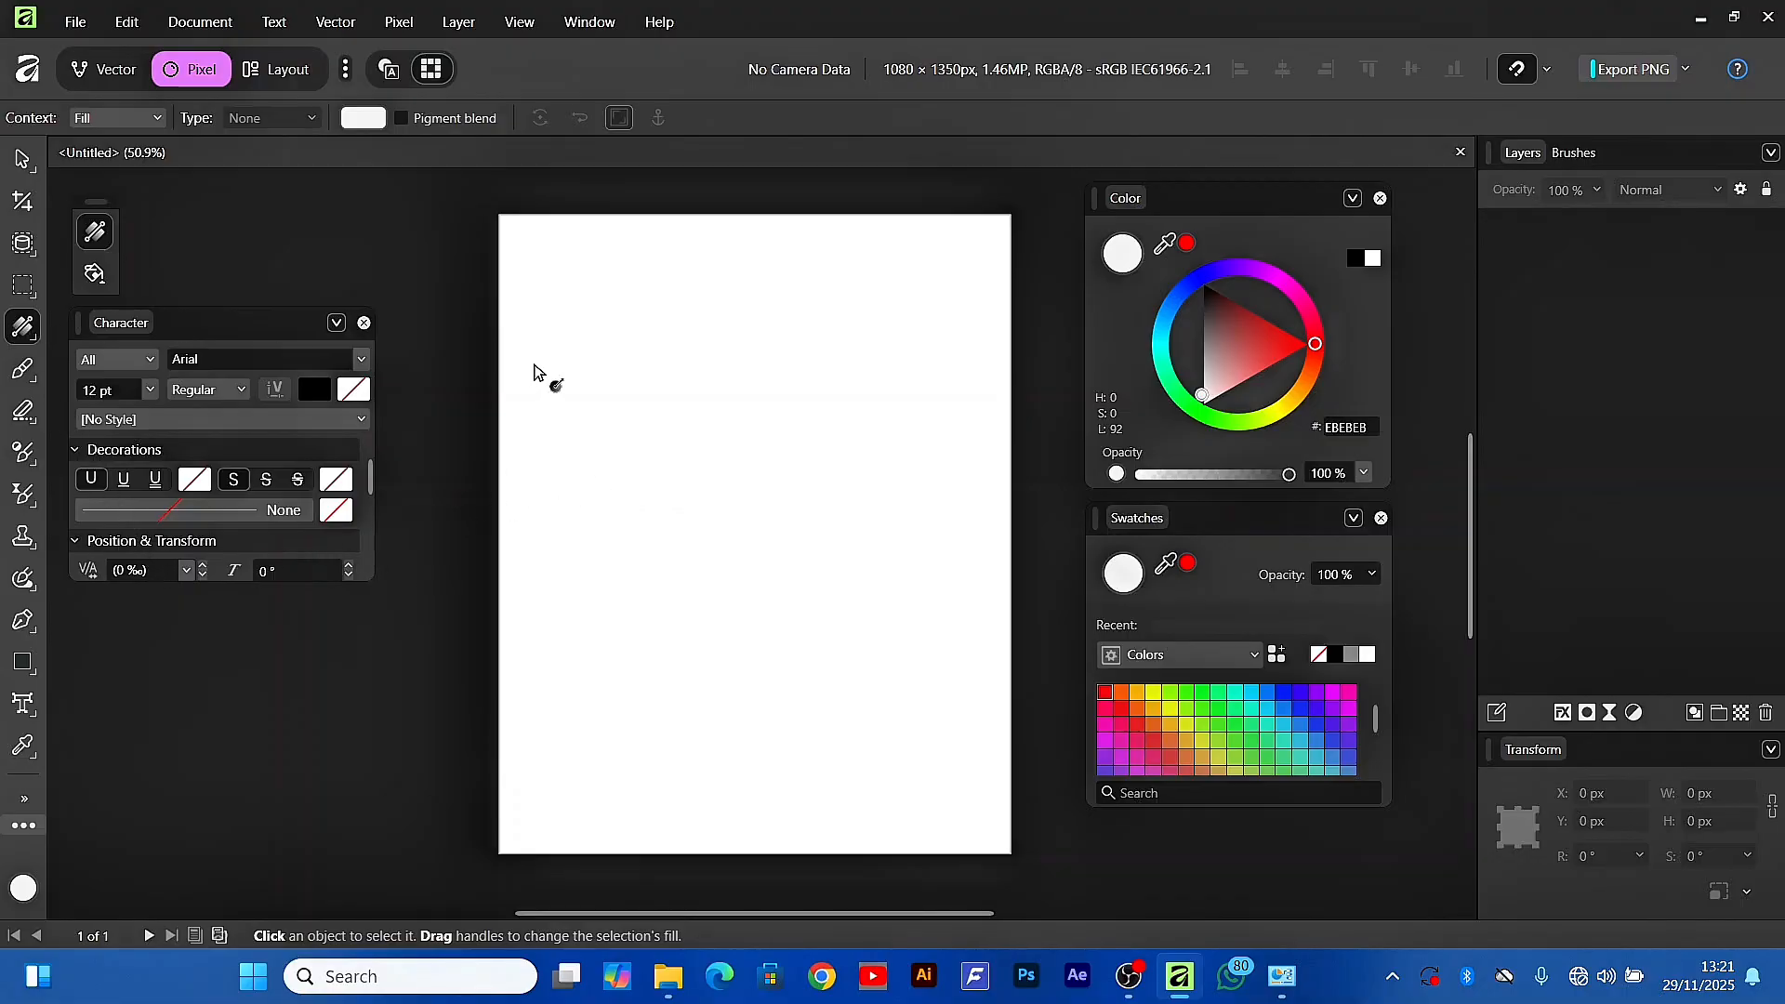
# Fill the blank page with light grey using the Flood Fill Tool, so that it gets a pixel layer
pyautogui.rightClick(34, 337)
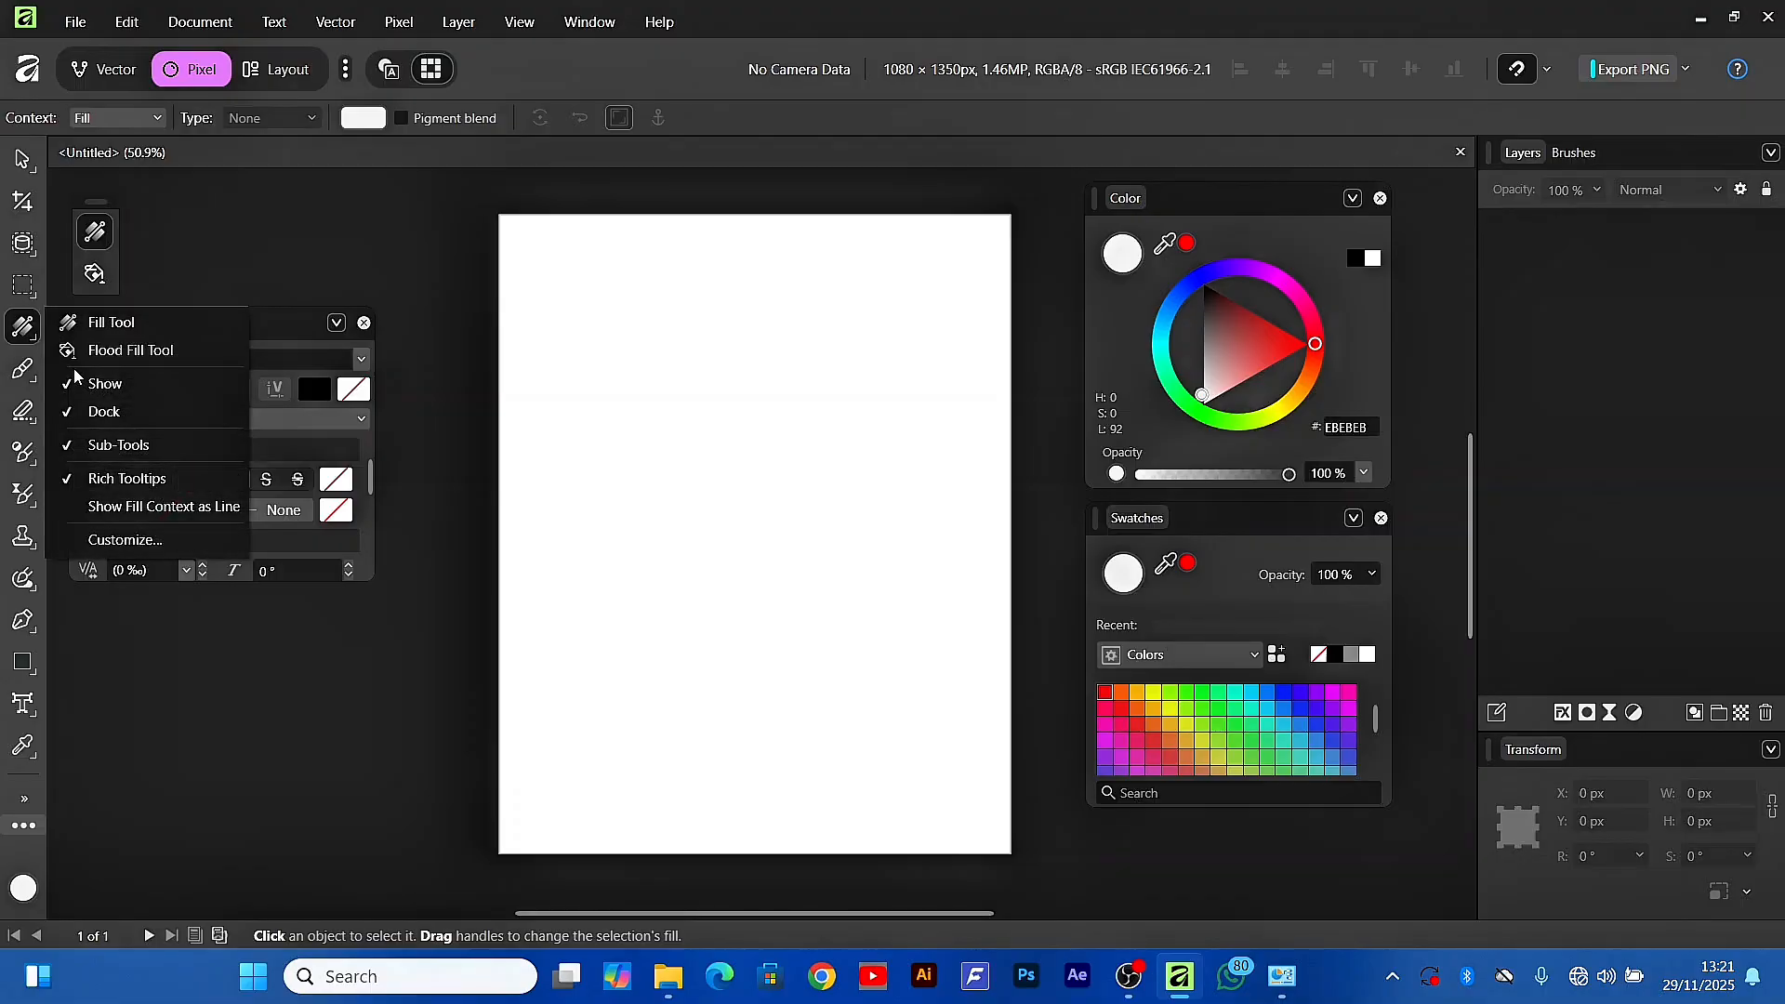
pyautogui.click(94, 275)
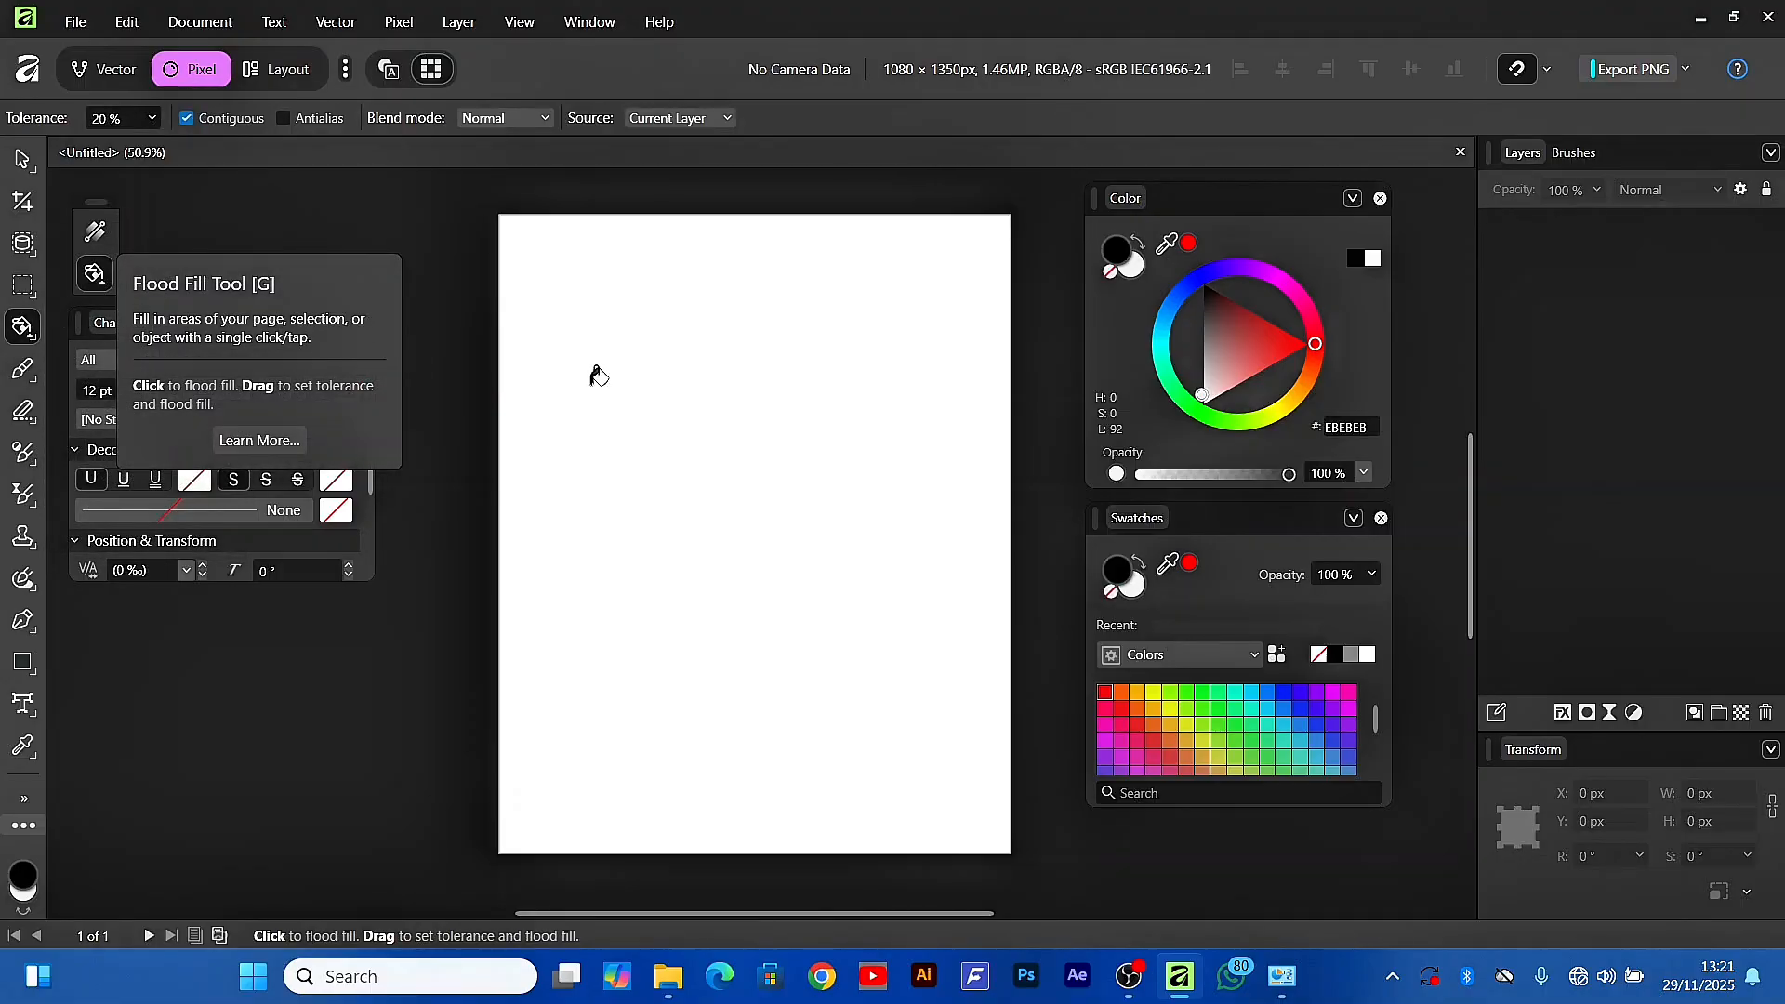
pyautogui.click(801, 462)
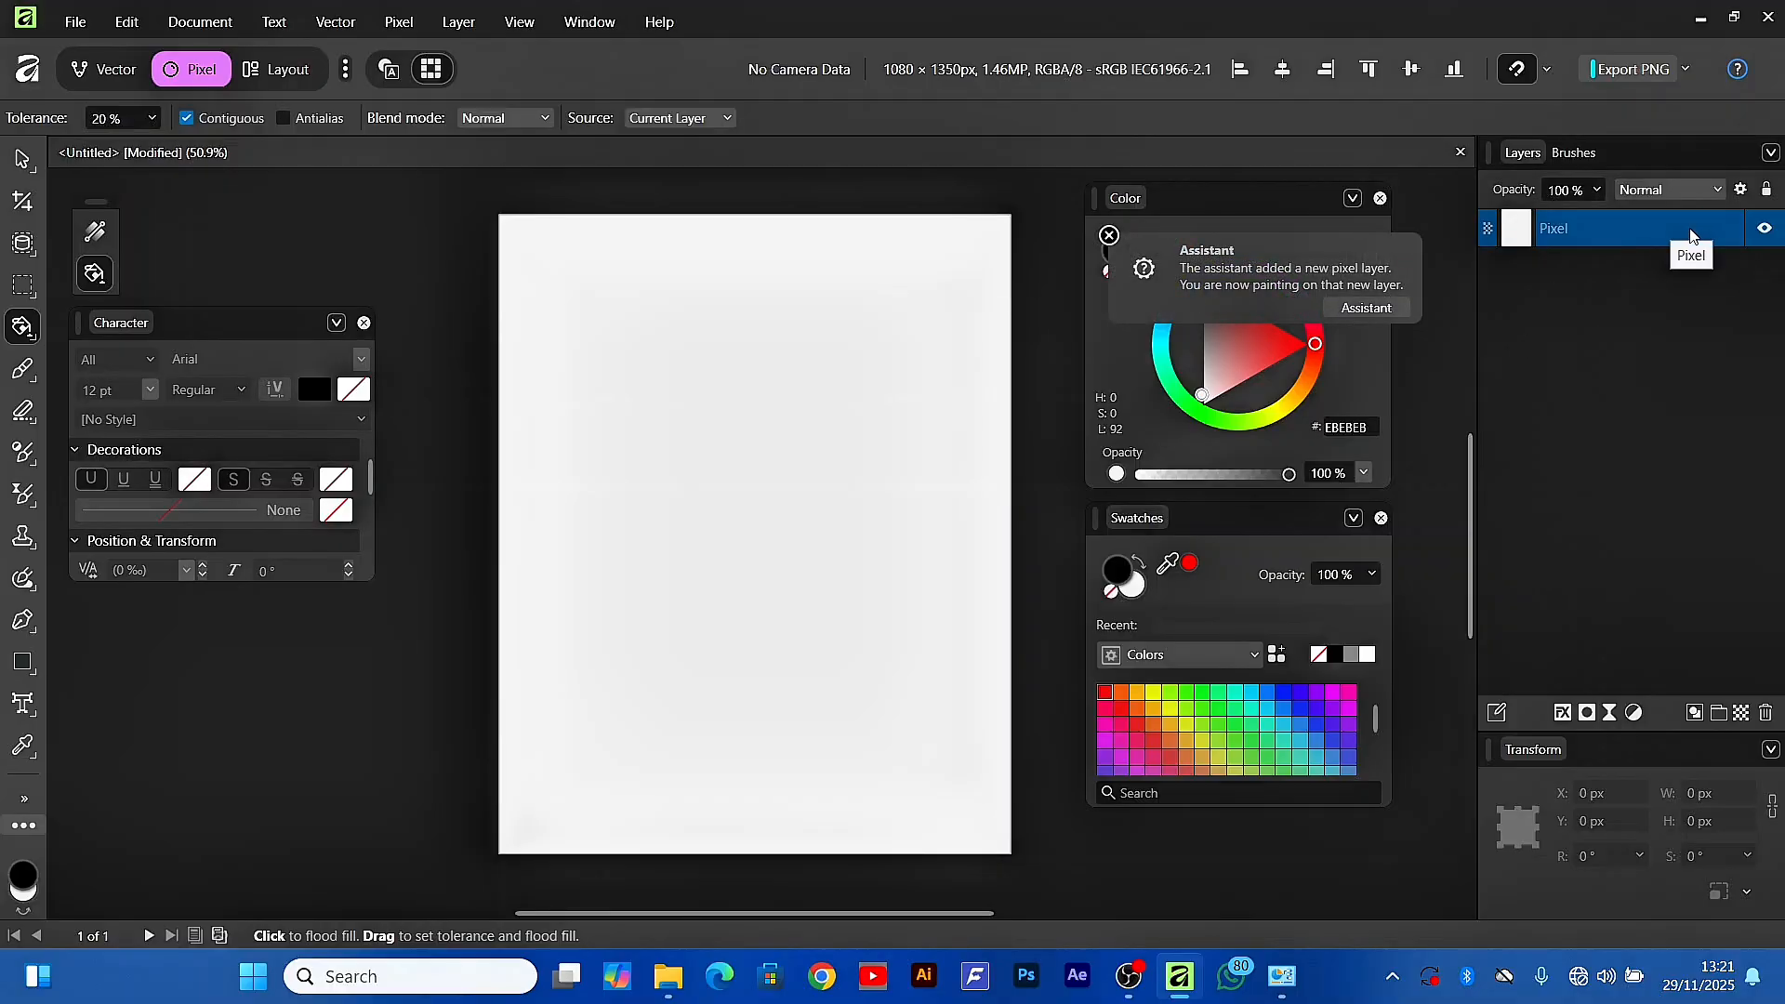
# Apply a vertical linear gradient with the Fill Tool from the page's top centre to about three-fifths of its height
pyautogui.rightClick(29, 328)
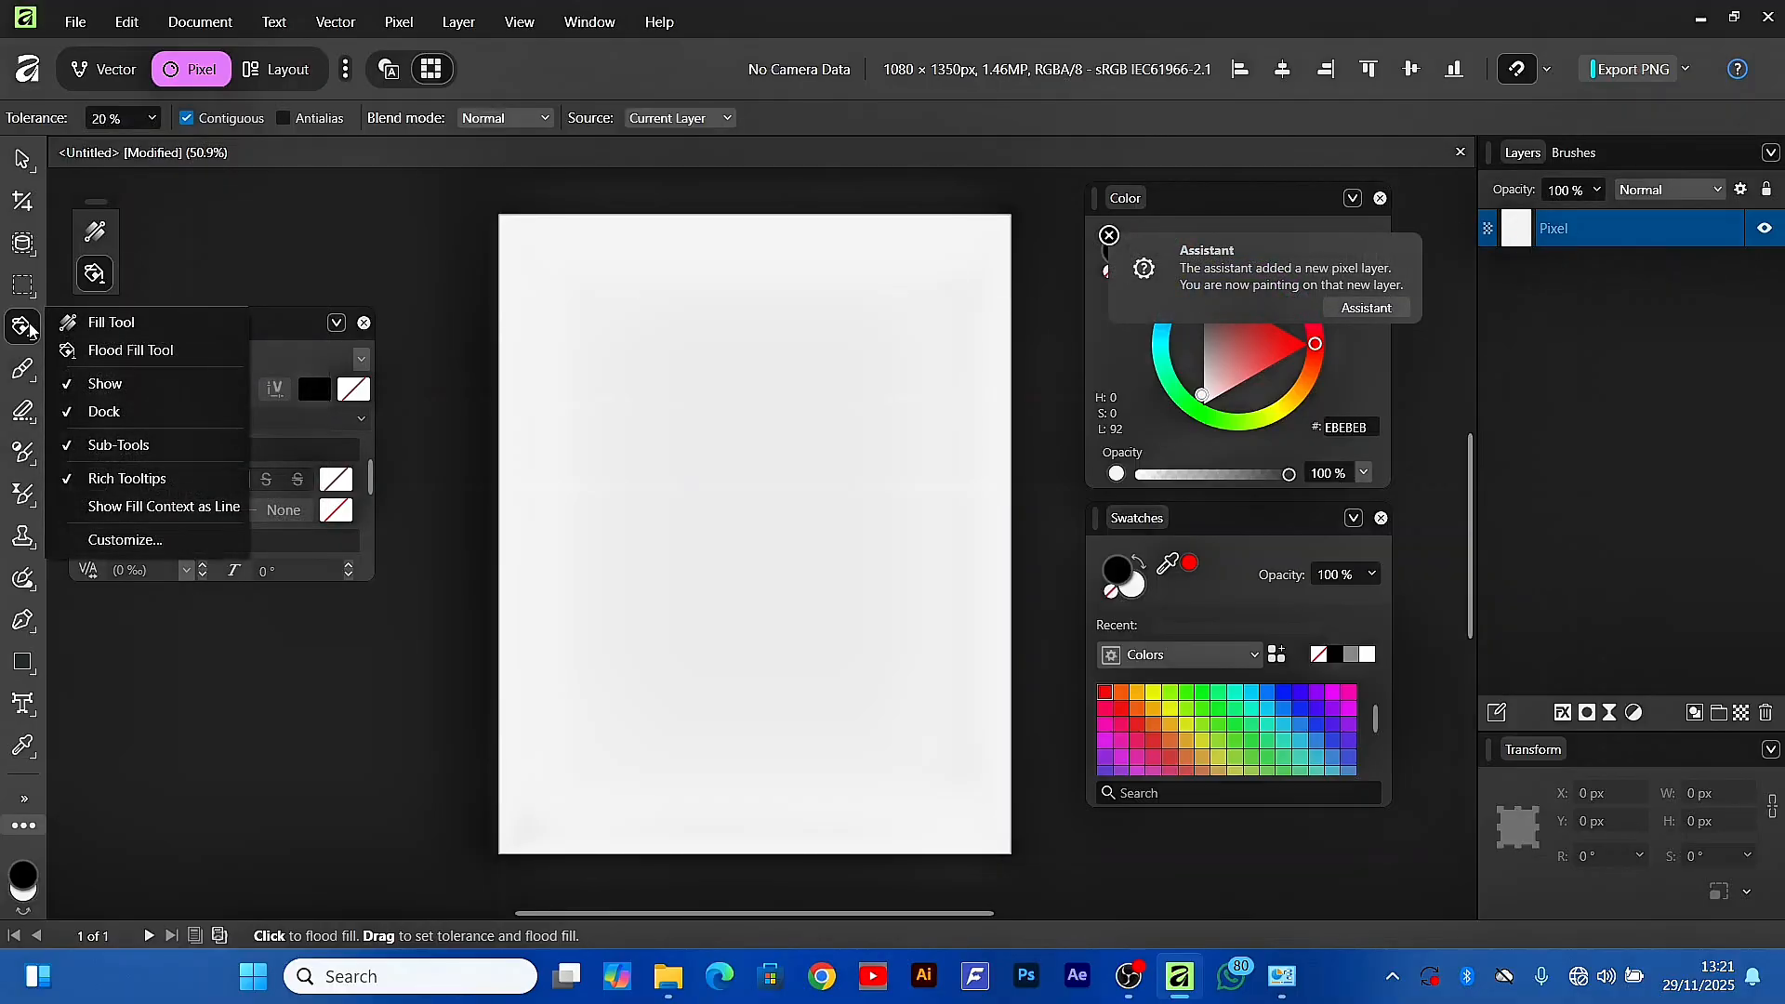
pyautogui.click(95, 233)
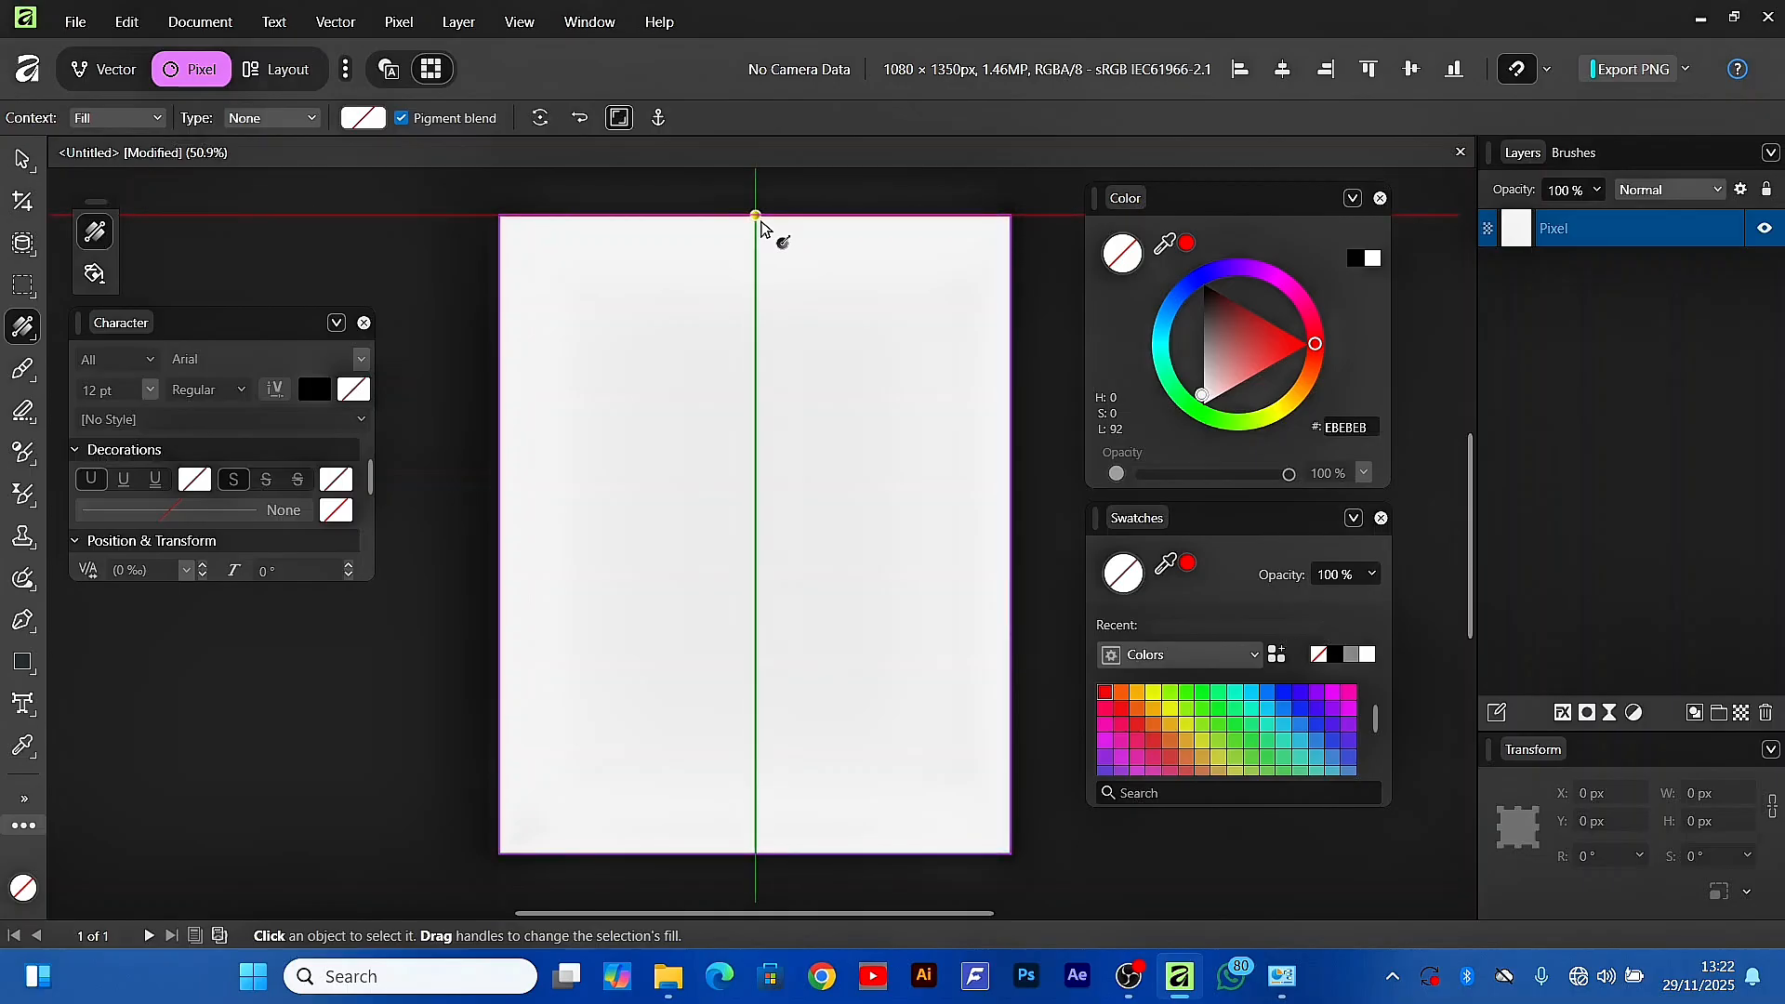
pyautogui.moveTo(761, 221); pyautogui.dragTo(765, 619)
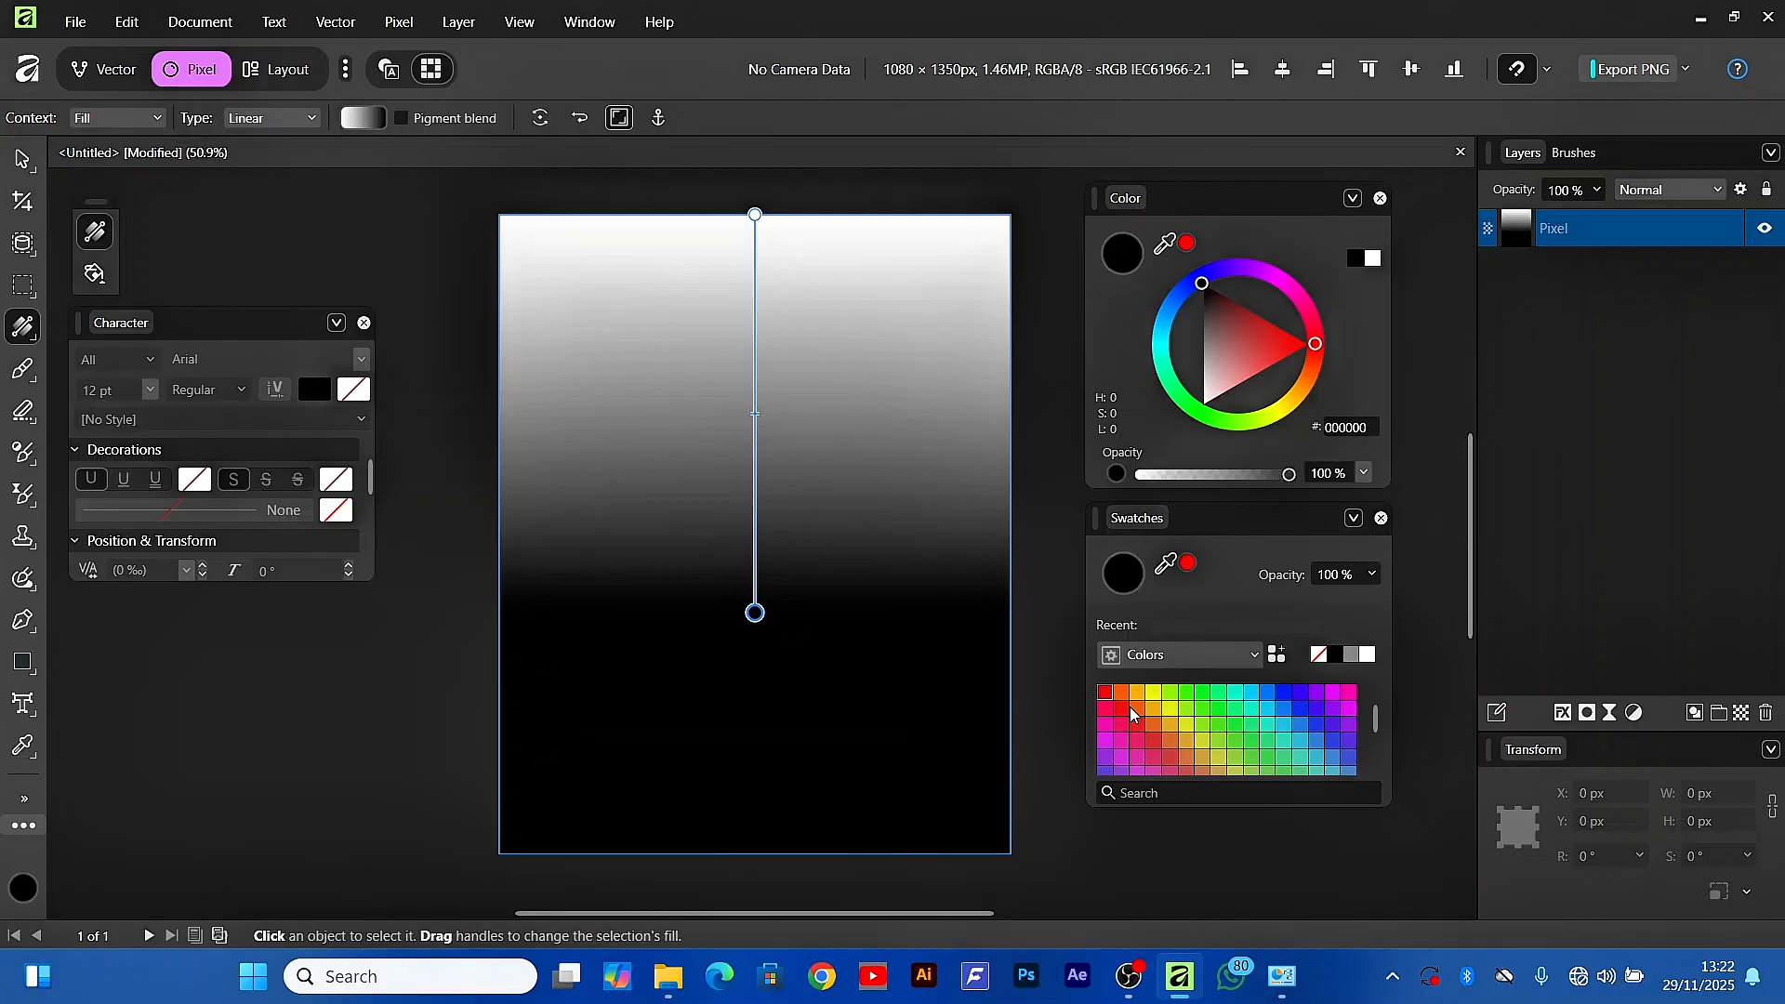
# Color the gradient's lower stop red and its upper stop dark red #3F0000, and shift the midpoint slightly downward
pyautogui.click(1104, 692)
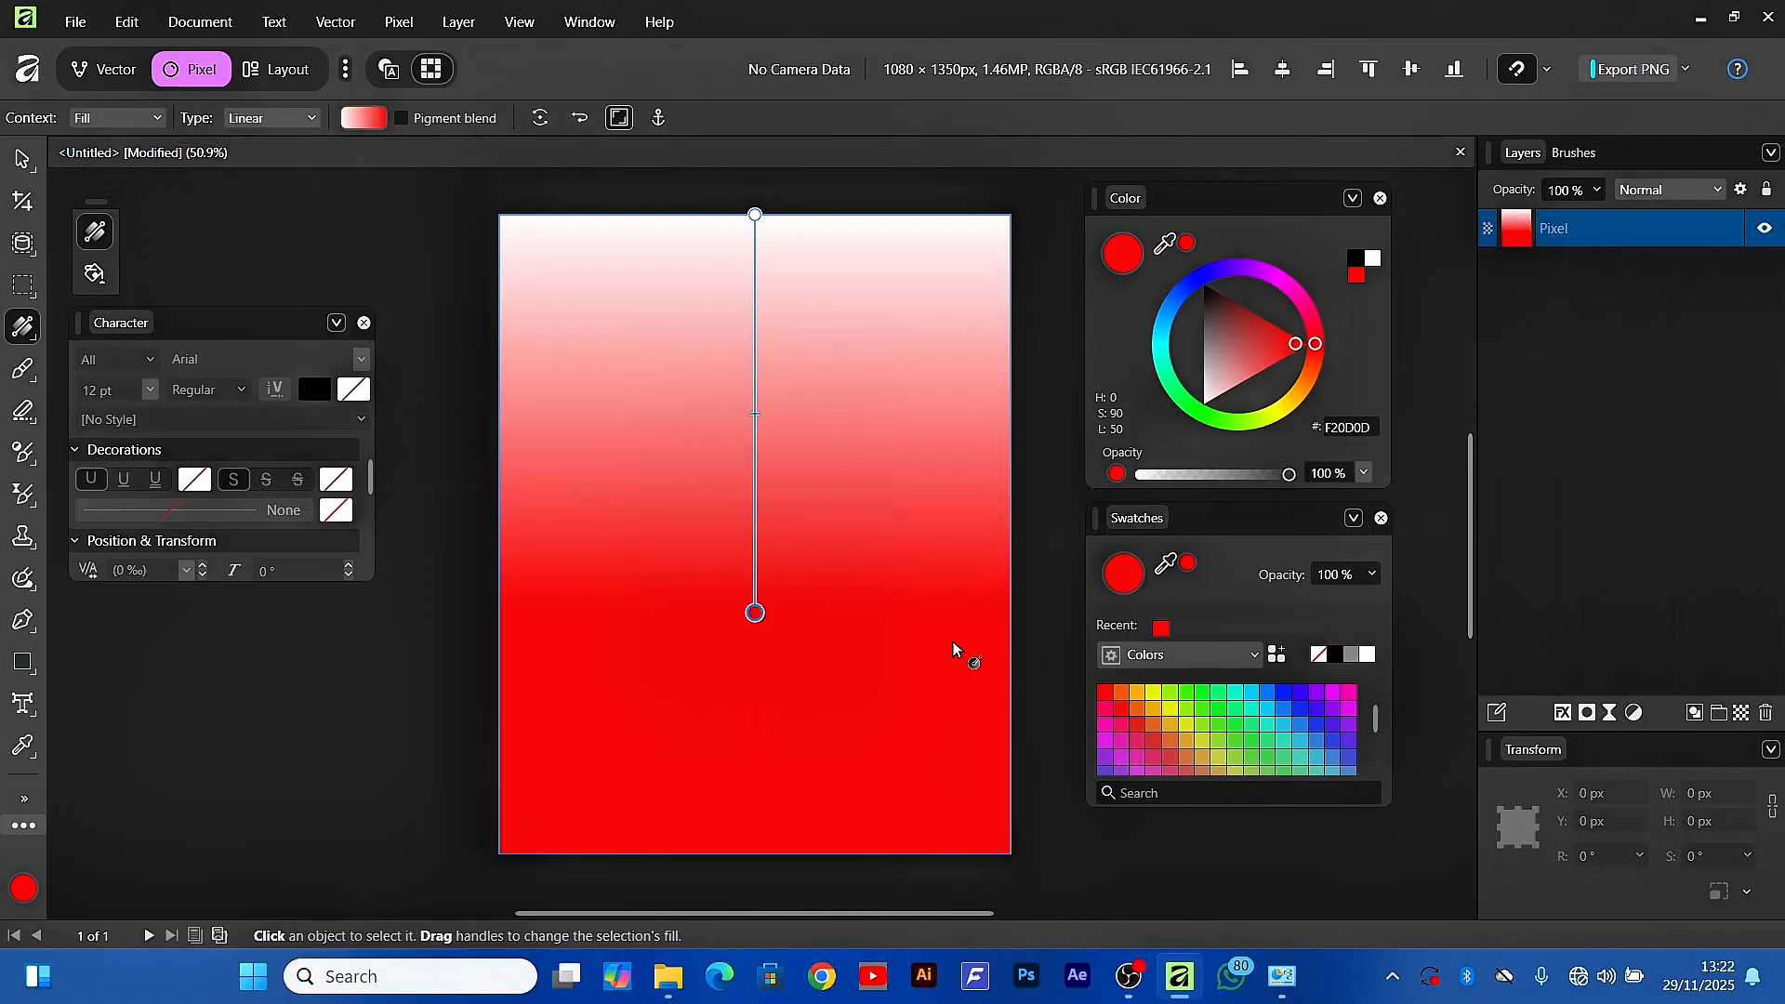
pyautogui.click(755, 214)
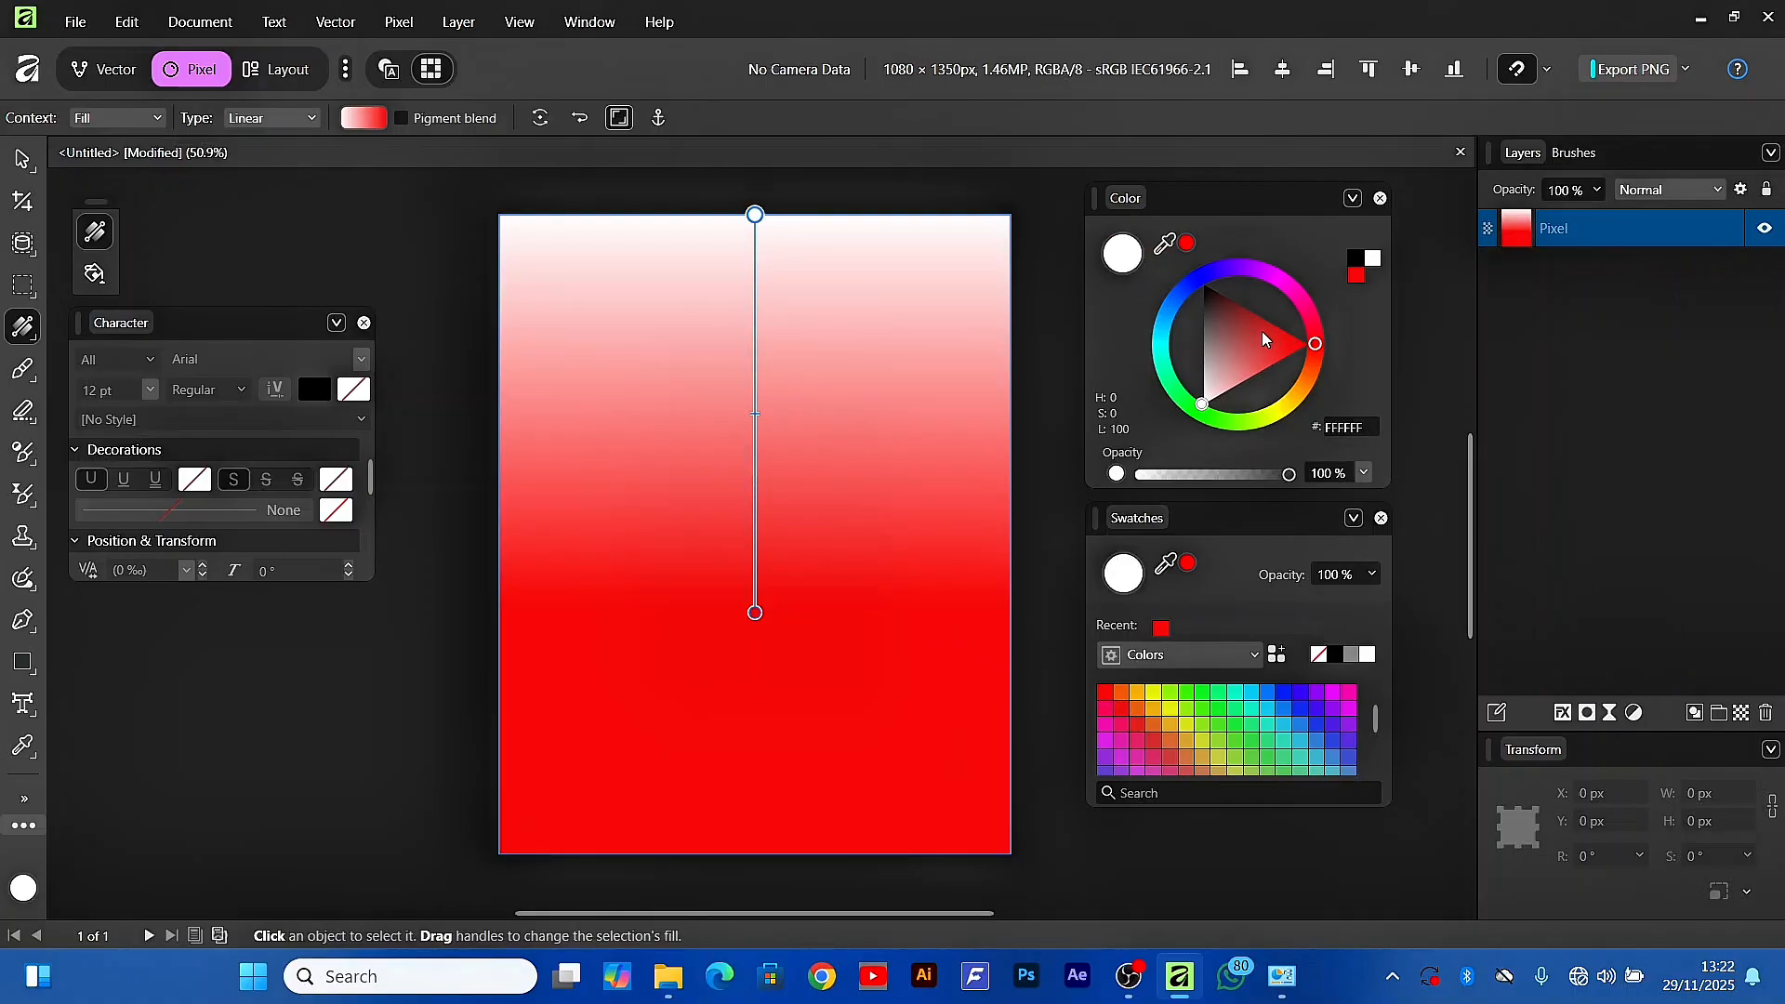
pyautogui.moveTo(1262, 338)
pyautogui.mouseDown()
pyautogui.moveTo(1213, 289)
pyautogui.moveTo(1228, 297)
pyautogui.mouseUp()
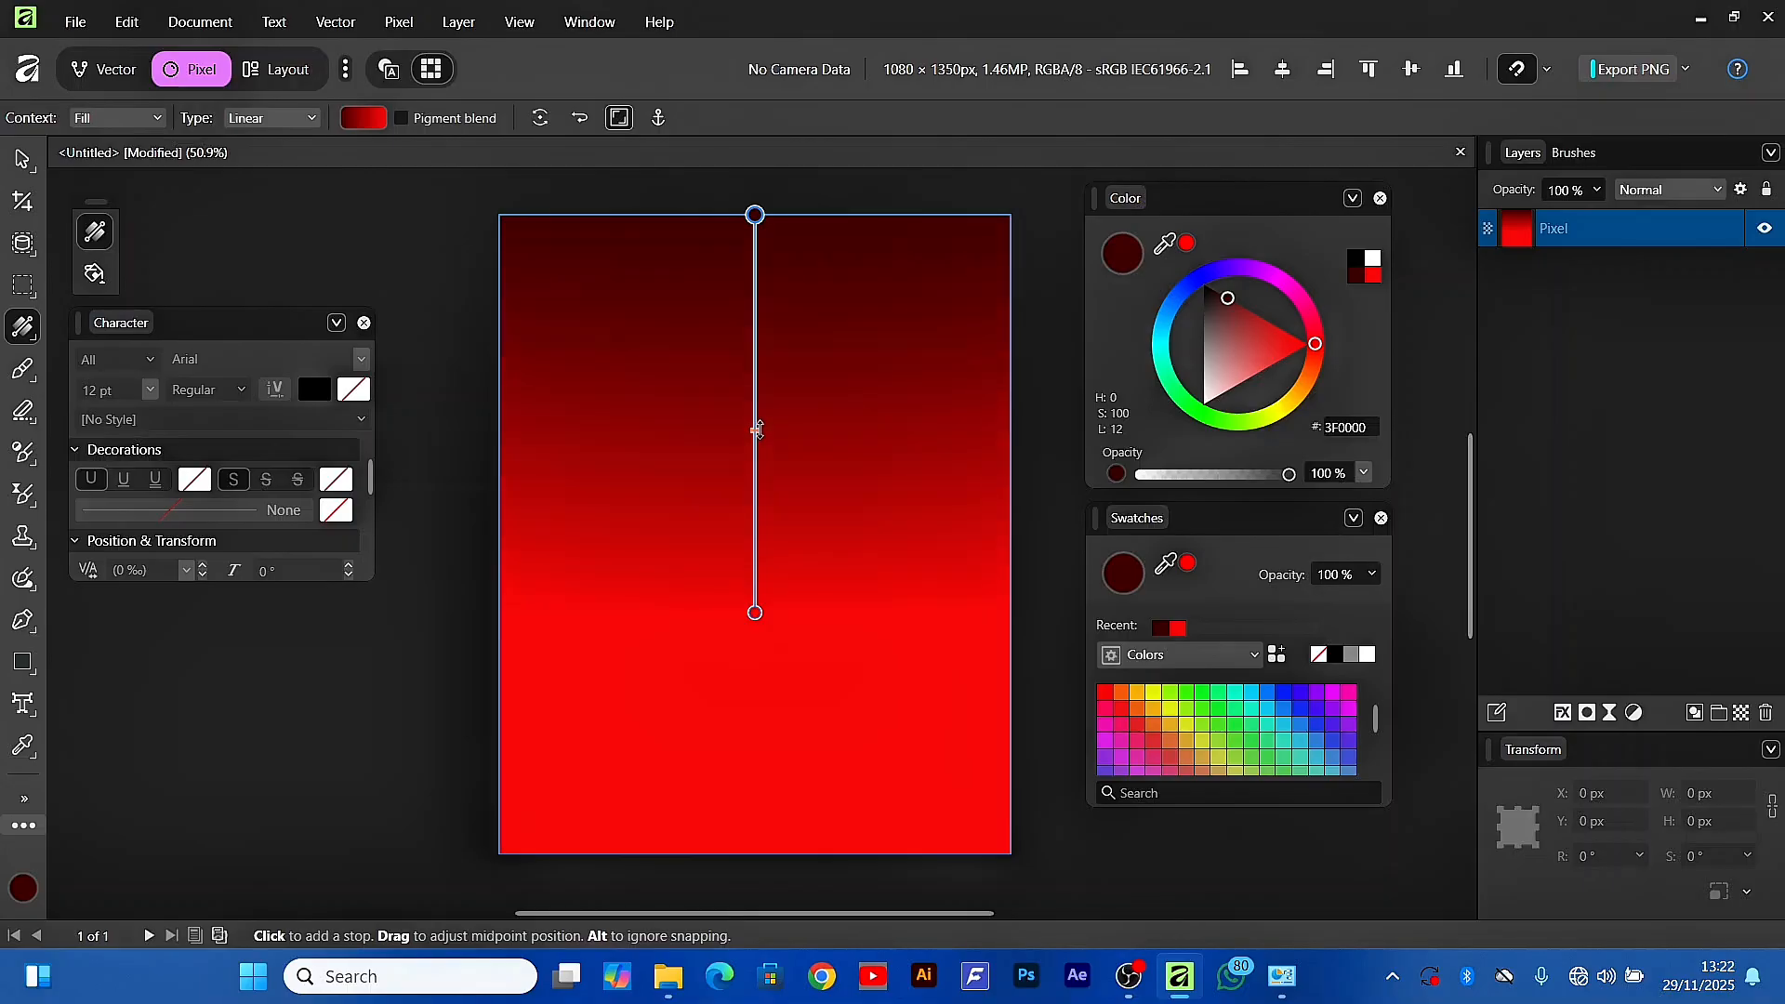
pyautogui.moveTo(757, 427)
pyautogui.mouseDown()
pyautogui.moveTo(744, 457)
pyautogui.moveTo(754, 412)
pyautogui.moveTo(754, 467)
pyautogui.mouseUp()
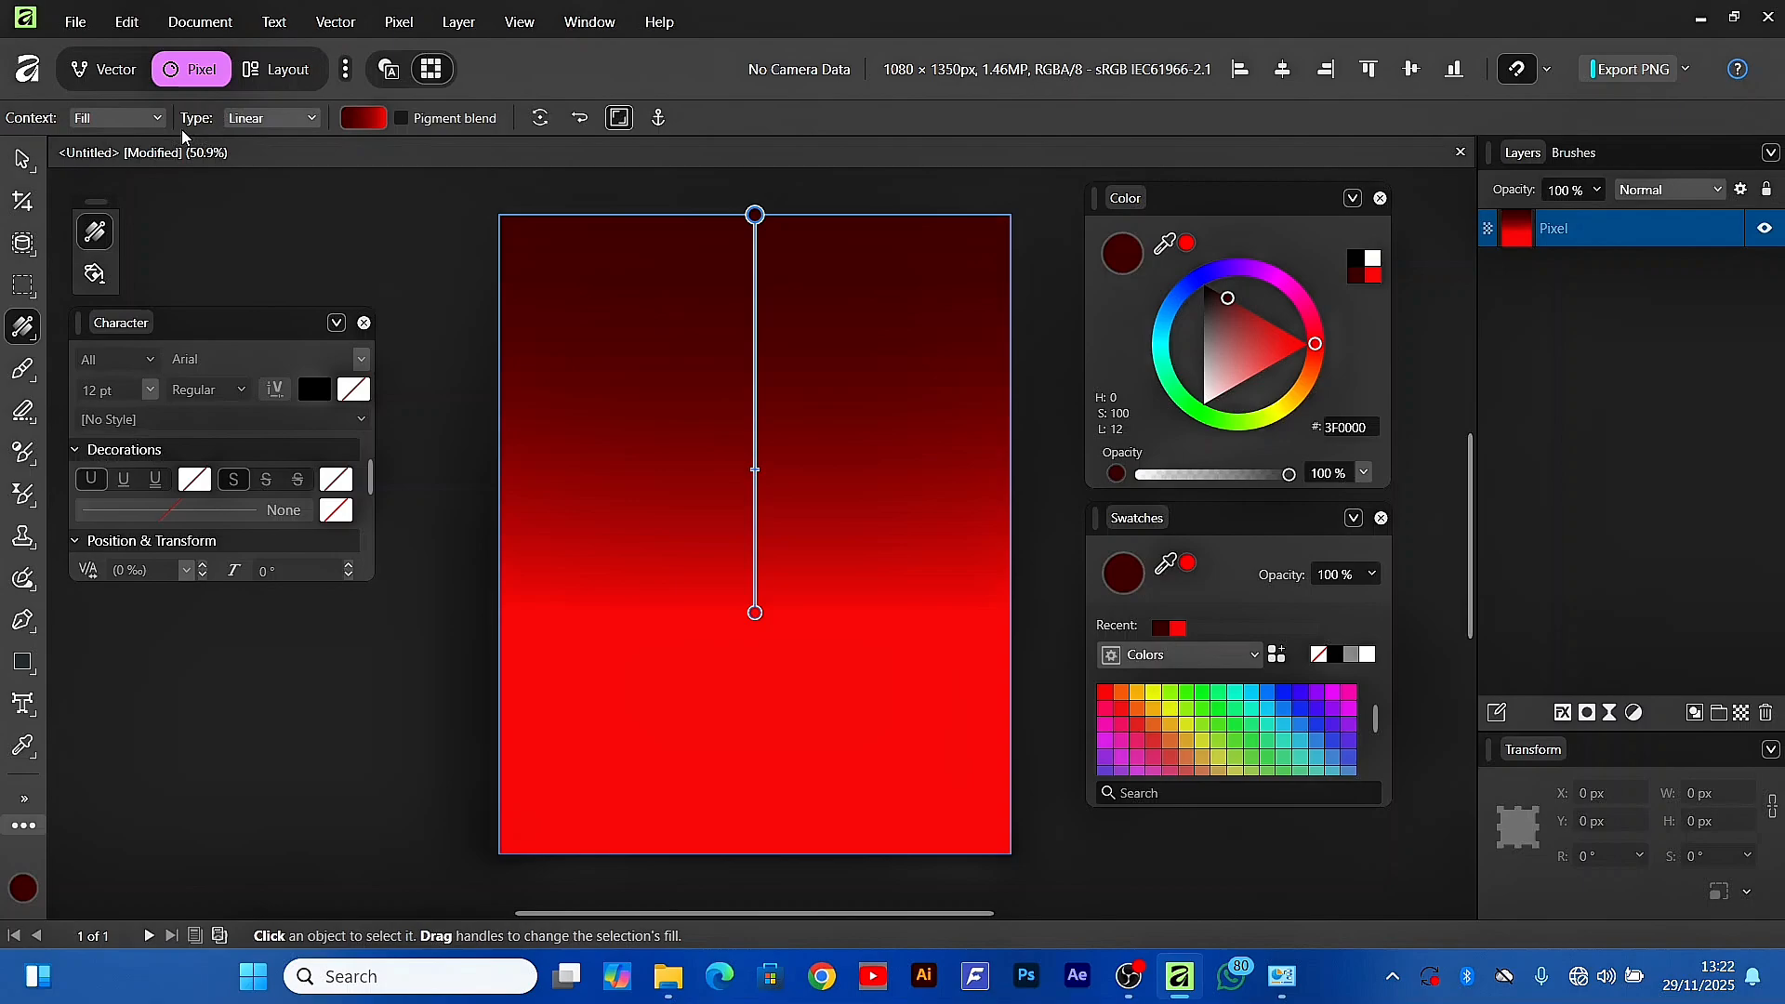
# Change the gradient to Radial, move its origin to about the page's centre, reverse its colors and deselect the layer
pyautogui.click(256, 122)
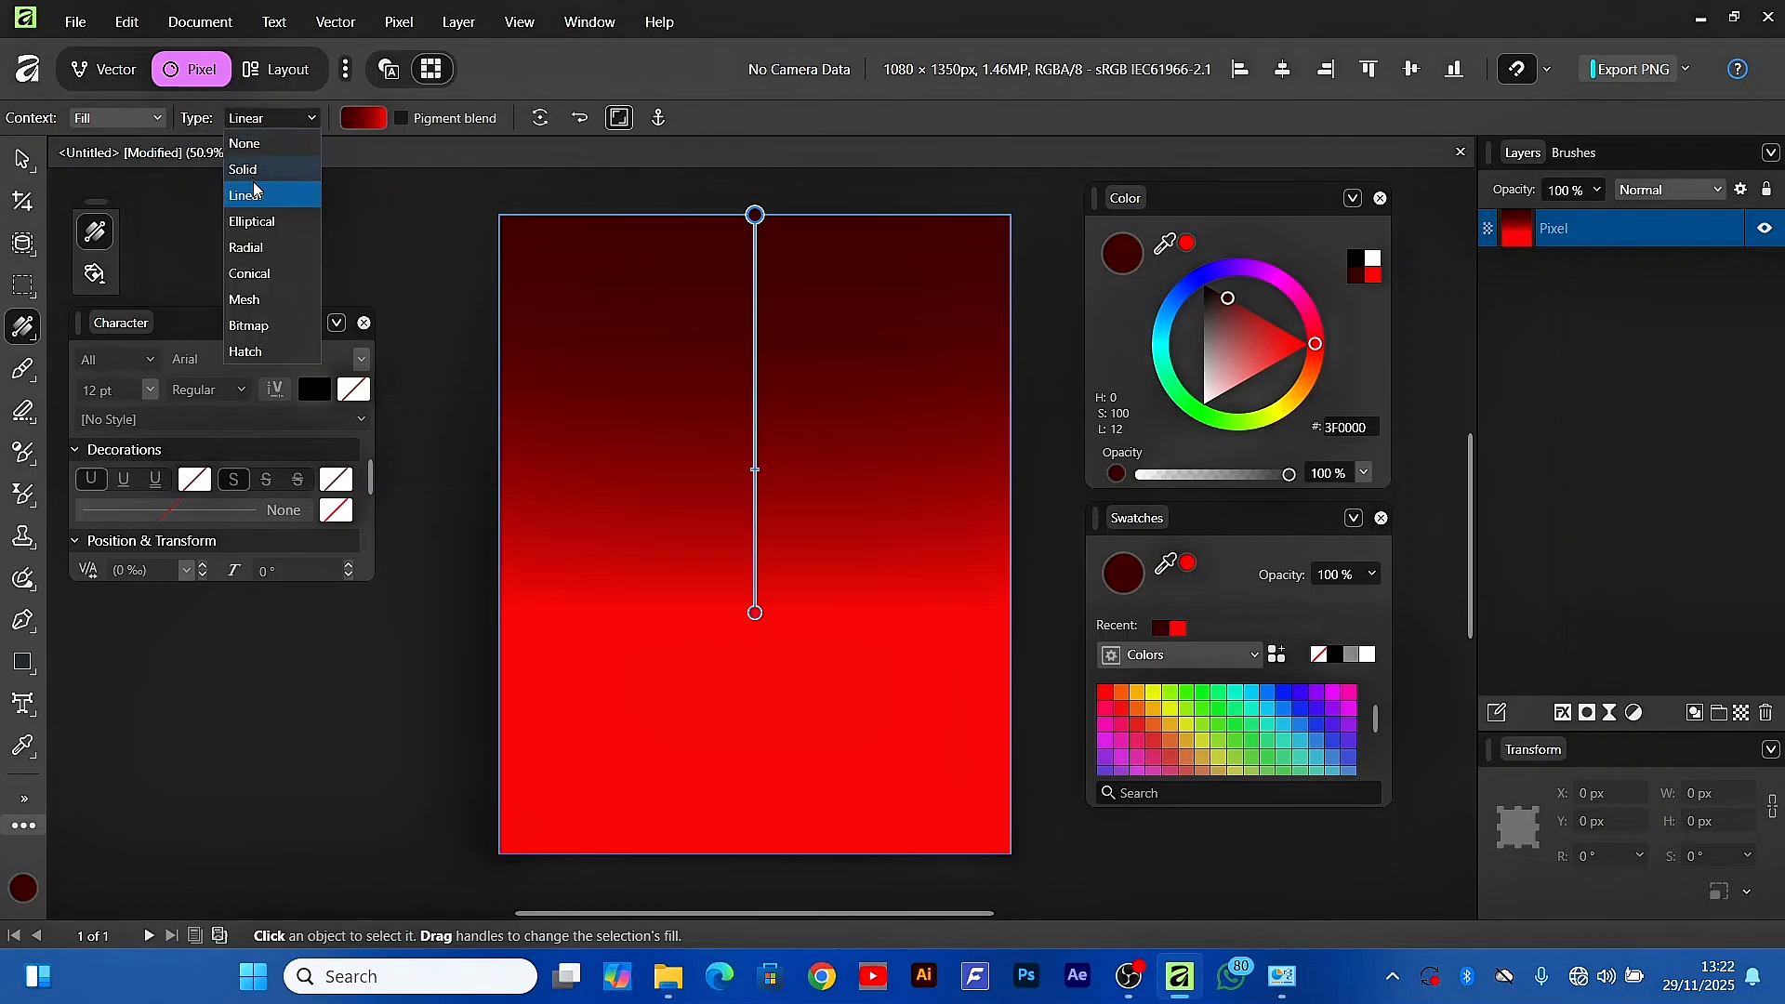
pyautogui.click(263, 248)
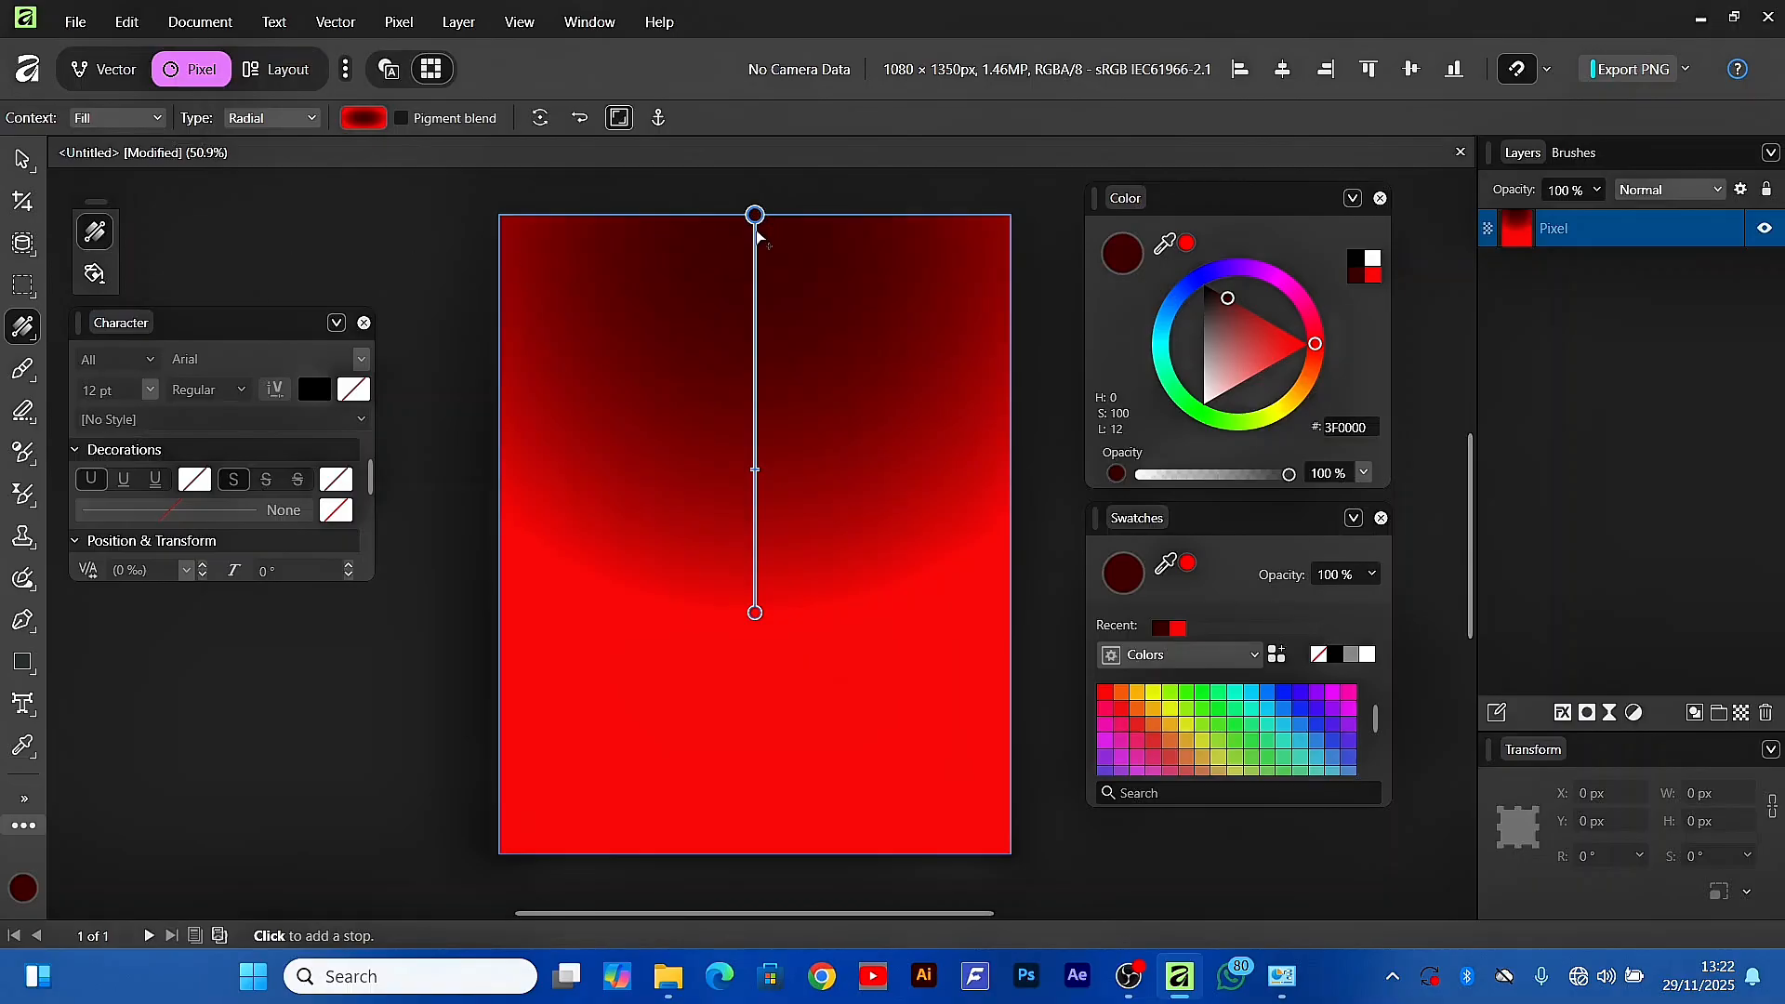
pyautogui.moveTo(755, 216); pyautogui.dragTo(739, 510)
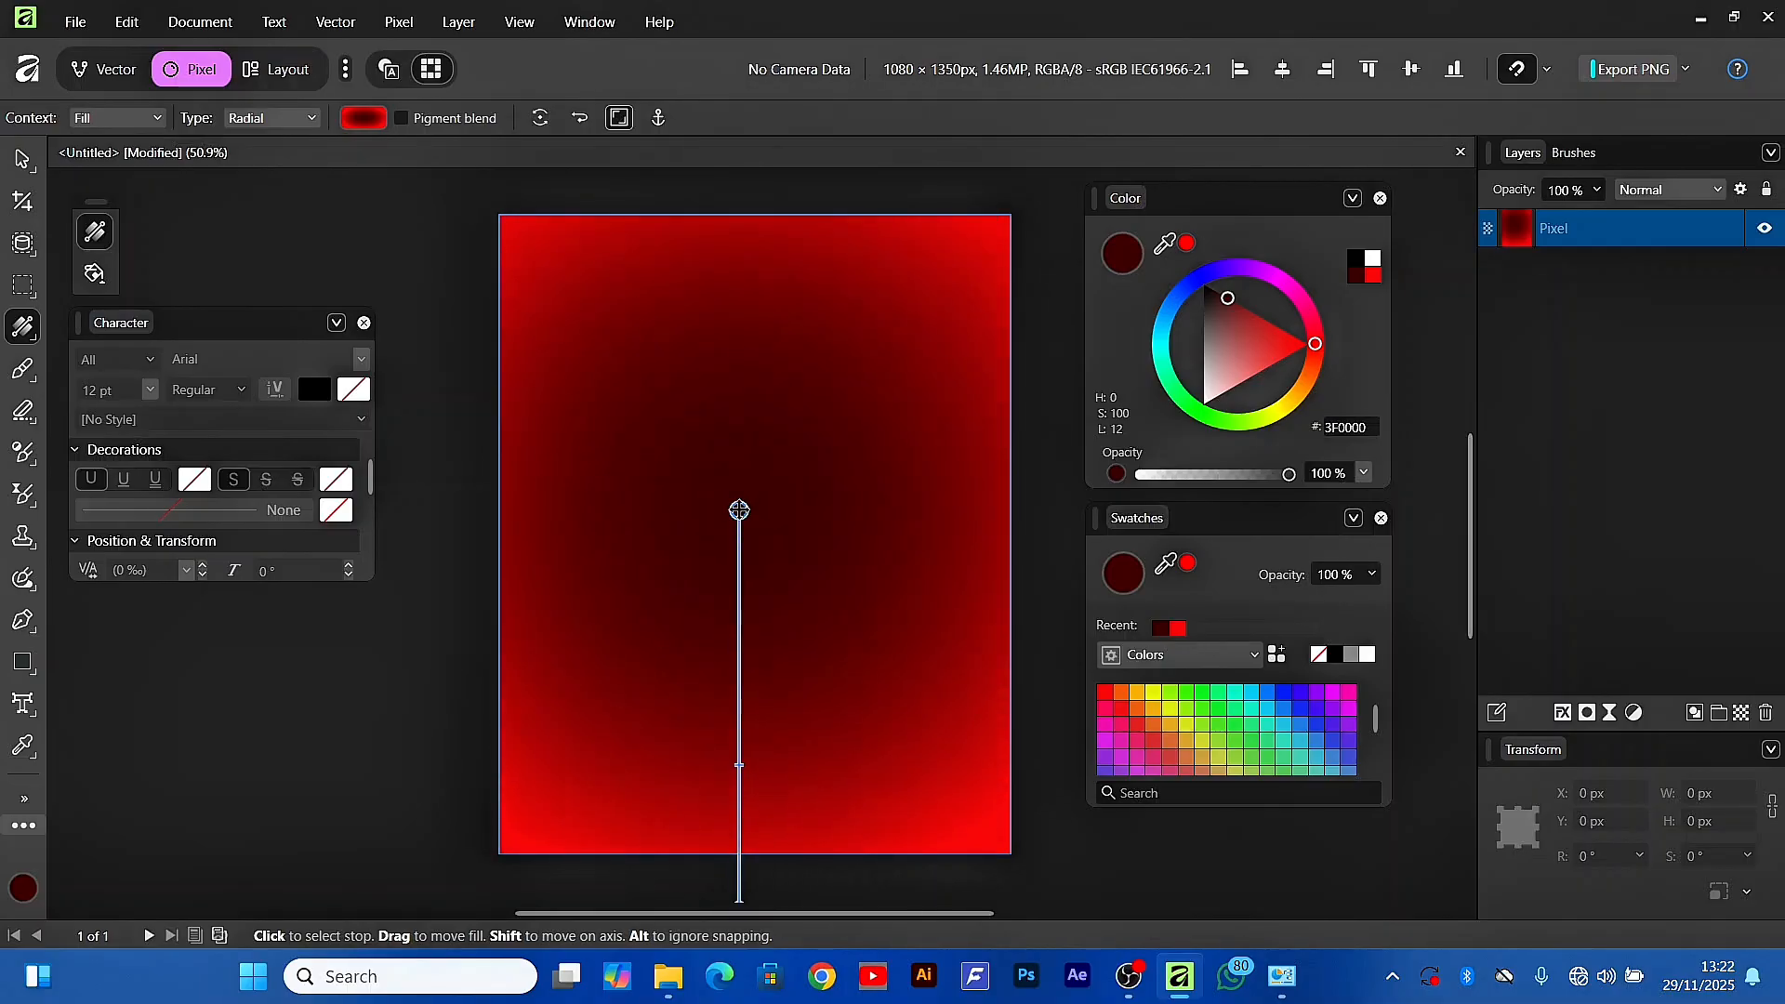
pyautogui.click(579, 118)
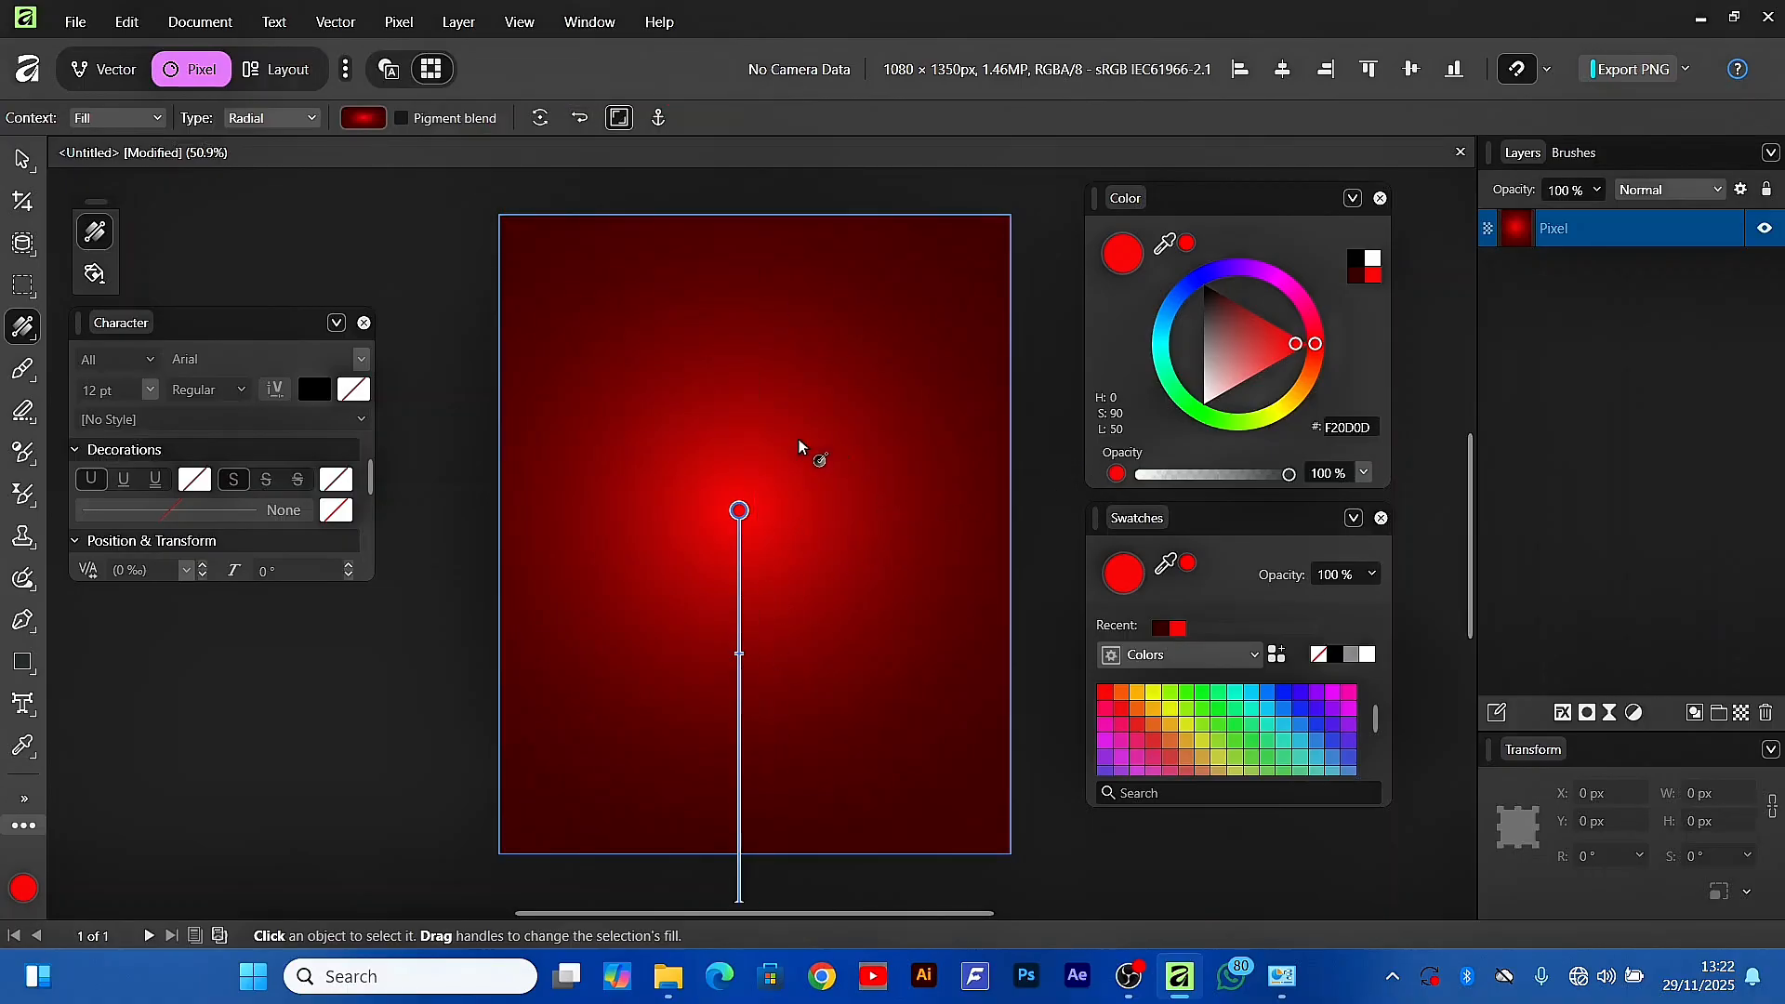
pyautogui.click(30, 167)
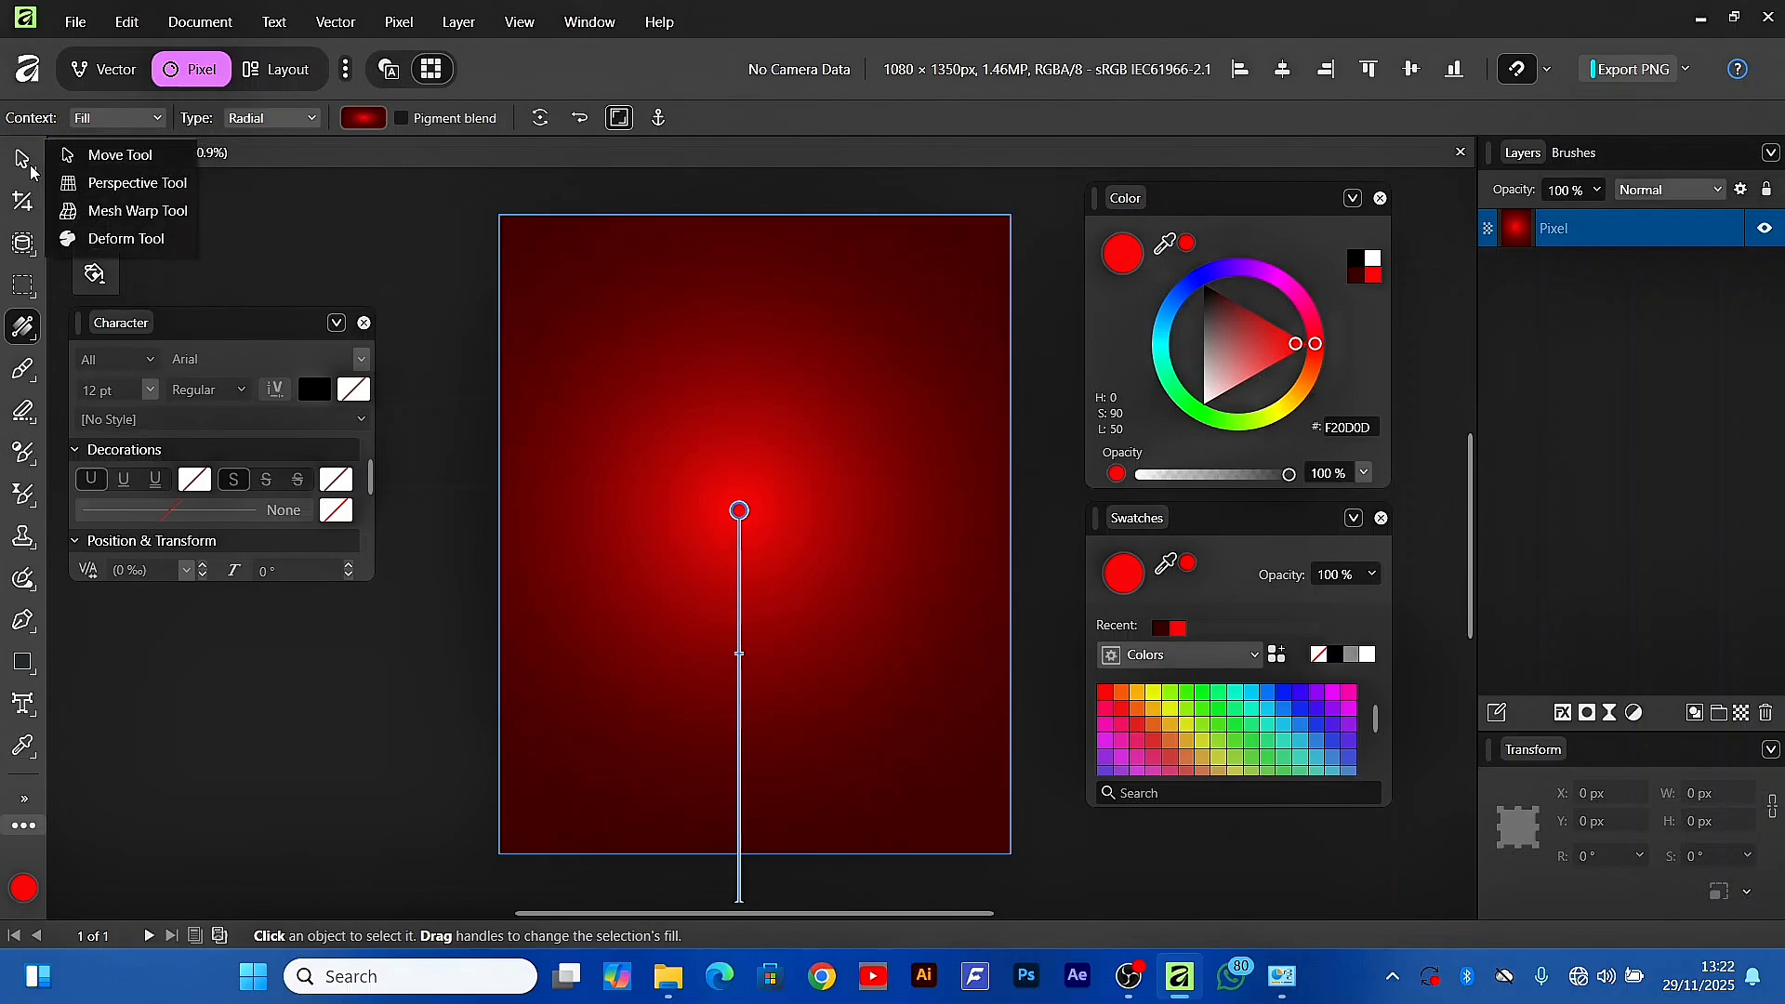
pyautogui.click(1536, 331)
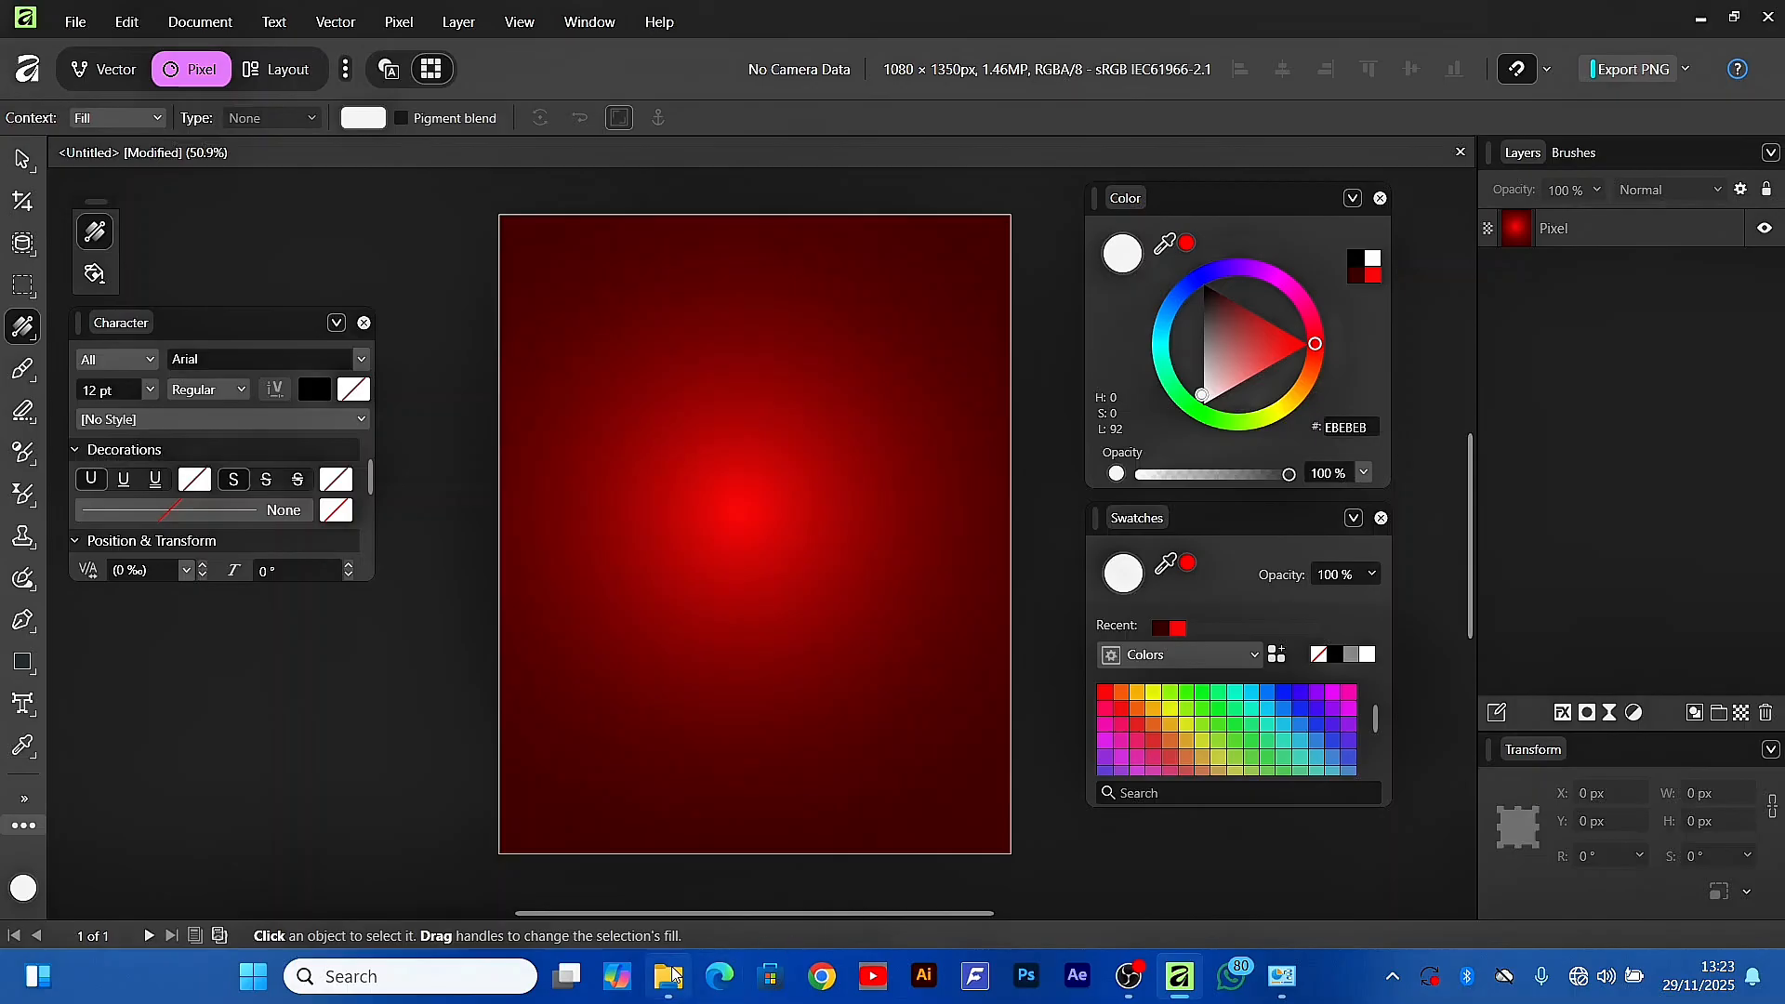
# Switch to File Explorer, open the tutorial folder in Pictures and place BackgroundEraser_20251127_221444144.png on the page
pyautogui.moveTo(685, 980)
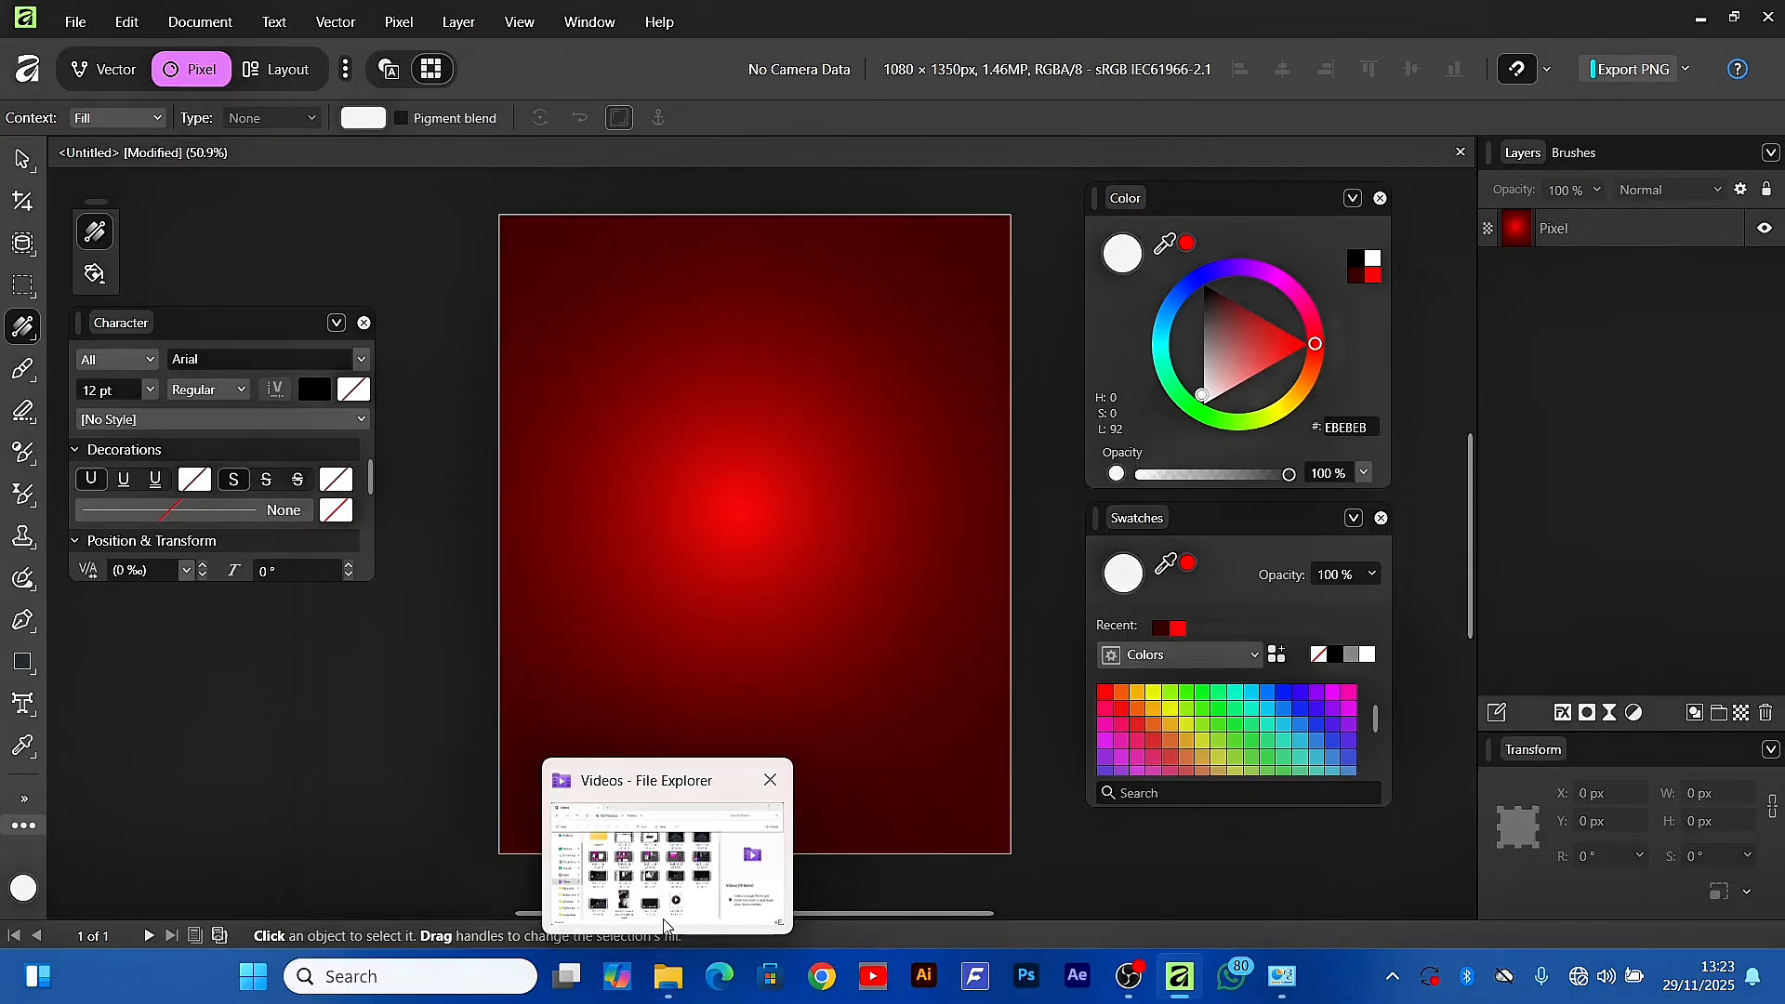
pyautogui.click(661, 915)
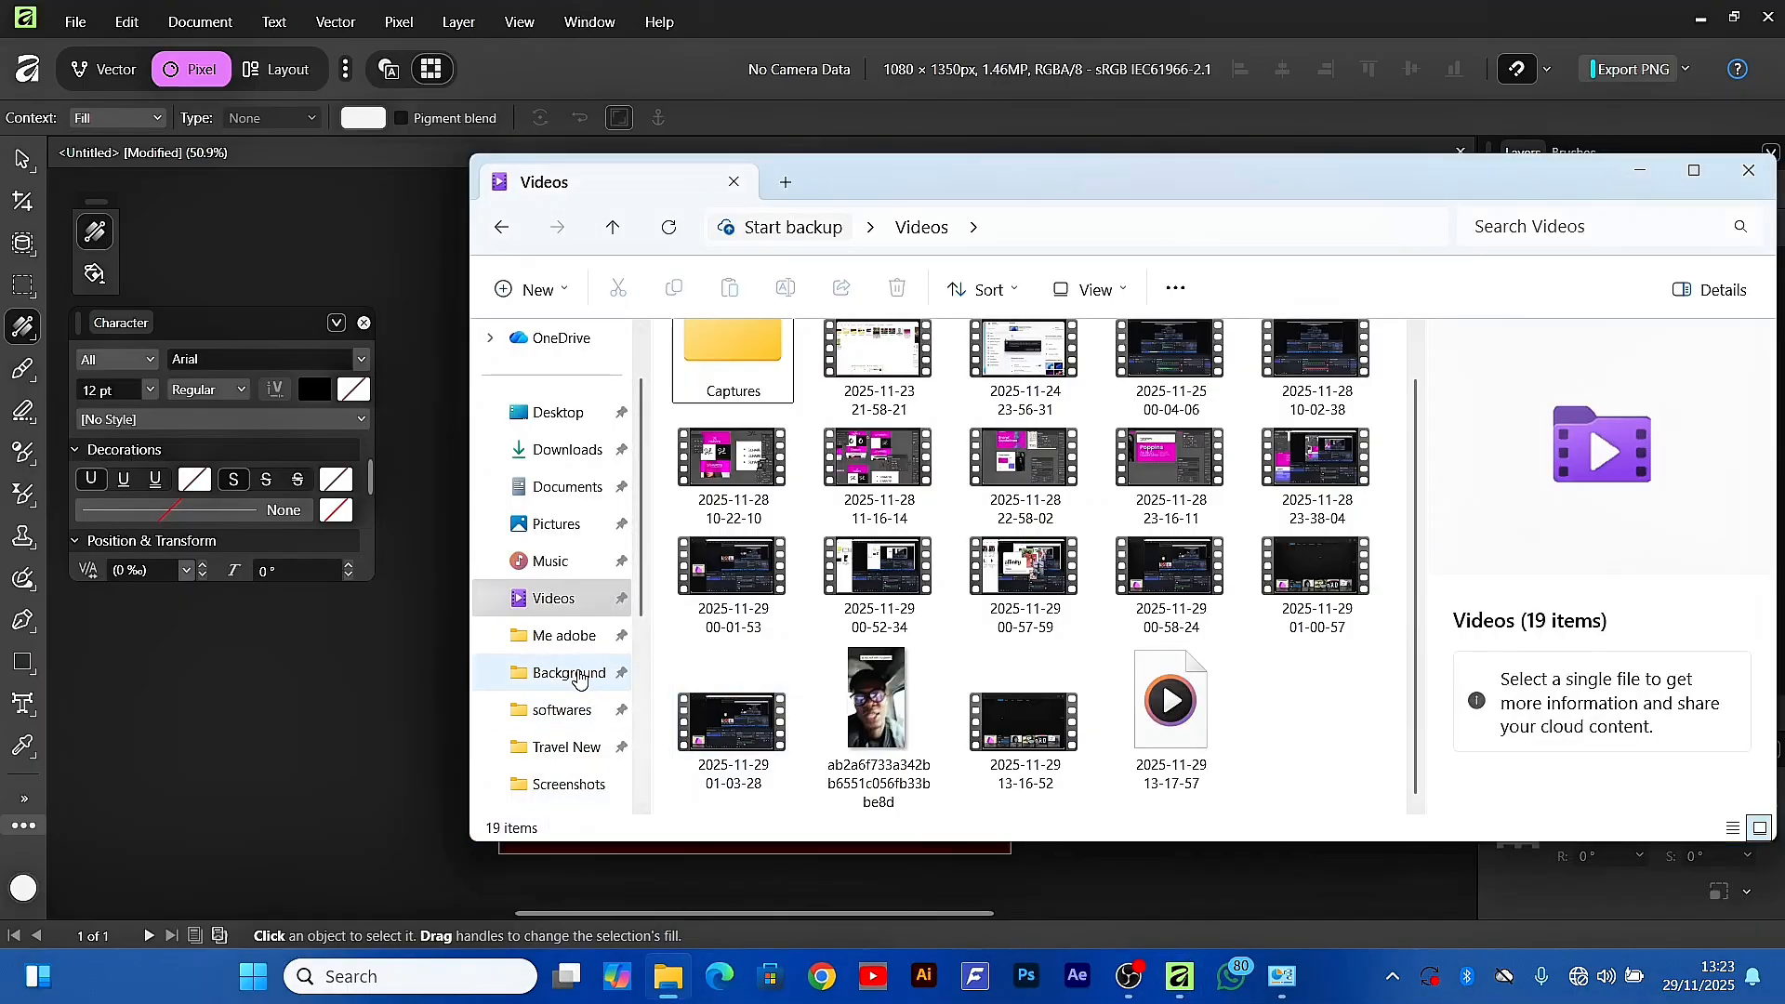
pyautogui.click(577, 528)
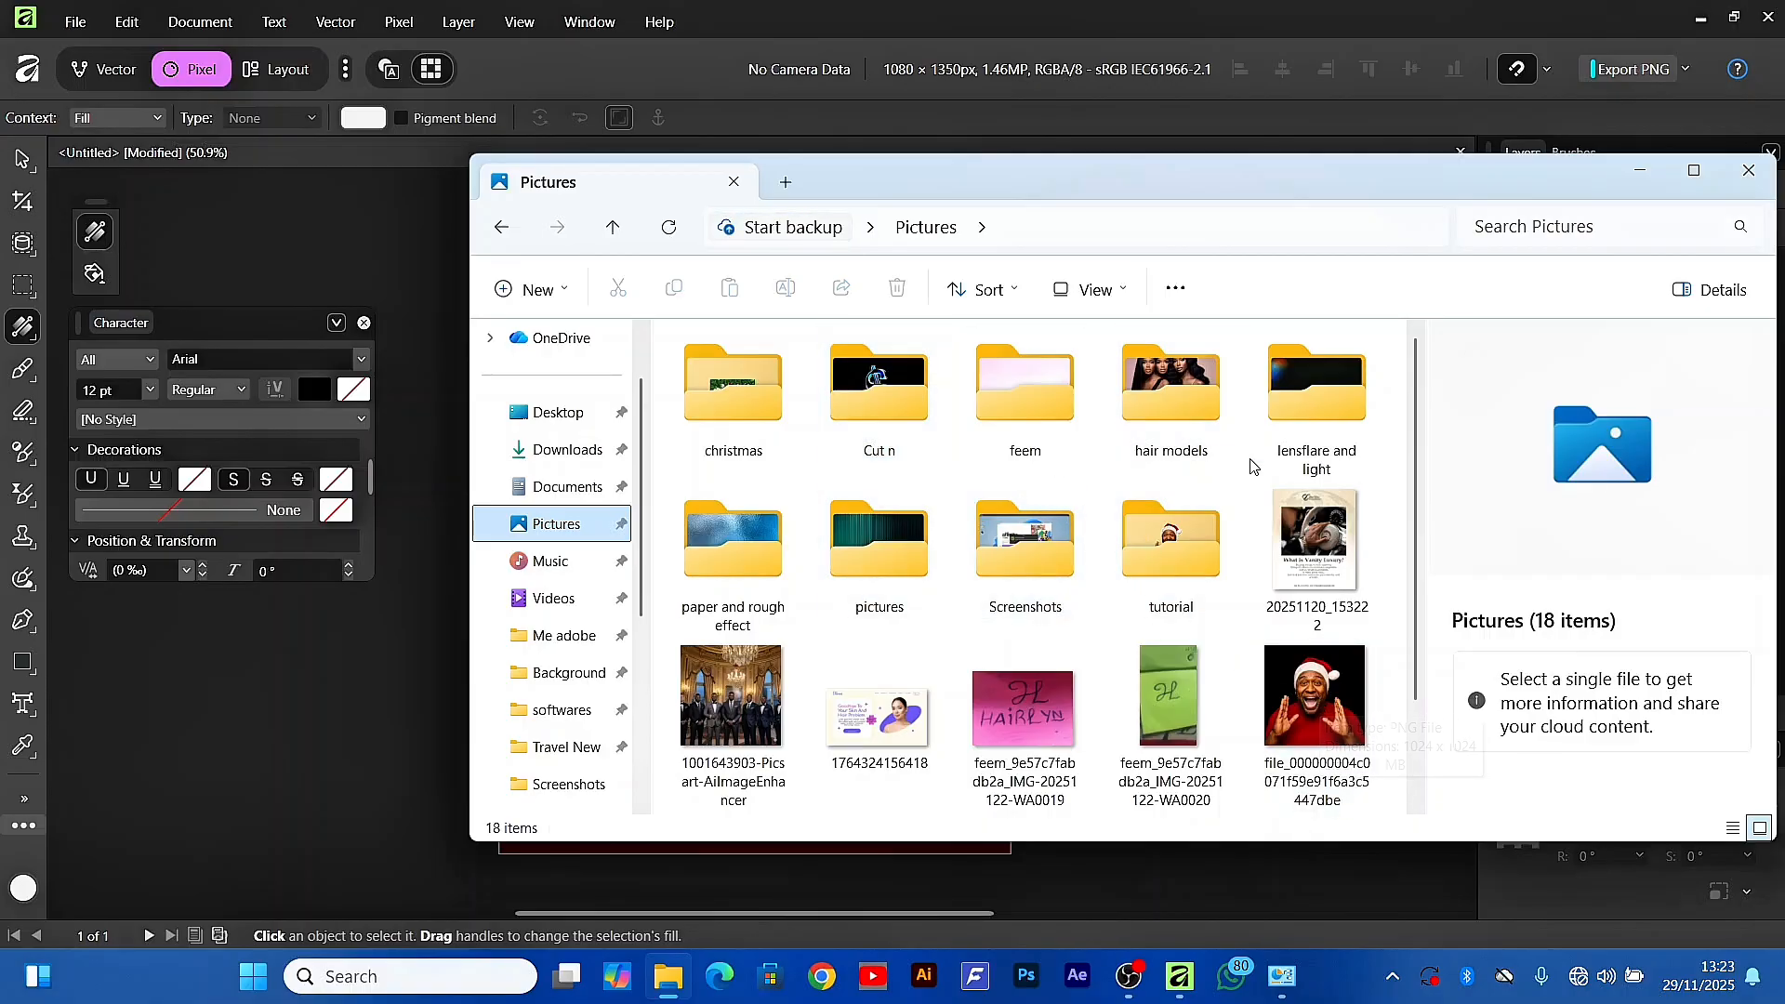
pyautogui.click(1153, 565)
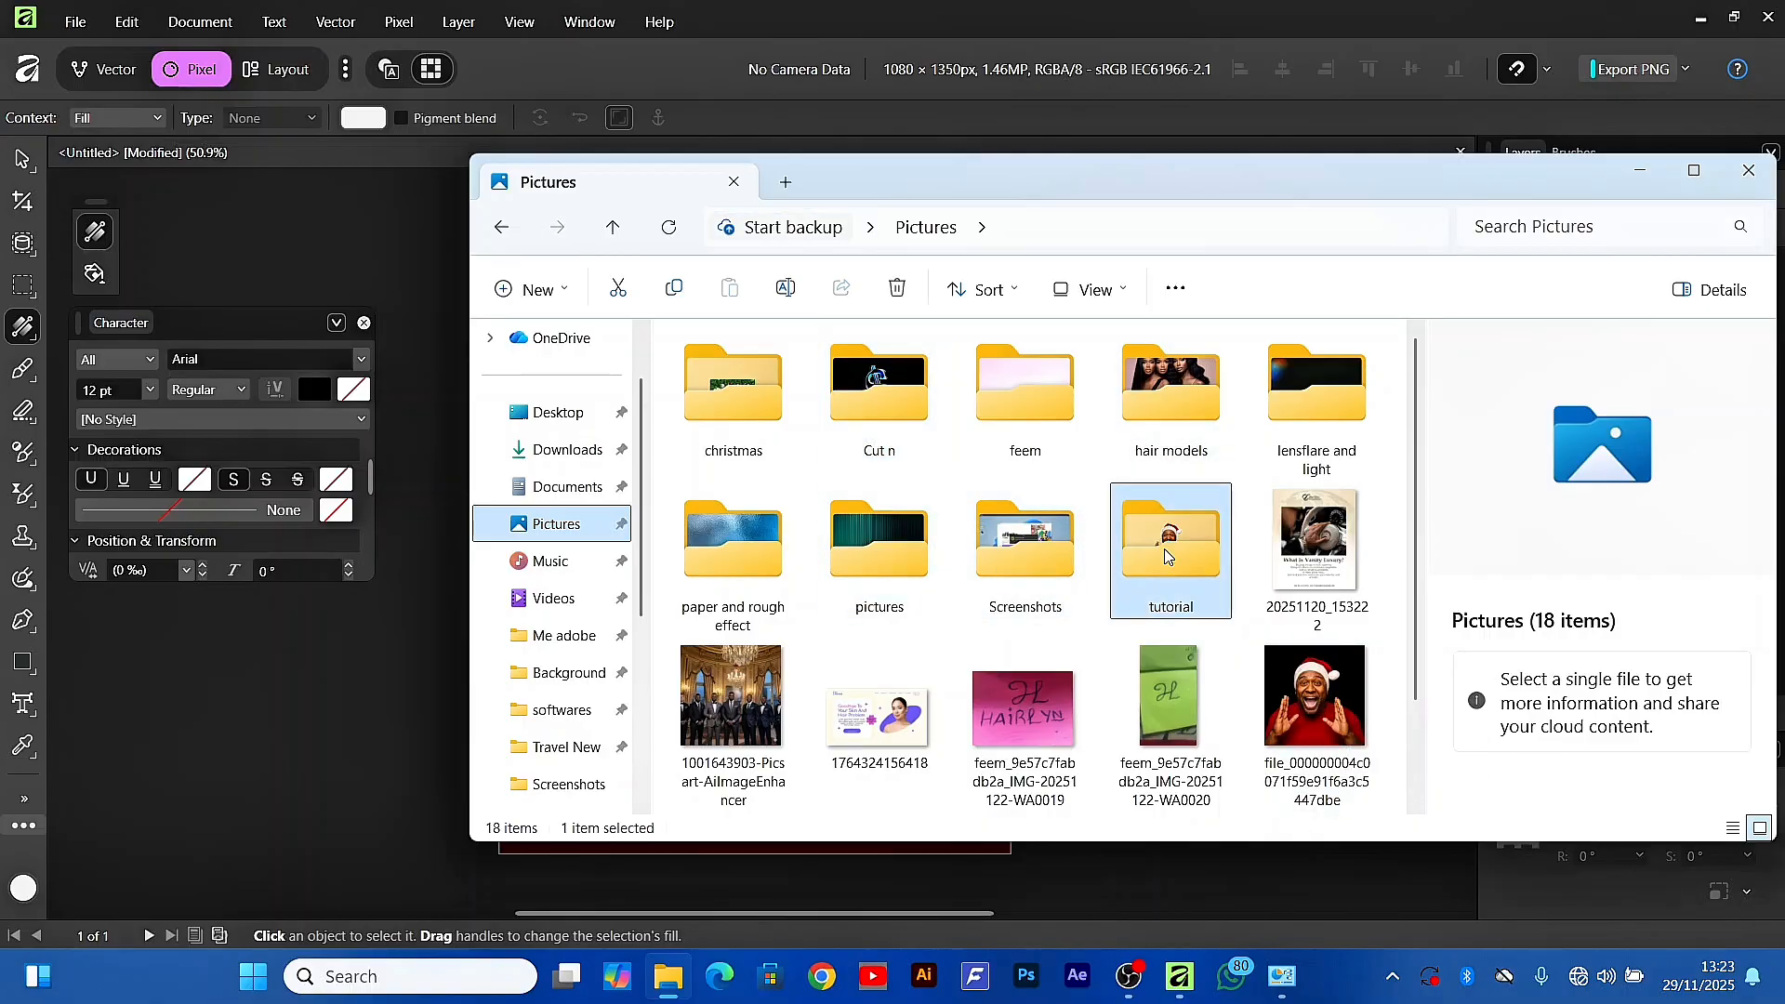
pyautogui.doubleClick(1154, 565)
pyautogui.moveTo(1241, 415); pyautogui.dragTo(742, 542)
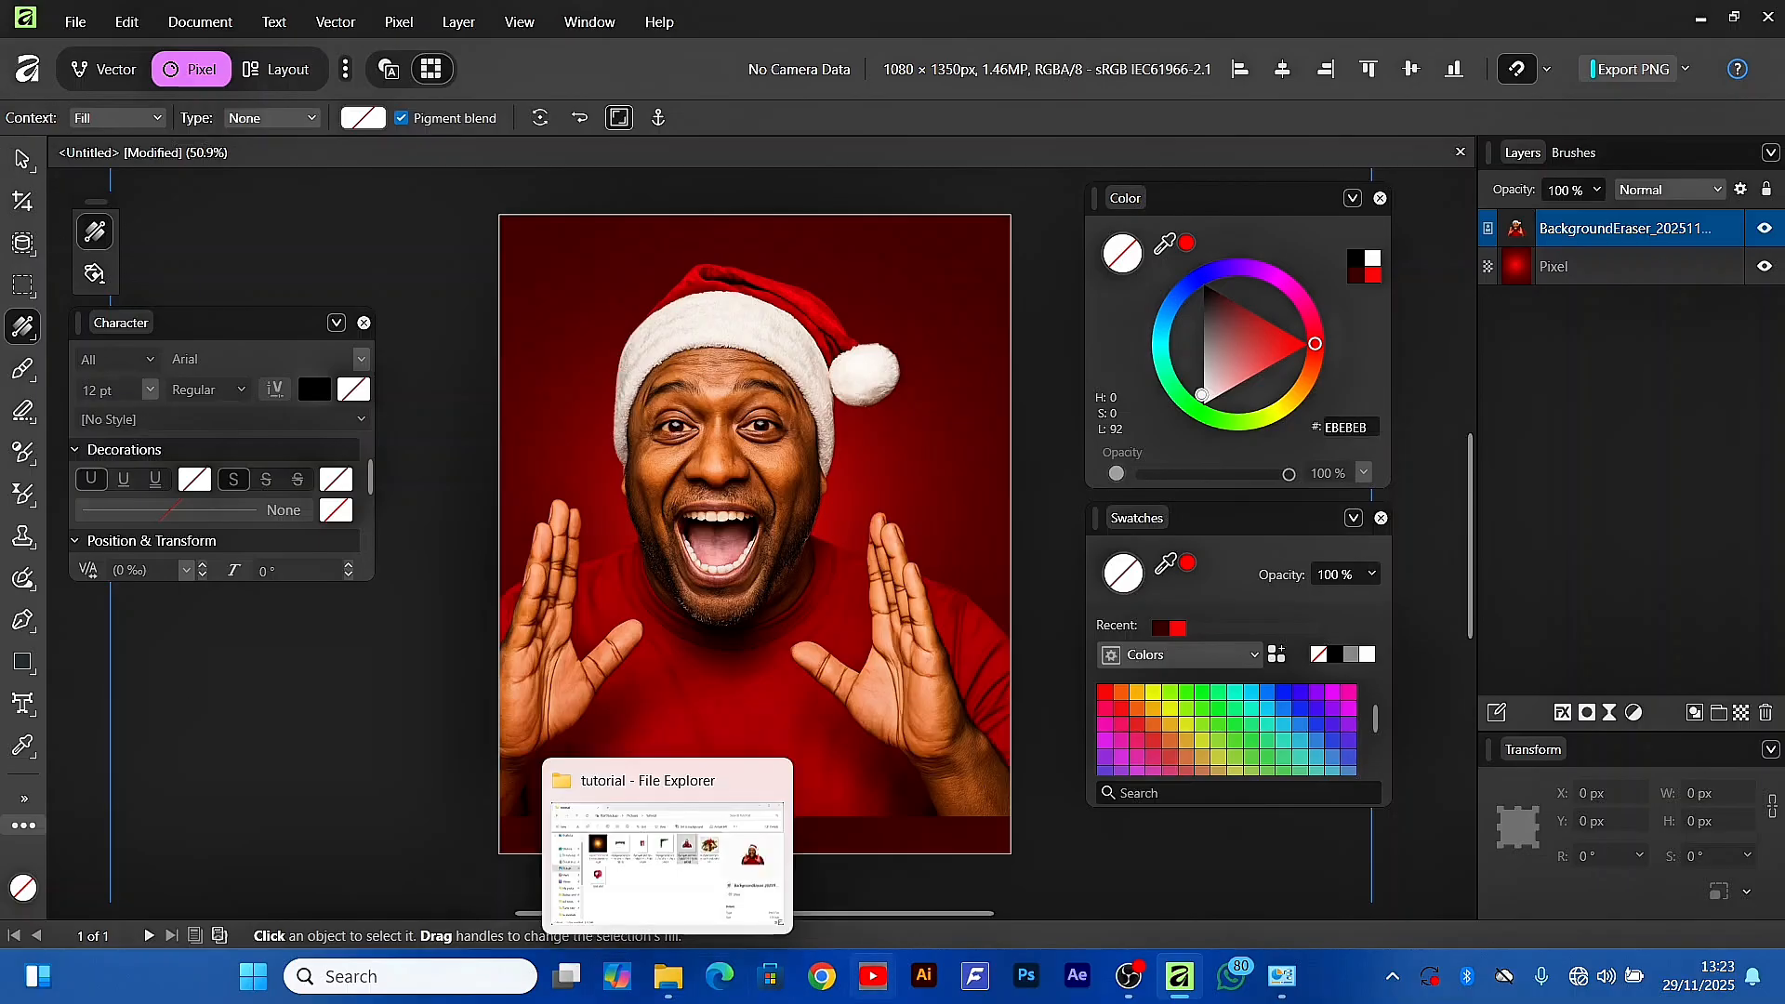
# Scale the placed image proportionally down to about 1223 × 1221 px and position the man slightly below the page's centre
pyautogui.click(25, 160)
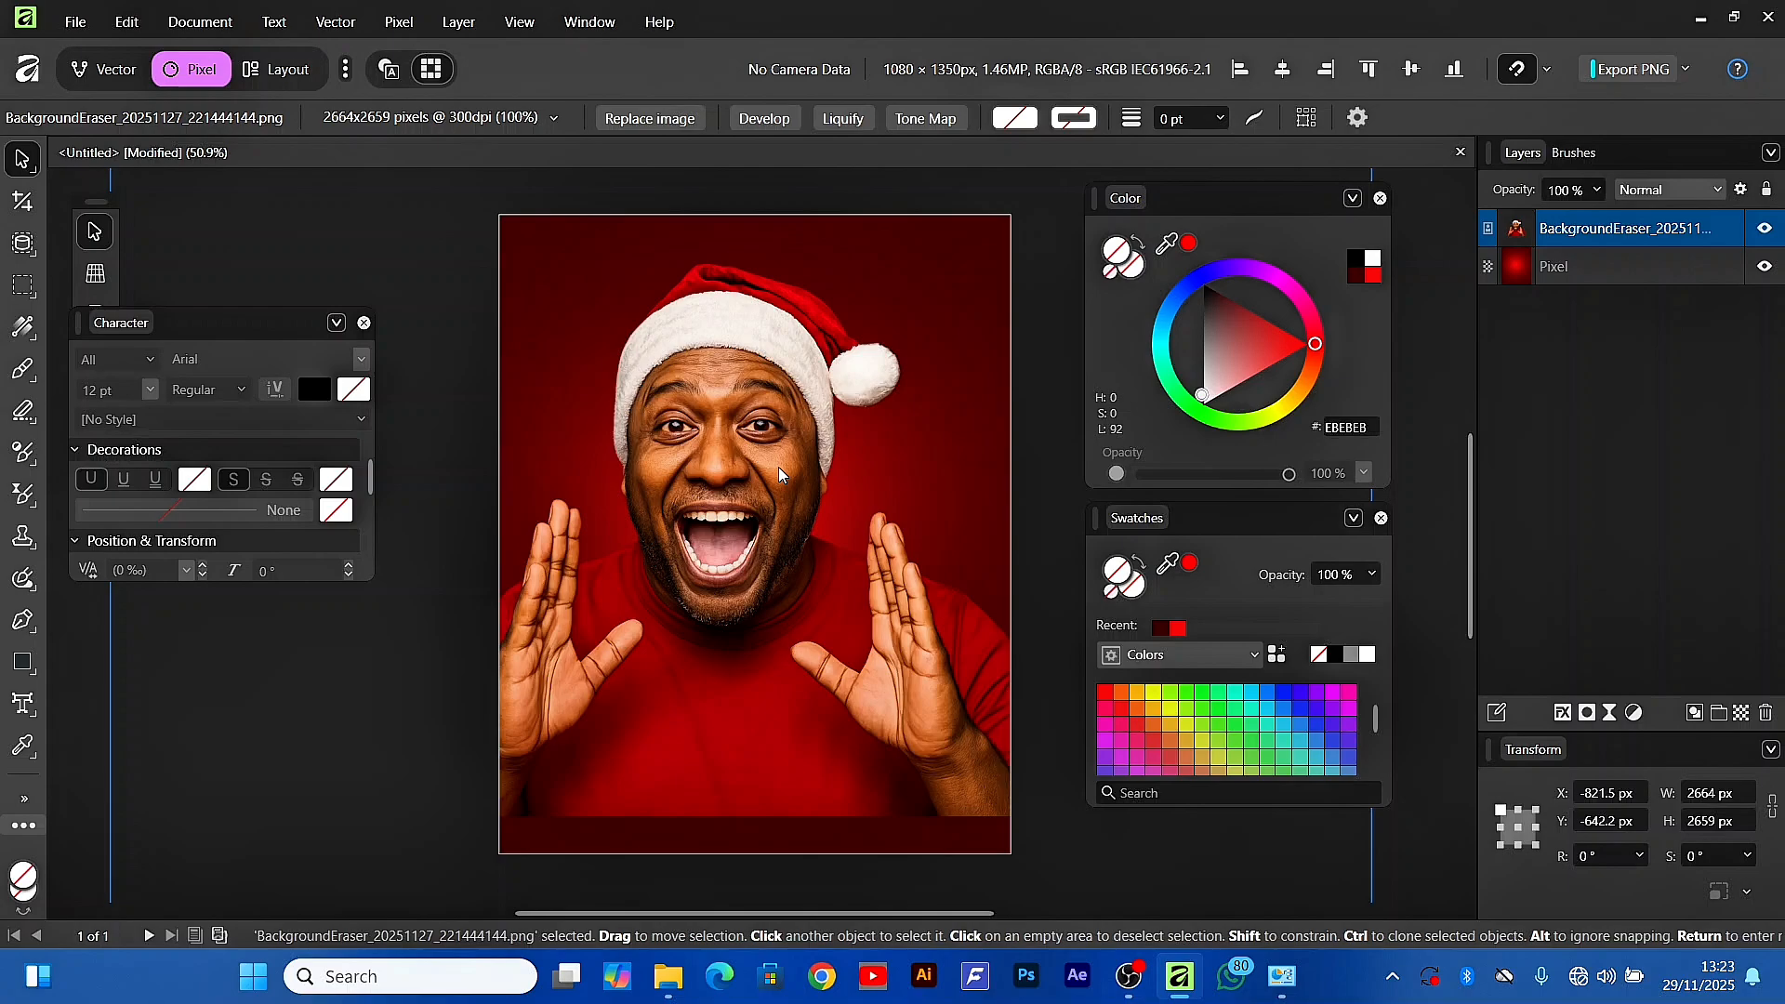
pyautogui.keyDown('ctrl'); pyautogui.scroll(-5, 768, 465); pyautogui.keyUp('ctrl')
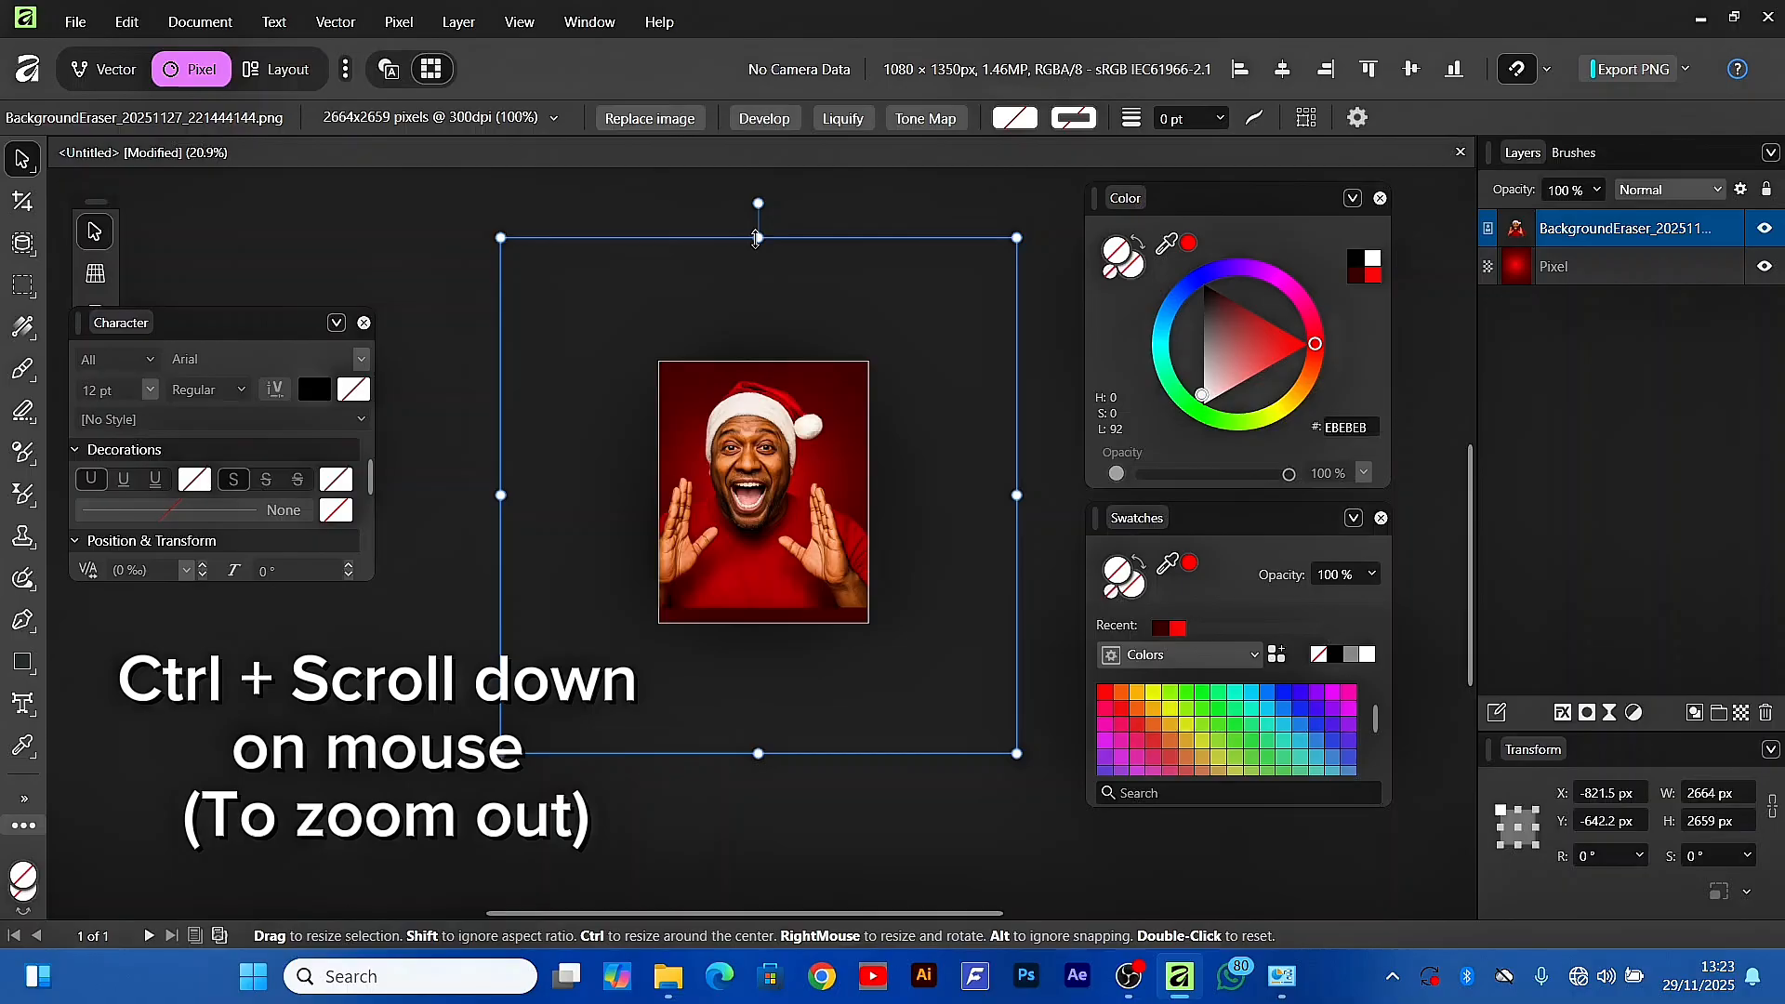
pyautogui.moveTo(757, 240); pyautogui.dragTo(764, 398)
pyautogui.moveTo(761, 504); pyautogui.dragTo(763, 556)
pyautogui.scroll(5, 761, 555)
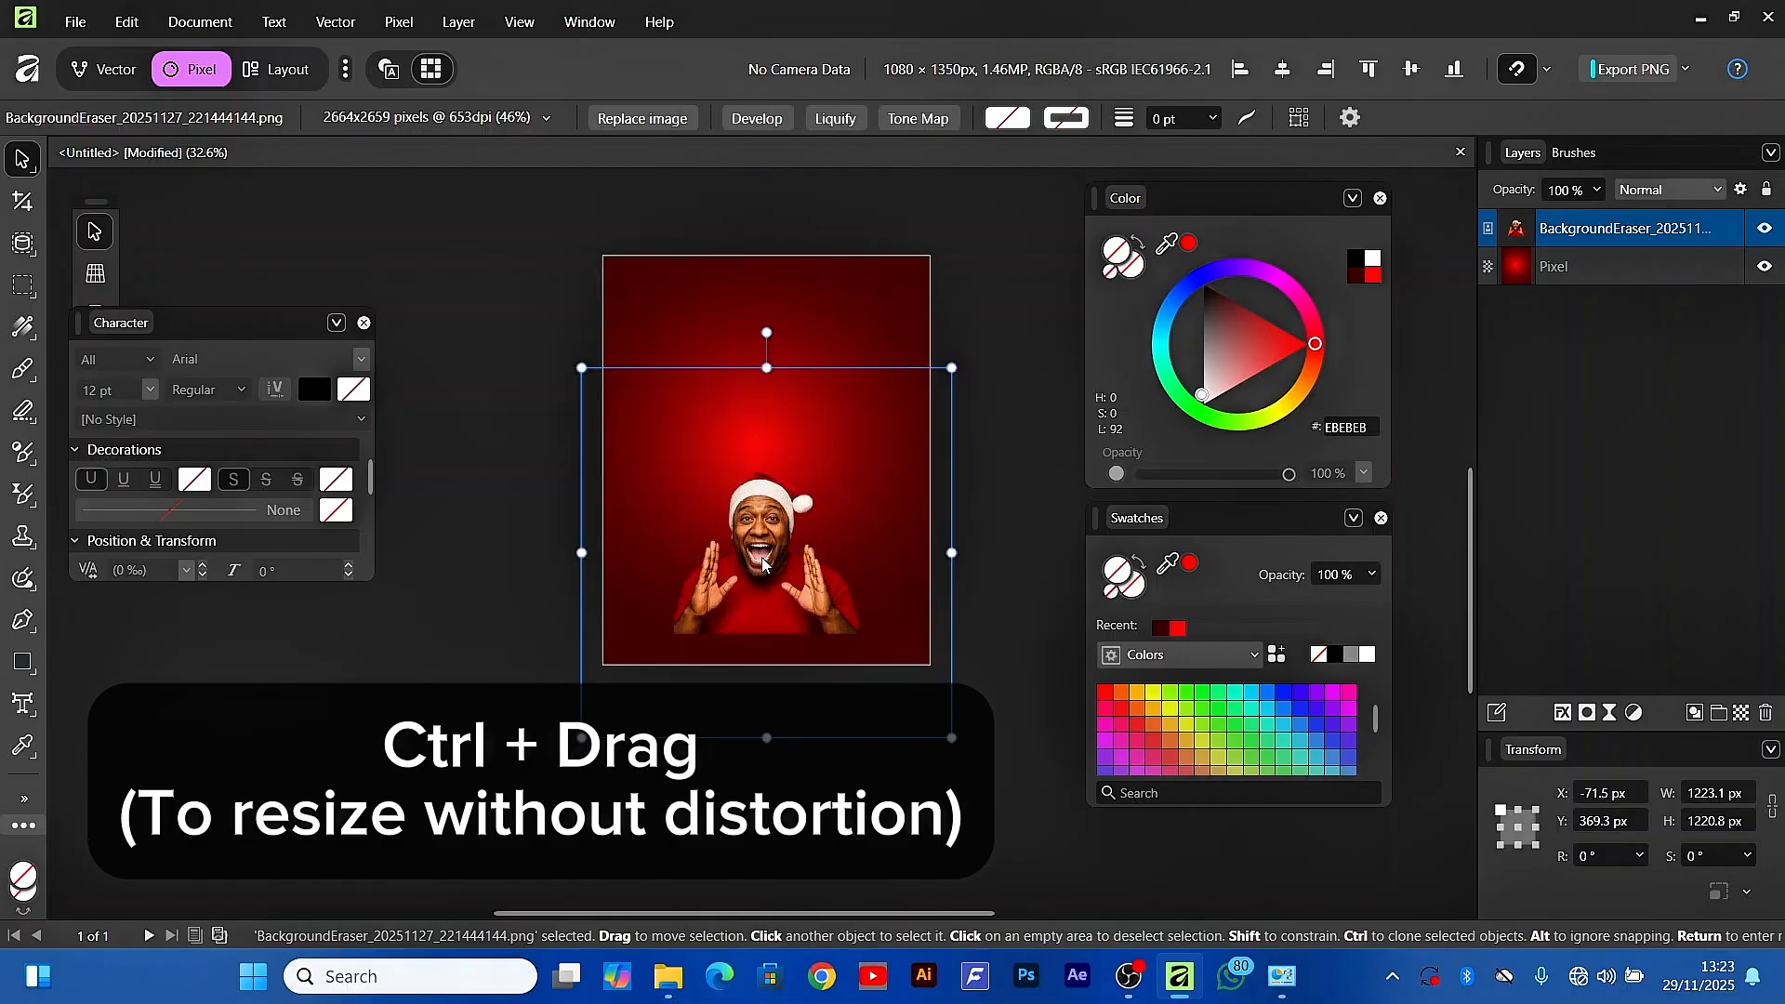
pyautogui.scroll(2, 762, 558)
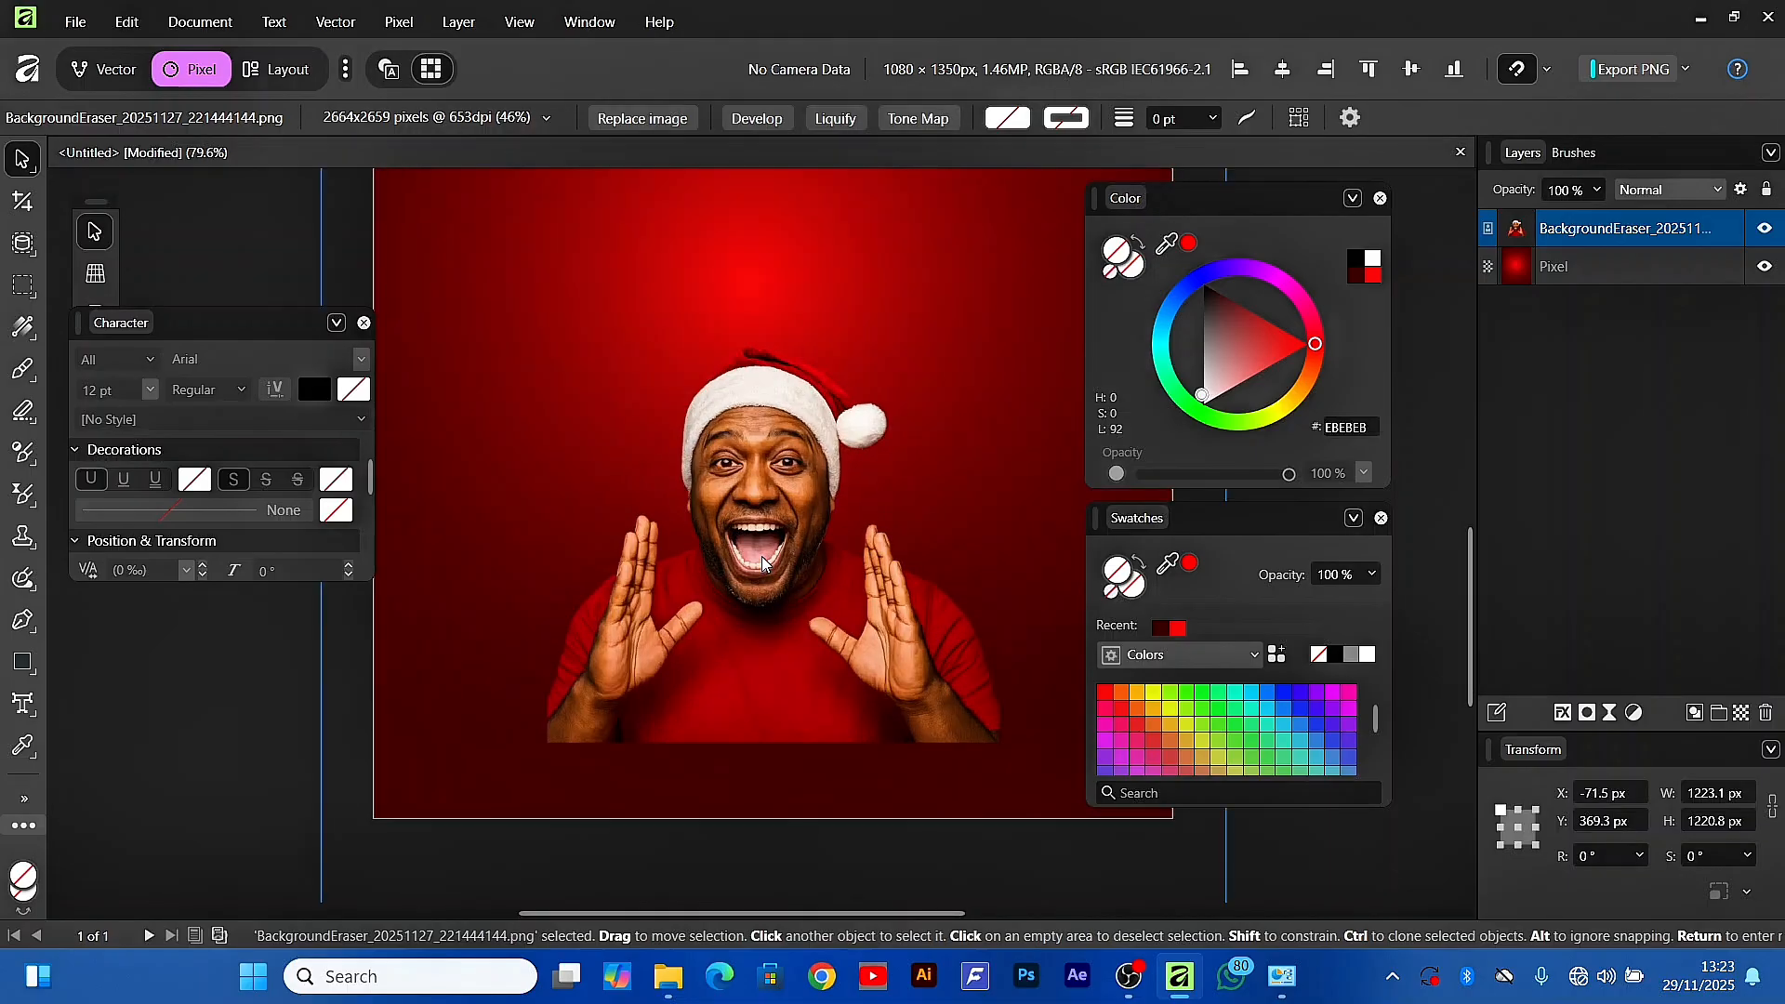
pyautogui.moveTo(761, 556); pyautogui.dragTo(745, 465)
pyautogui.scroll(-4, 744, 465)
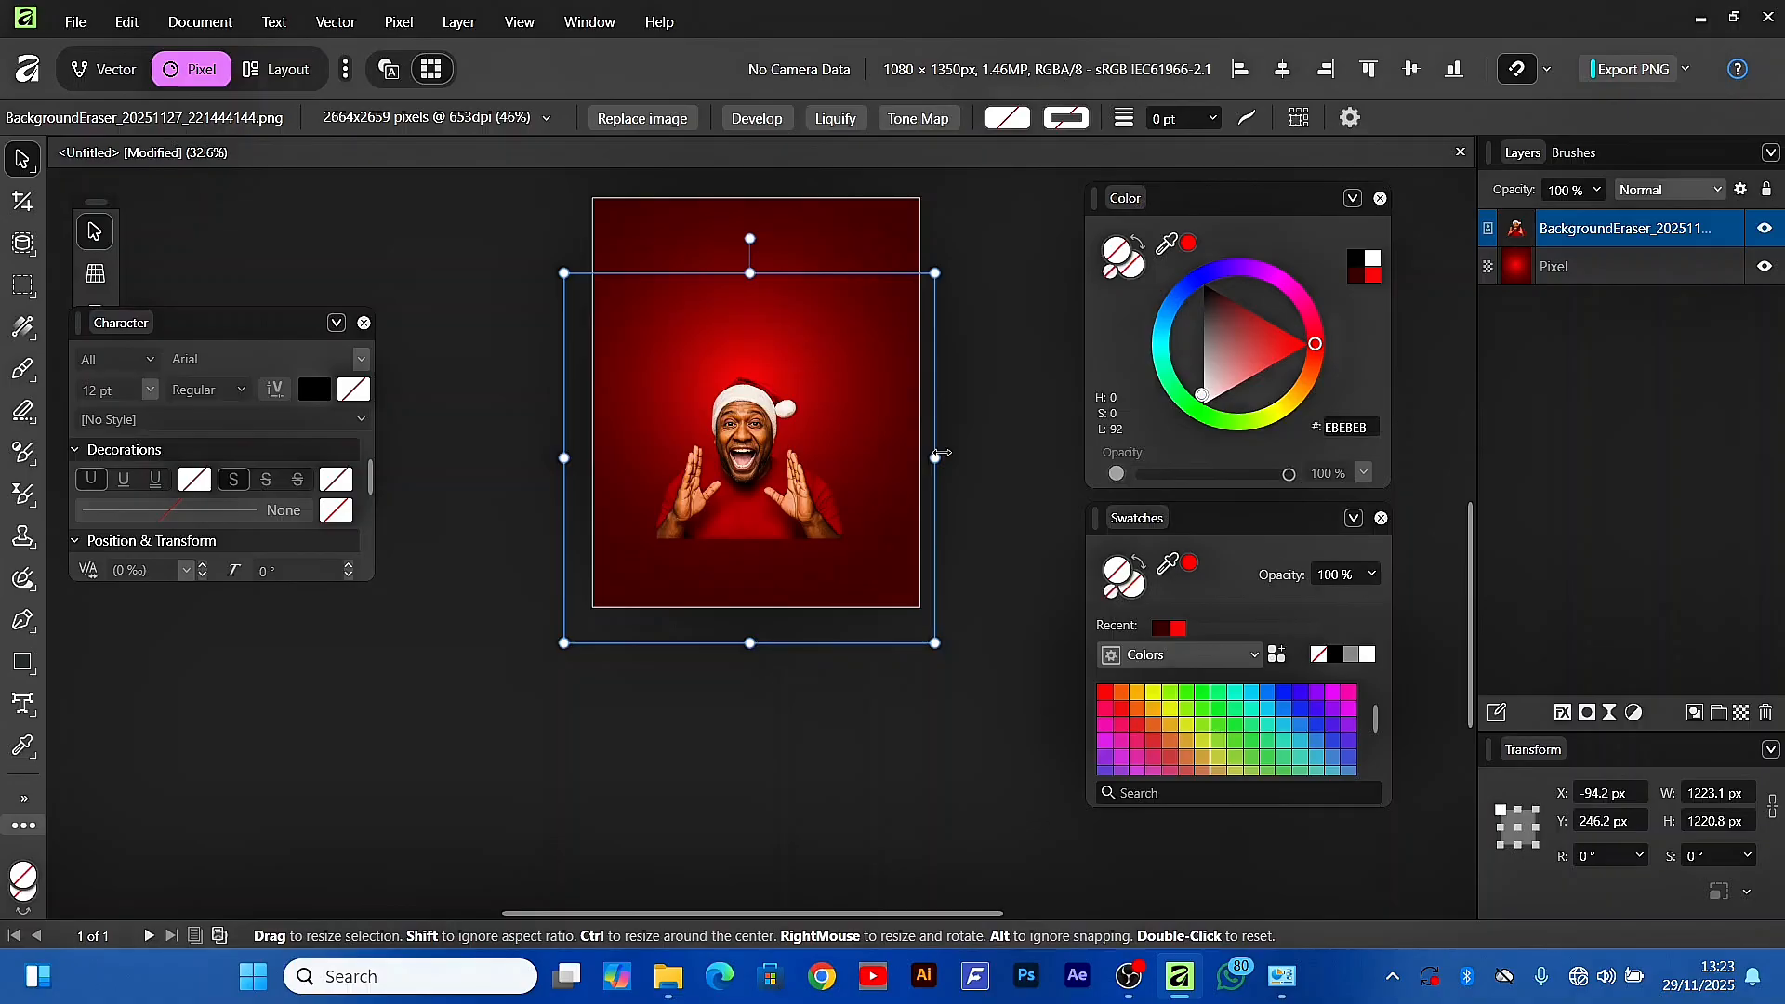
# Enlarge the man's image proportionally to about 1855 × 1852 px, center it horizontally on the page and deselect it
pyautogui.moveTo(935, 455); pyautogui.dragTo(1013, 433)
pyautogui.moveTo(775, 497); pyautogui.dragTo(799, 500)
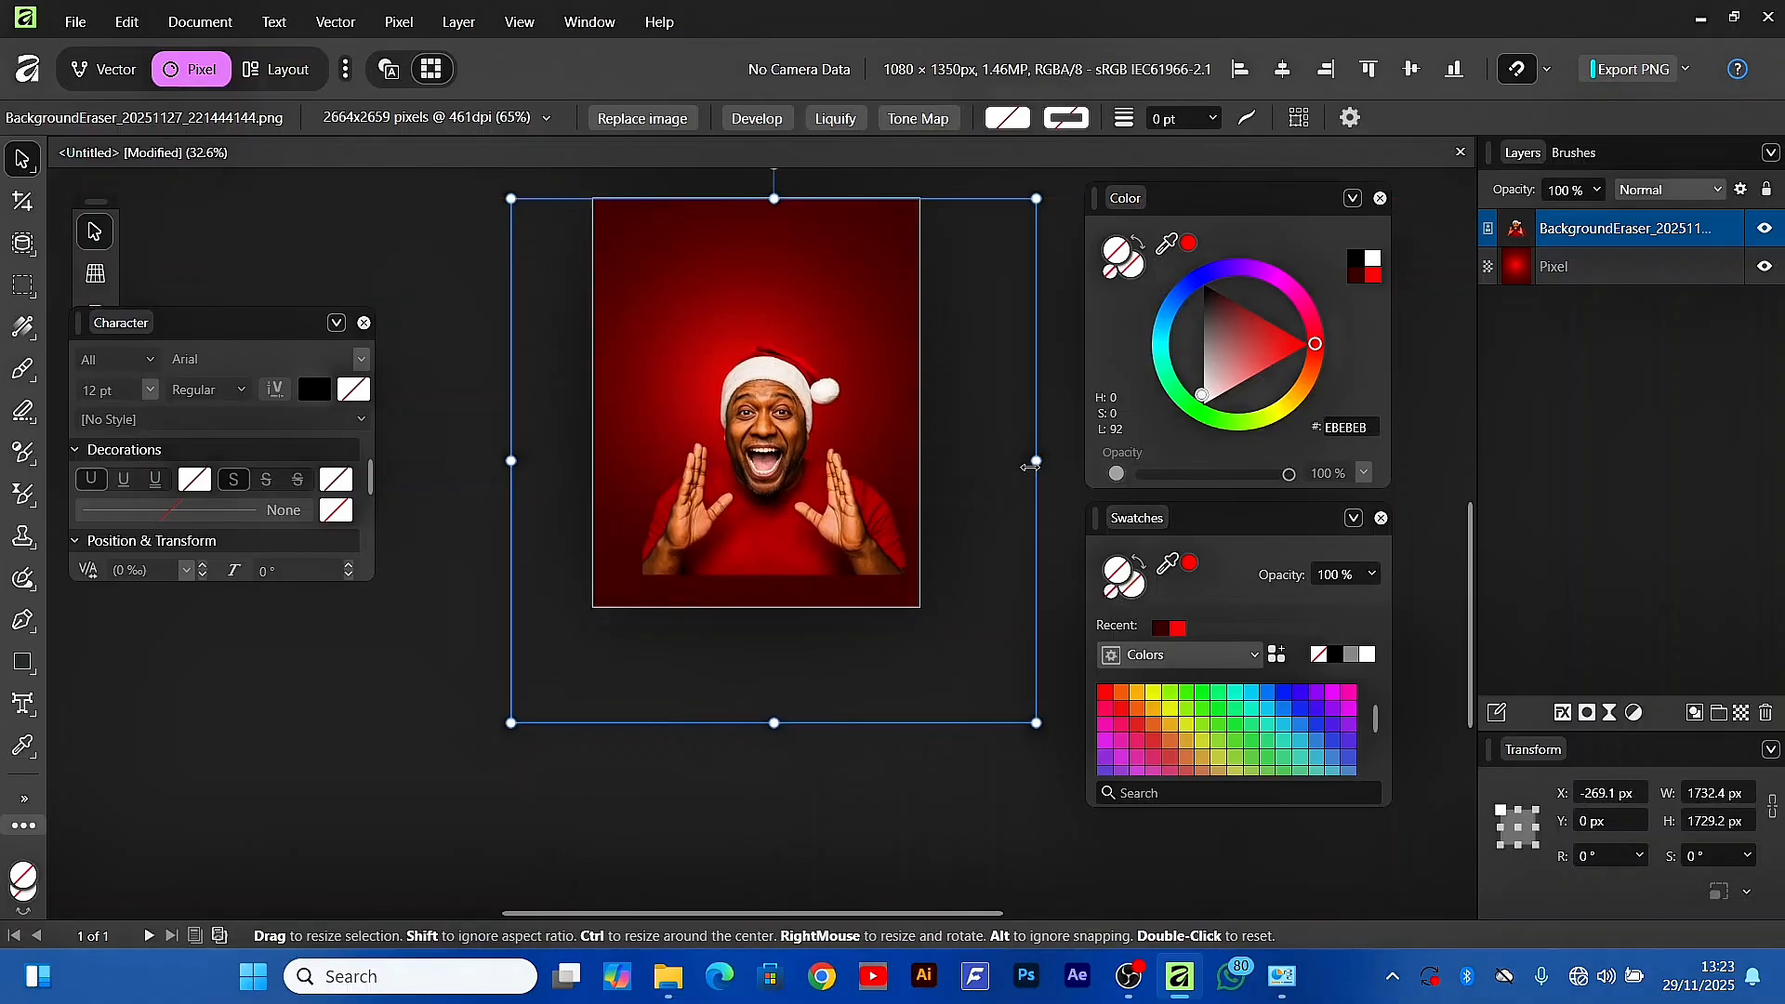
pyautogui.moveTo(1034, 462); pyautogui.dragTo(1056, 461)
pyautogui.moveTo(727, 528); pyautogui.dragTo(721, 526)
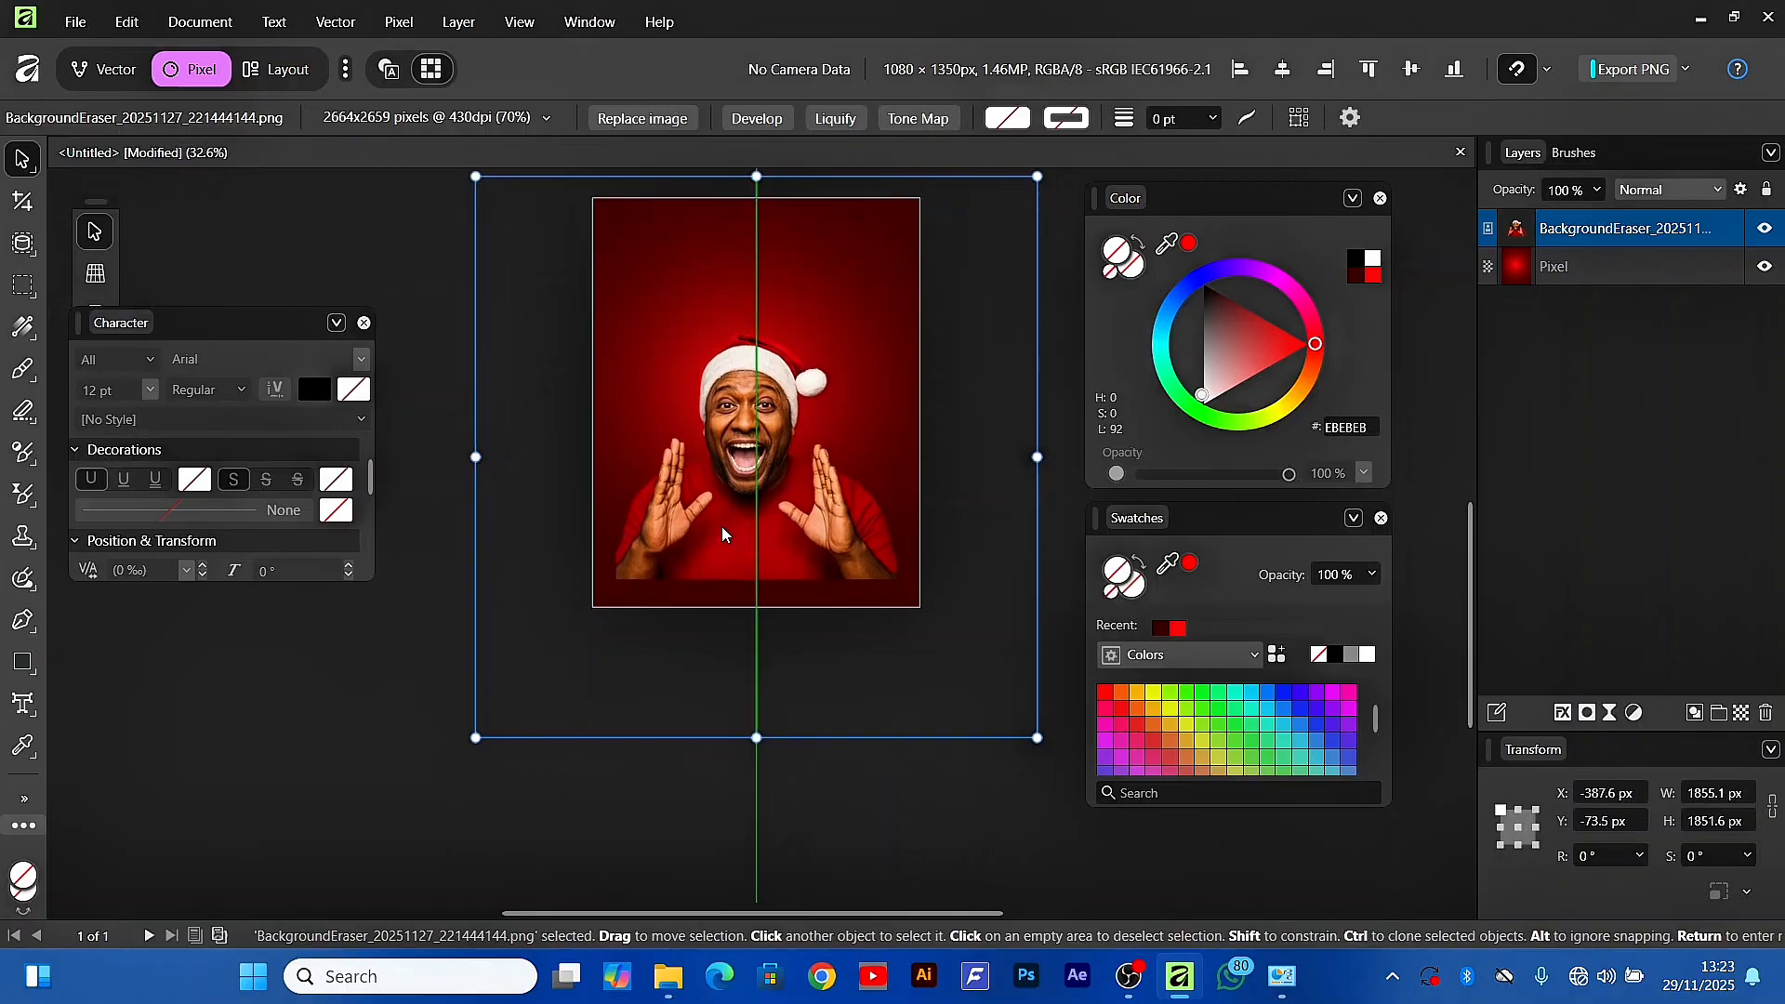
pyautogui.click(1653, 367)
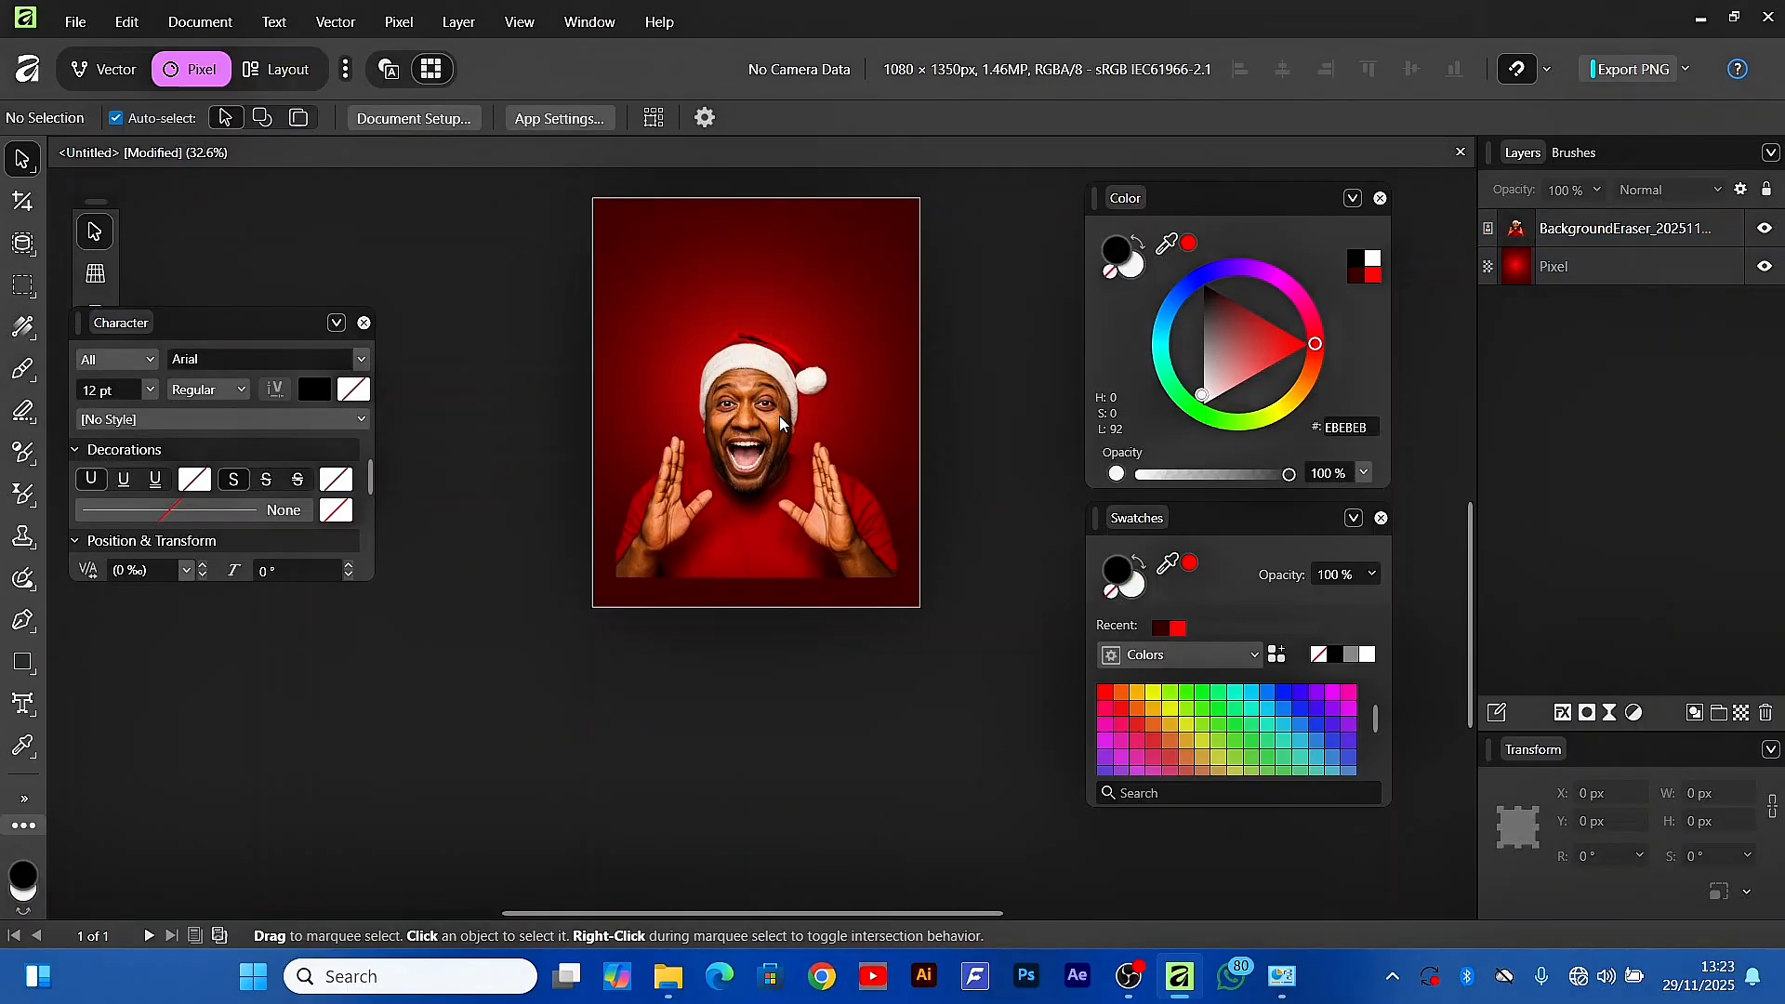
# Add black artistic text on three lines, DEC, EM and DER, at about 123.4 pt and shift it toward the page's upper left
pyautogui.click(23, 713)
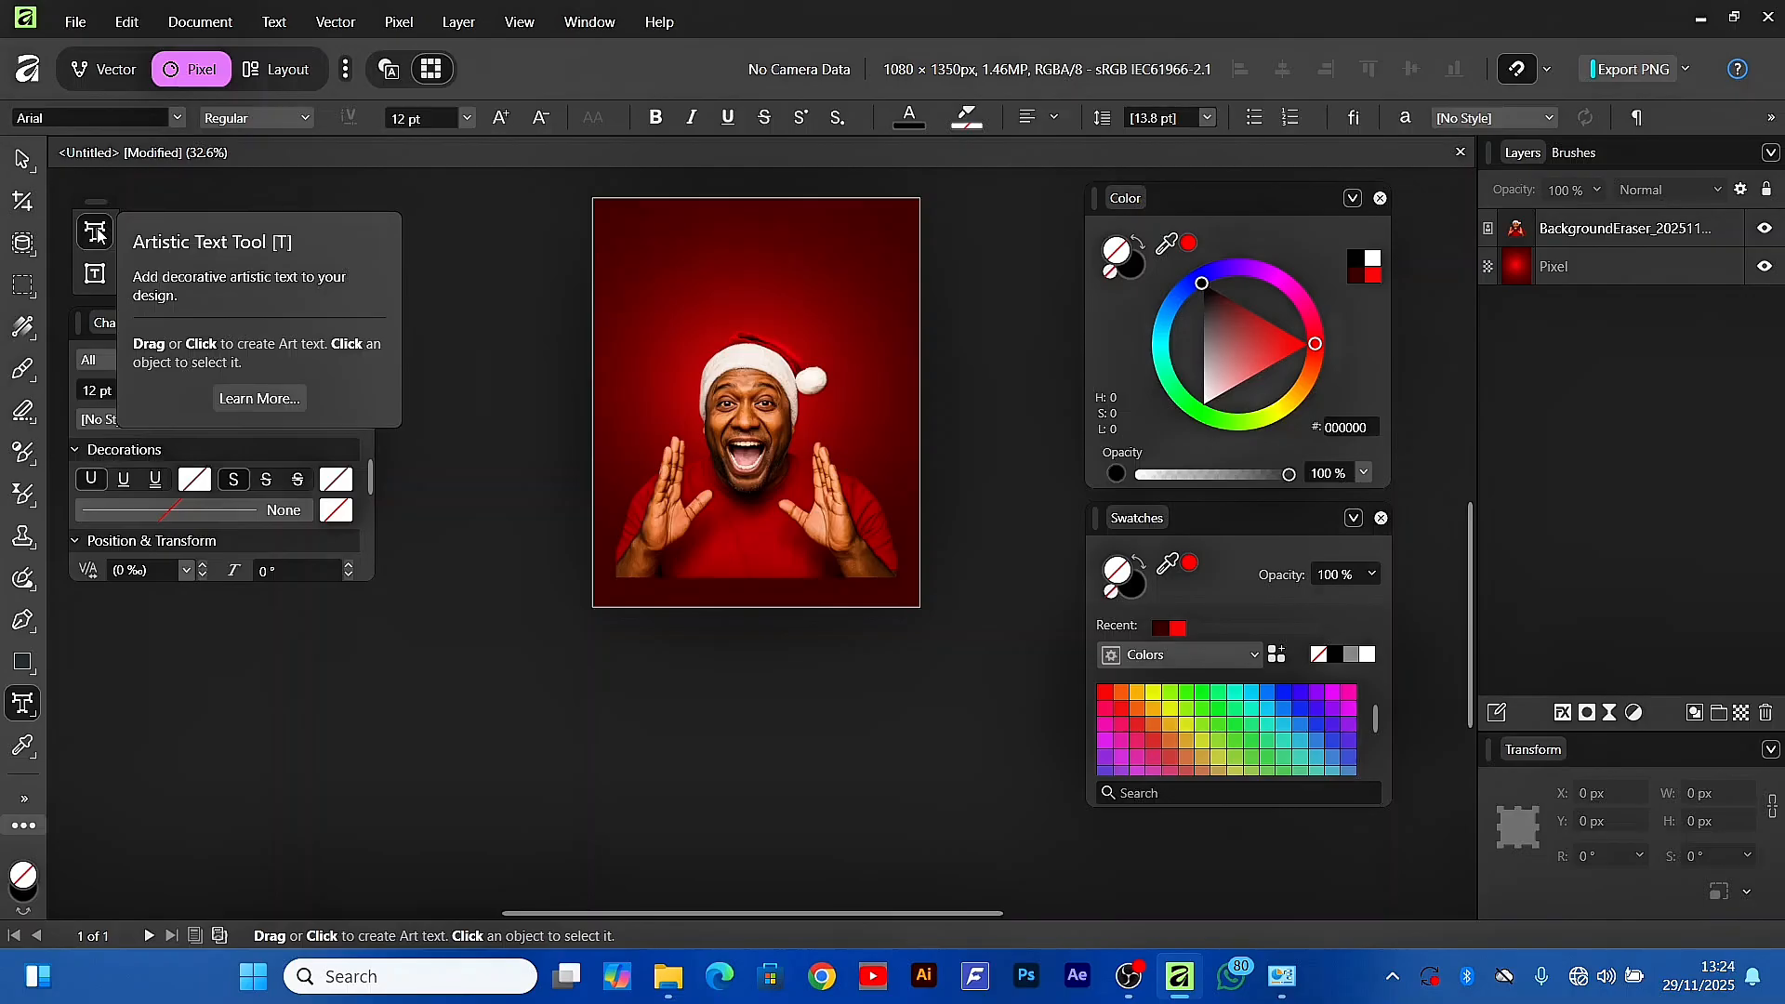
pyautogui.moveTo(630, 246); pyautogui.dragTo(716, 362)
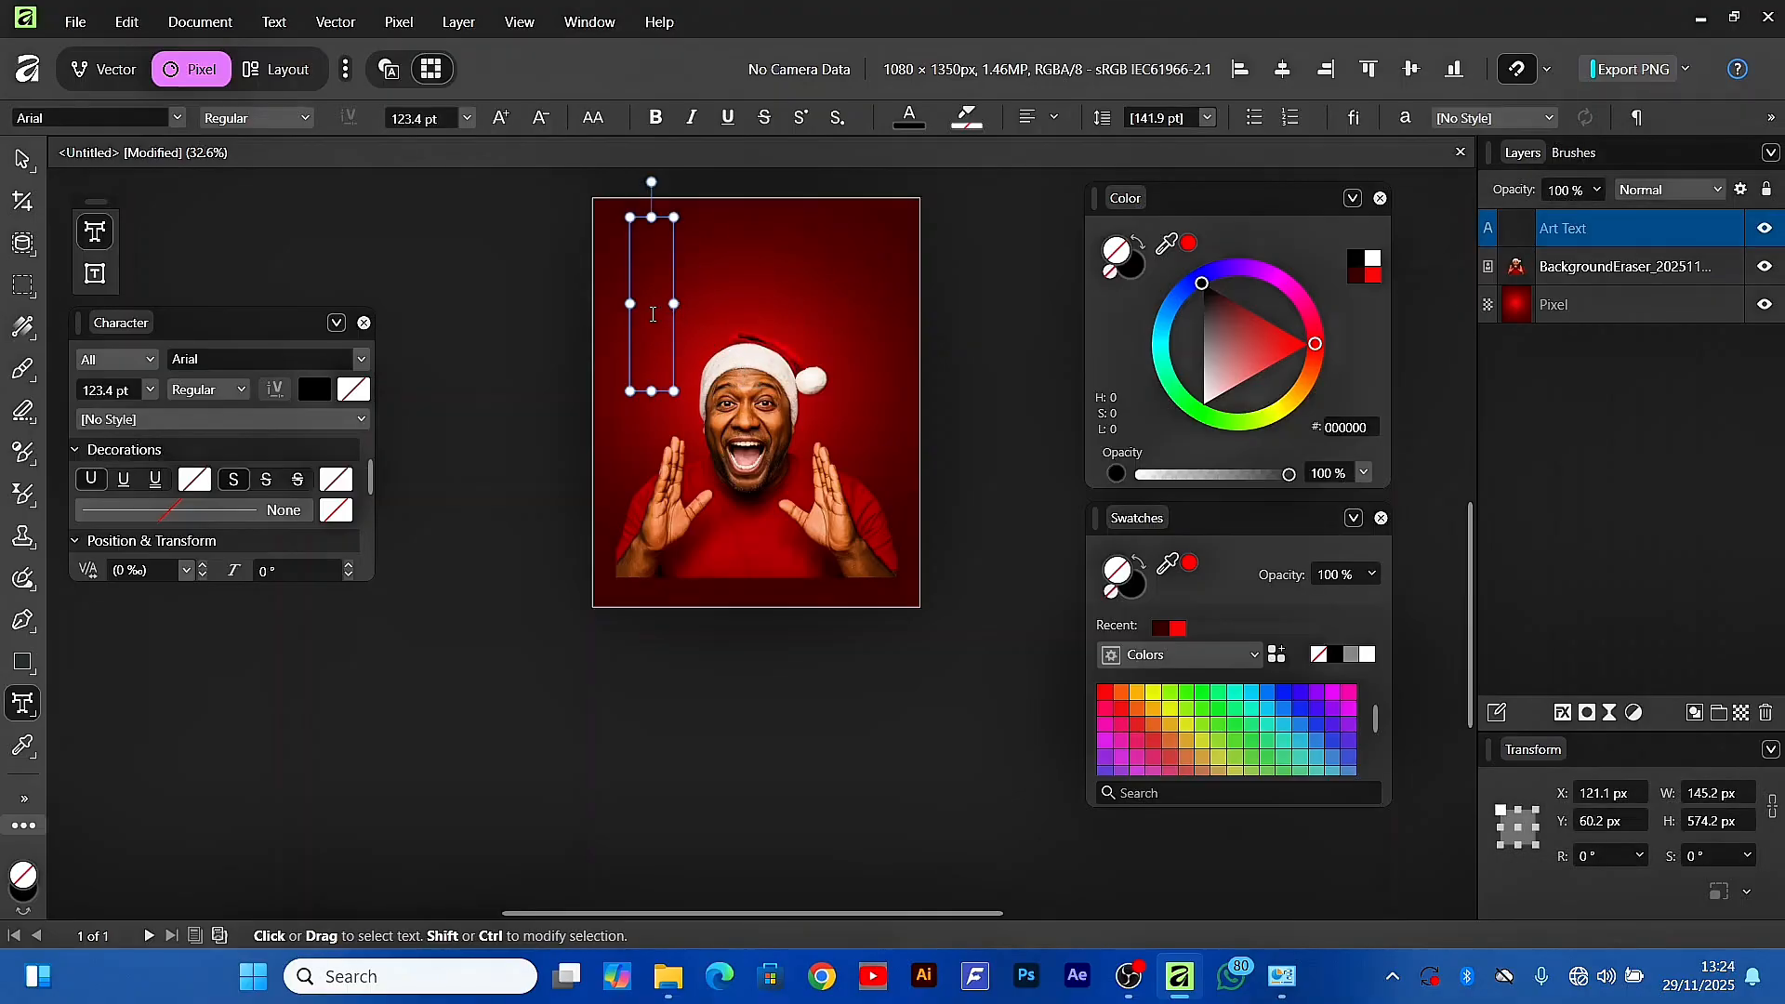
pyautogui.write('DEC')
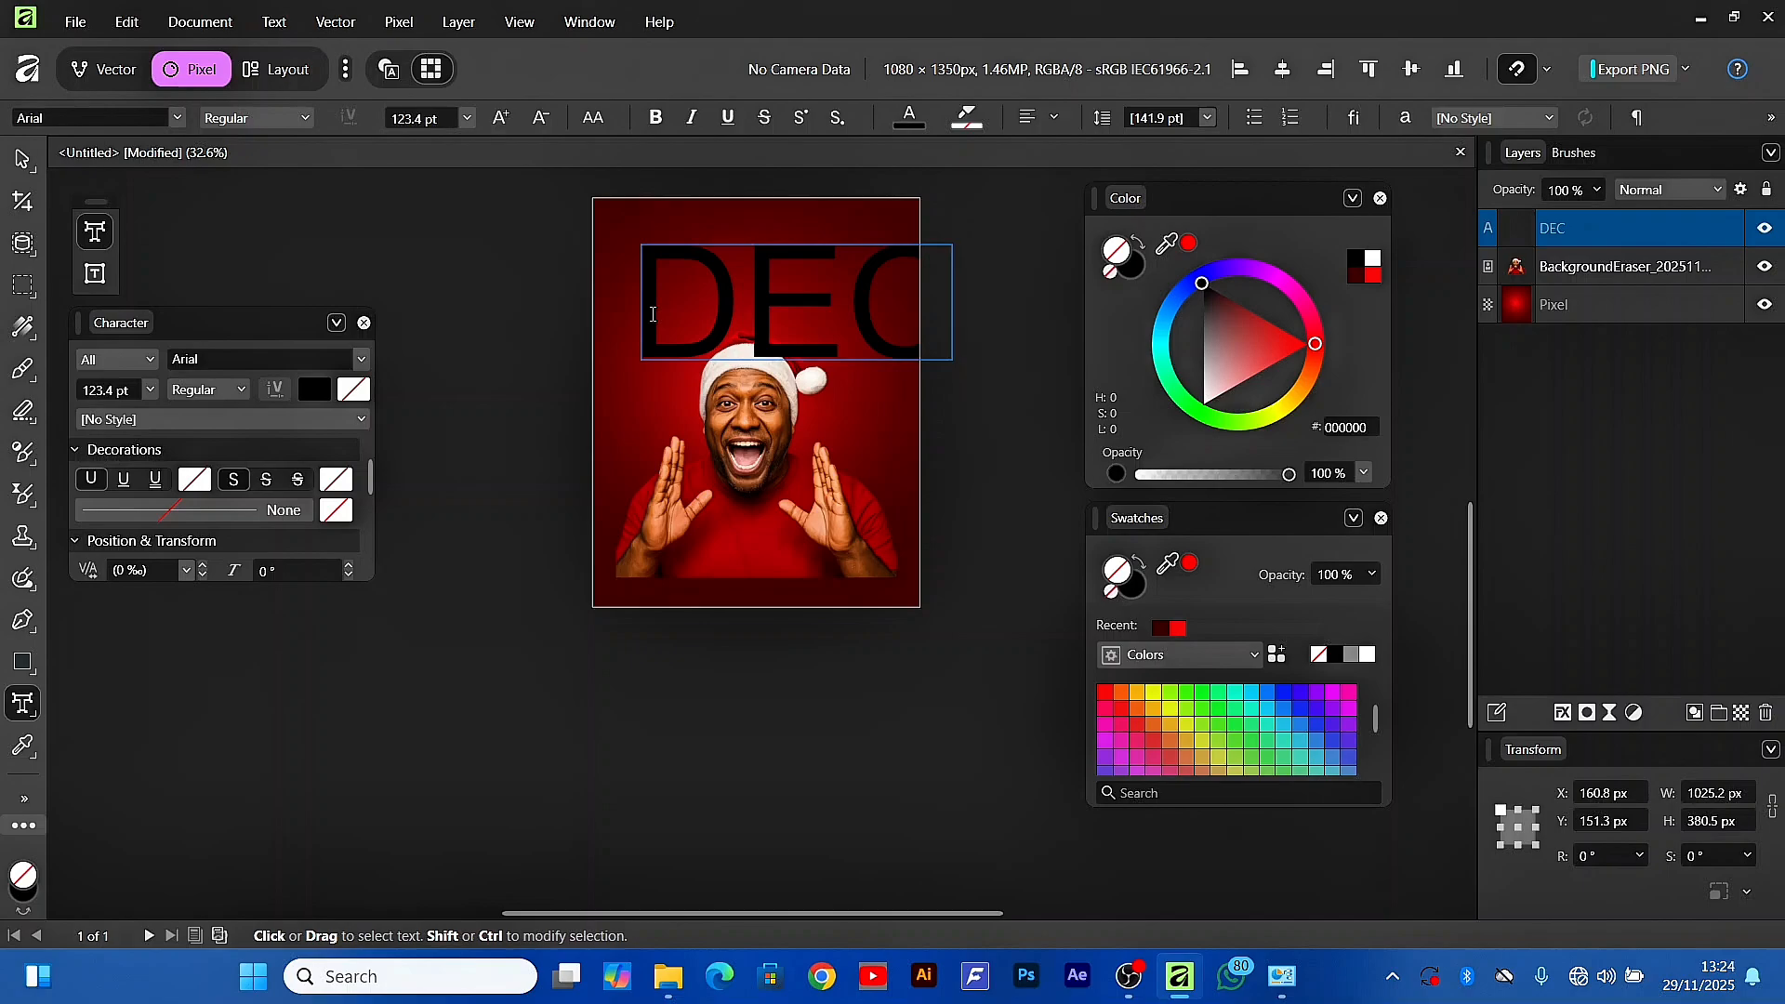
pyautogui.press('Return')
pyautogui.write('EM')
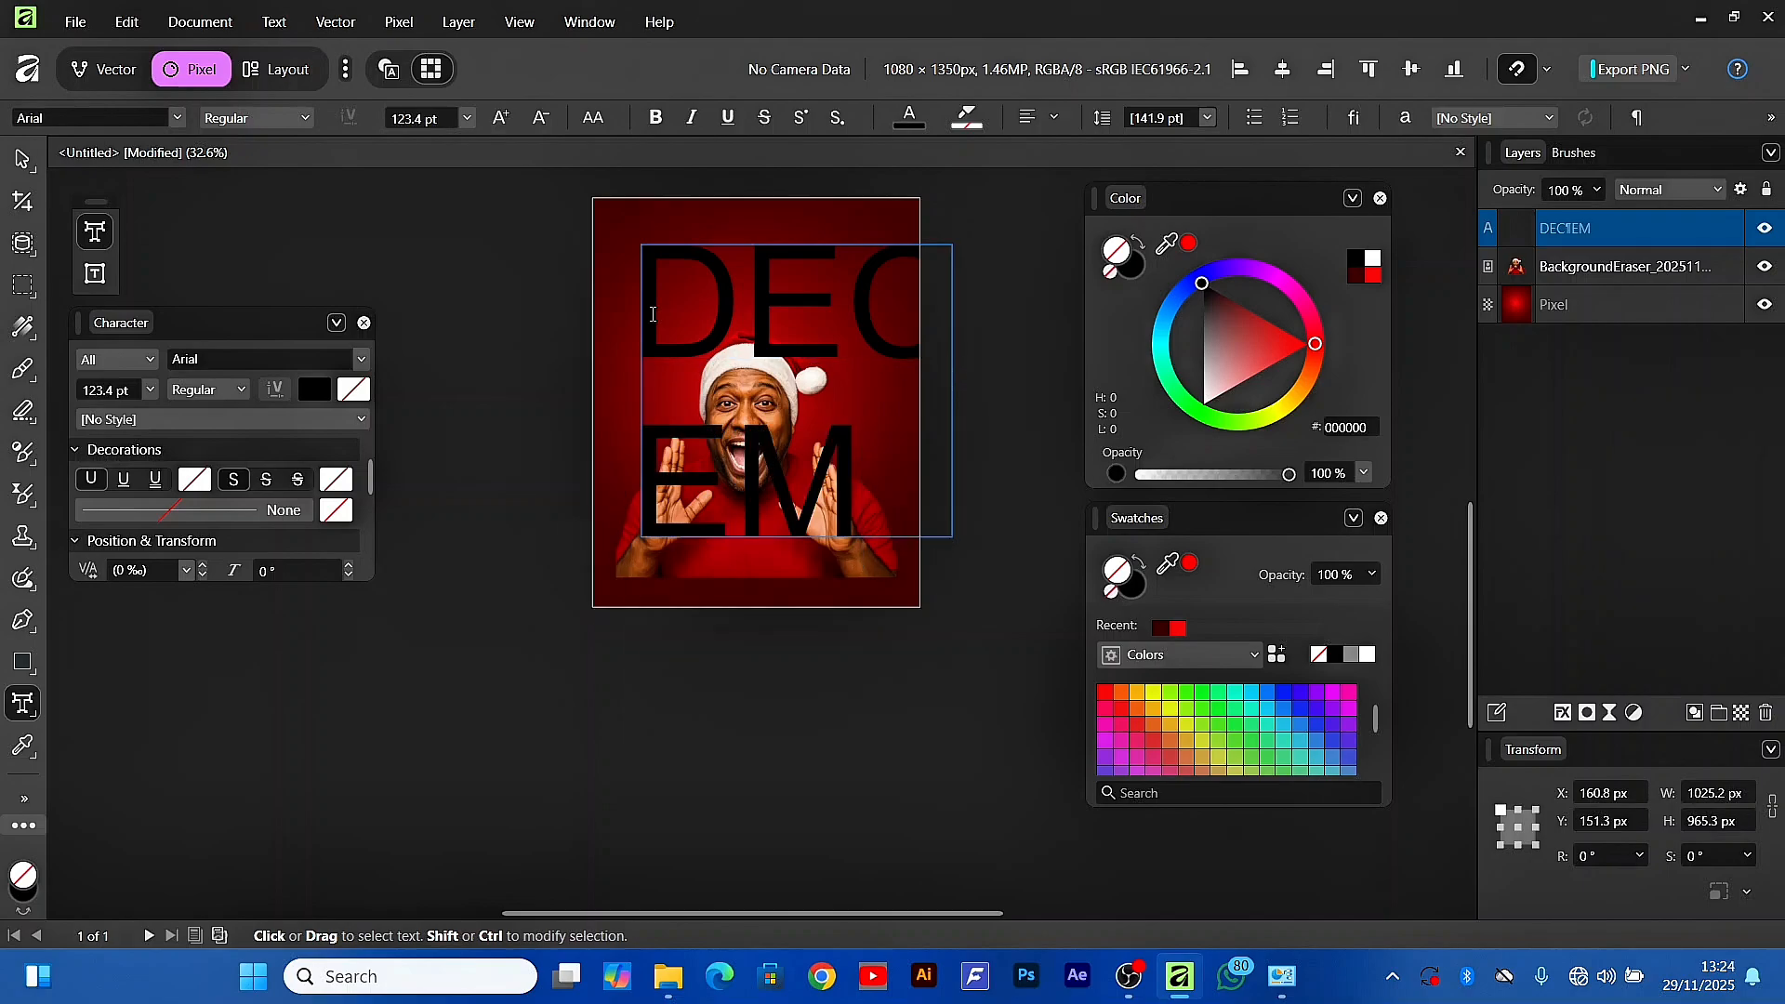
pyautogui.press('Return')
pyautogui.write('DER')
pyautogui.press('Escape')
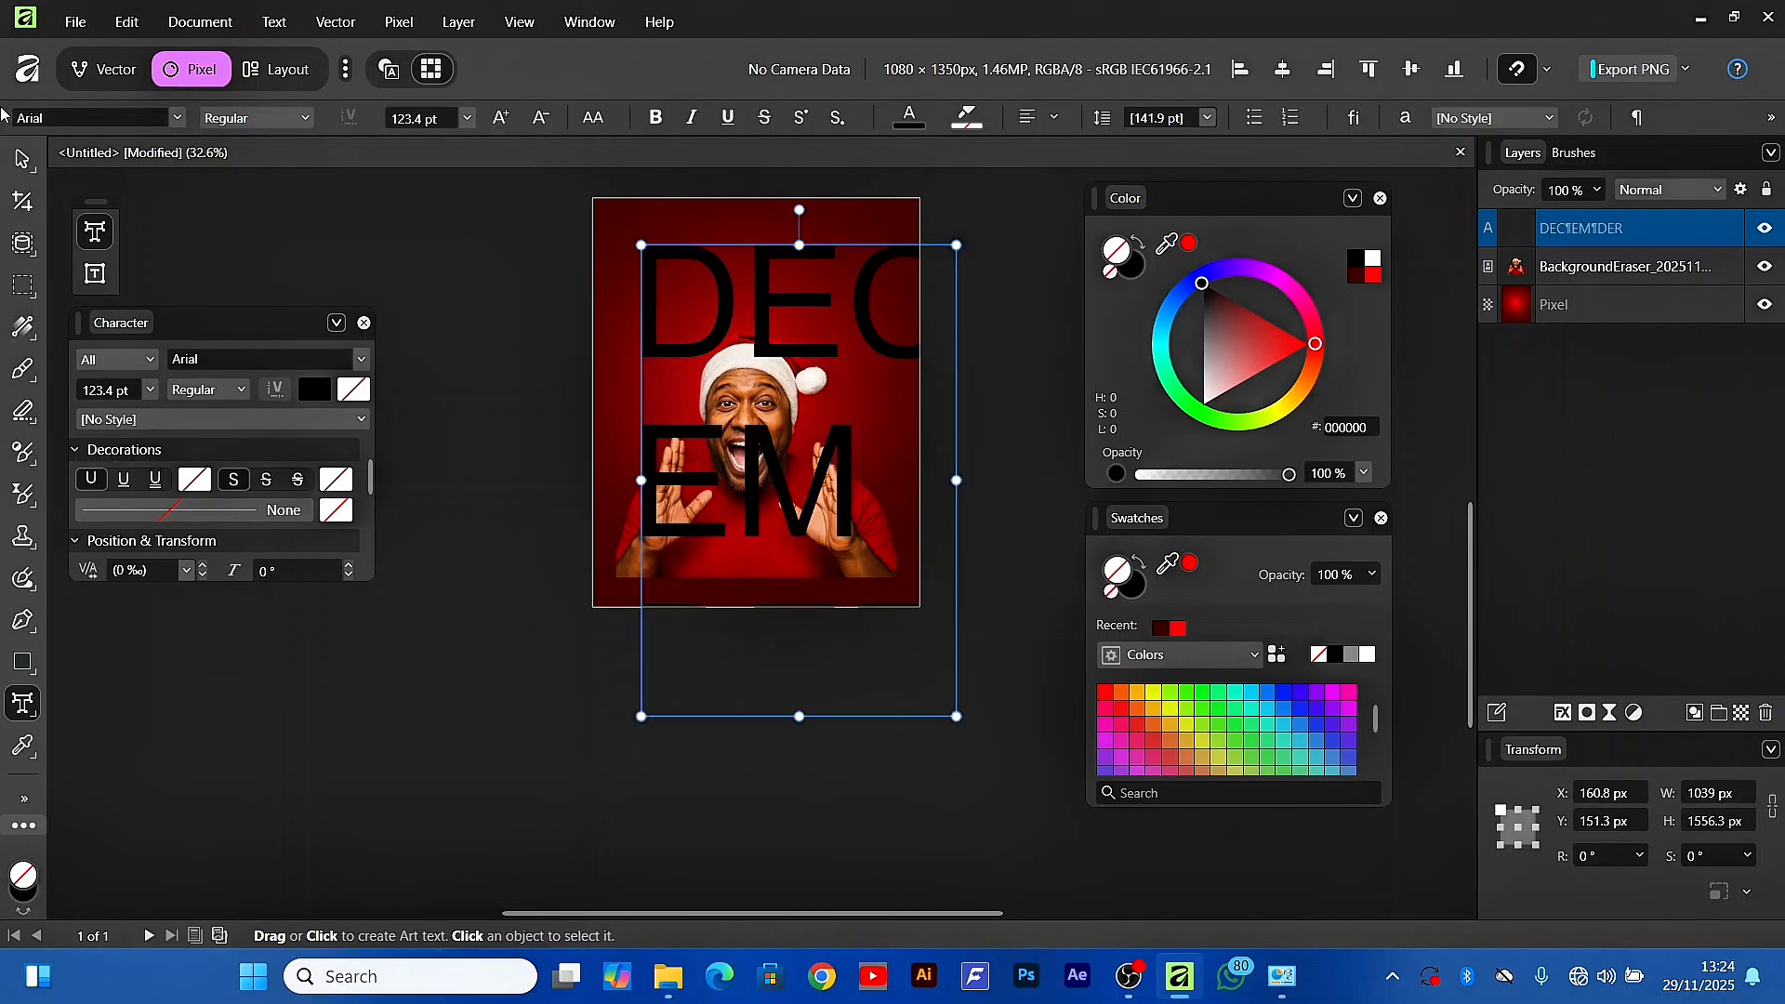
pyautogui.press('v')
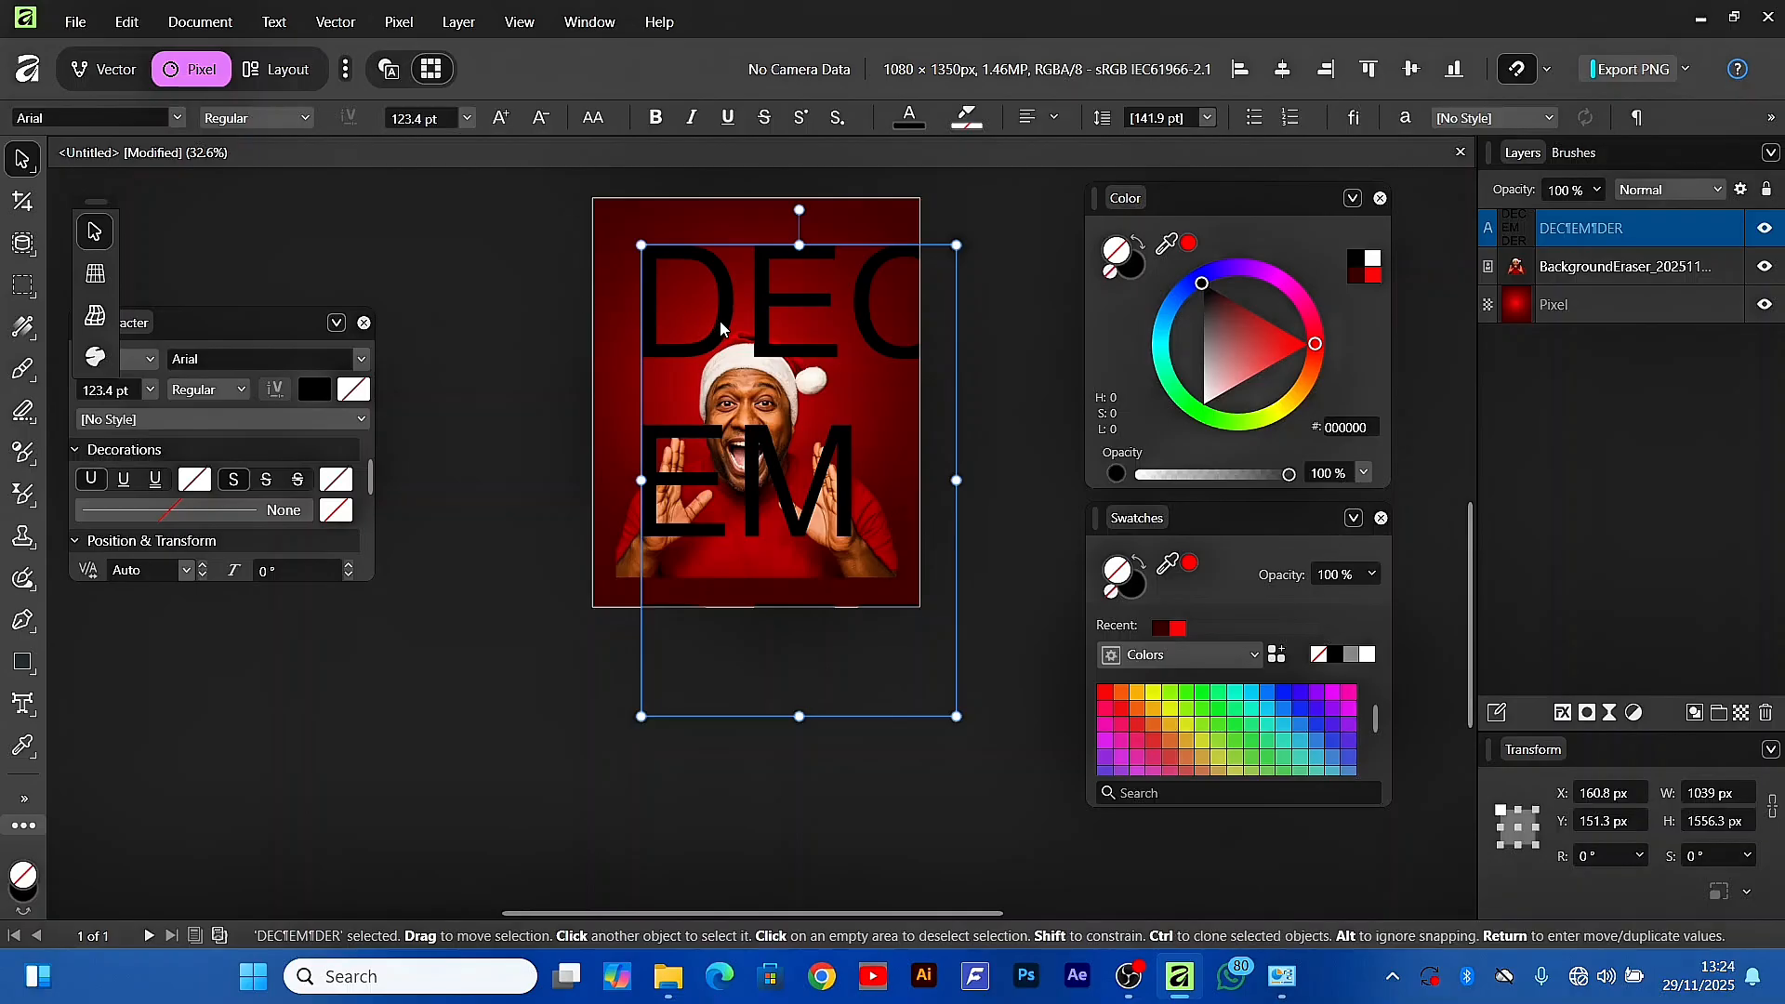
pyautogui.moveTo(722, 331); pyautogui.dragTo(700, 305)
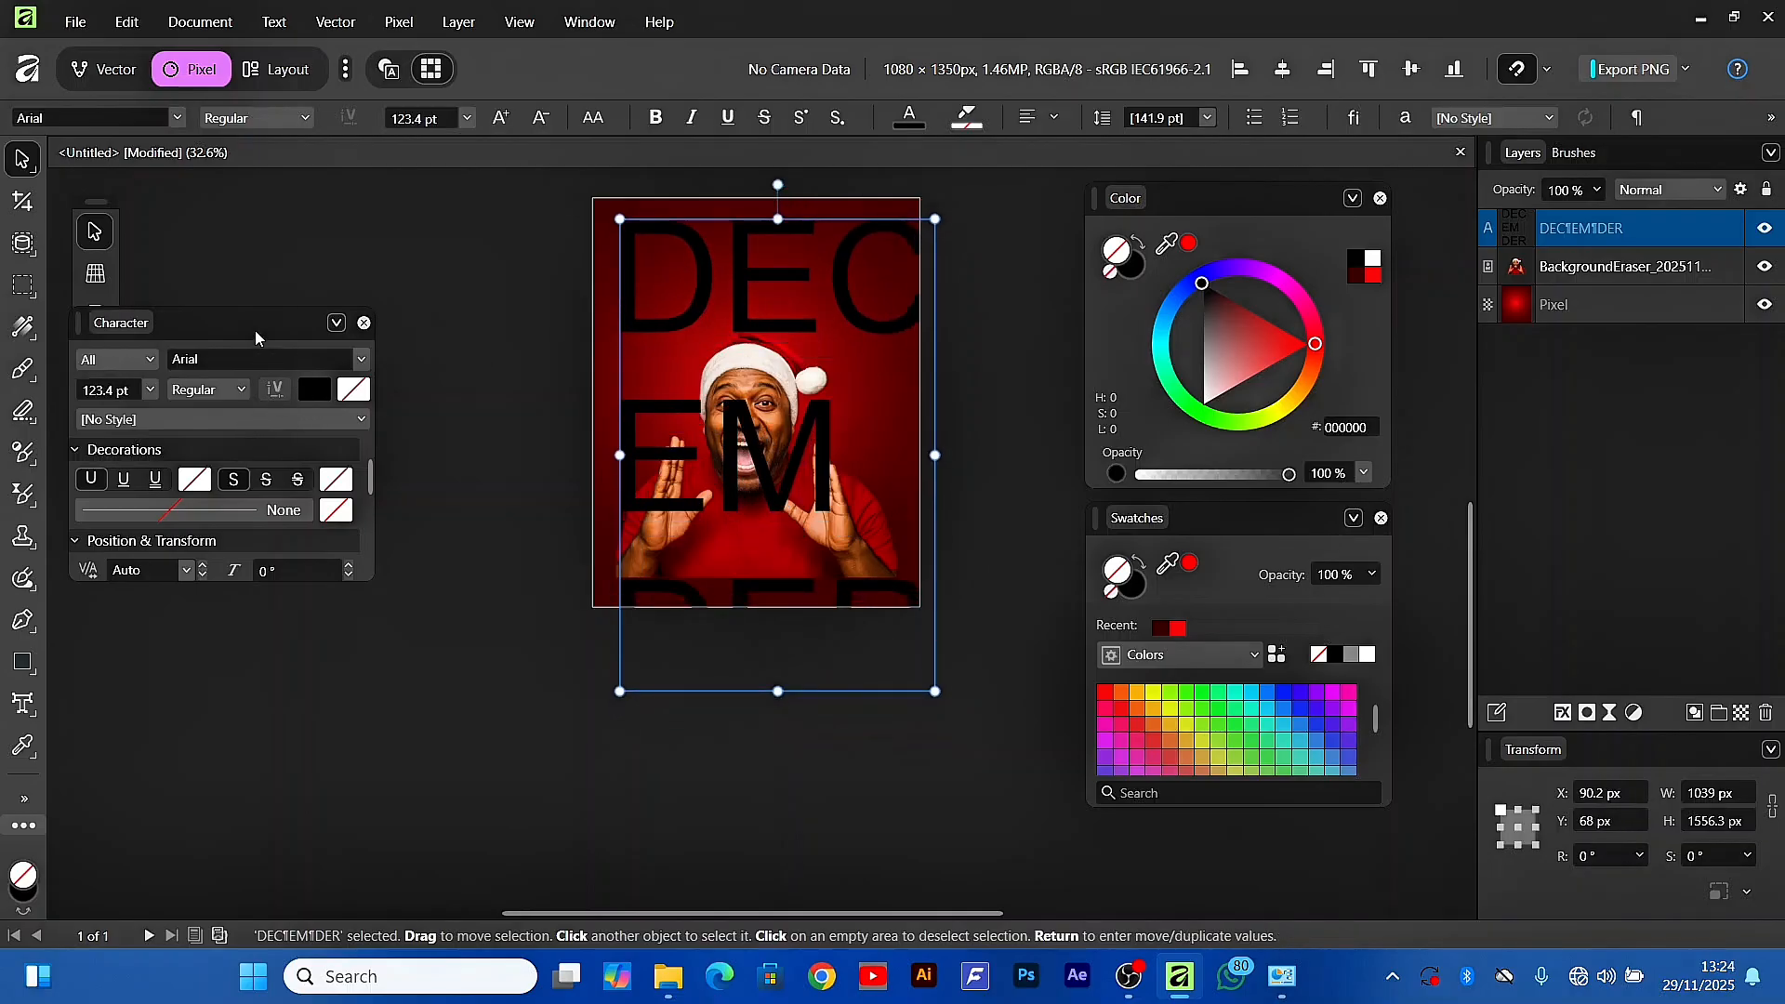
# Move the Character panel aside, fill the three-line text with white and set its font to Akira Expanded
pyautogui.moveTo(255, 331); pyautogui.dragTo(319, 236)
pyautogui.click(379, 295)
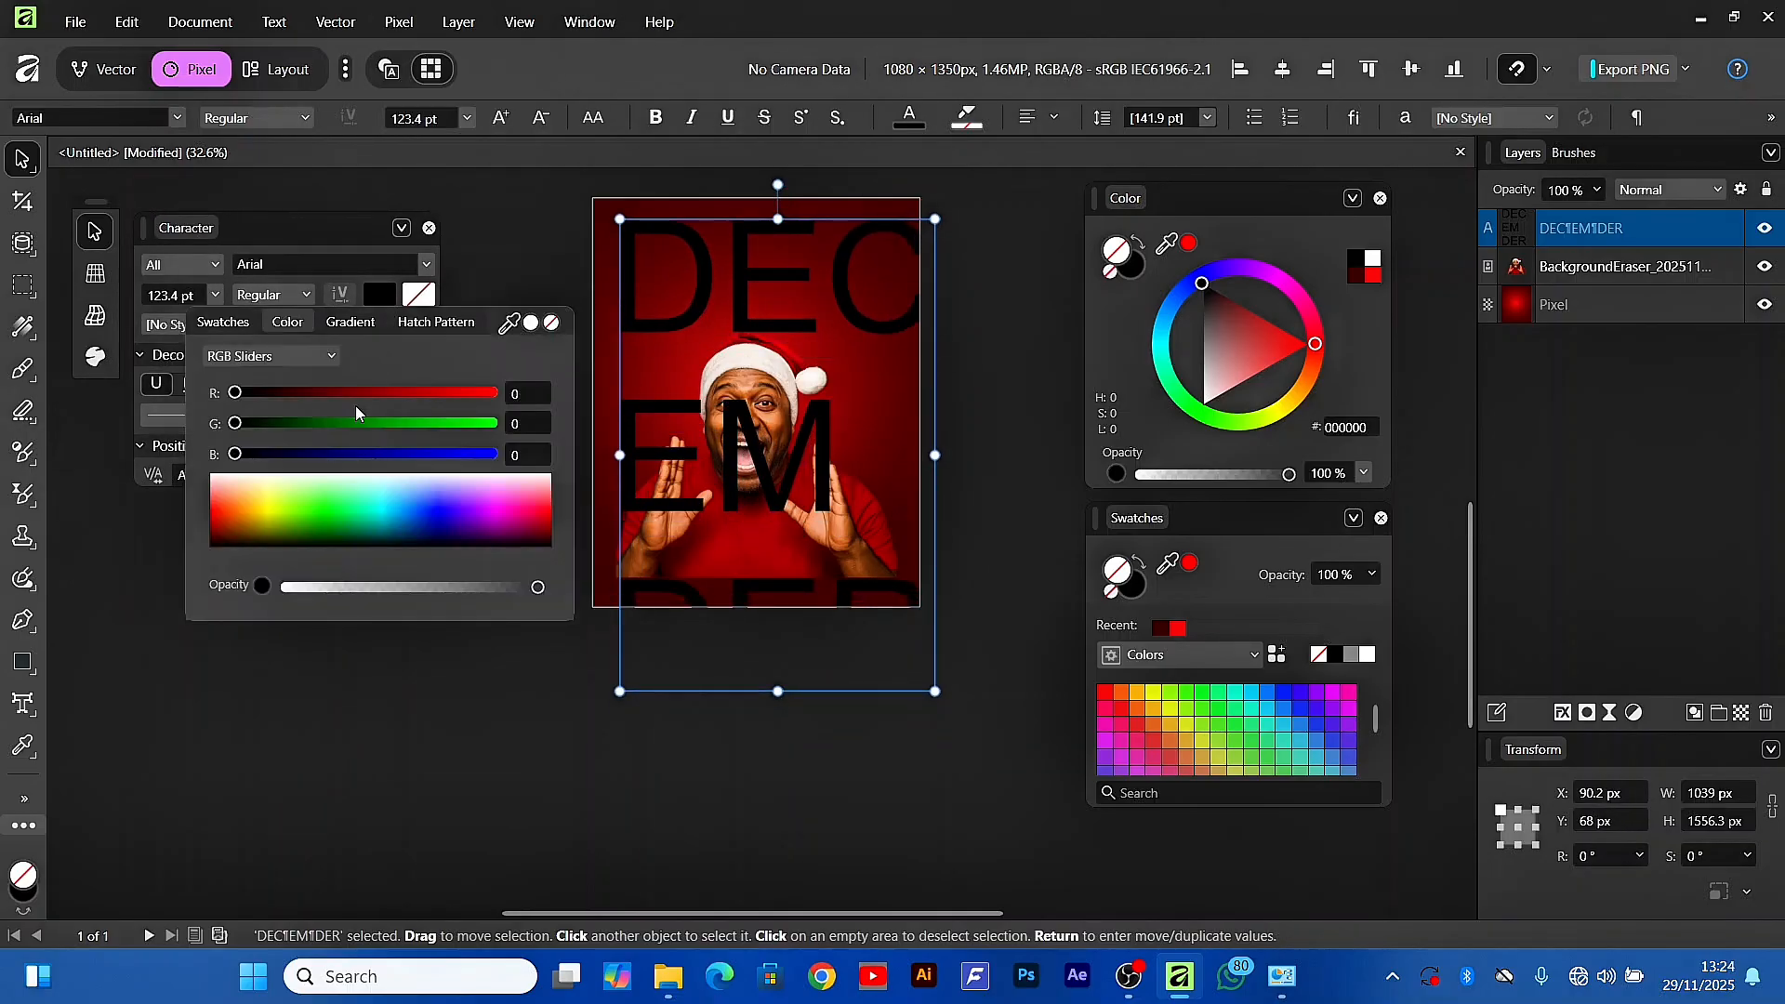
pyautogui.click(531, 323)
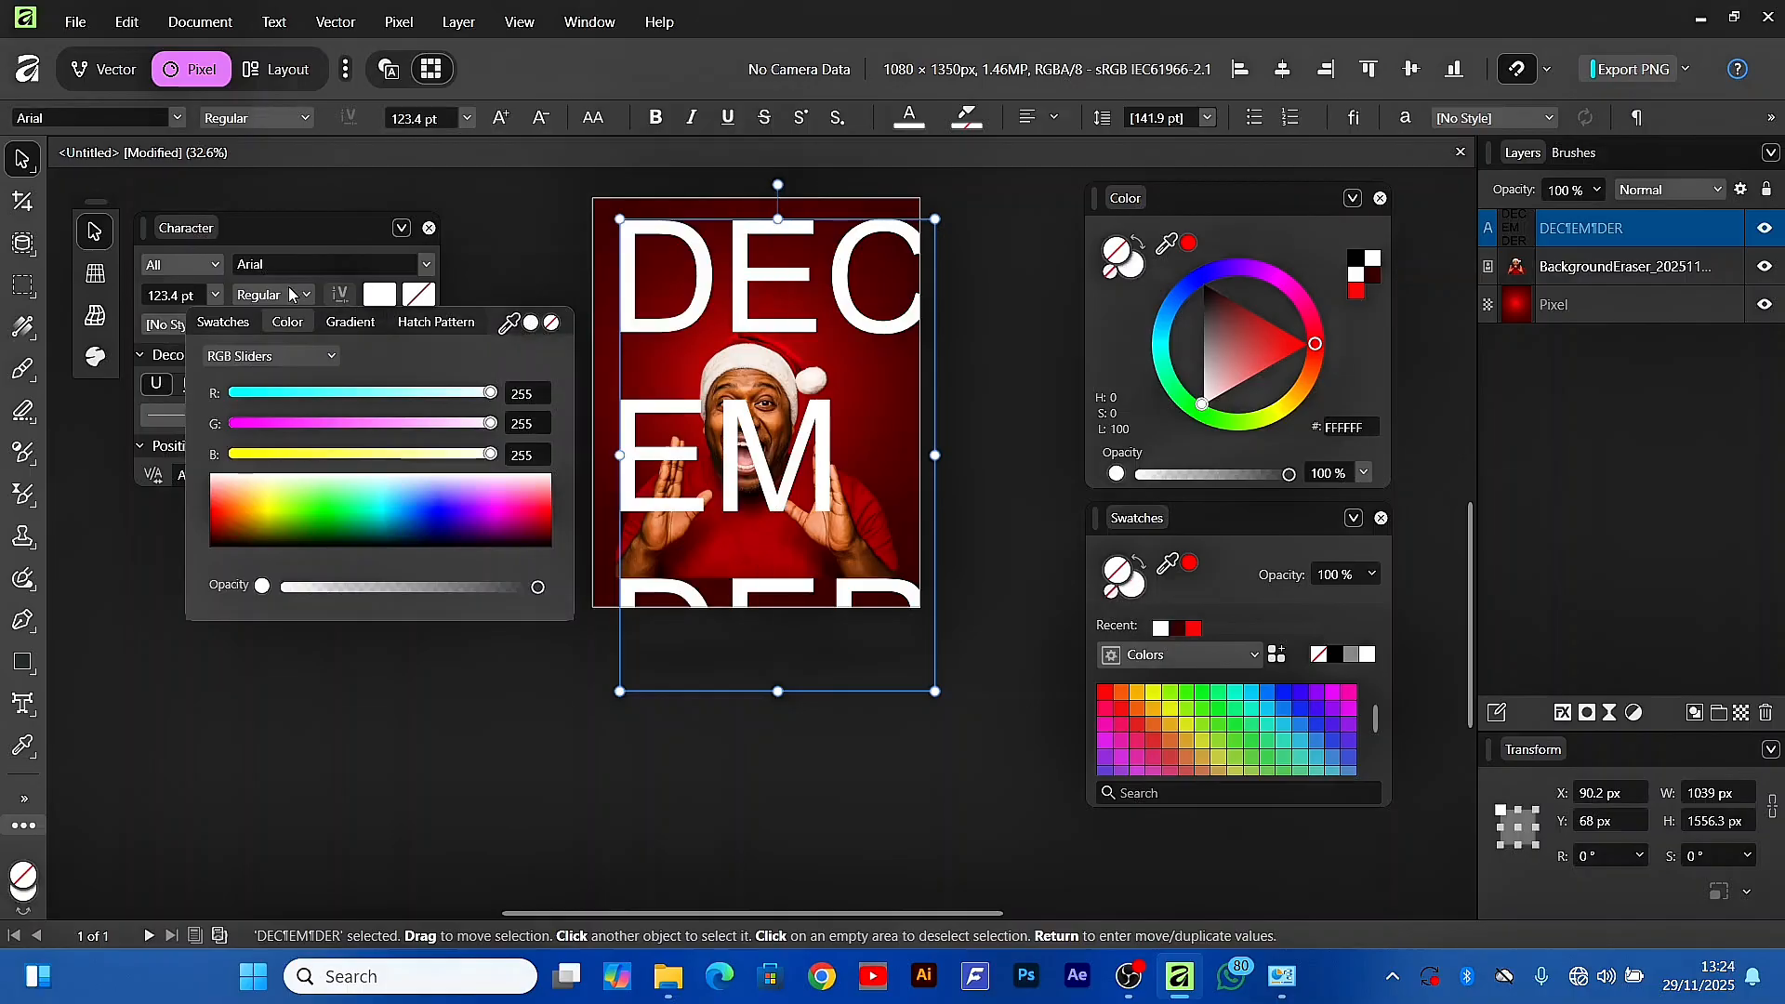
pyautogui.click(359, 264)
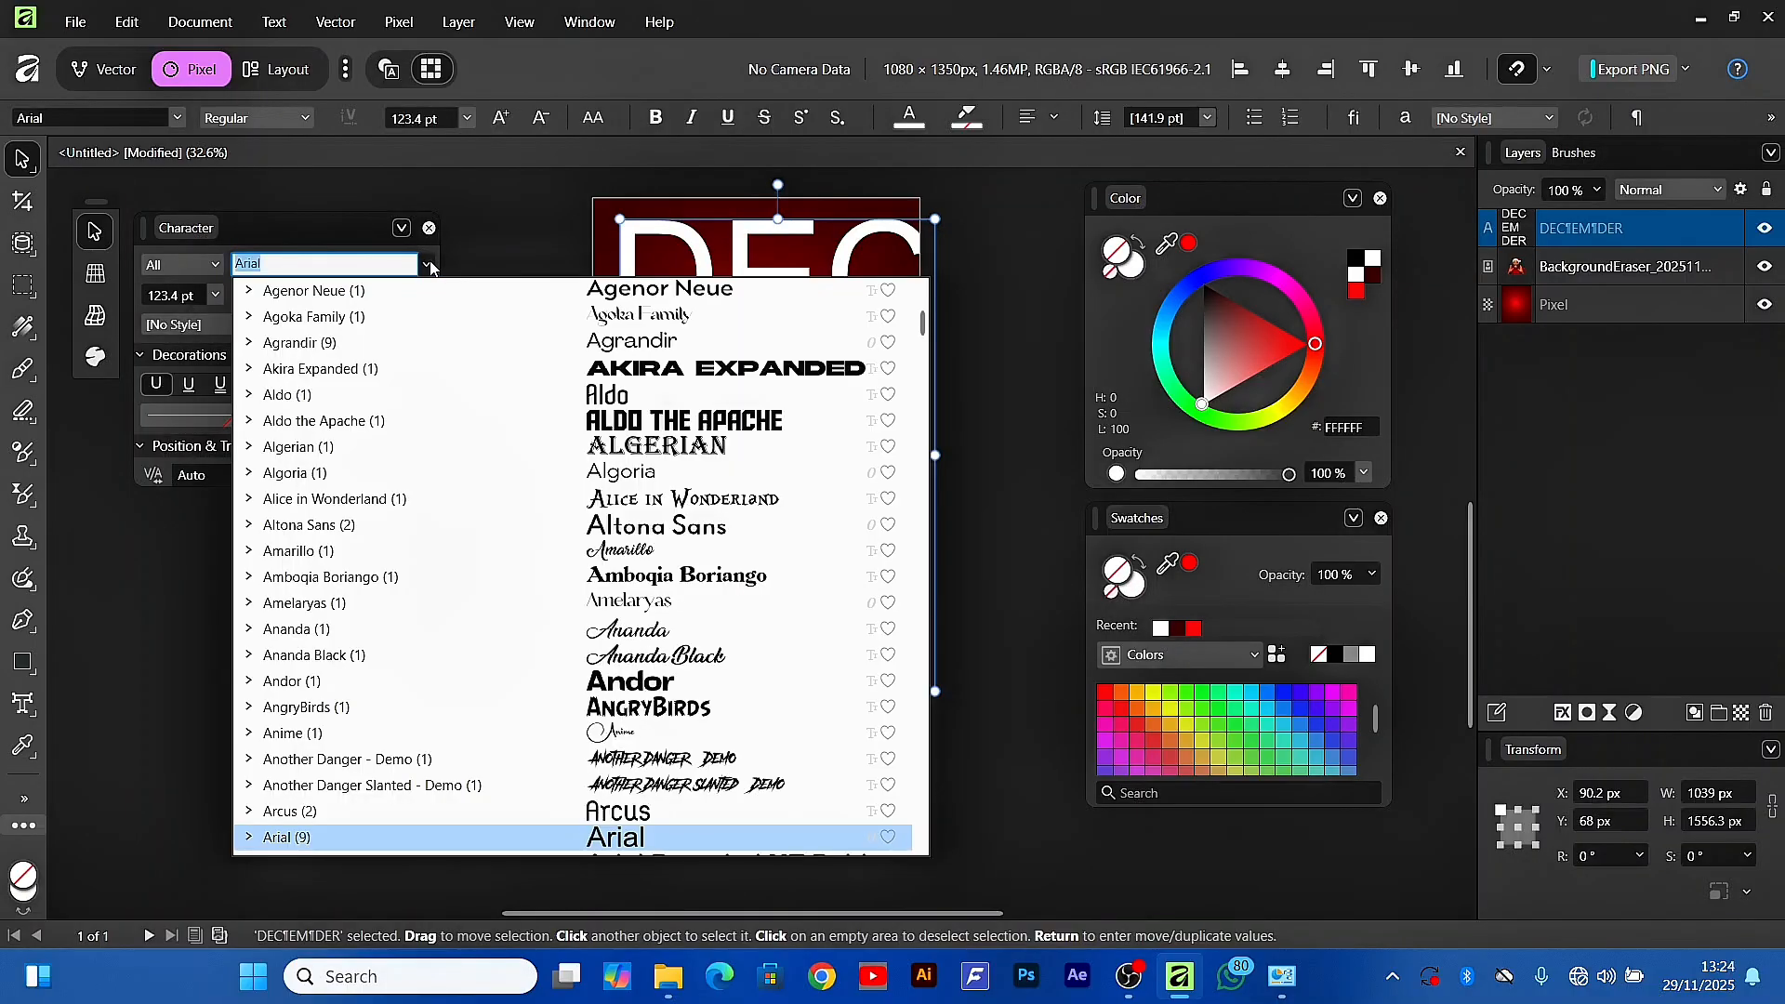
pyautogui.click(645, 376)
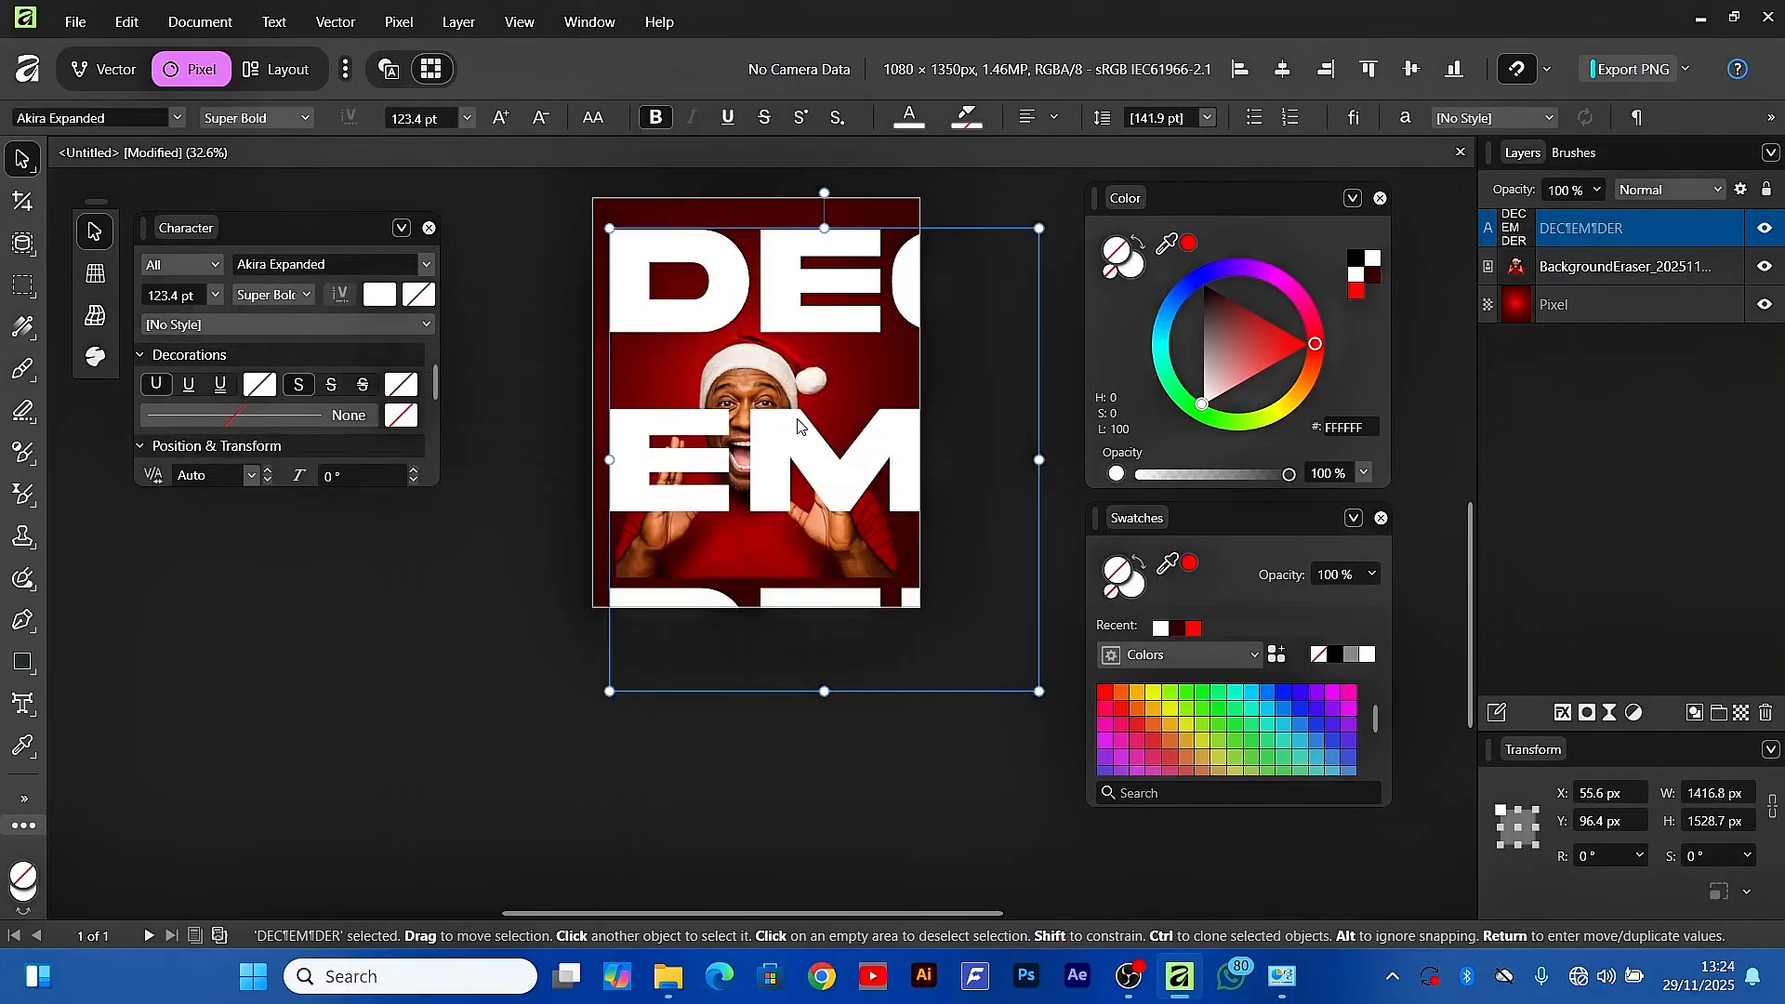
# Lengthen the Character panel, then scale the three-line text proportionally down to about 65.1 pt and place it over the man's head
pyautogui.moveTo(797, 425); pyautogui.dragTo(729, 405)
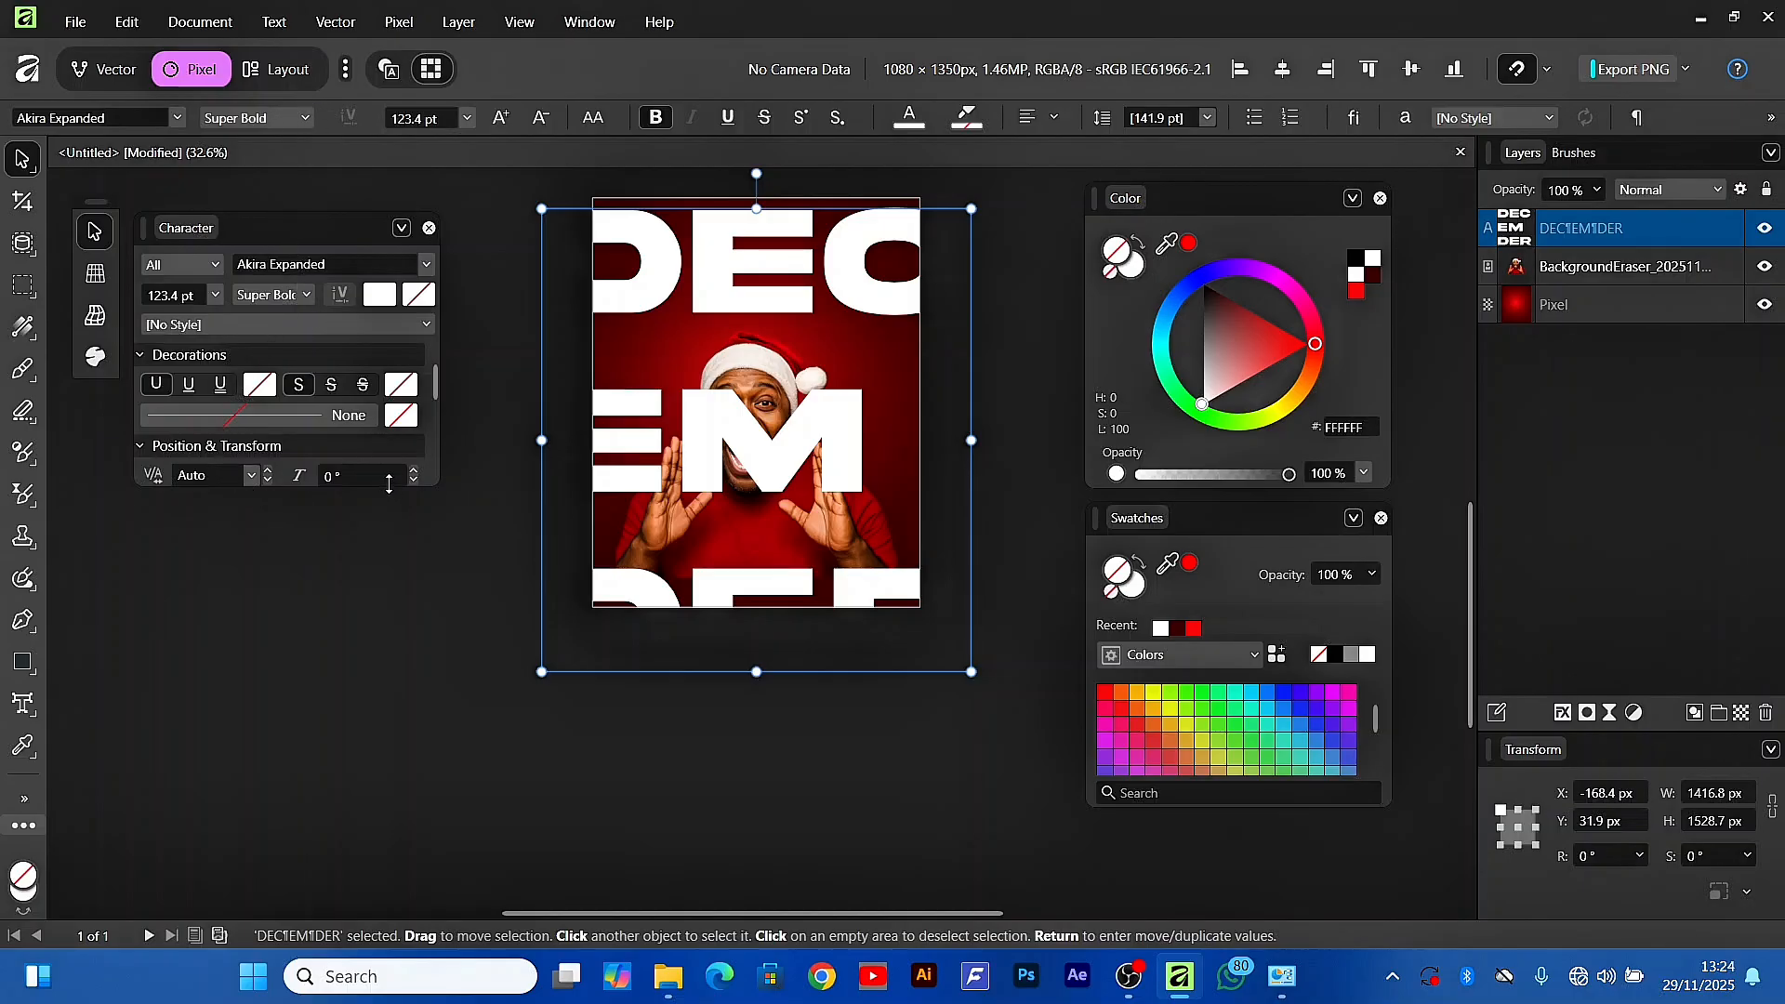
pyautogui.moveTo(387, 485); pyautogui.dragTo(383, 652)
pyautogui.moveTo(781, 416); pyautogui.dragTo(766, 384)
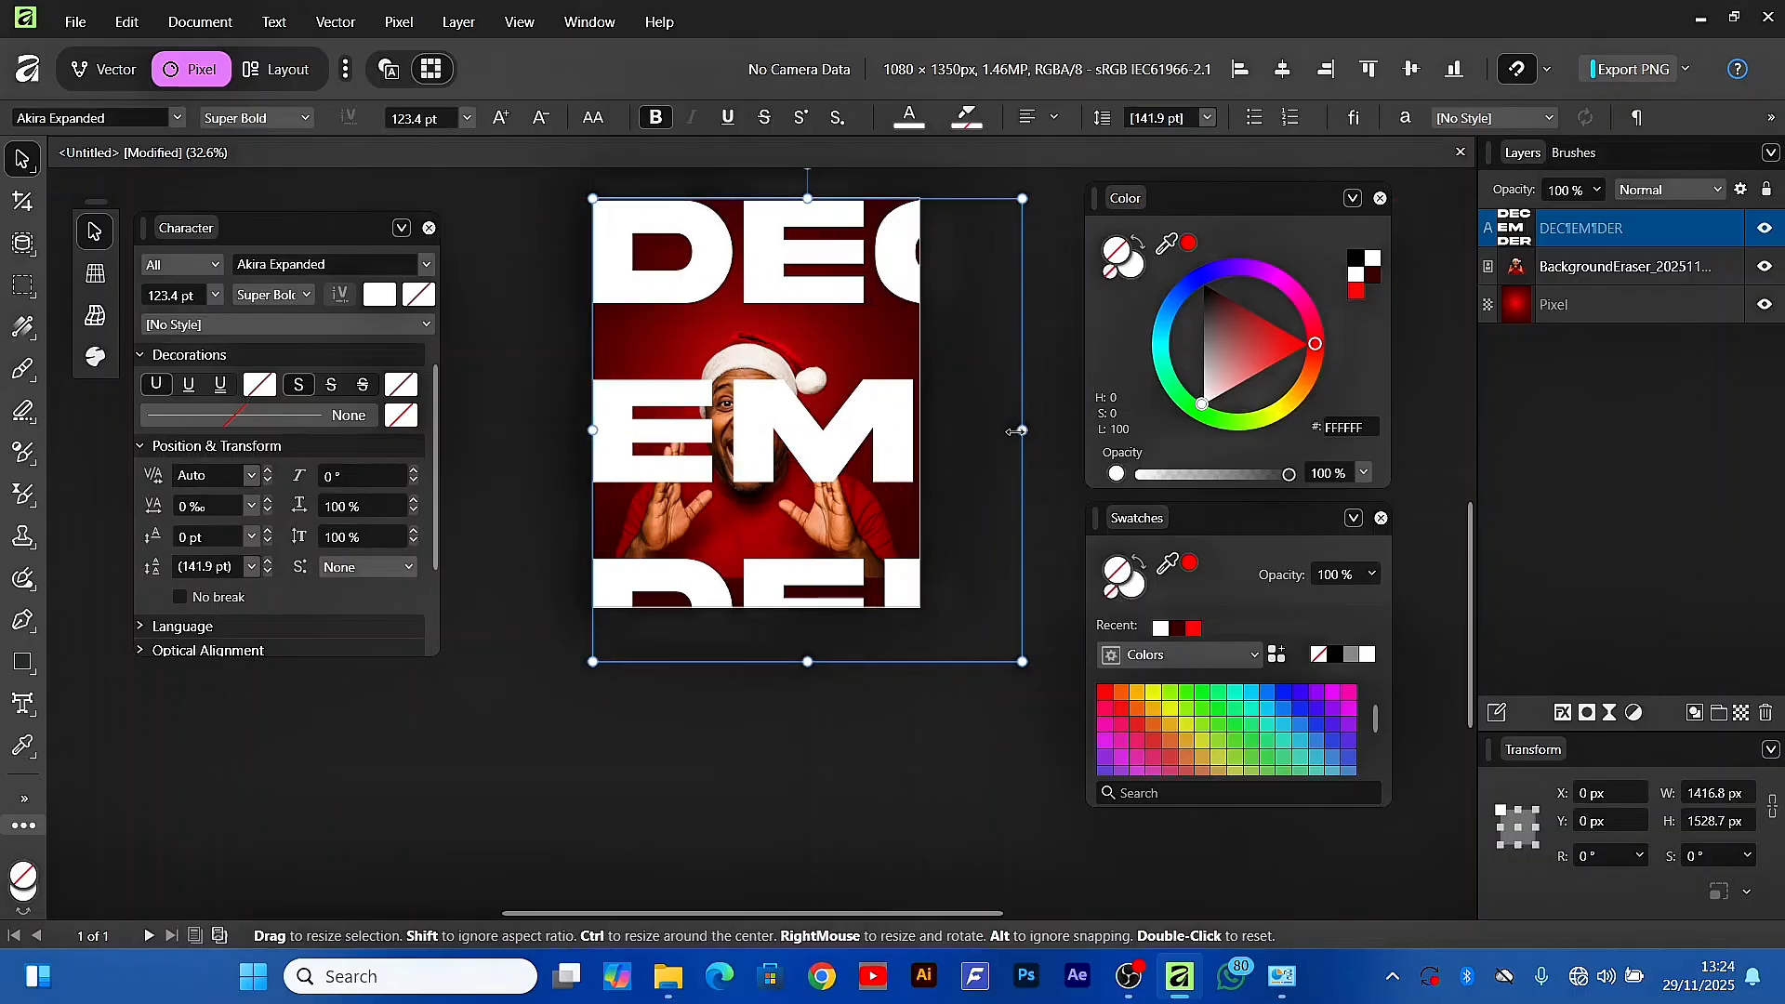
pyautogui.moveTo(1016, 431); pyautogui.dragTo(939, 402)
pyautogui.moveTo(850, 446); pyautogui.dragTo(891, 404)
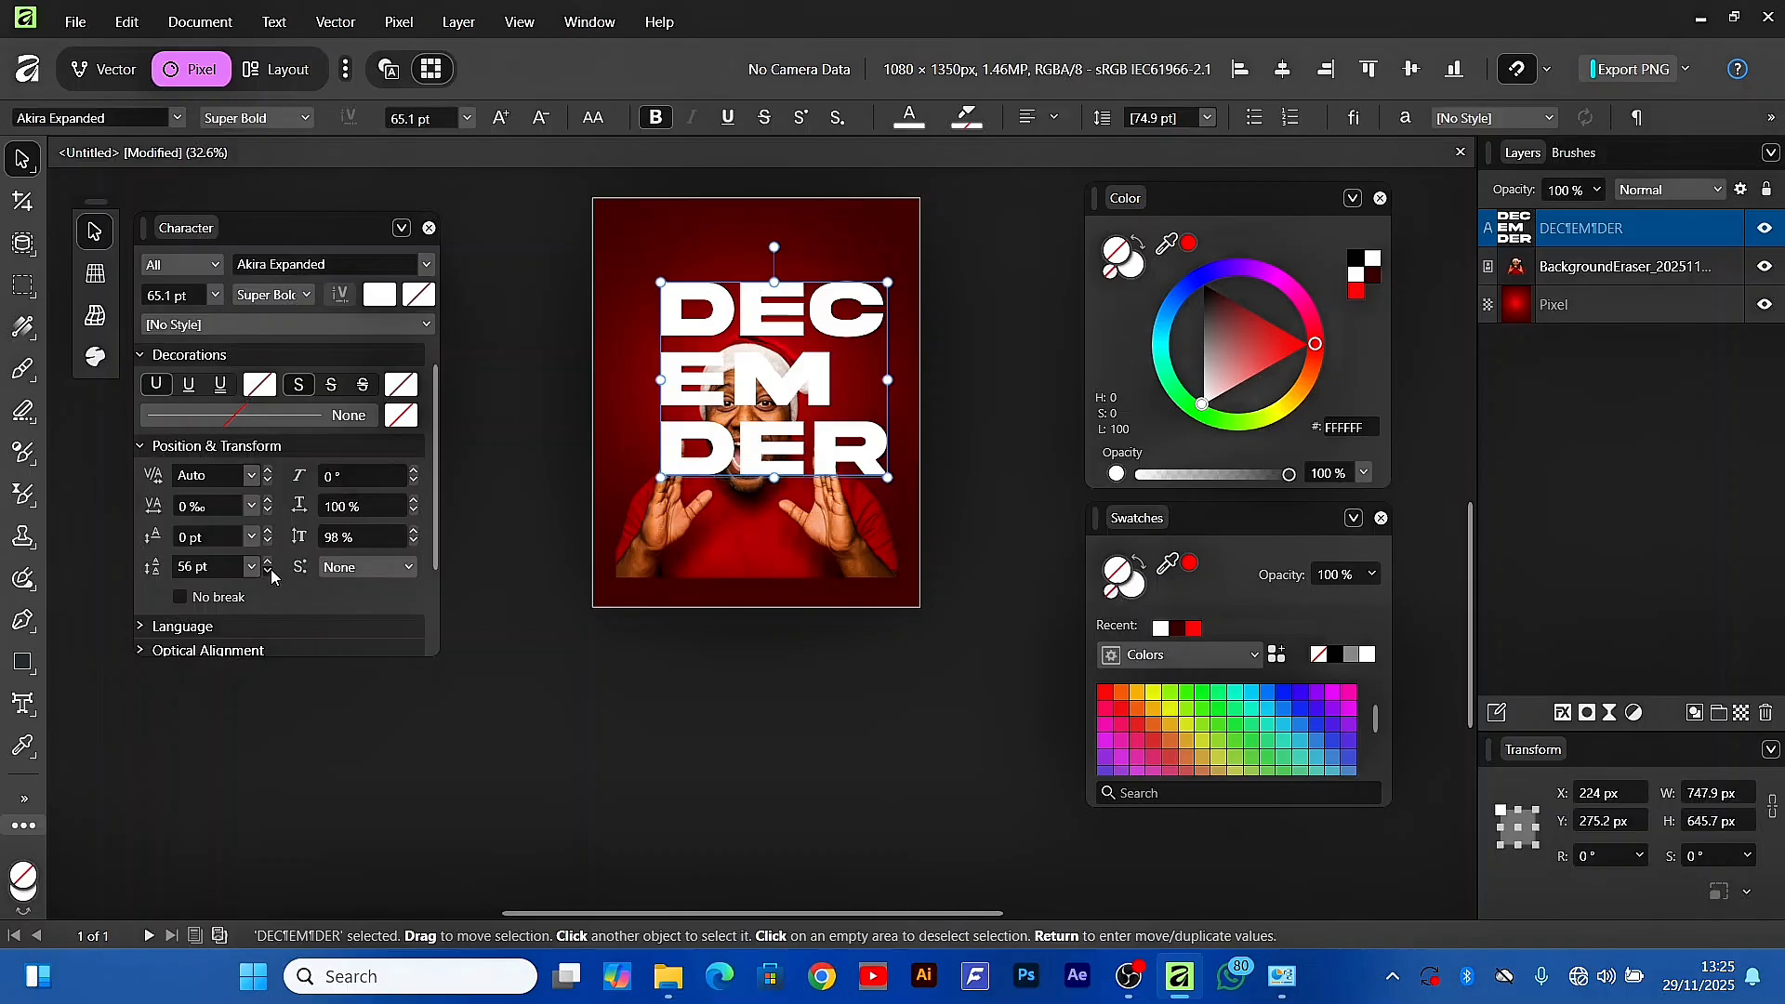
# Tighten the leading of the three-line text to 48 pt
pyautogui.click(268, 571)
pyautogui.click(268, 571)
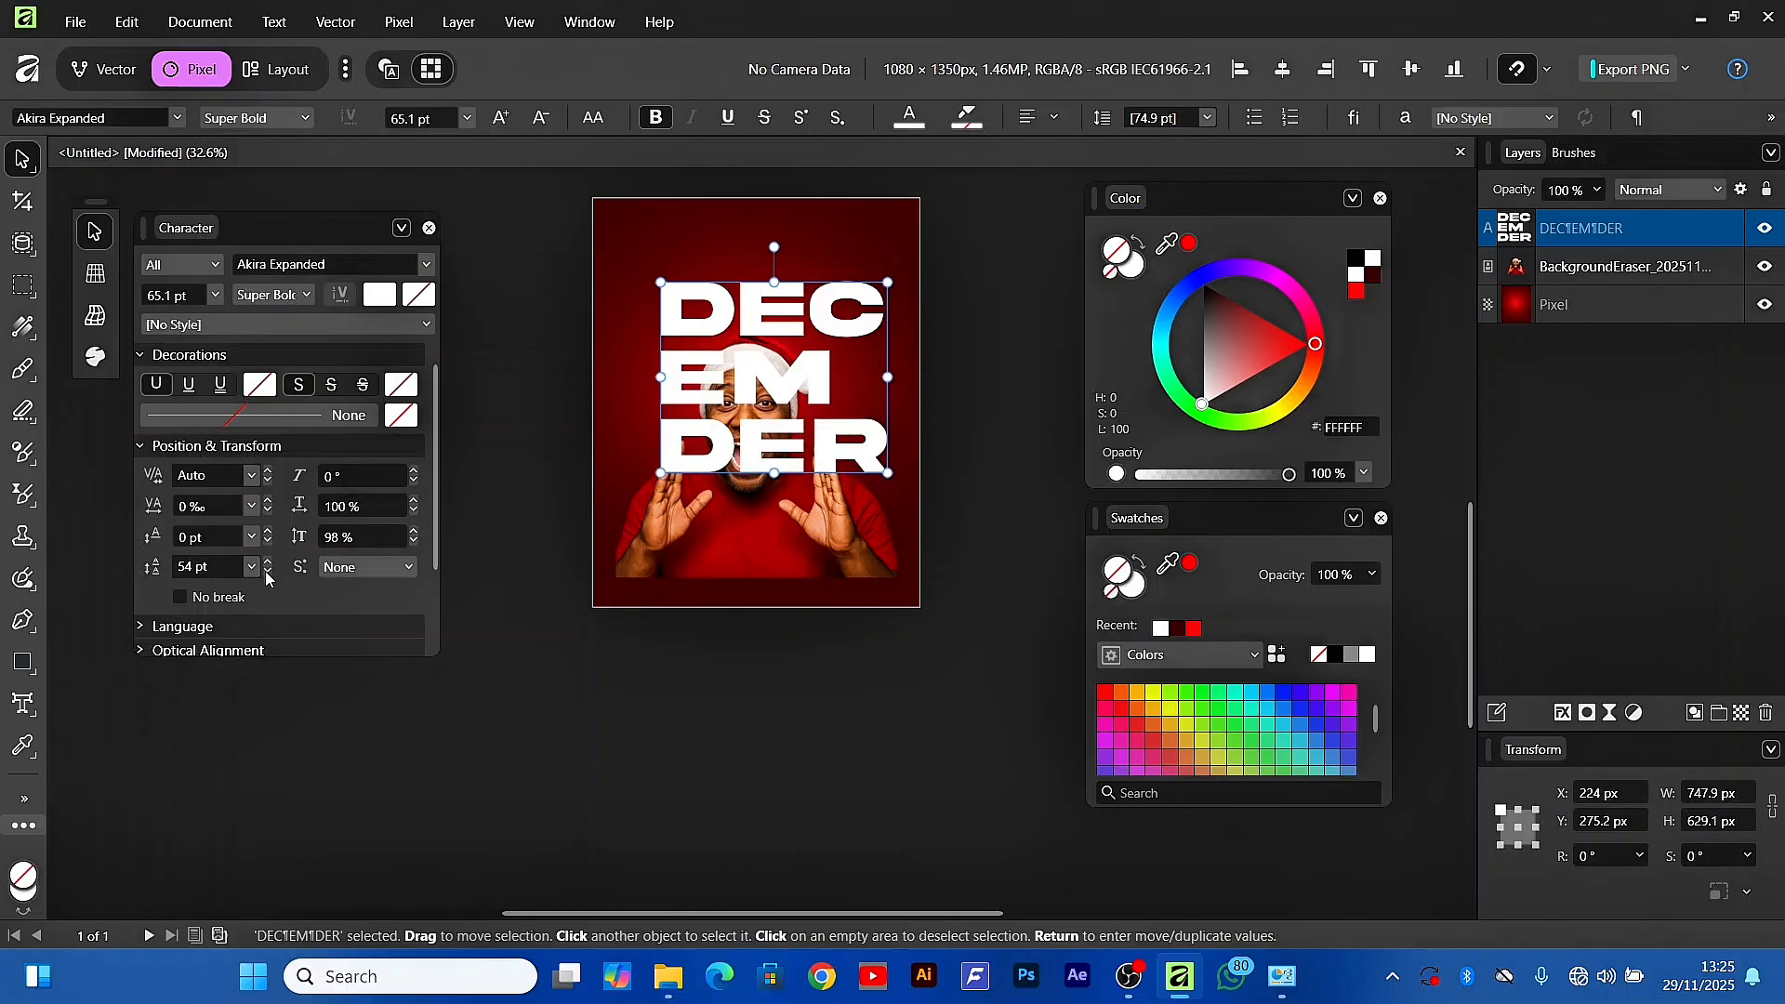
pyautogui.click(268, 571)
pyautogui.click(267, 571)
pyautogui.click(268, 571)
pyautogui.click(268, 571)
pyautogui.click(267, 571)
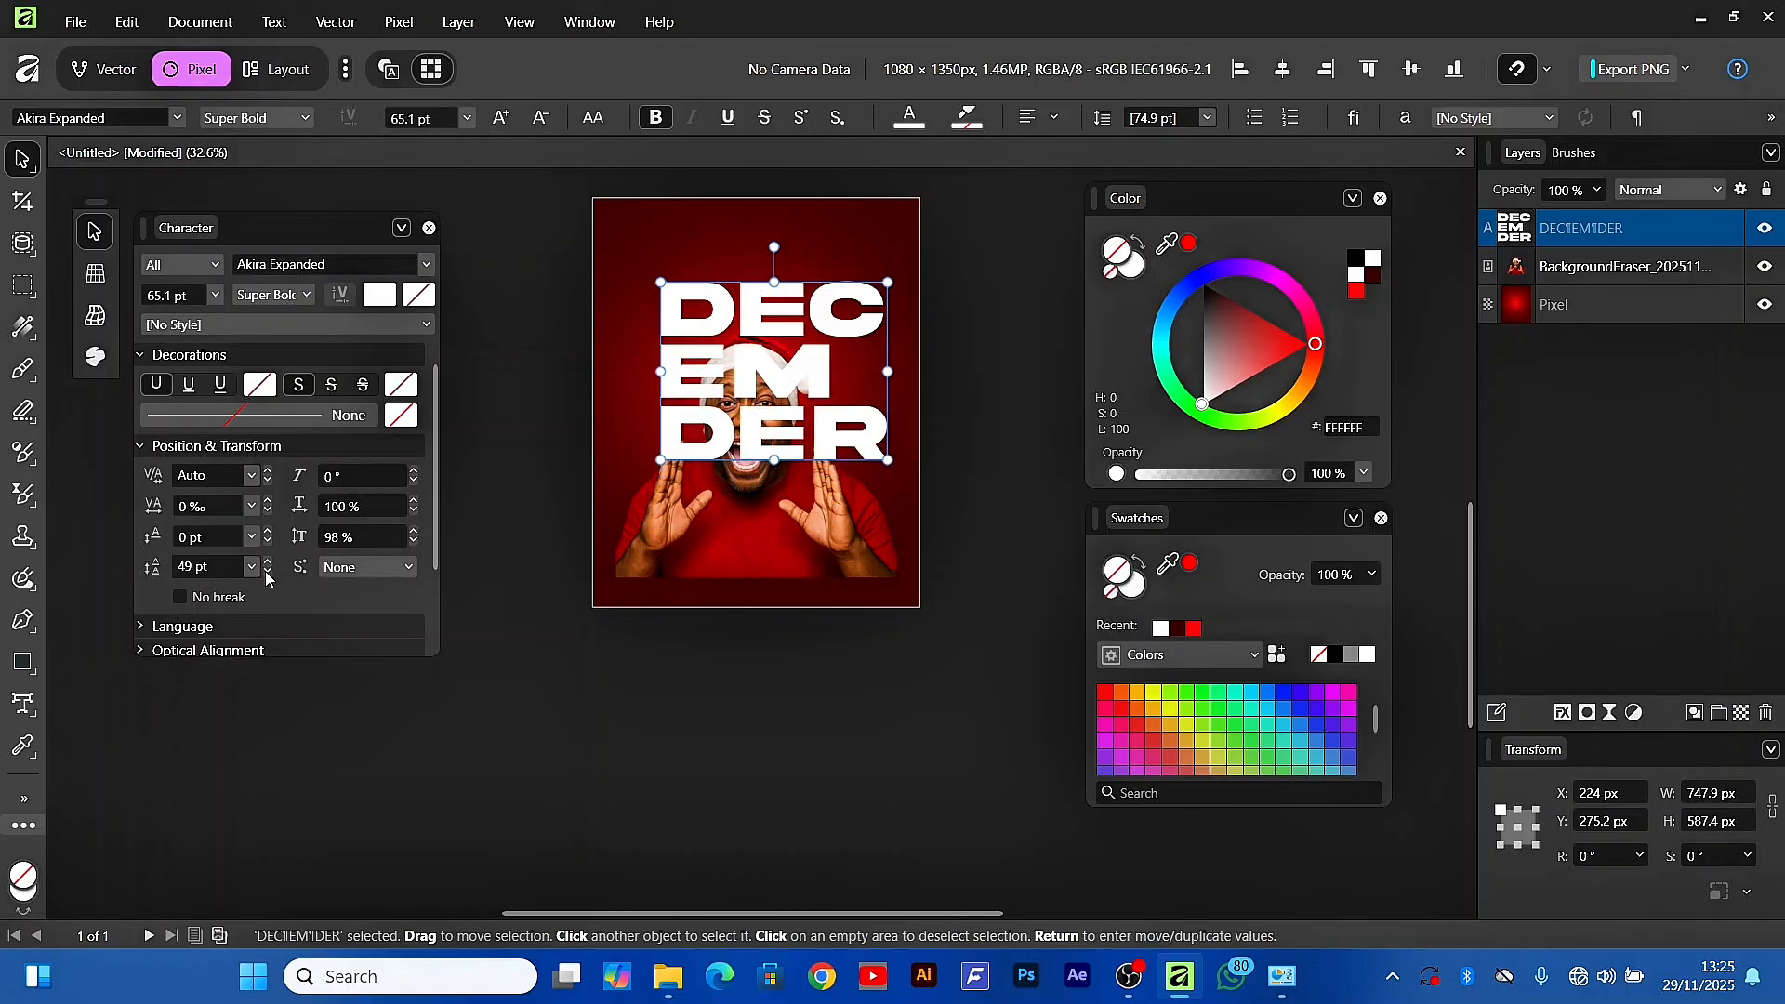
pyautogui.click(268, 571)
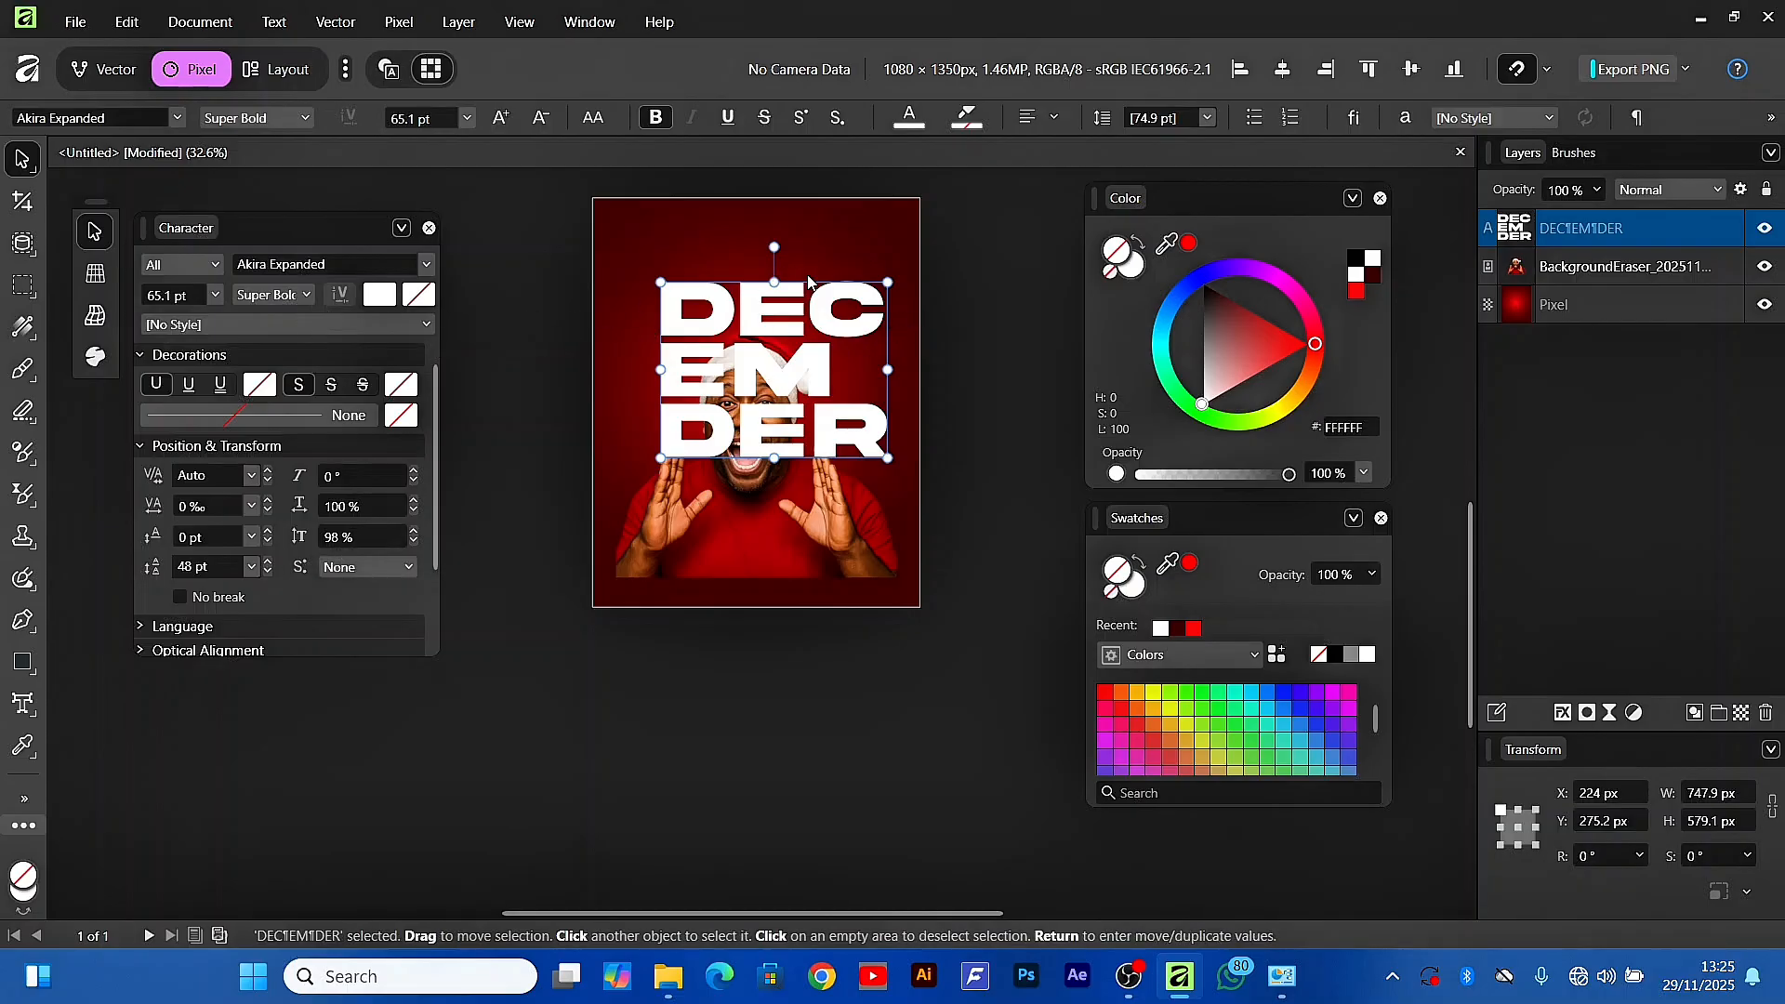
# Align the three-line text to center and position it over the man's face at about X 166 px, Y 336 px
pyautogui.moveTo(755, 369); pyautogui.dragTo(728, 376)
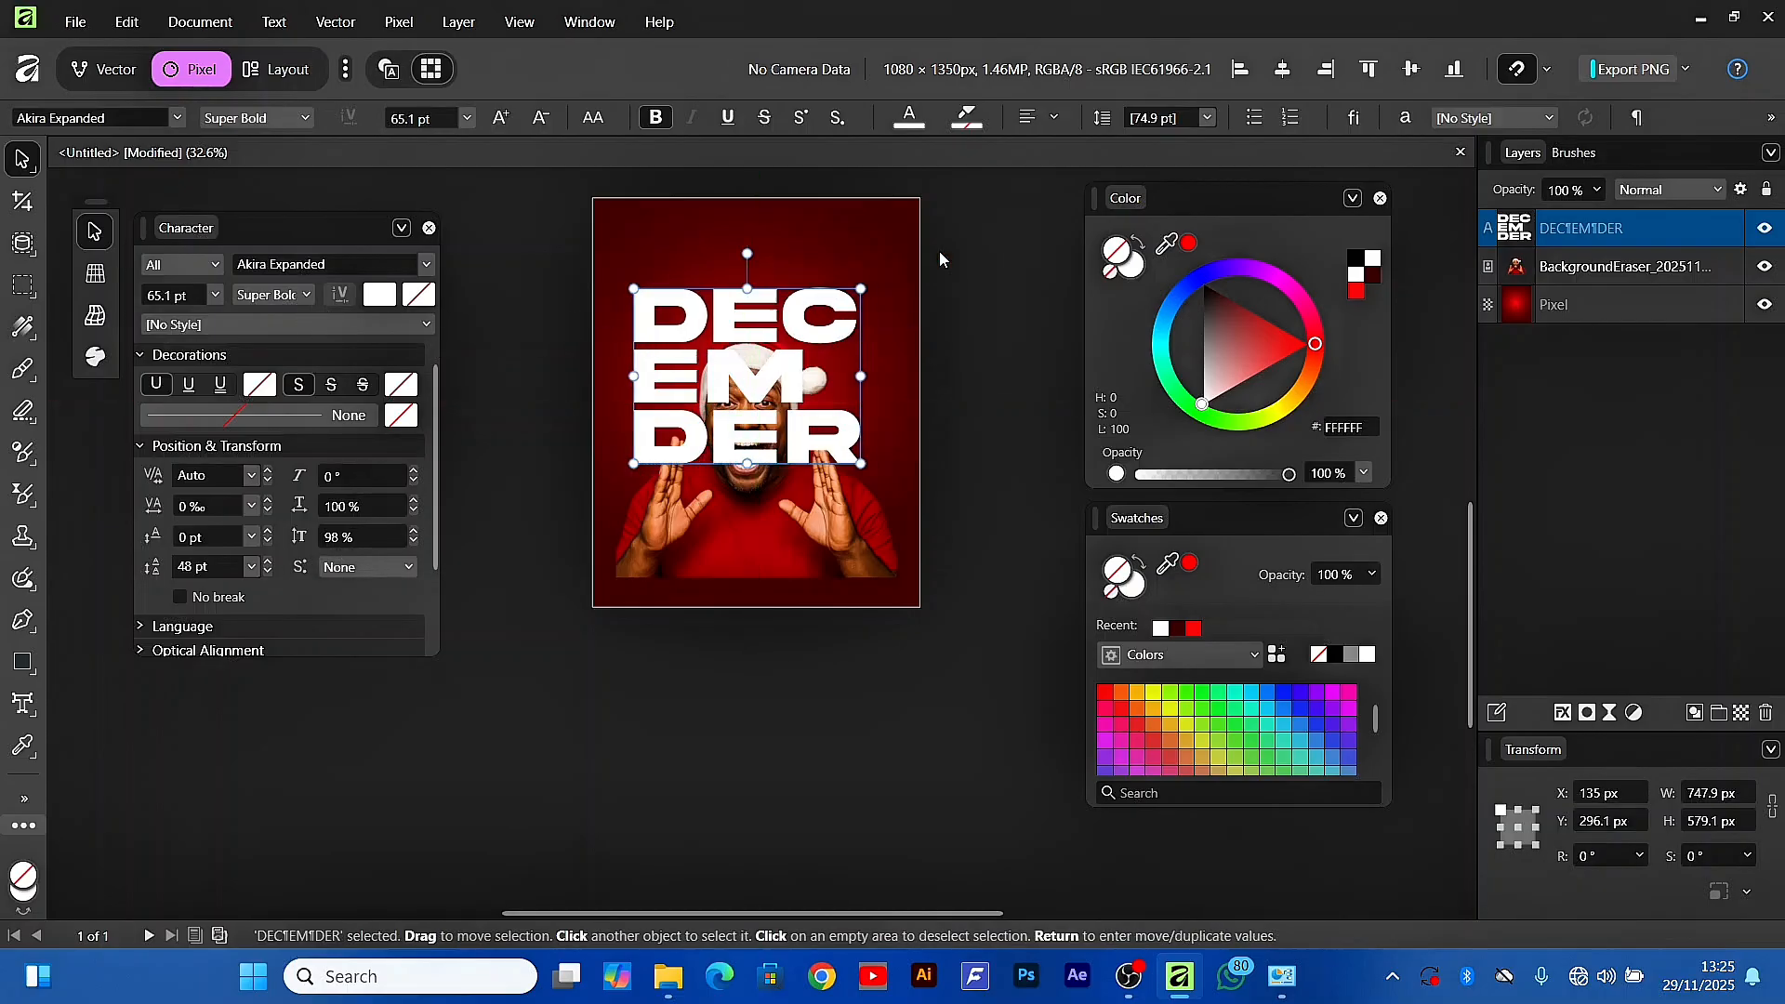
pyautogui.click(1054, 118)
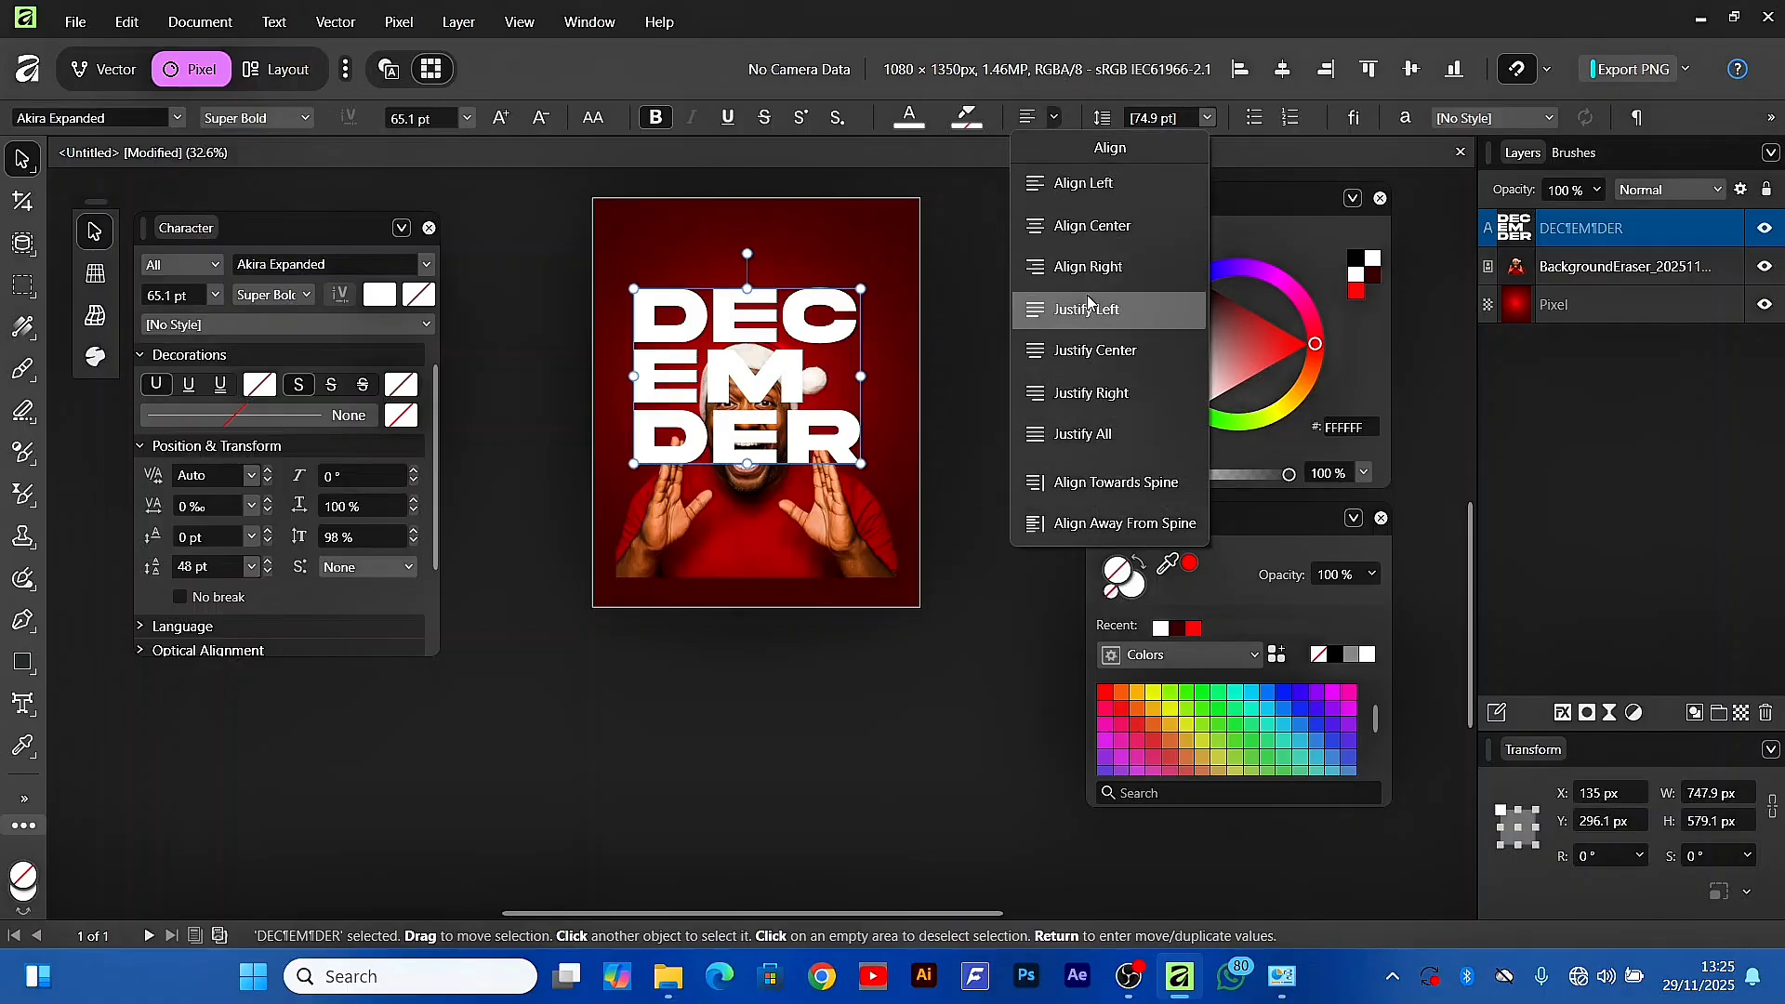
pyautogui.click(1097, 226)
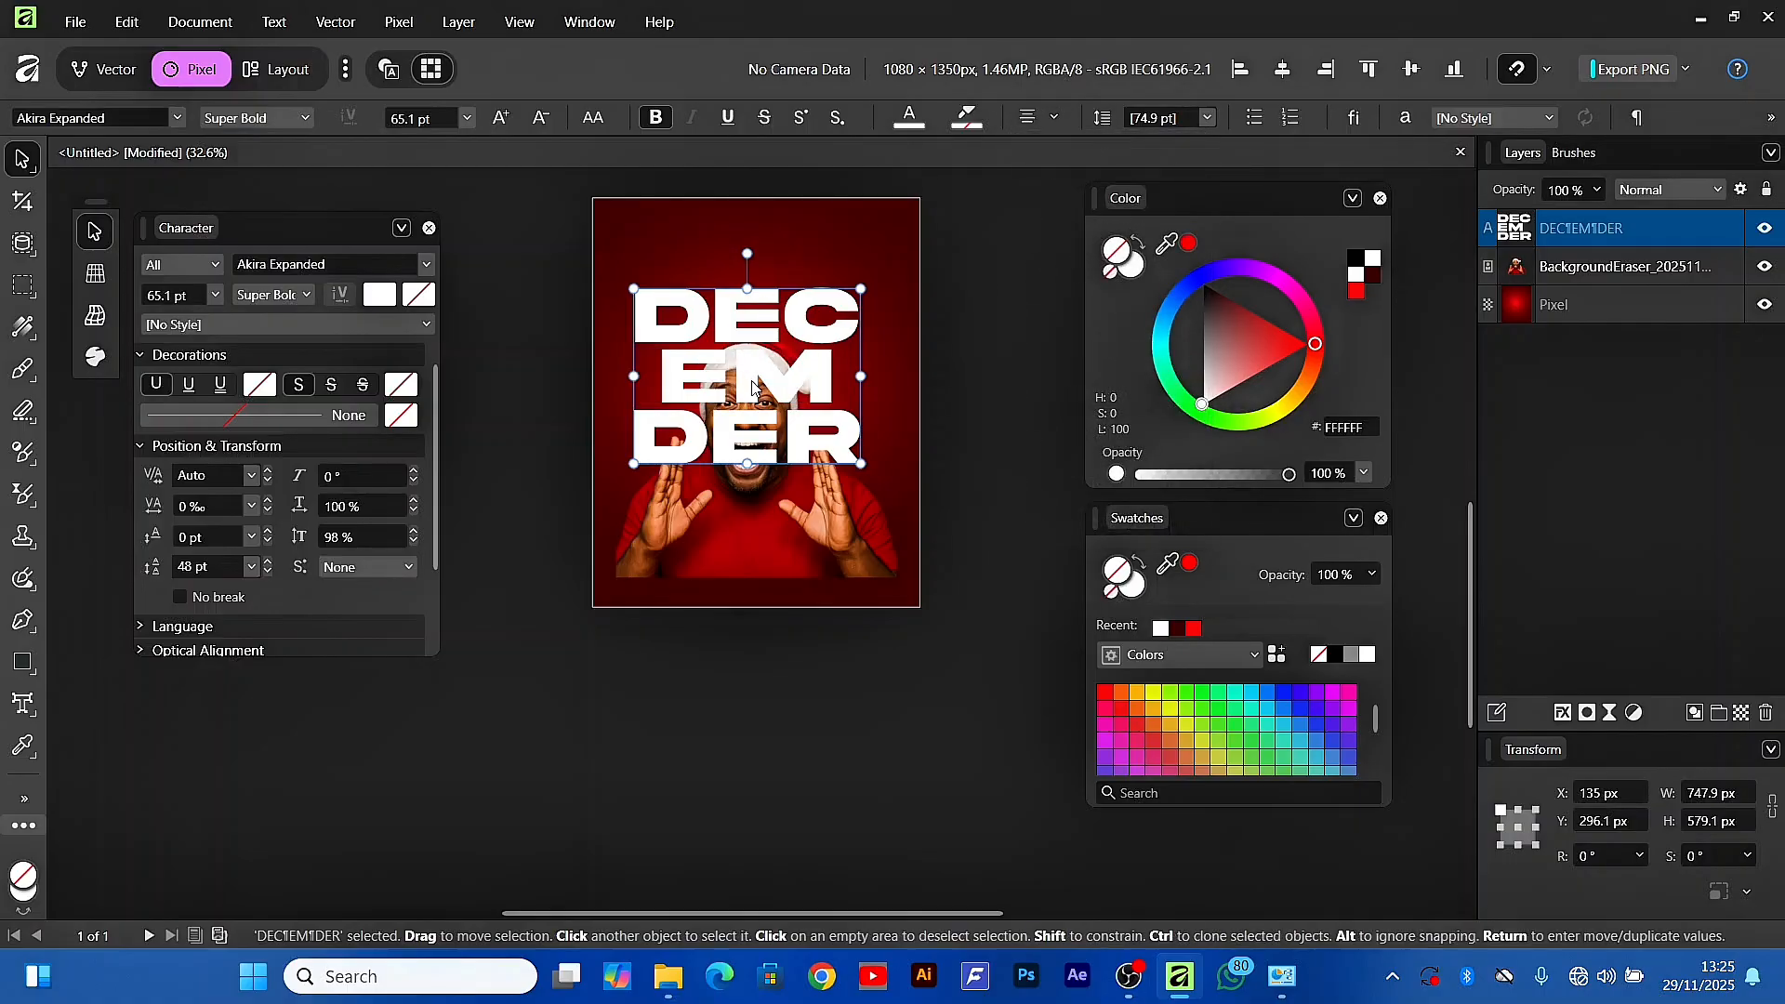
pyautogui.moveTo(751, 386); pyautogui.dragTo(759, 403)
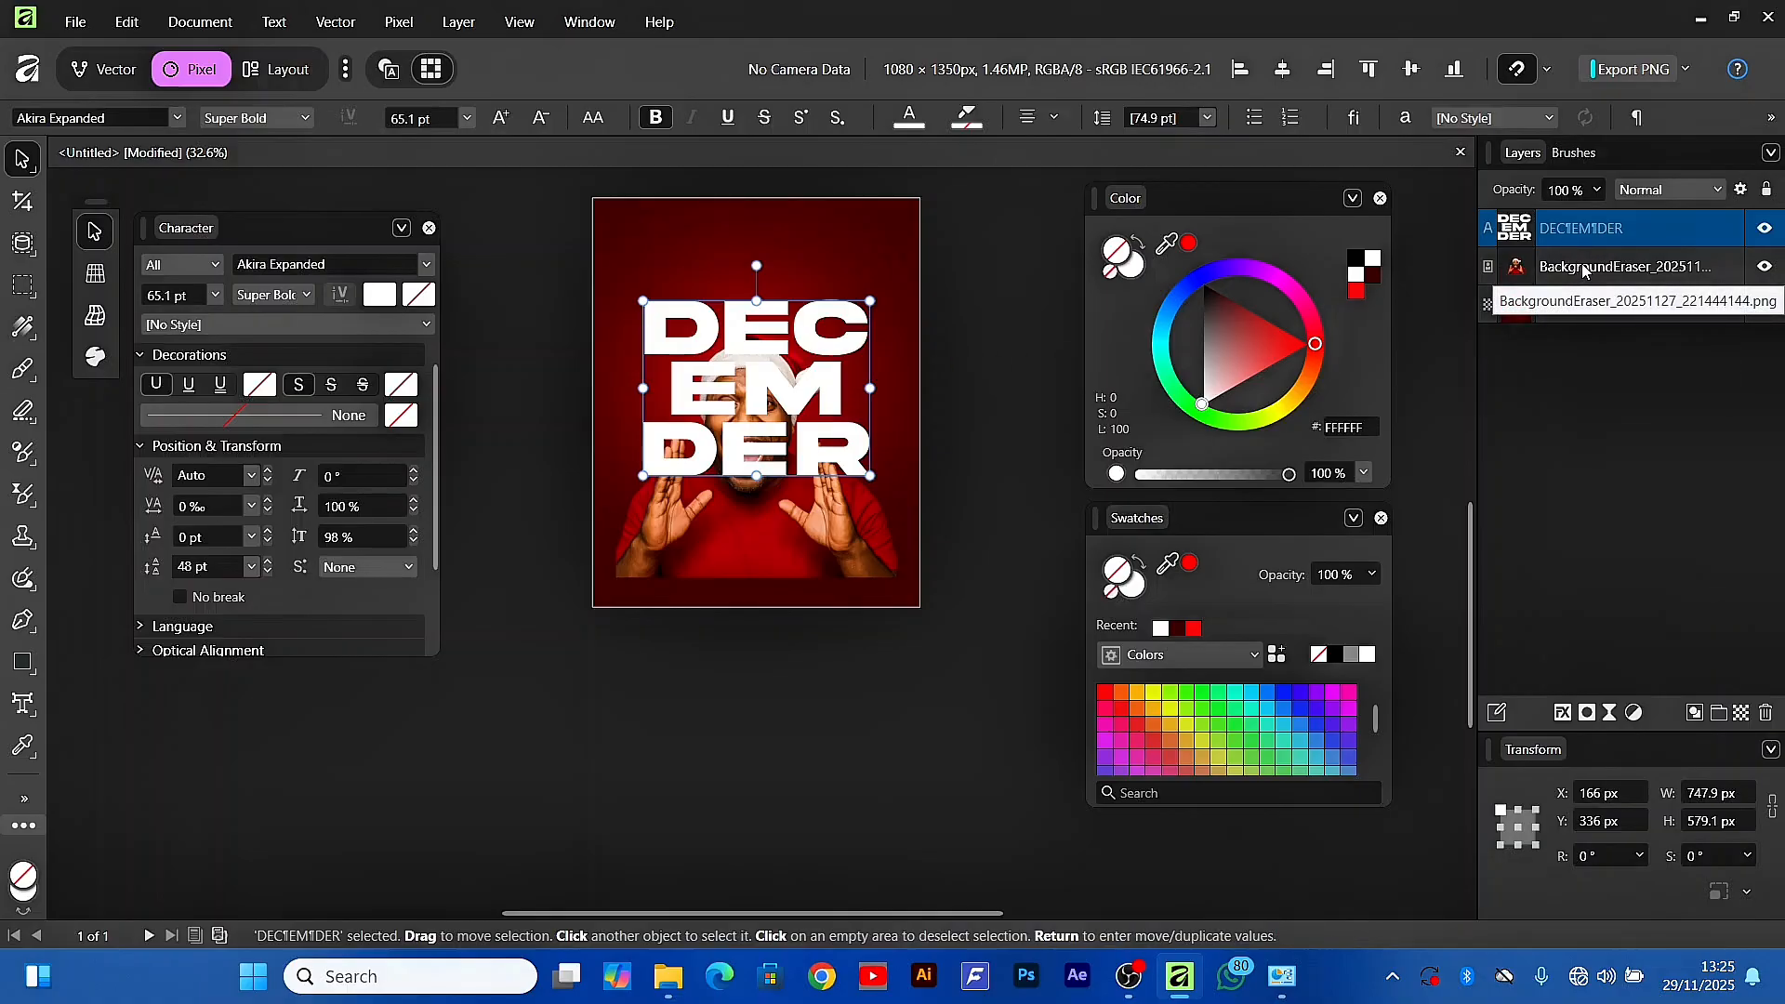
# Move the man's image layer above the three-line text layer so he stands in front, and select the text layer
pyautogui.moveTo(1582, 264); pyautogui.dragTo(1586, 228)
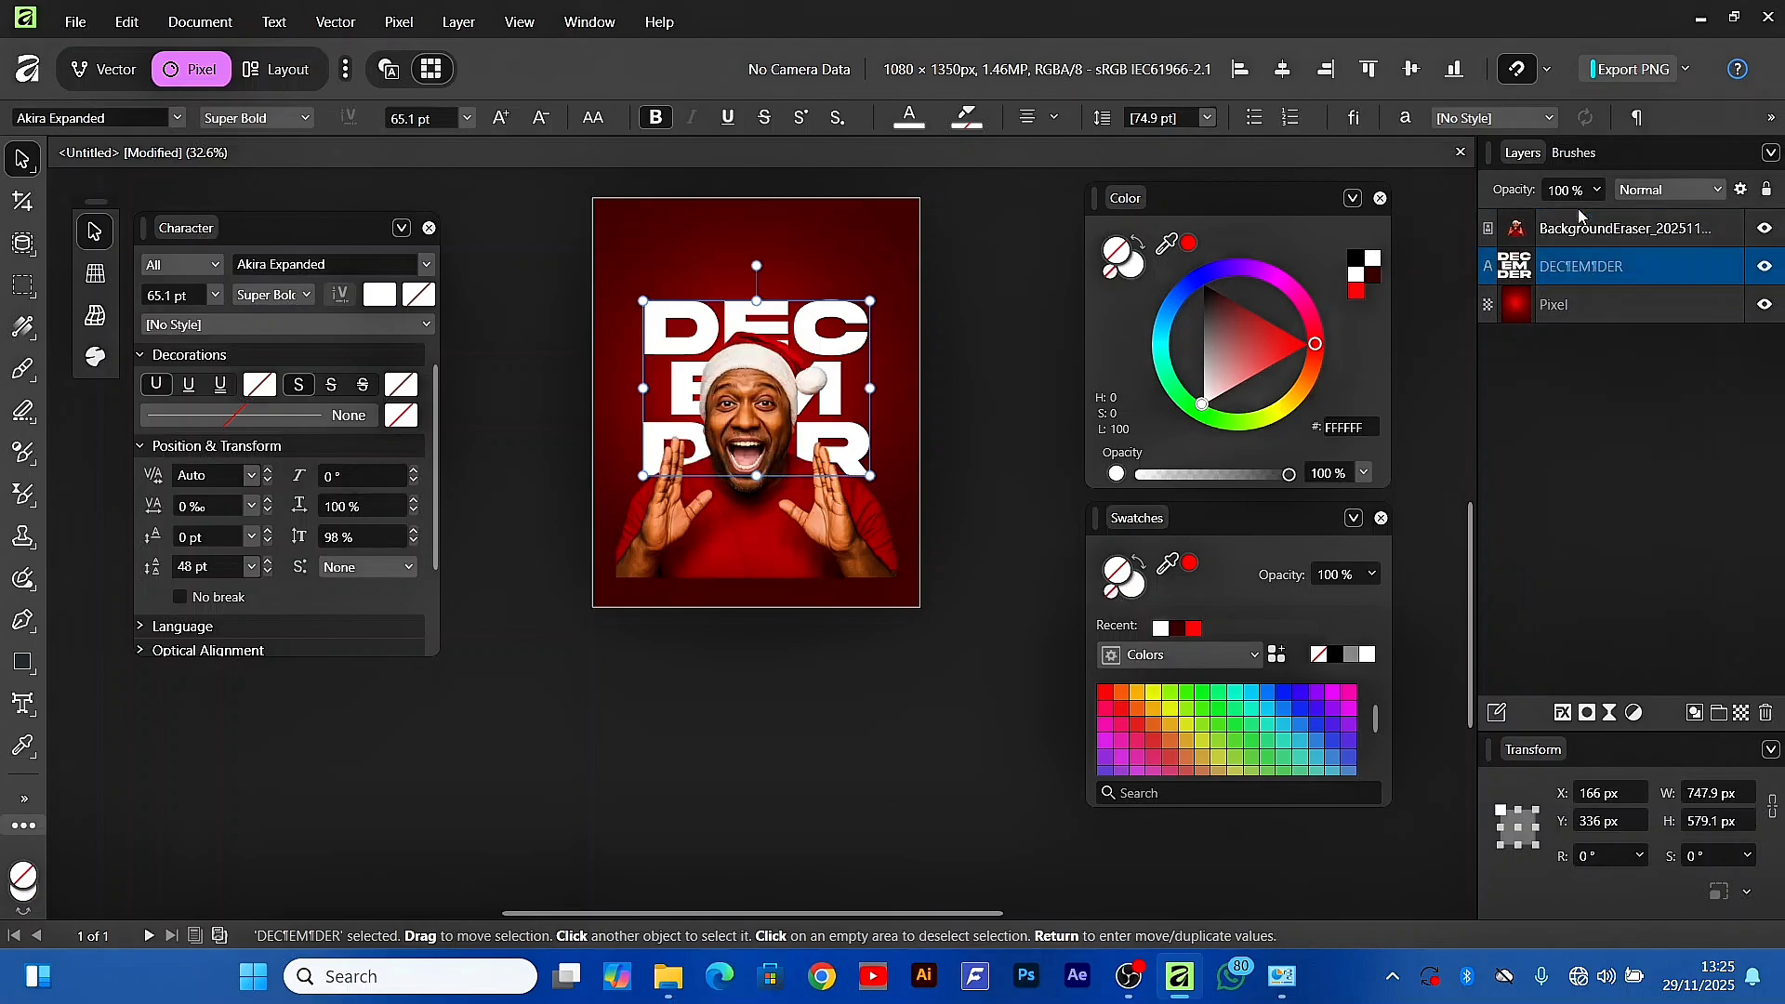
pyautogui.click(1004, 455)
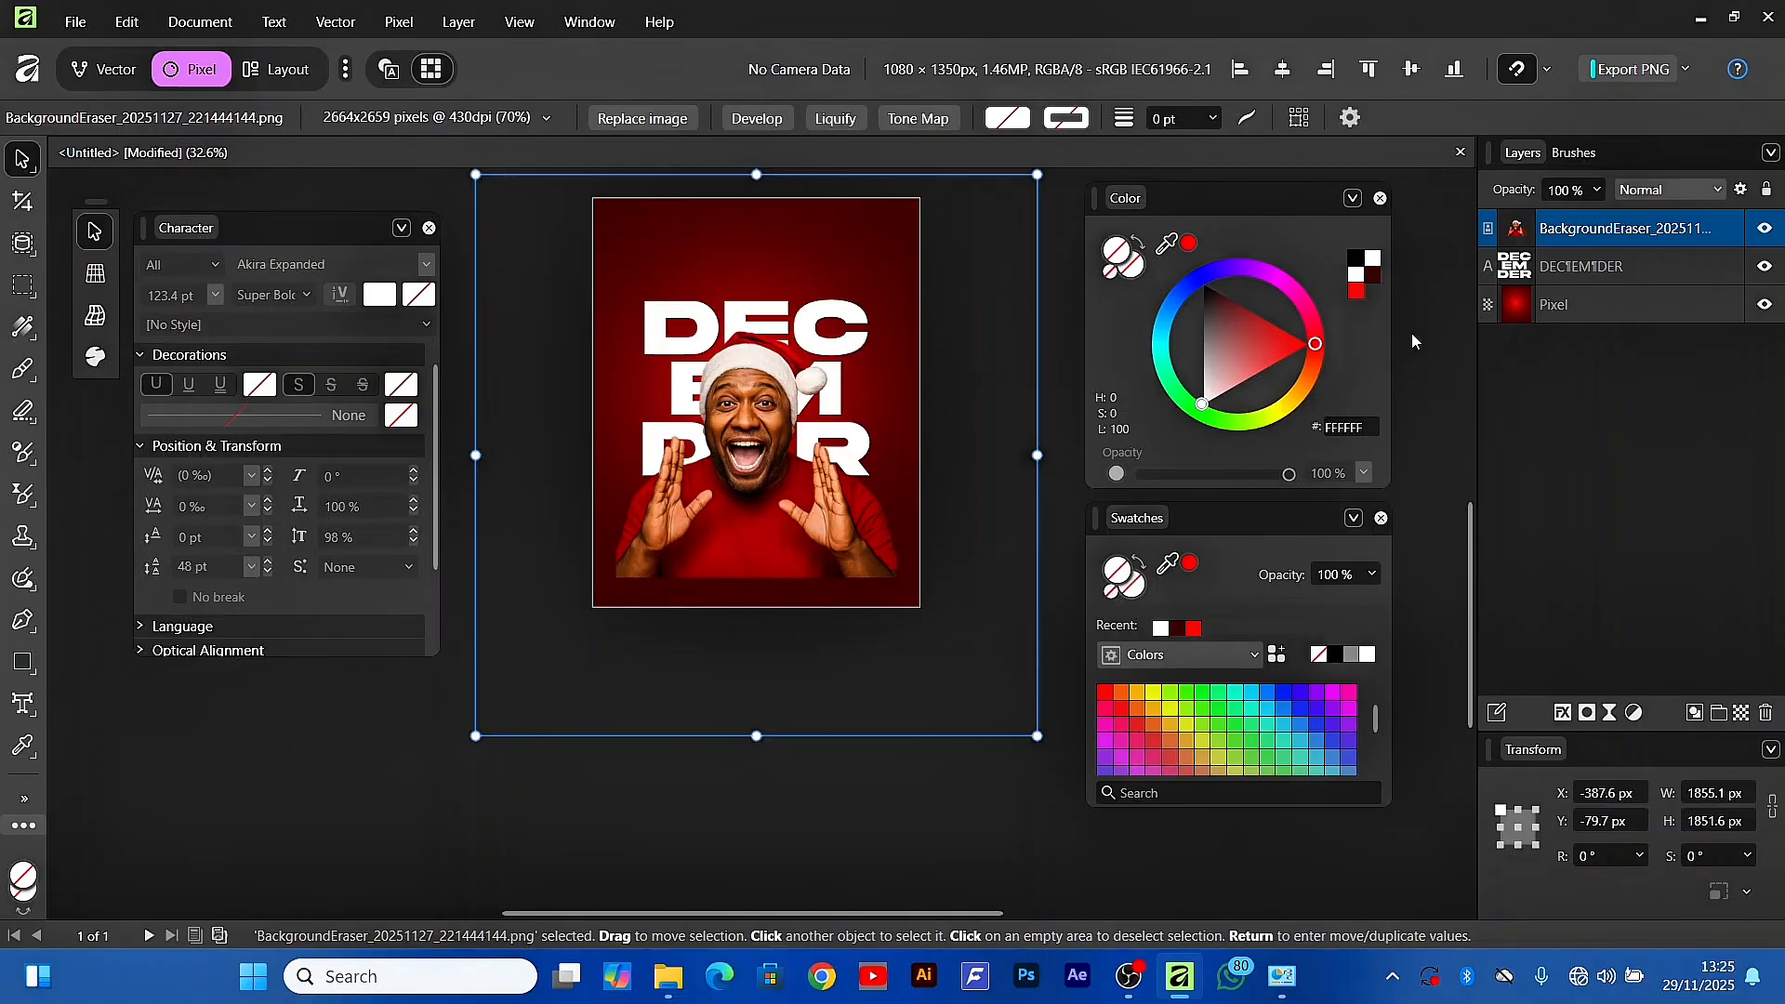
pyautogui.click(1574, 267)
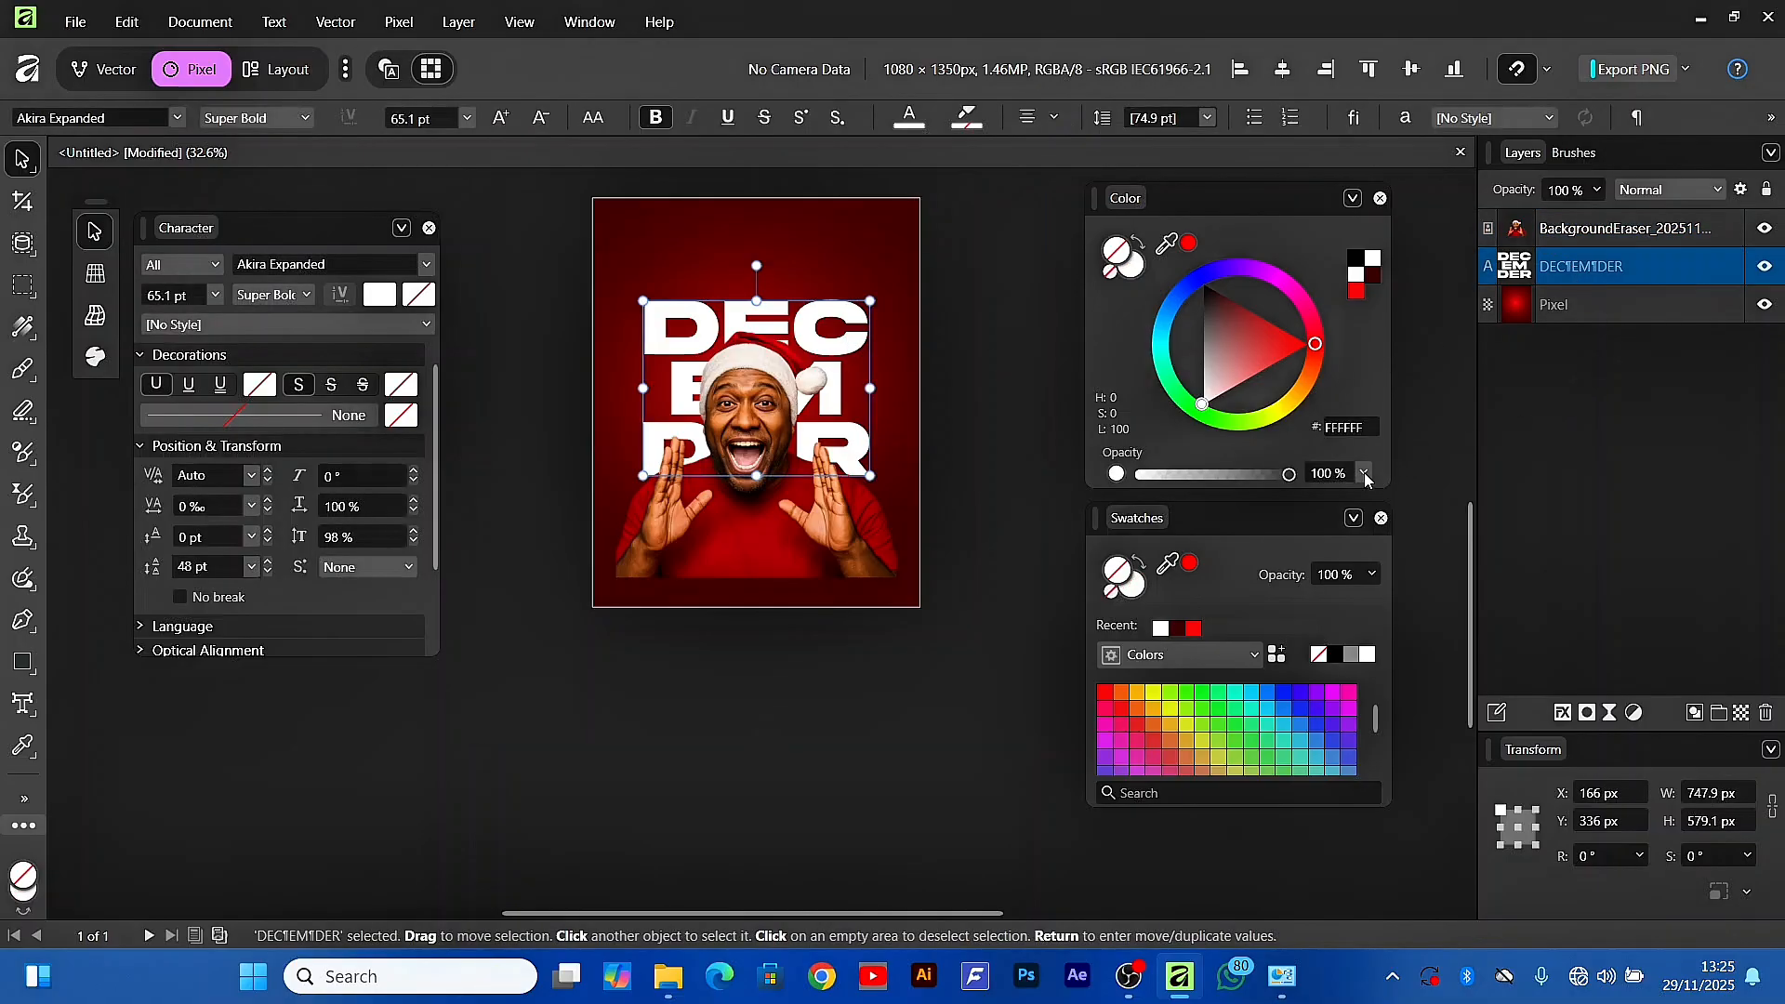
pyautogui.click(31, 709)
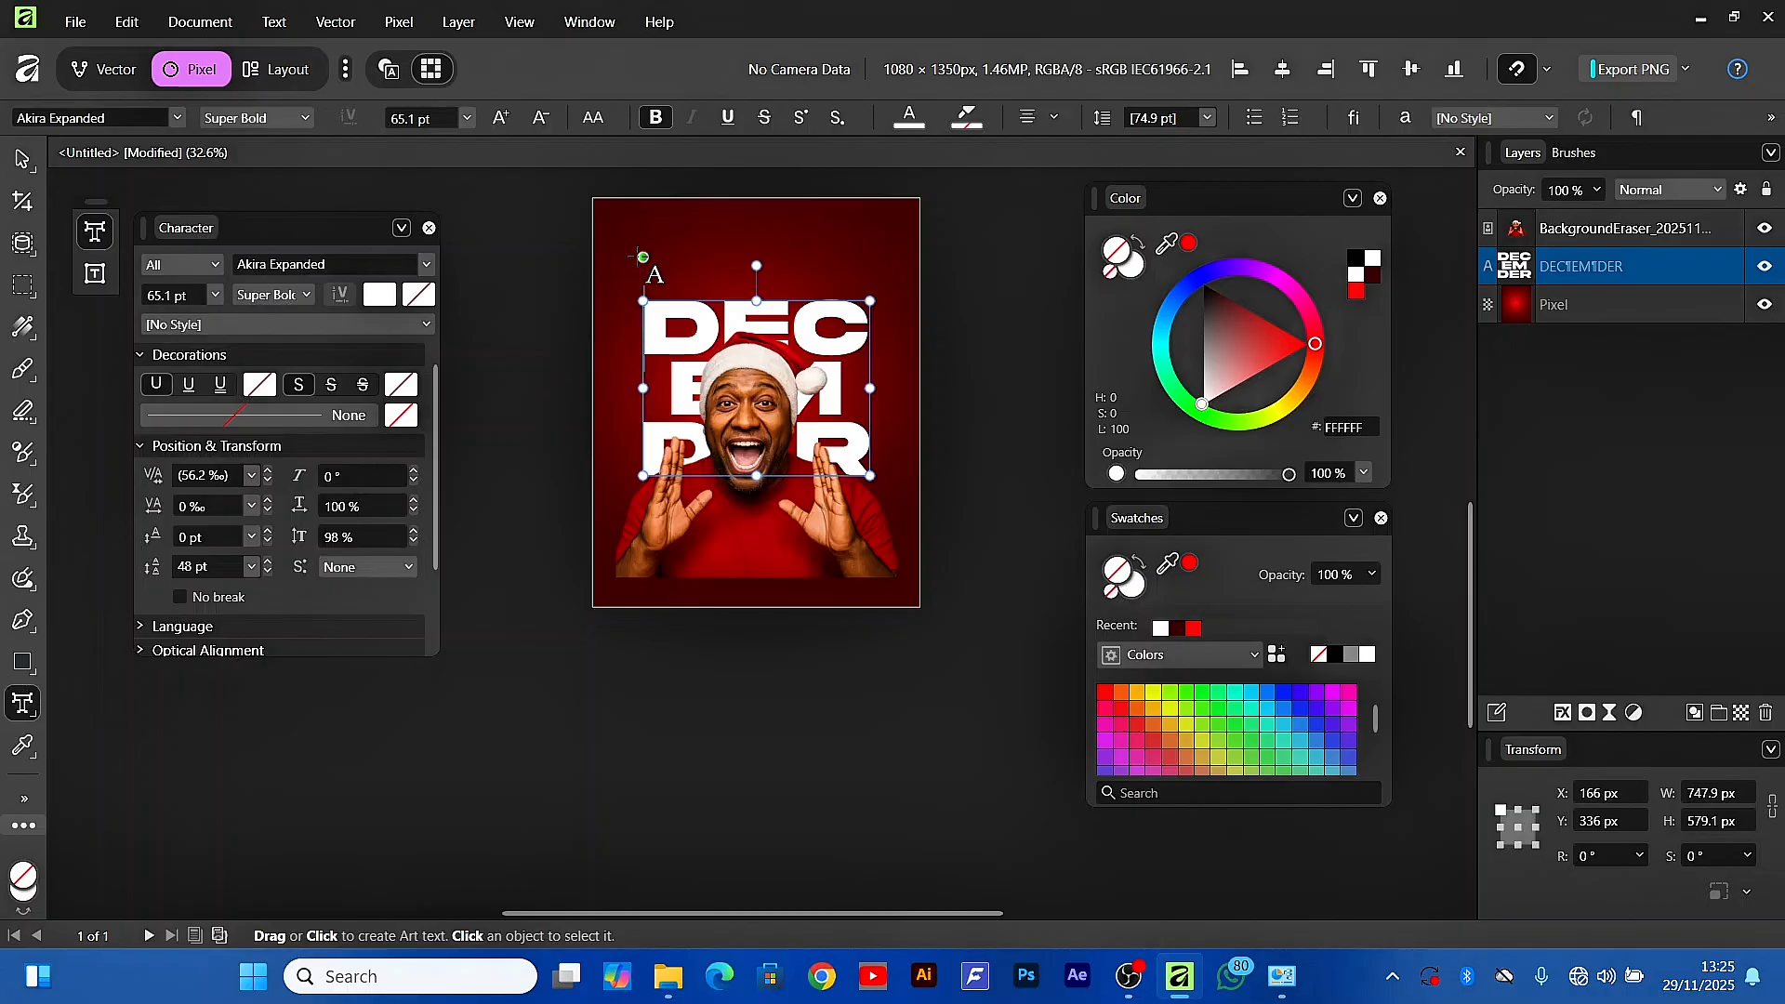
pyautogui.moveTo(642, 257); pyautogui.dragTo(648, 280)
pyautogui.scroll(1, 621, 256)
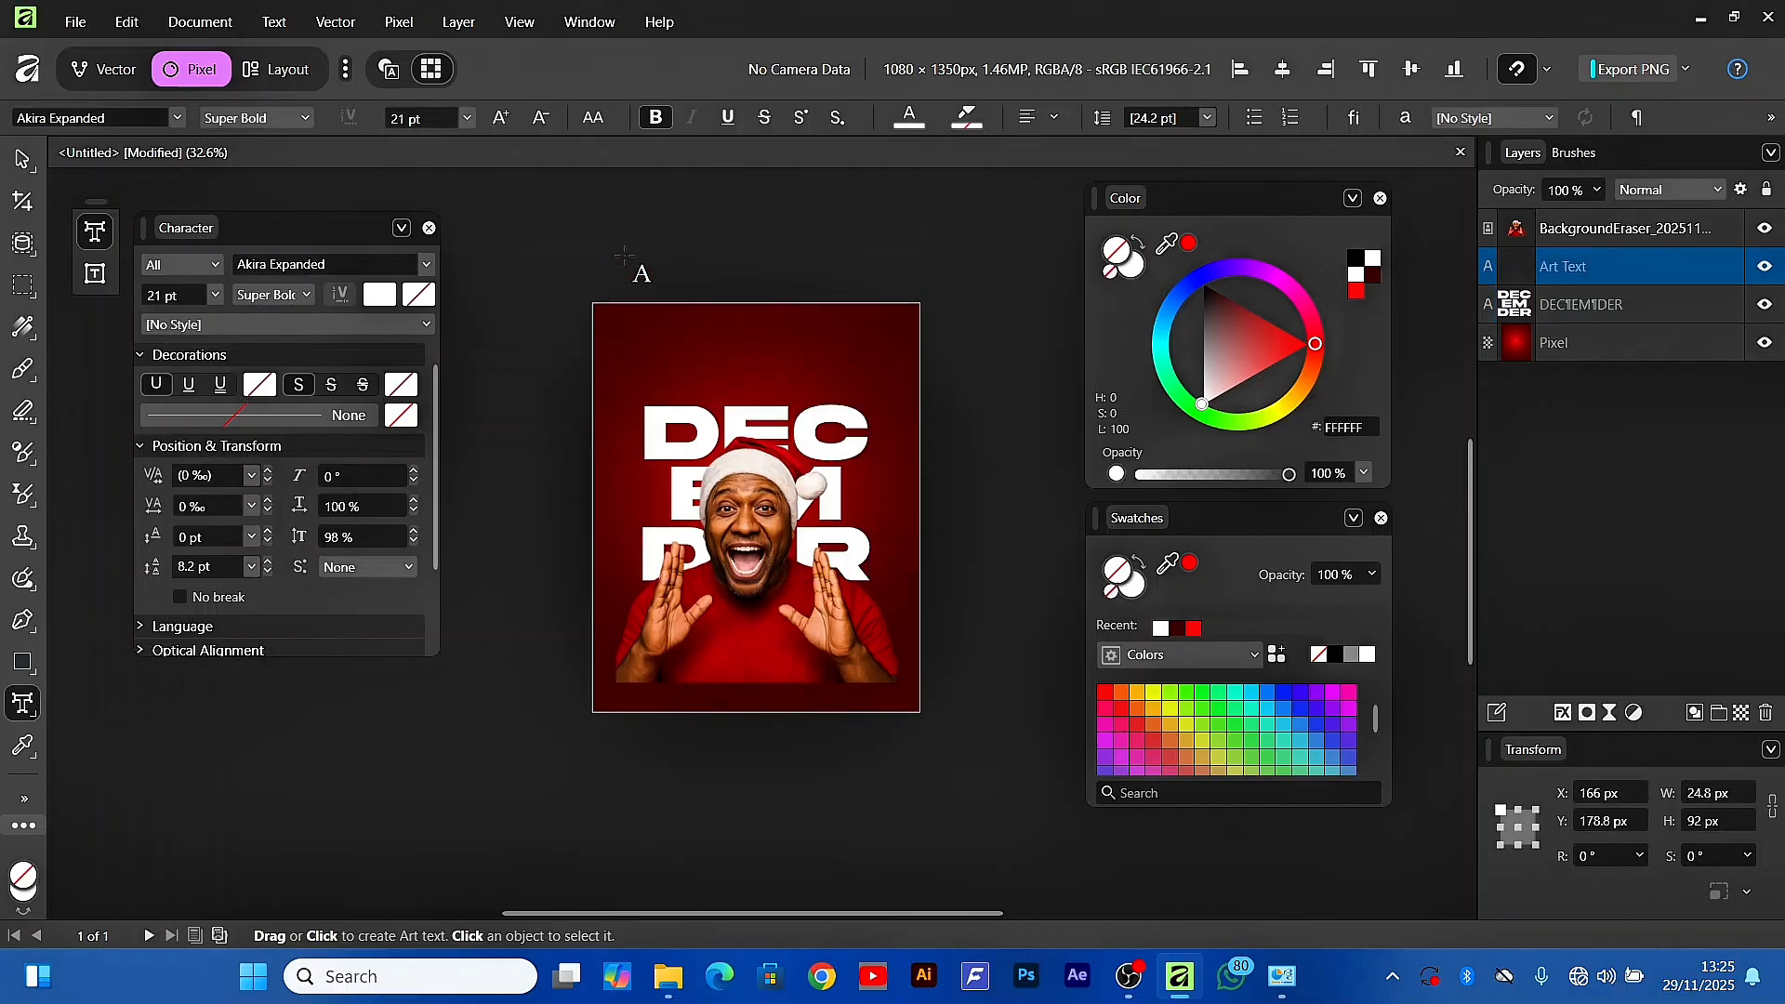
pyautogui.press('super')
pyautogui.click(339, 190)
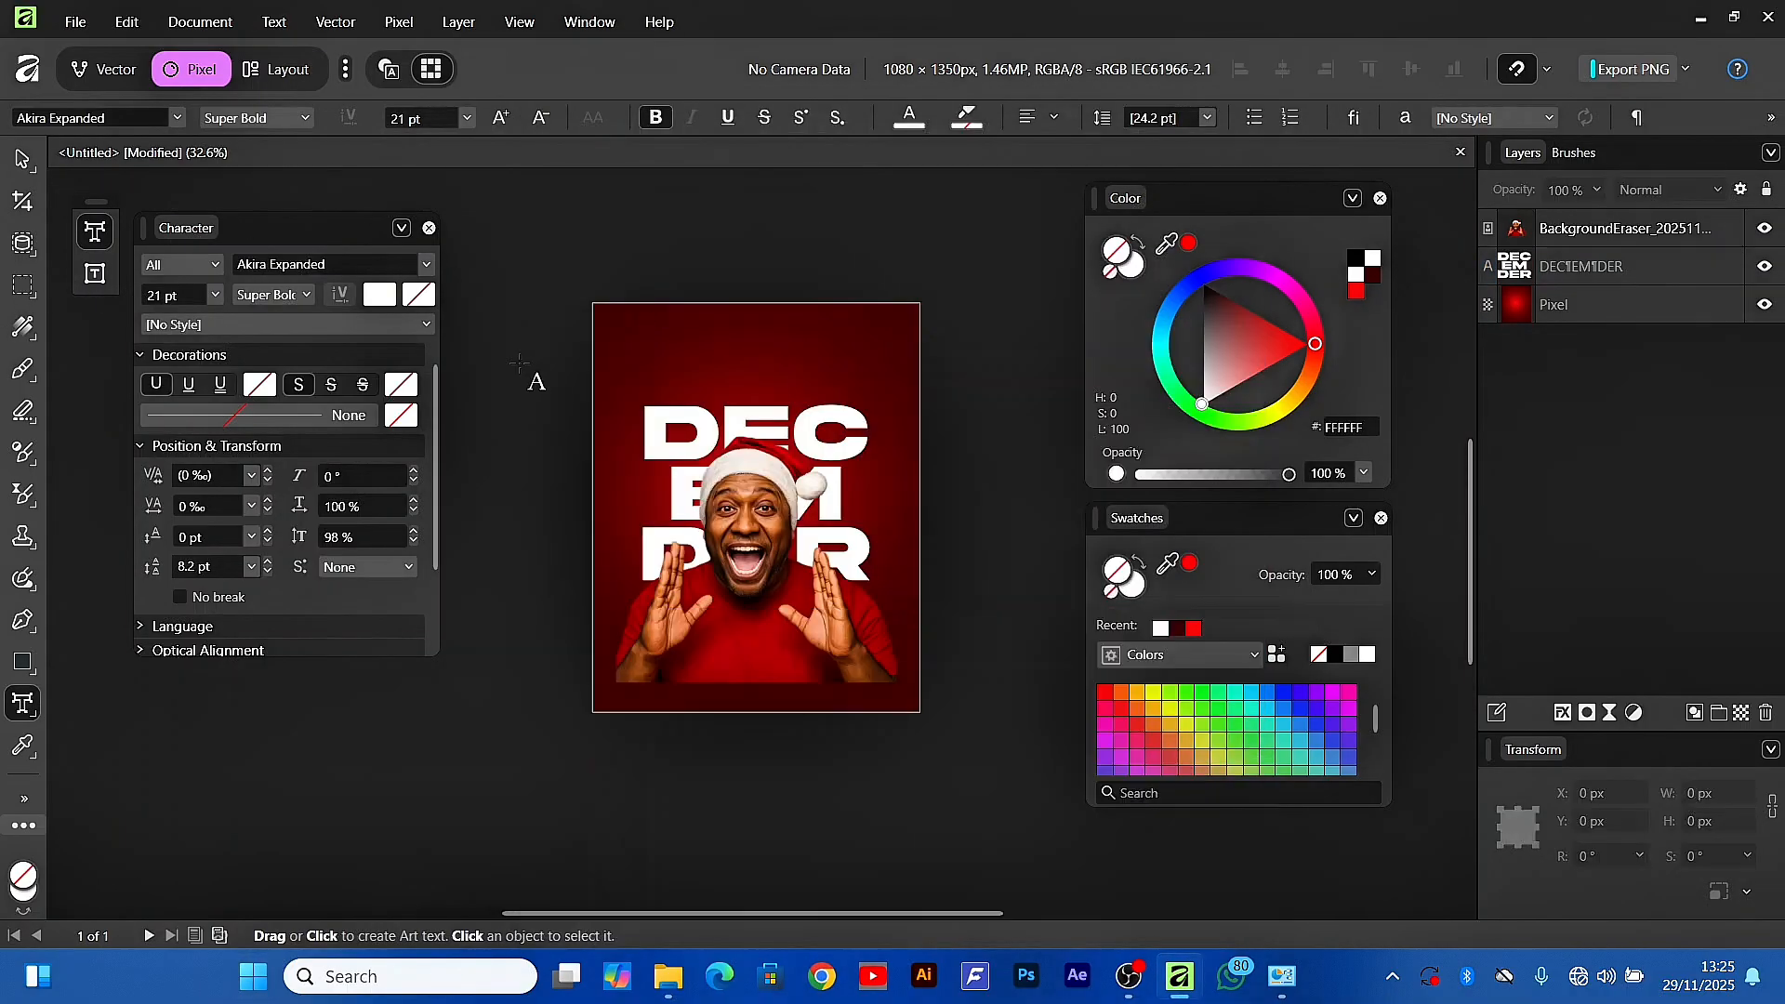
# Add the artistic text "Welcome to" at about 25.5 pt above the DEC line
pyautogui.scroll(5, 651, 391)
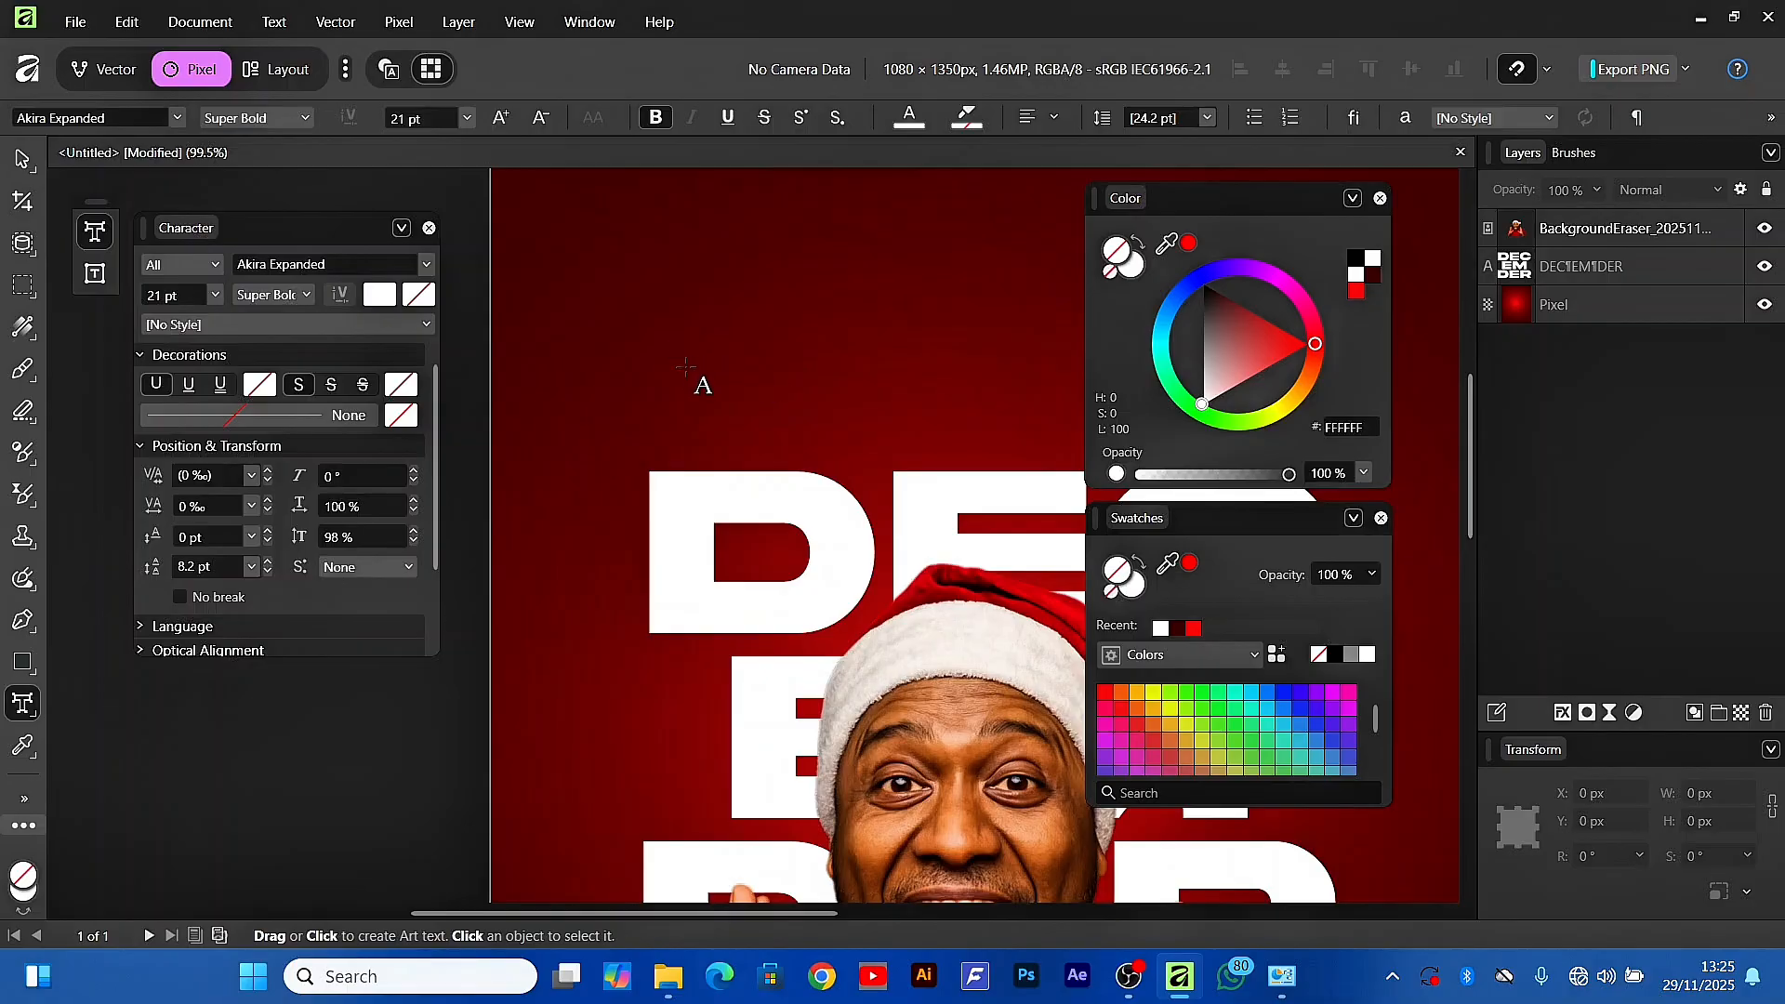
pyautogui.moveTo(685, 369)
pyautogui.mouseDown()
pyautogui.moveTo(714, 395)
pyautogui.moveTo(687, 392)
pyautogui.mouseUp()
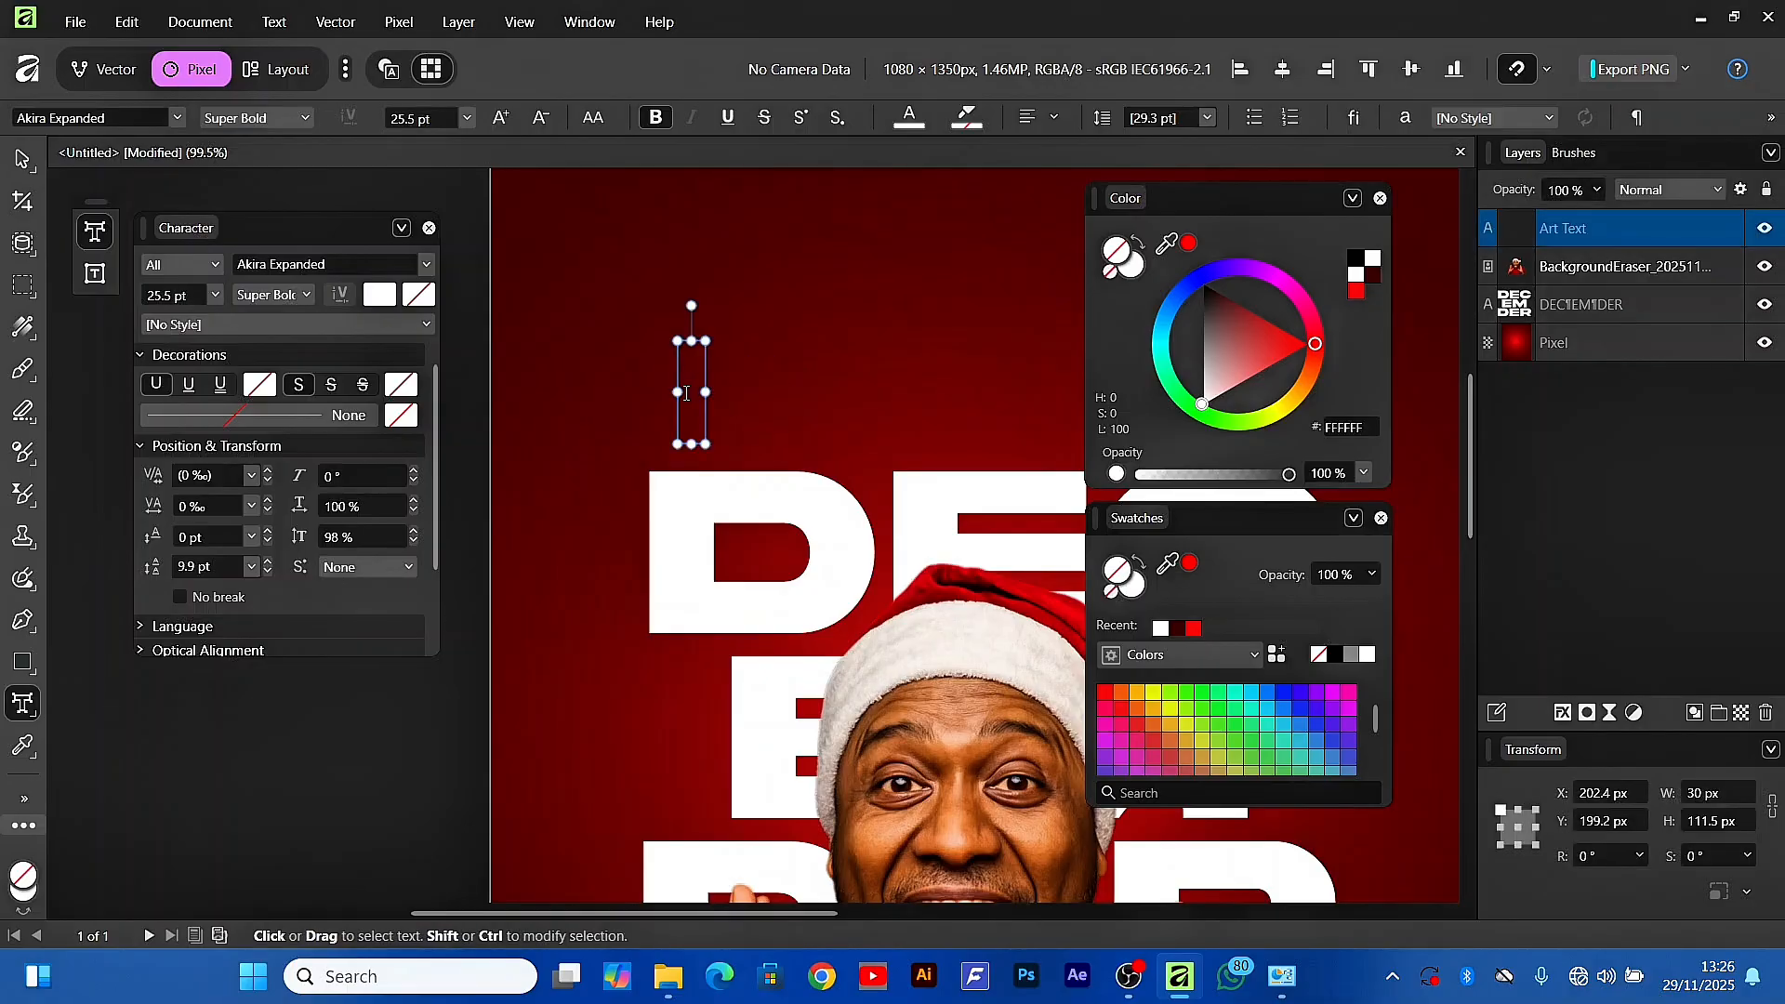
pyautogui.write('Welco')
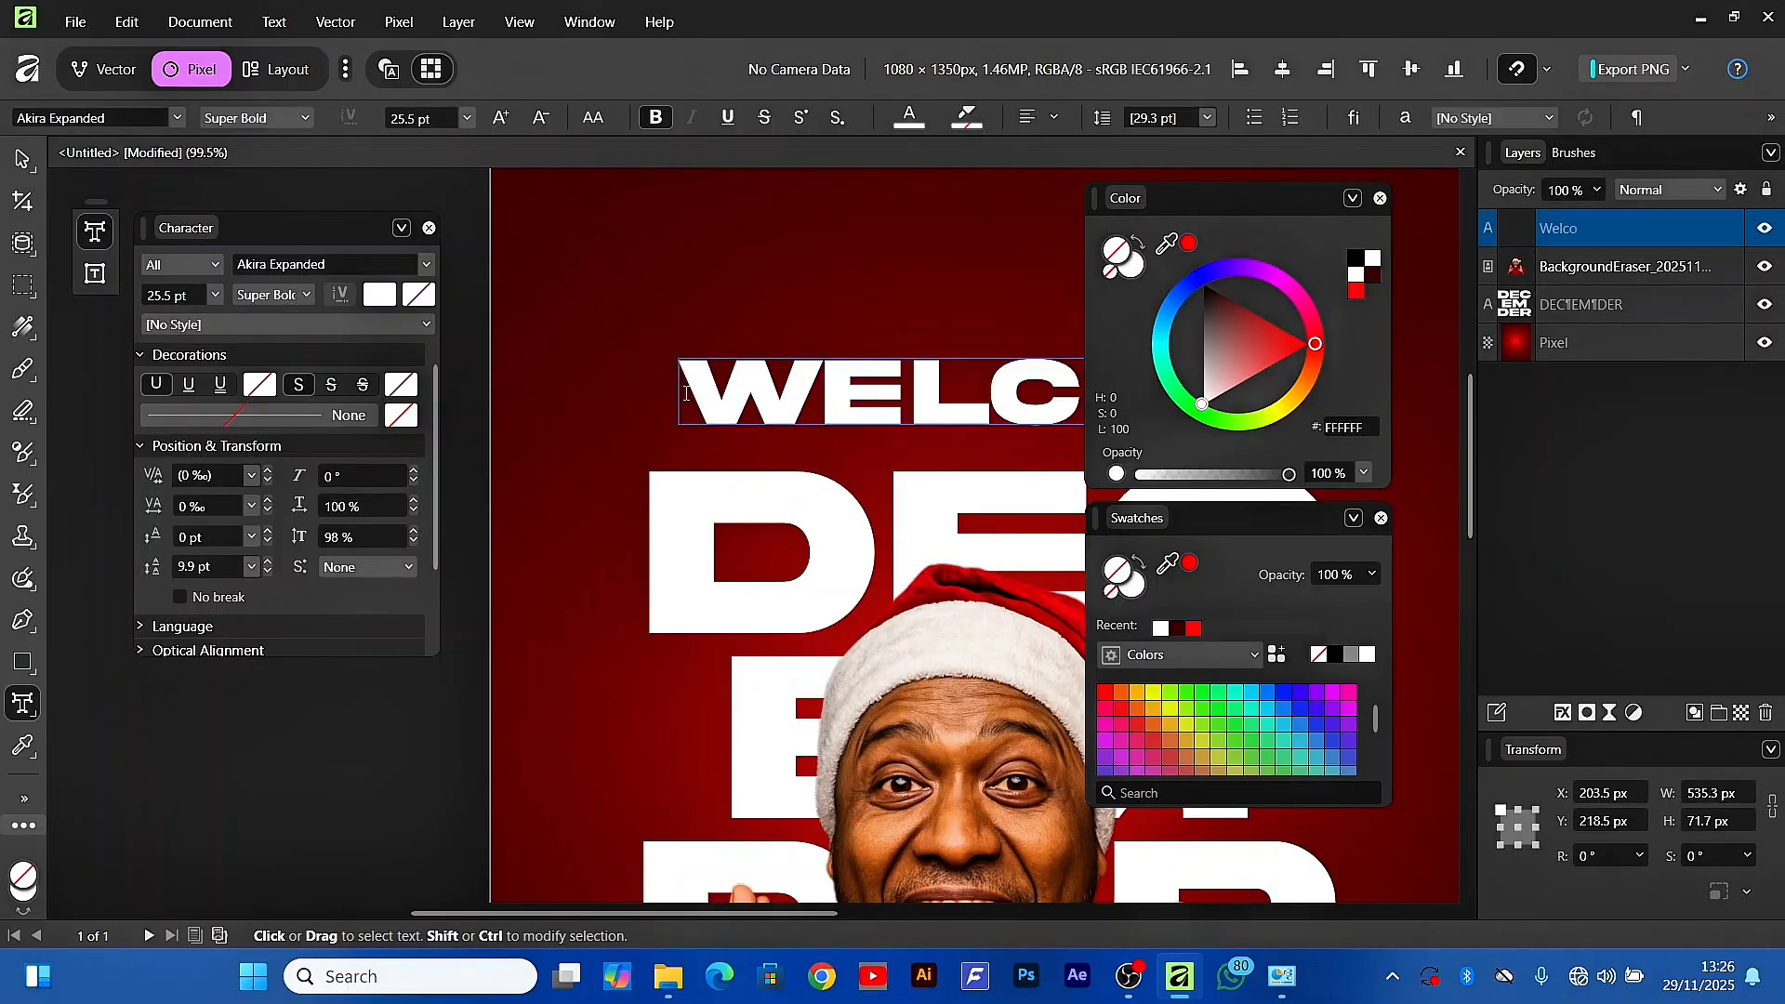
pyautogui.write('me to')
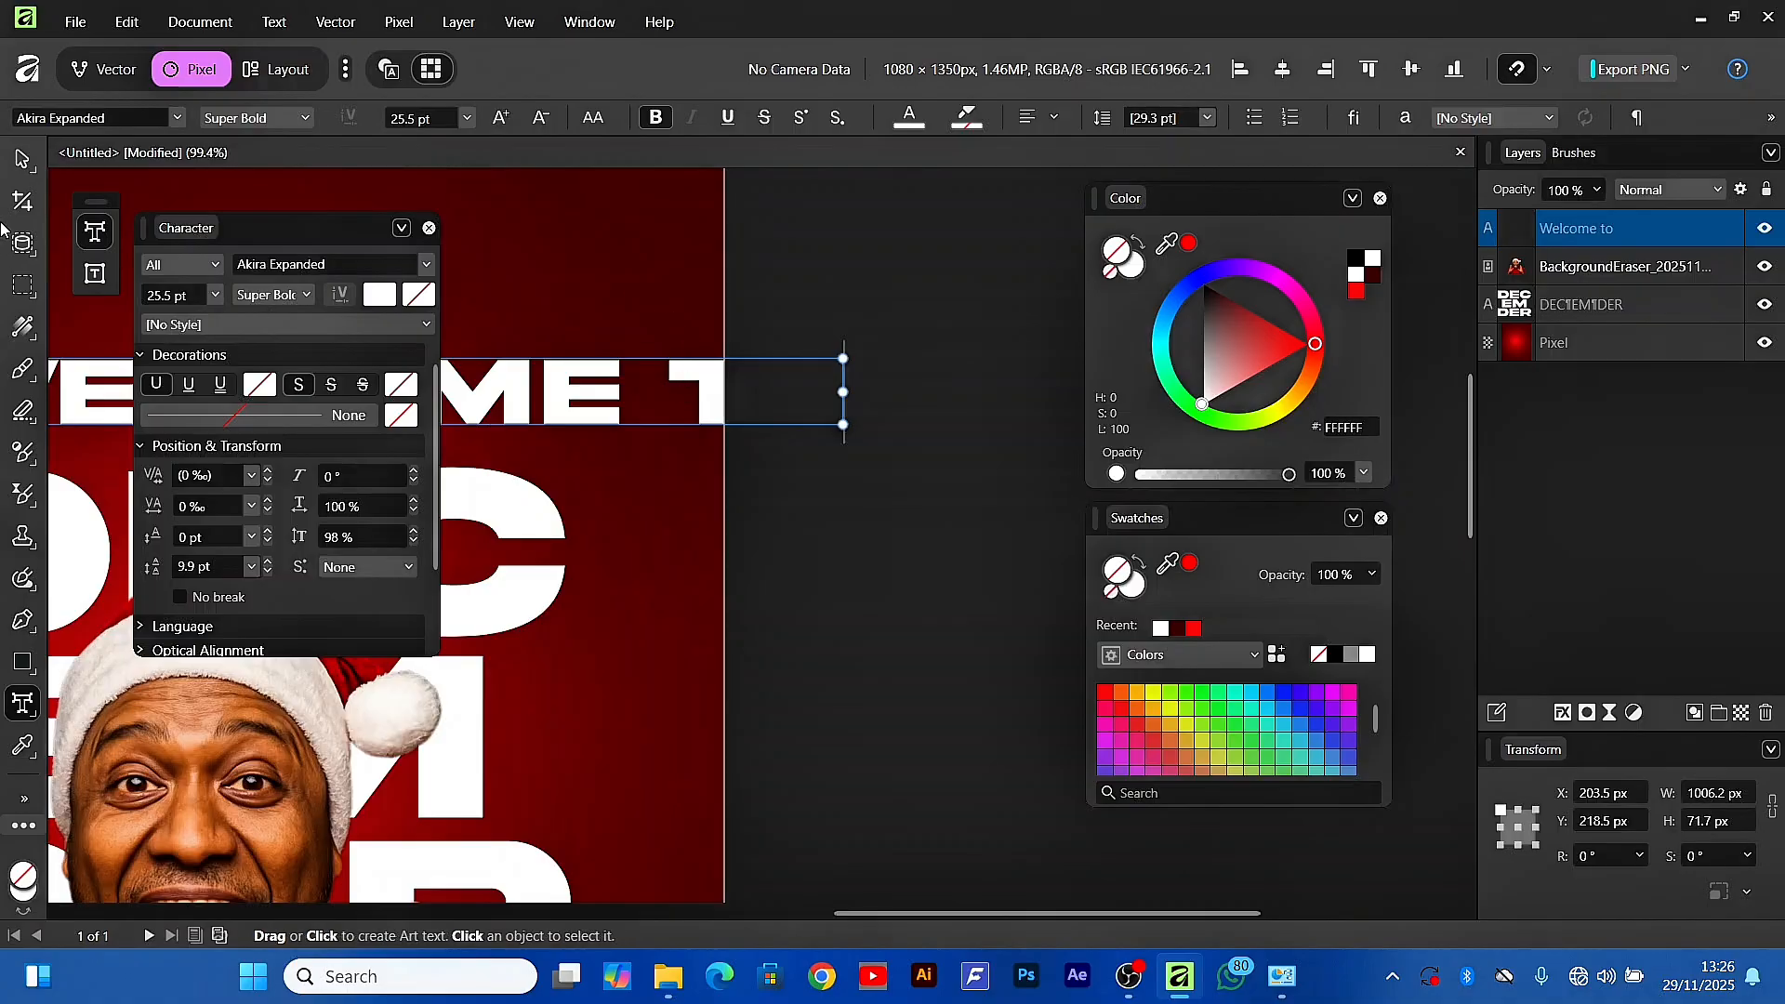
pyautogui.click(22, 159)
# Move the Color and Swatches panels clear of the page and position the "Welcome to" text at about X 37 px, Y 231 px
pyautogui.hscroll(-5, 565, 769)
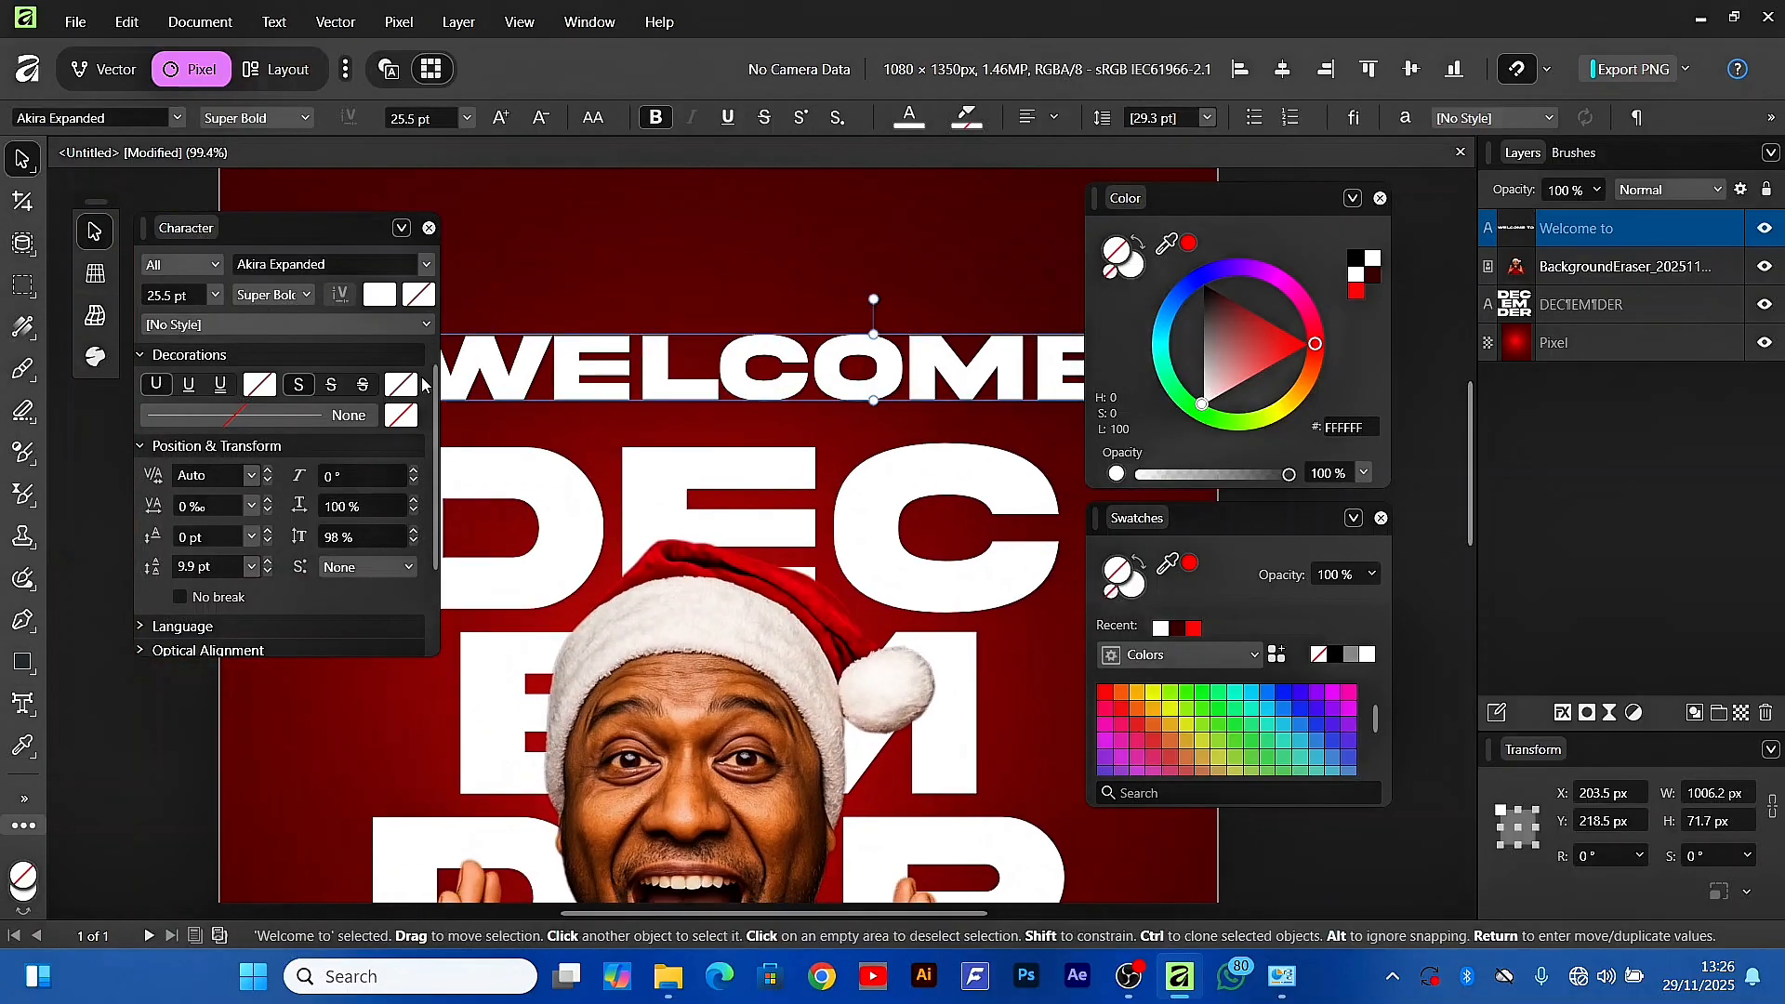
pyautogui.moveTo(626, 267); pyautogui.dragTo(727, 316)
pyautogui.scroll(-3, 923, 379)
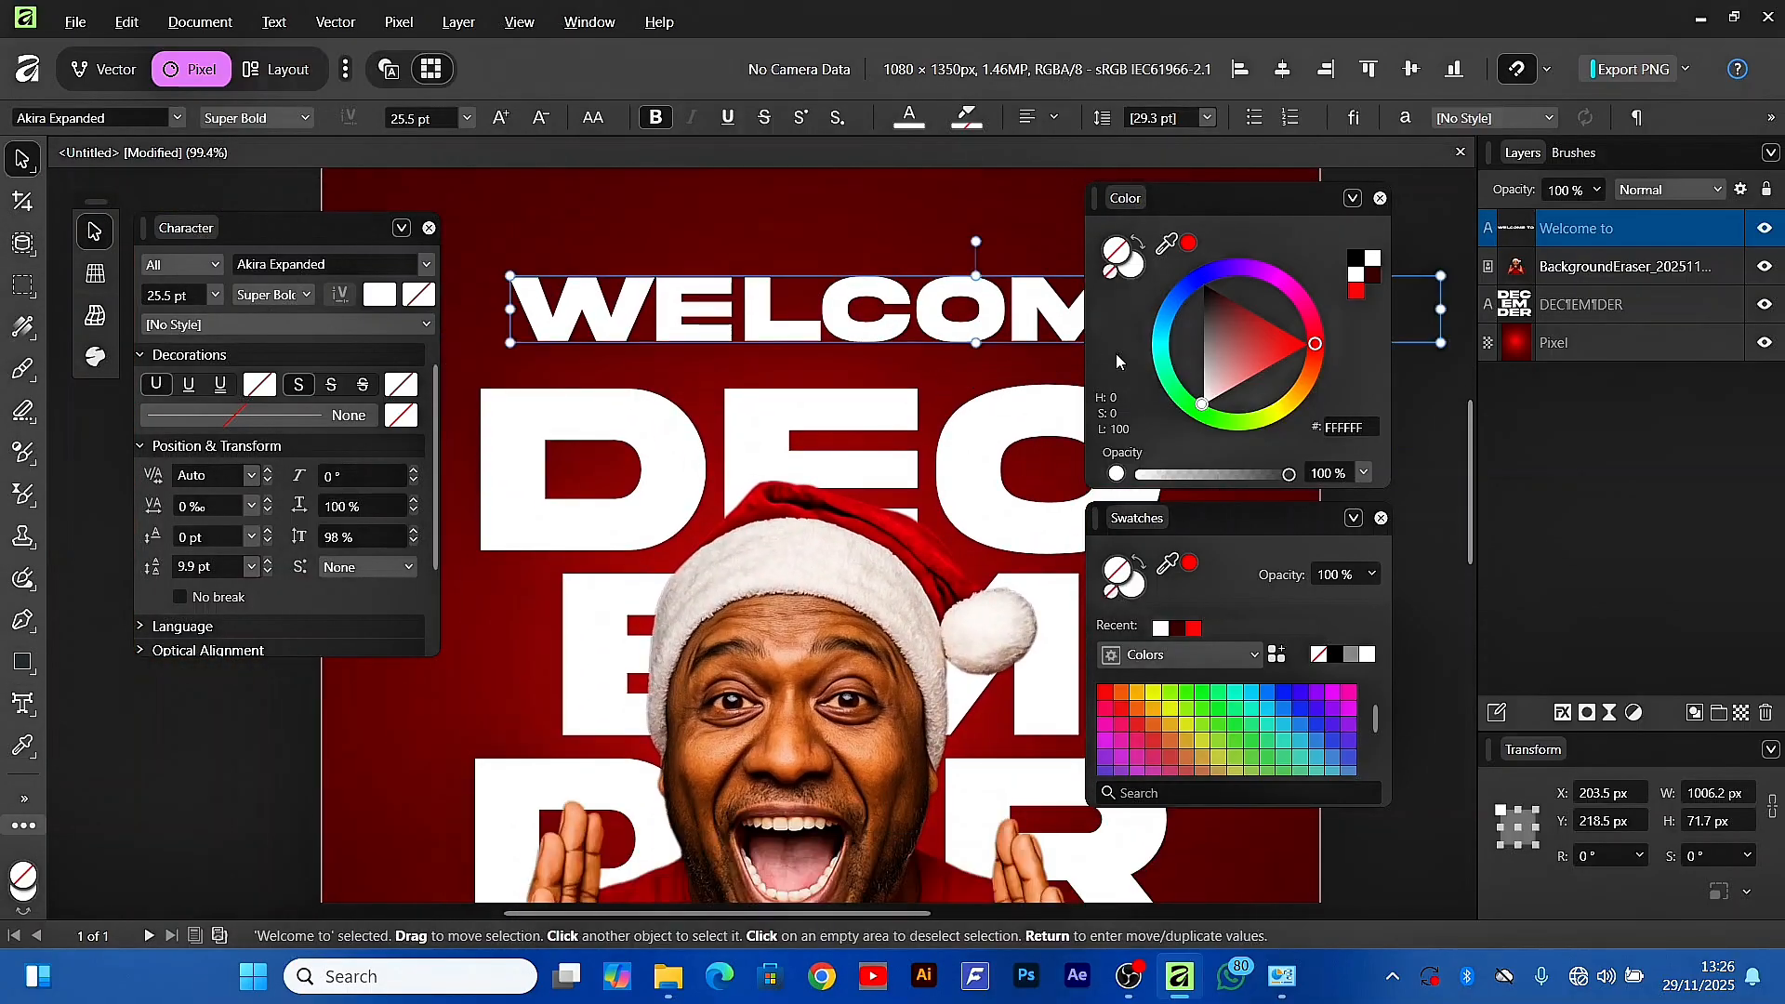
pyautogui.scroll(-3, 894, 412)
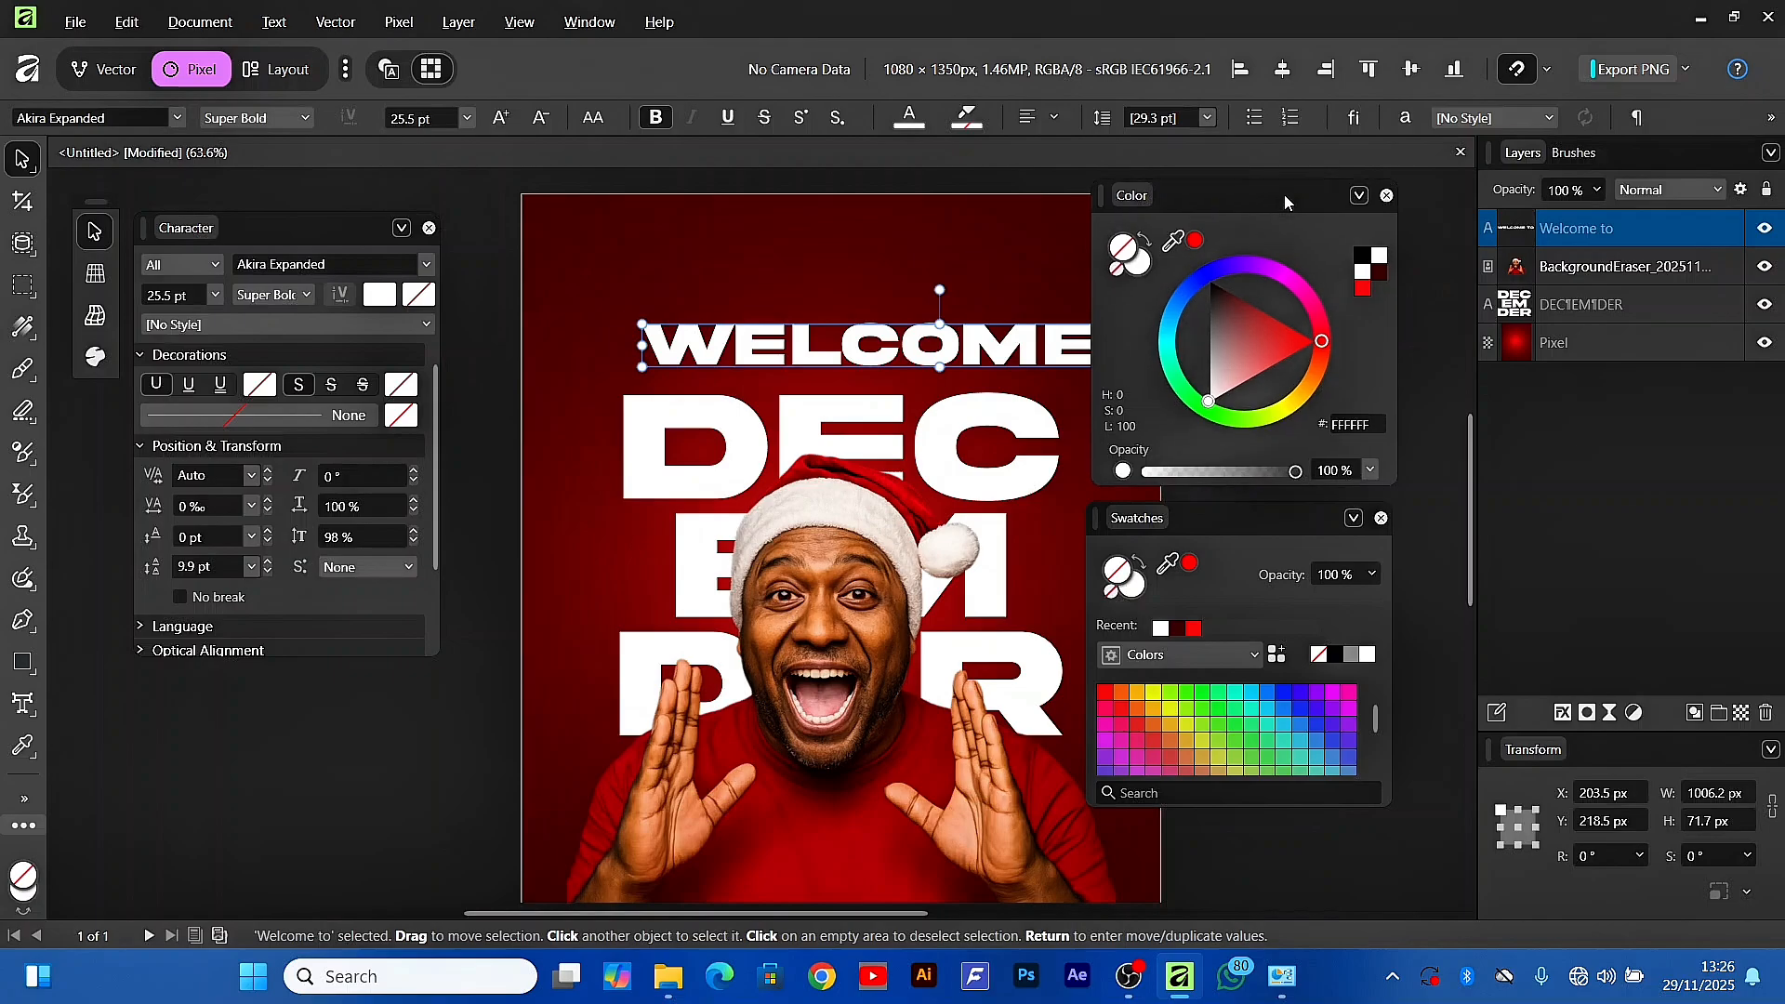
pyautogui.moveTo(1284, 194); pyautogui.dragTo(1392, 195)
pyautogui.click(1231, 498)
pyautogui.moveTo(1222, 508); pyautogui.dragTo(1309, 511)
pyautogui.click(695, 344)
pyautogui.moveTo(695, 344); pyautogui.dragTo(597, 351)
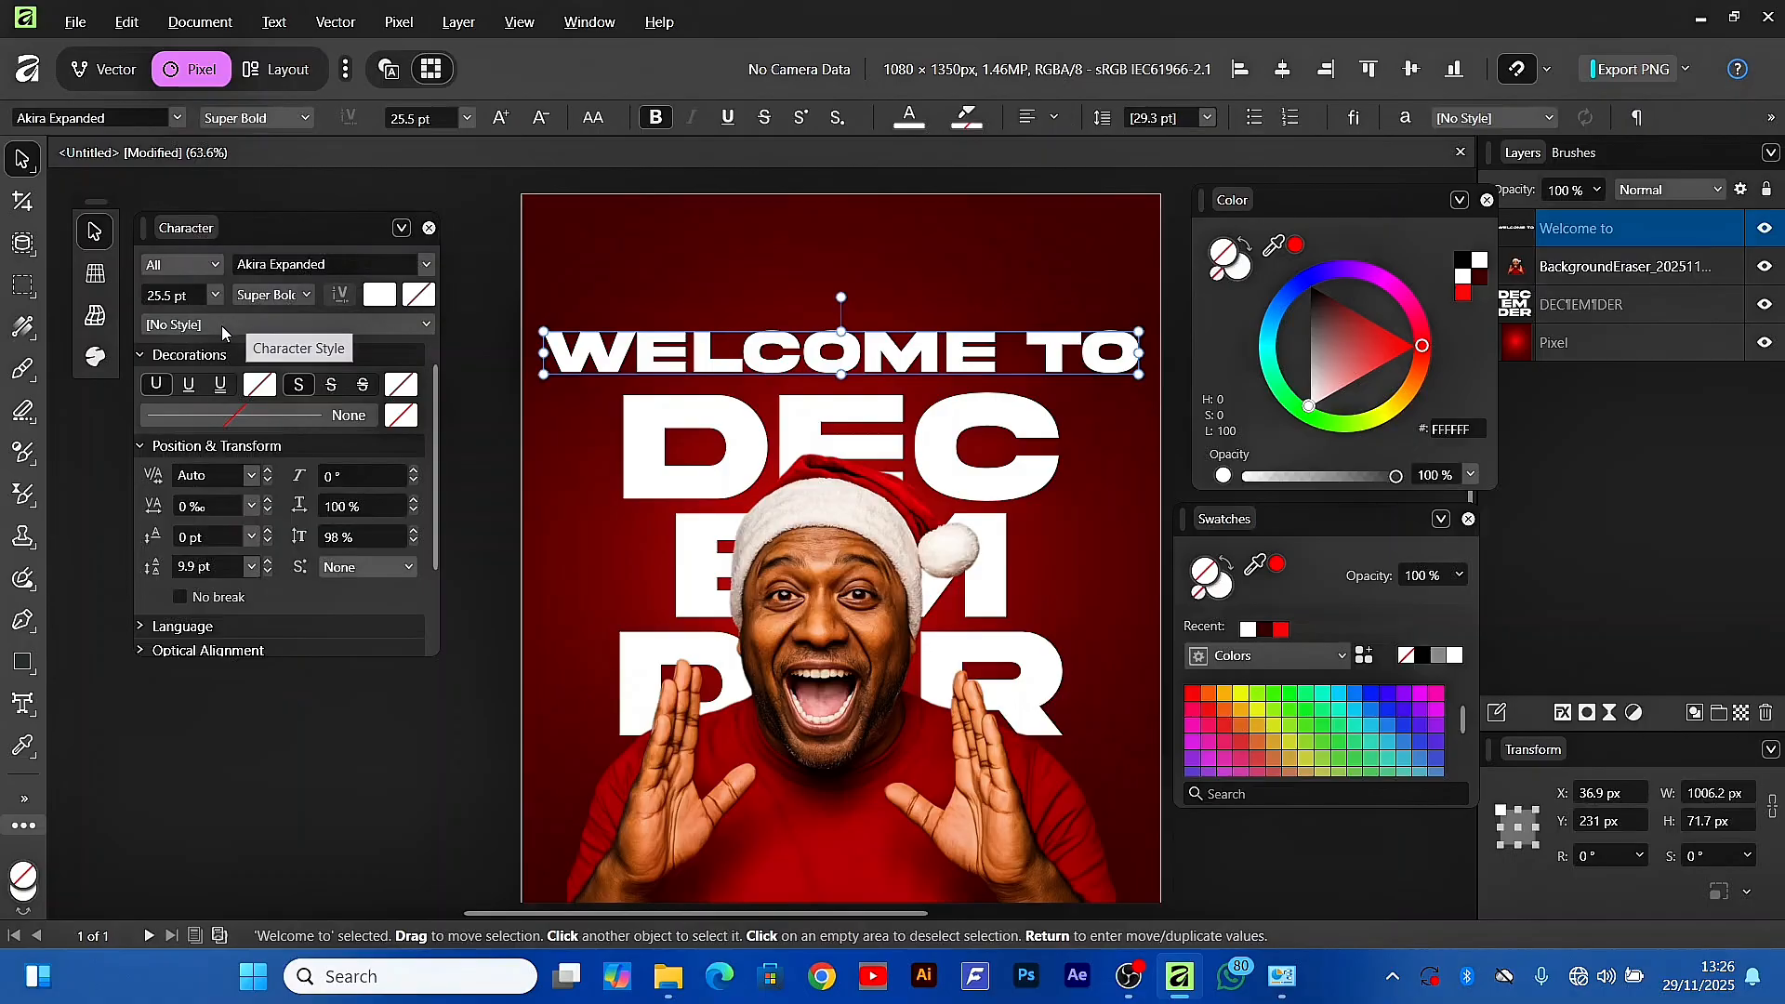
# Set the "Welcome to" text size to 8 pt and position it just above the DEC line at about X 166 px, Y 285 px
pyautogui.click(215, 295)
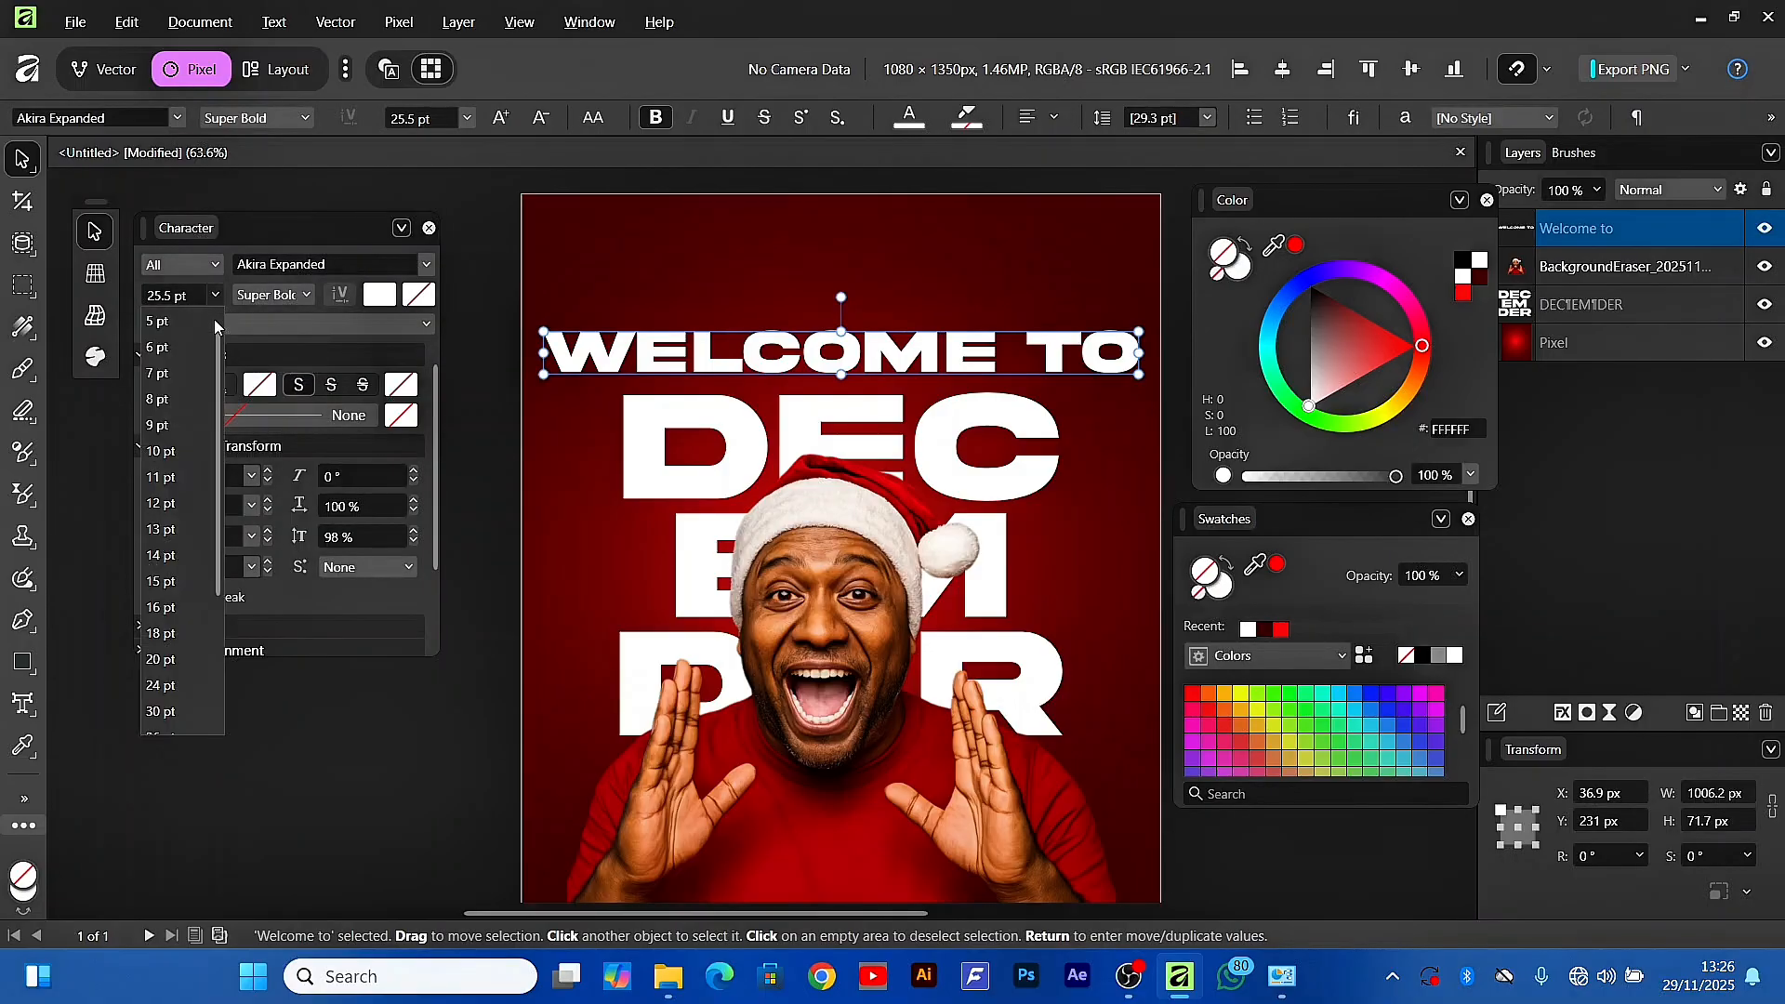
pyautogui.click(177, 398)
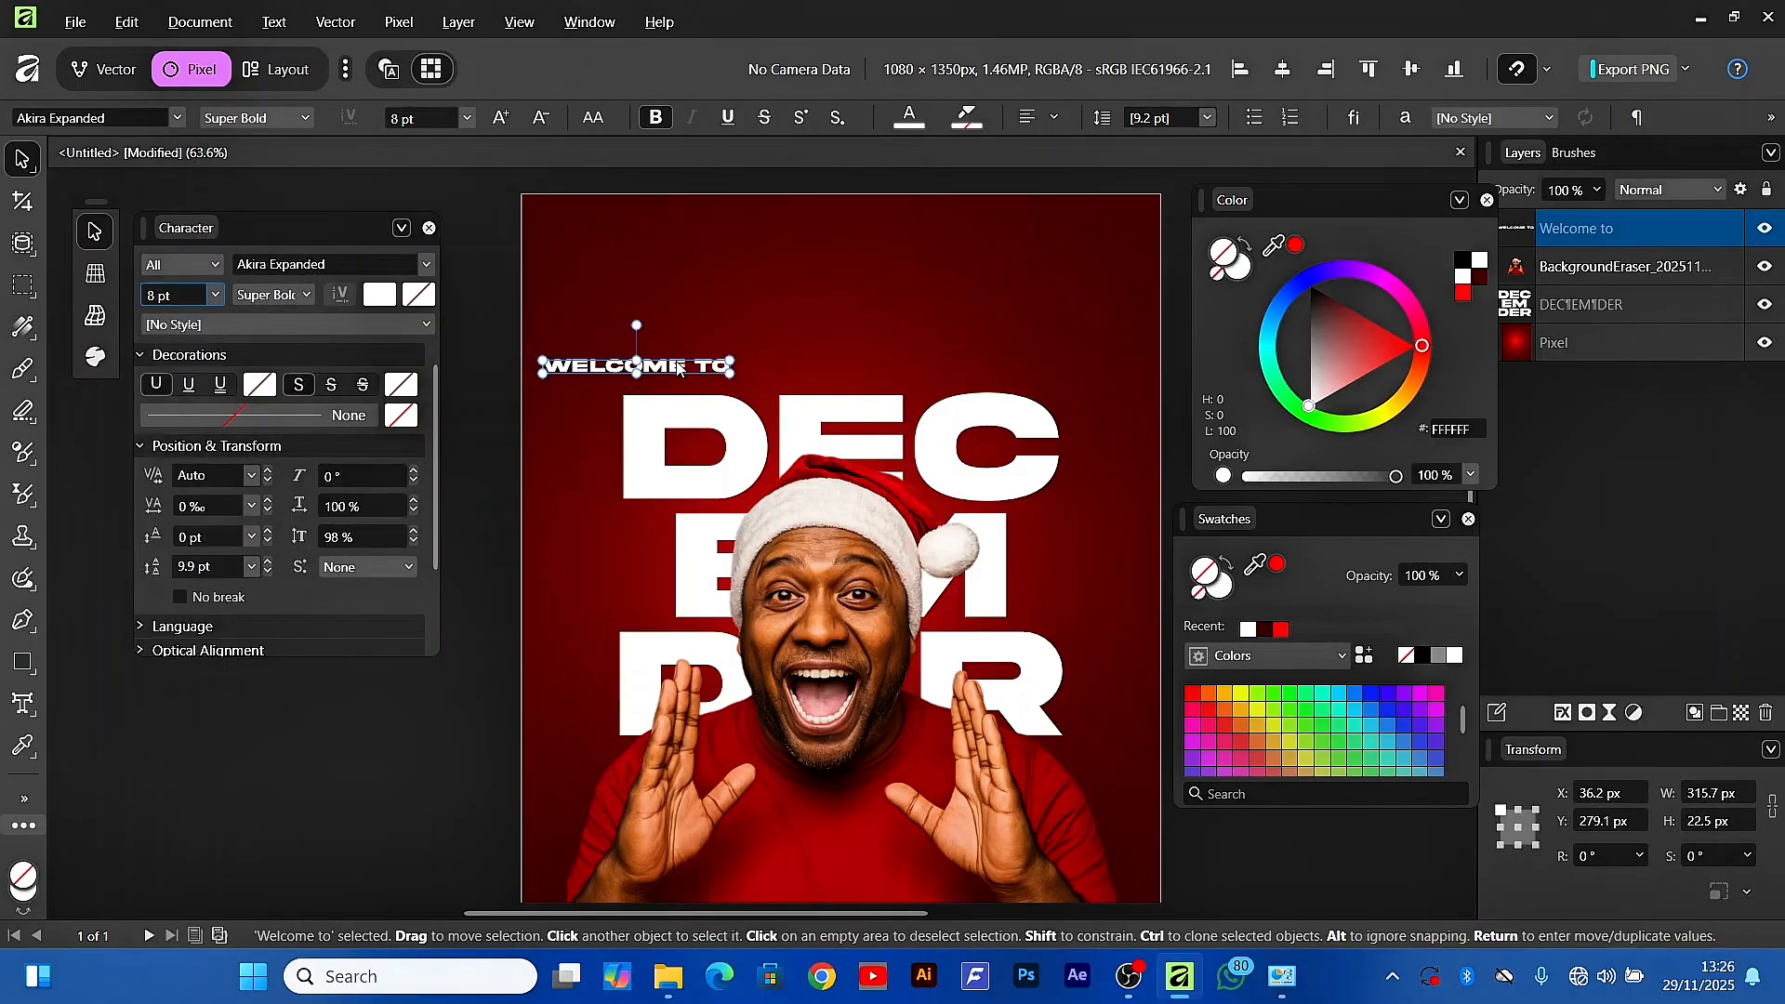
pyautogui.moveTo(678, 369); pyautogui.dragTo(754, 373)
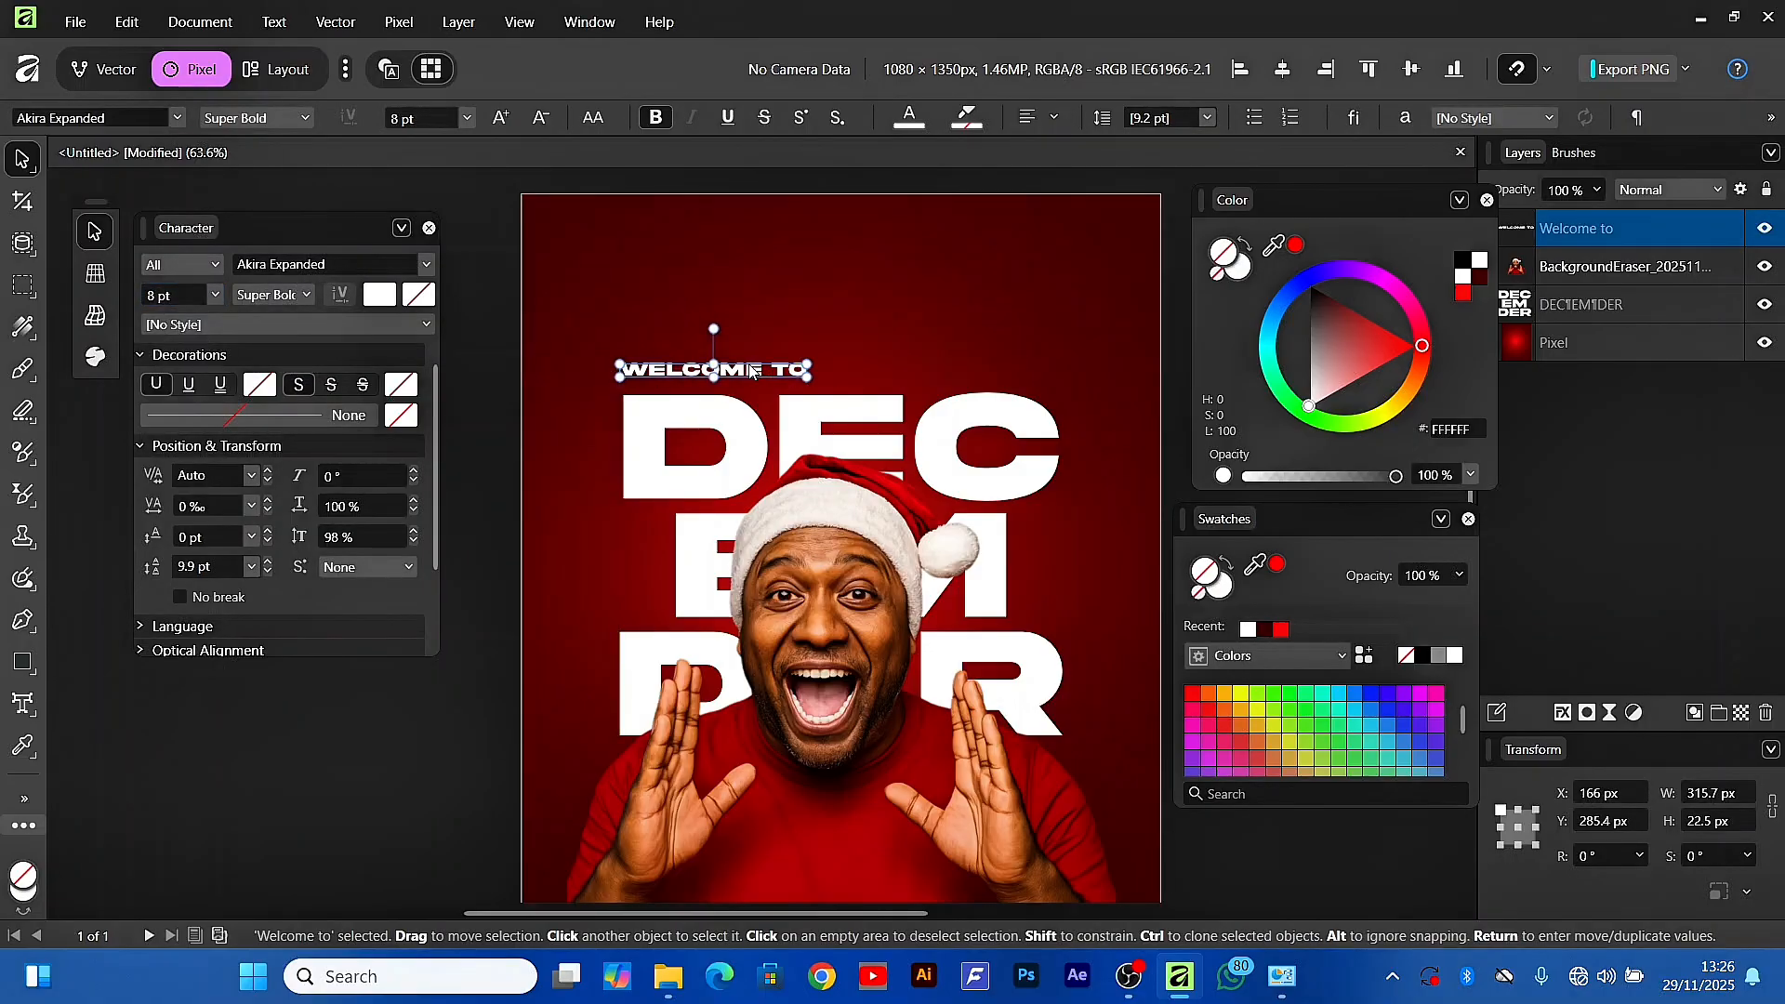
# Try the Anime font on the "Welcome to" text
pyautogui.click(425, 265)
pyautogui.scroll(5, 704, 398)
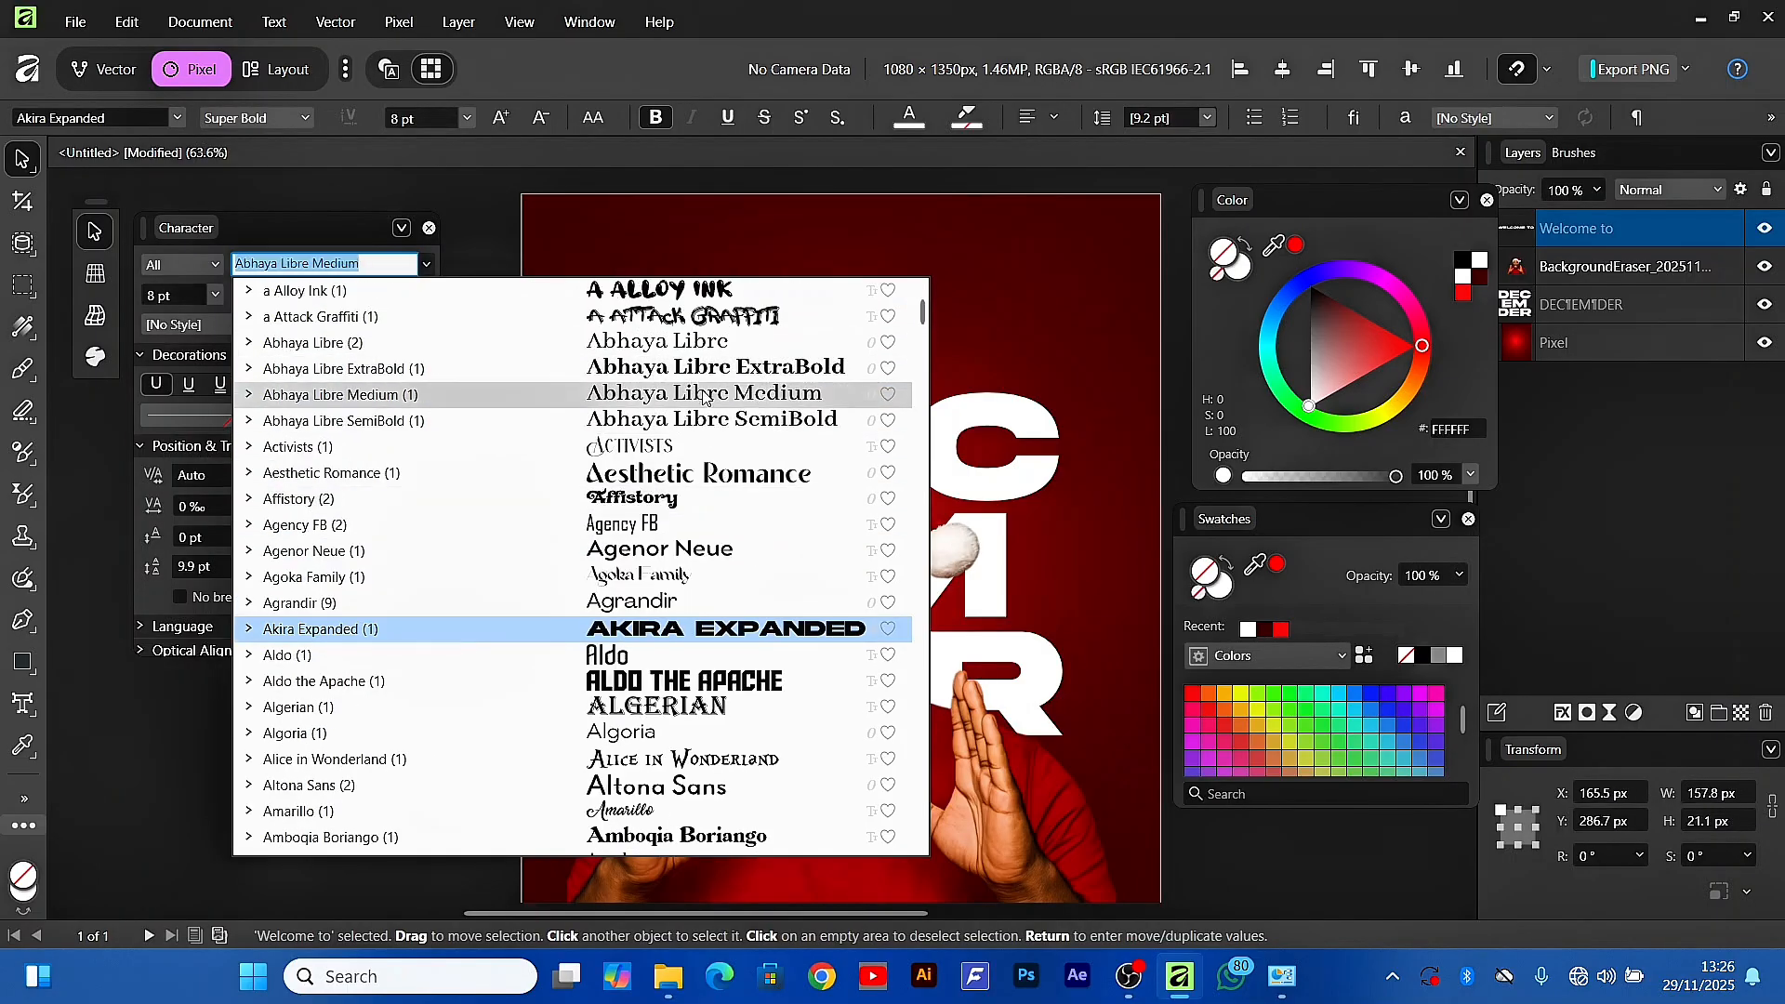
pyautogui.scroll(-5, 653, 657)
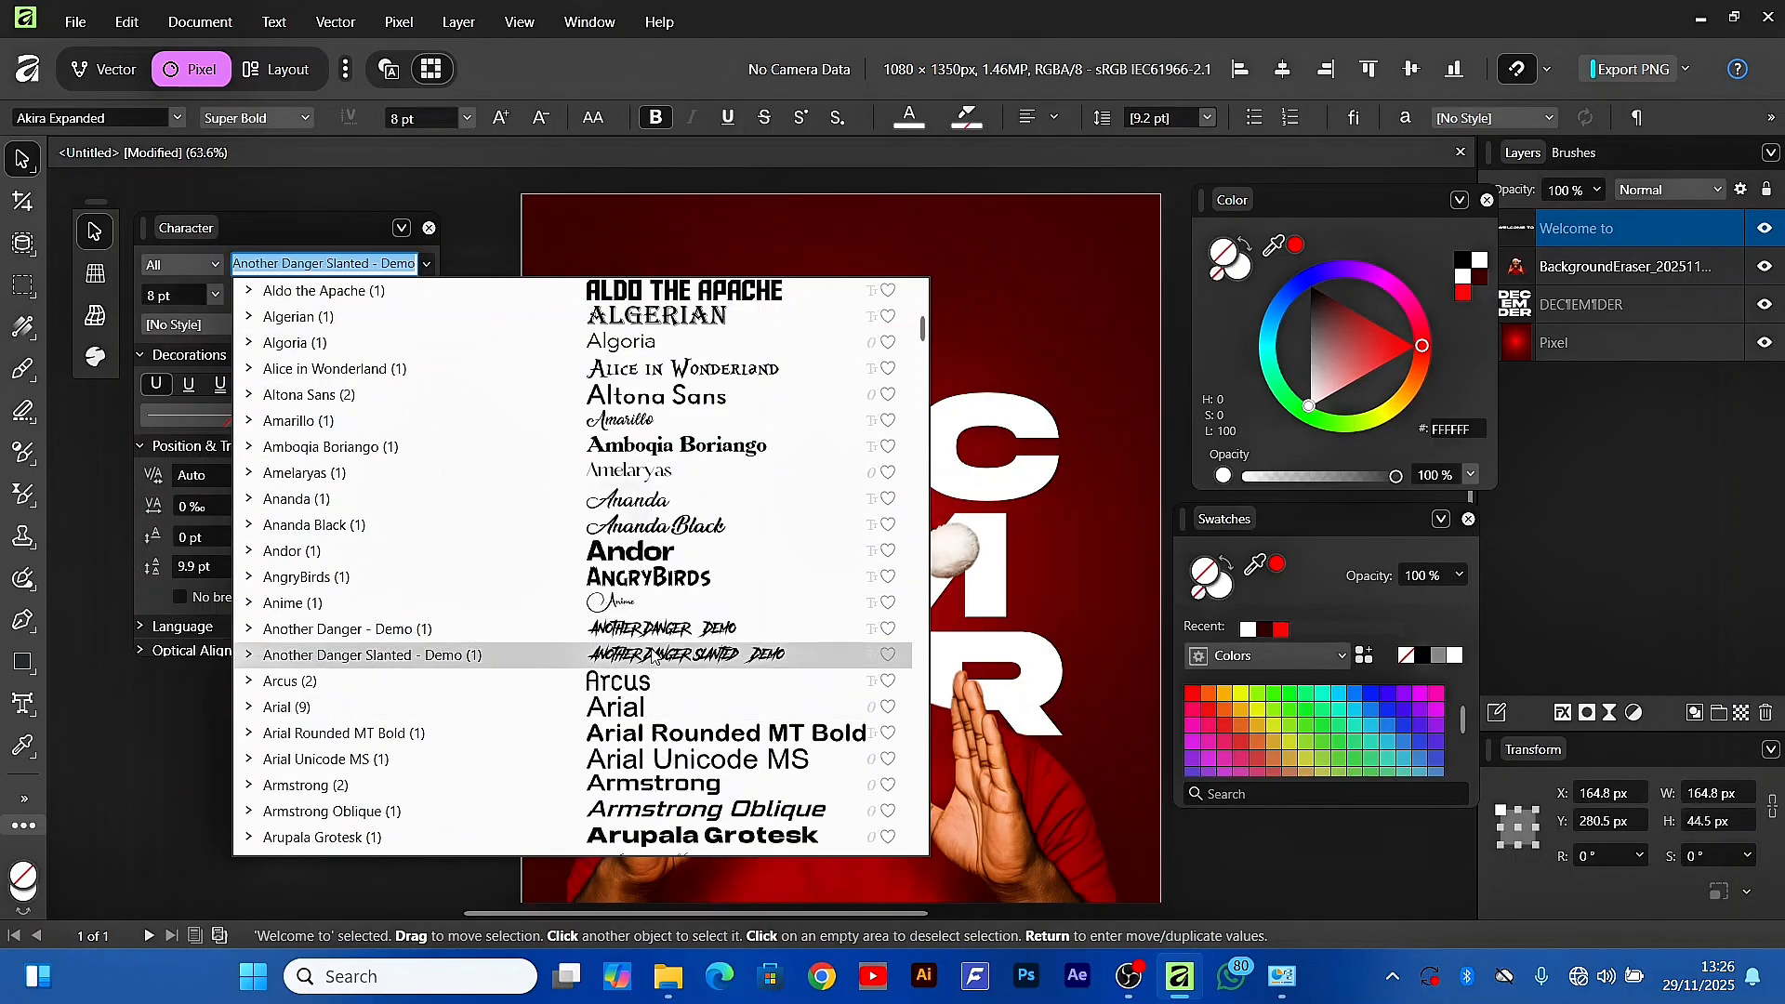
pyautogui.click(649, 602)
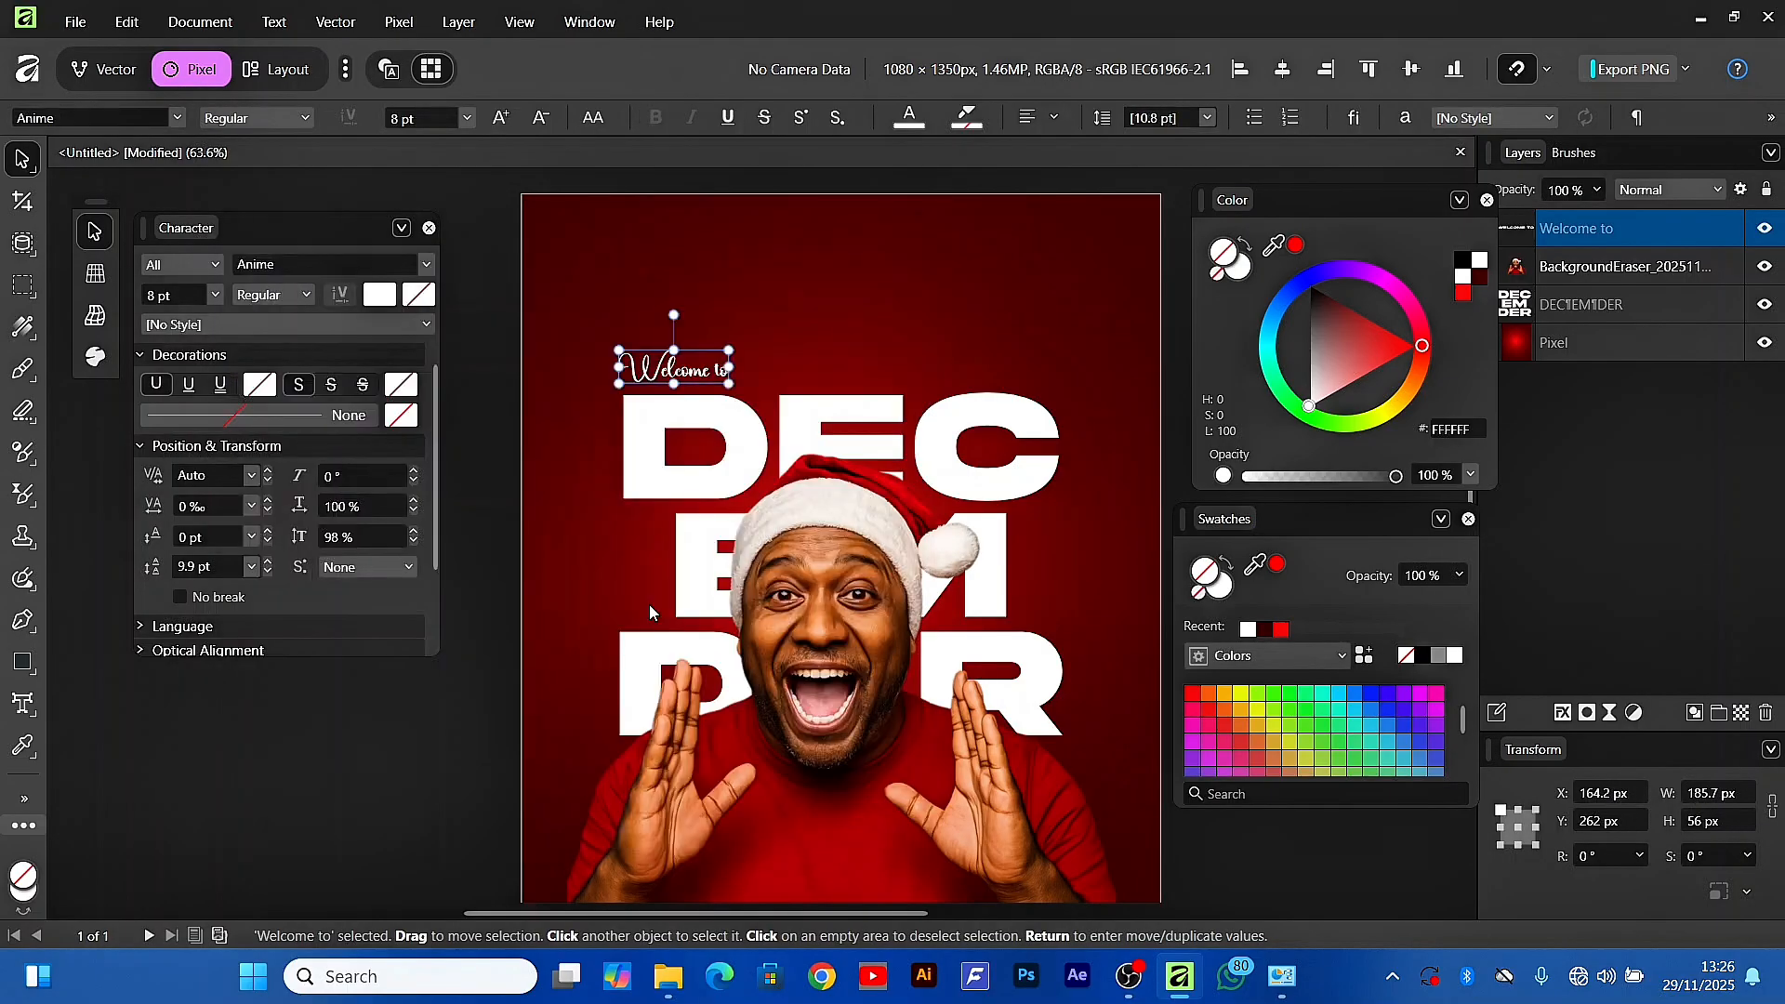
# Set the "Welcome to" text in Asmelina Harley, enlarge it to about 17.8 pt around its center, and deselect it
pyautogui.click(427, 264)
pyautogui.scroll(-5, 558, 558)
pyautogui.click(682, 641)
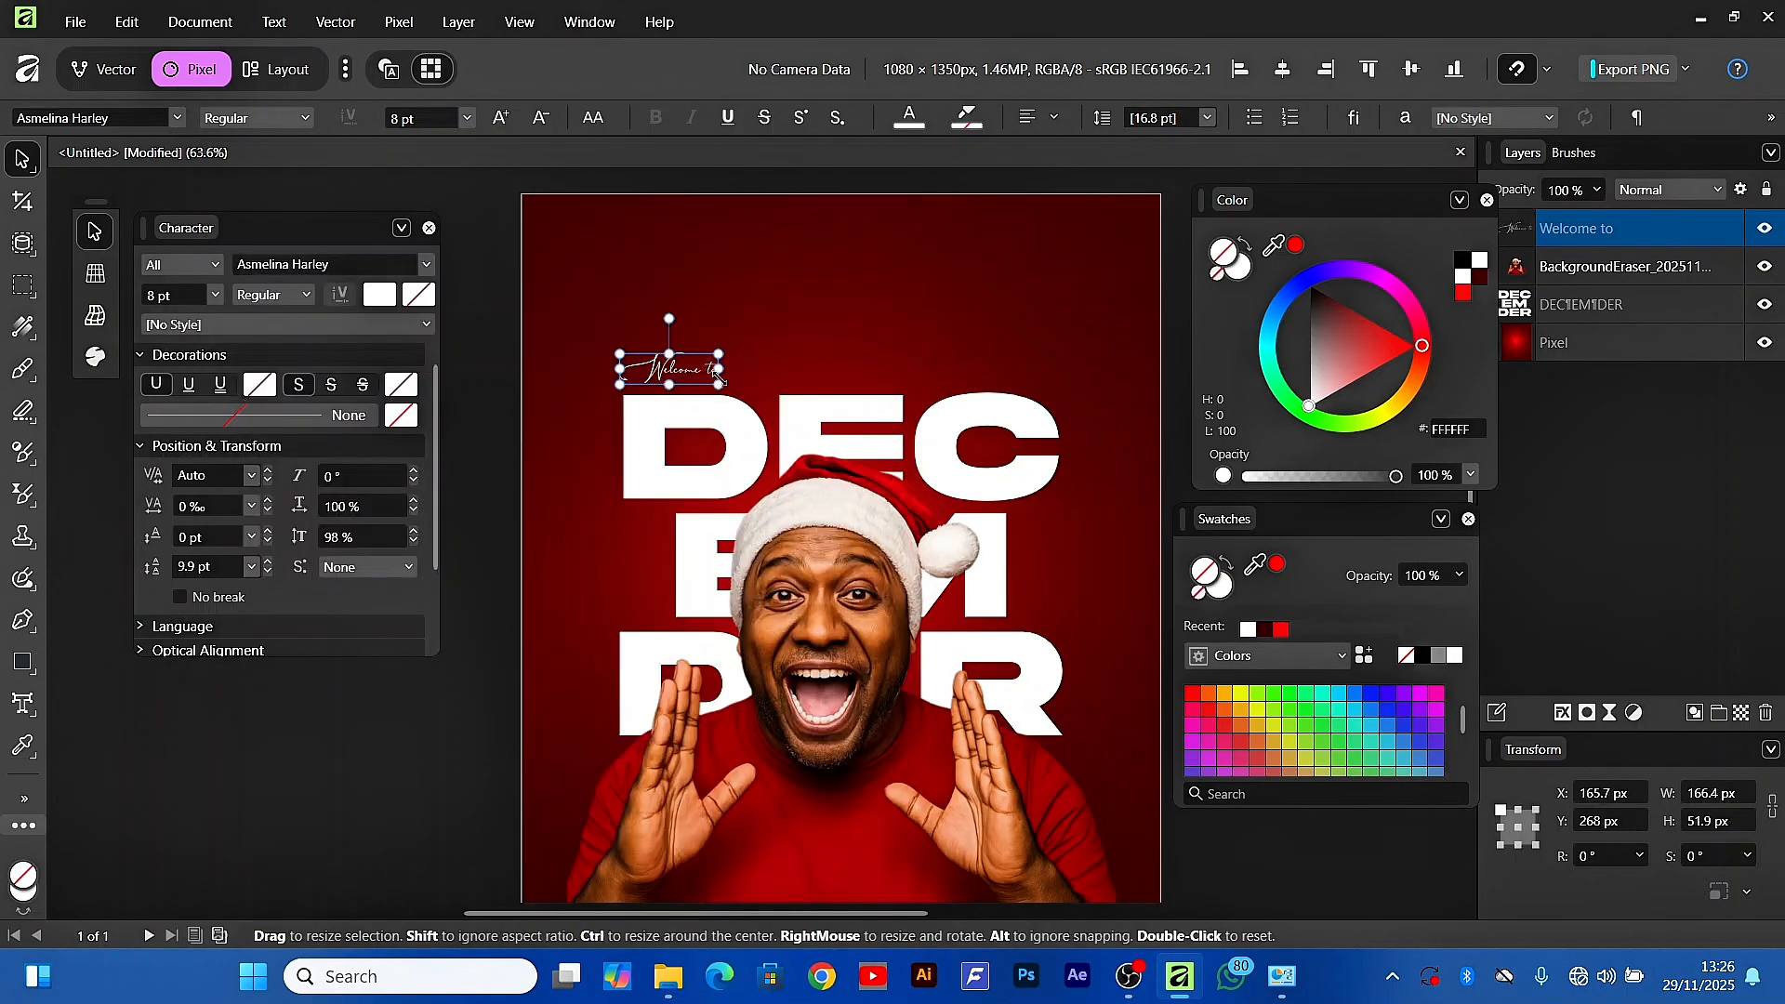
pyautogui.moveTo(718, 371)
pyautogui.mouseDown()
pyautogui.moveTo(782, 370)
pyautogui.moveTo(734, 375)
pyautogui.mouseUp()
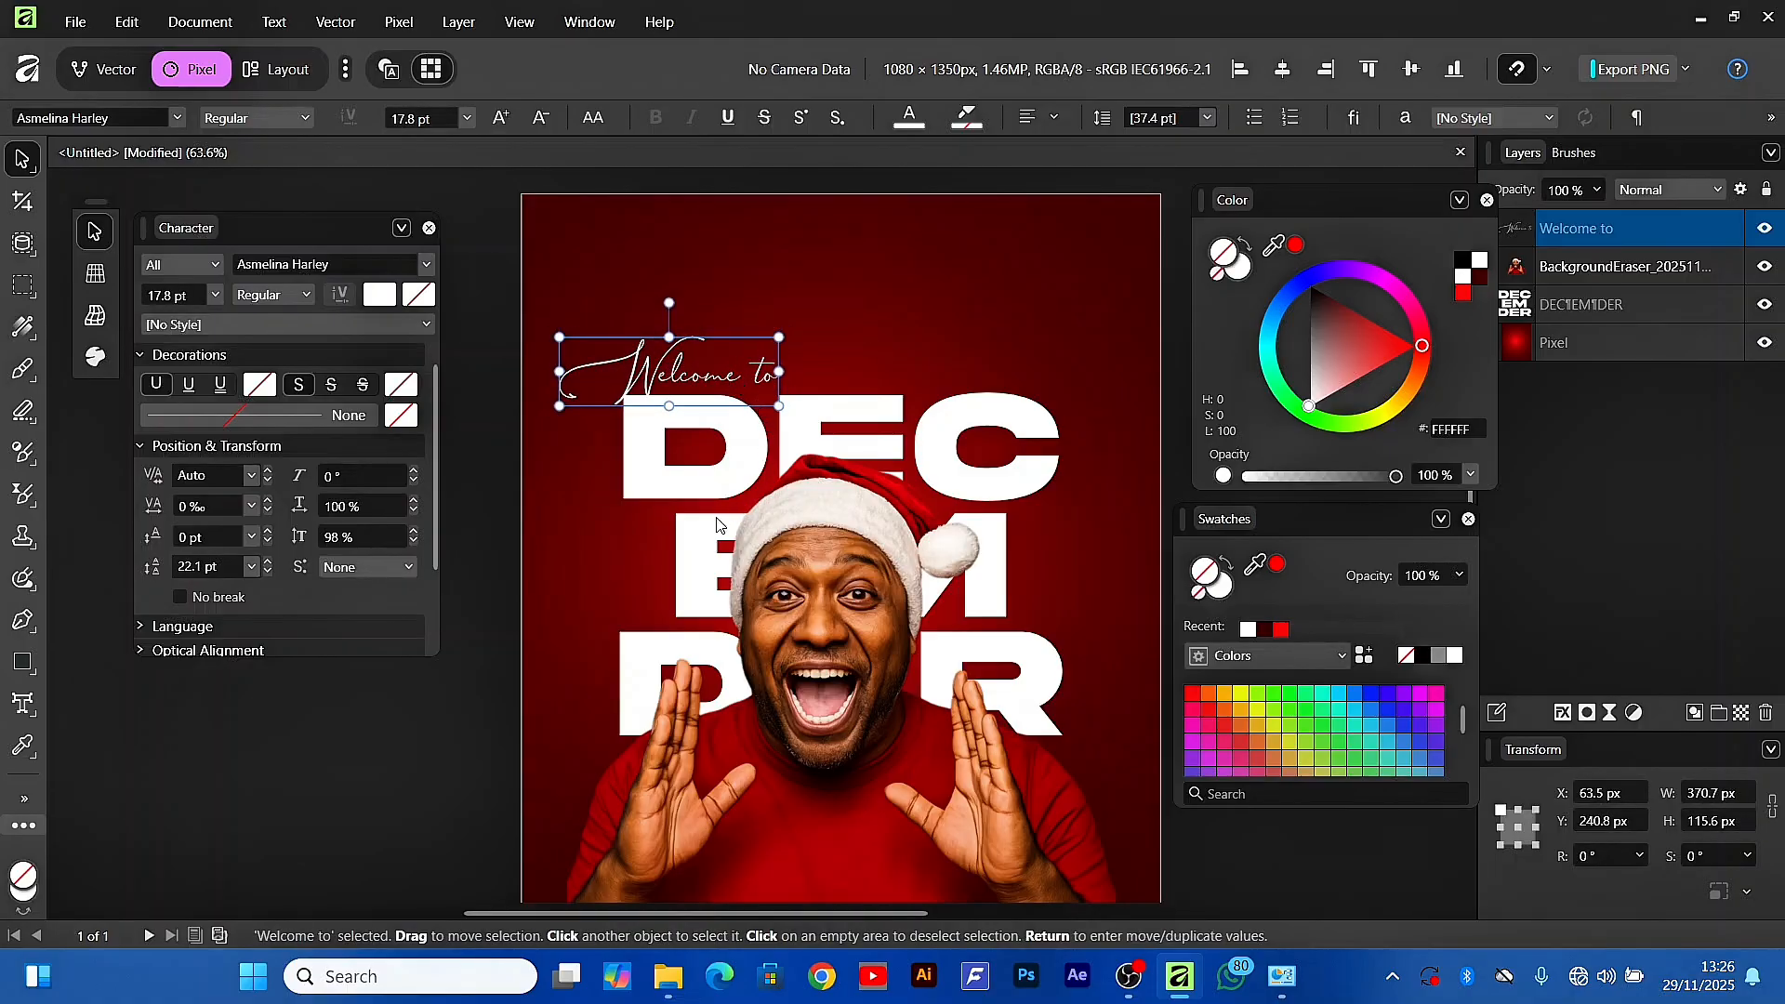
pyautogui.click(523, 609)
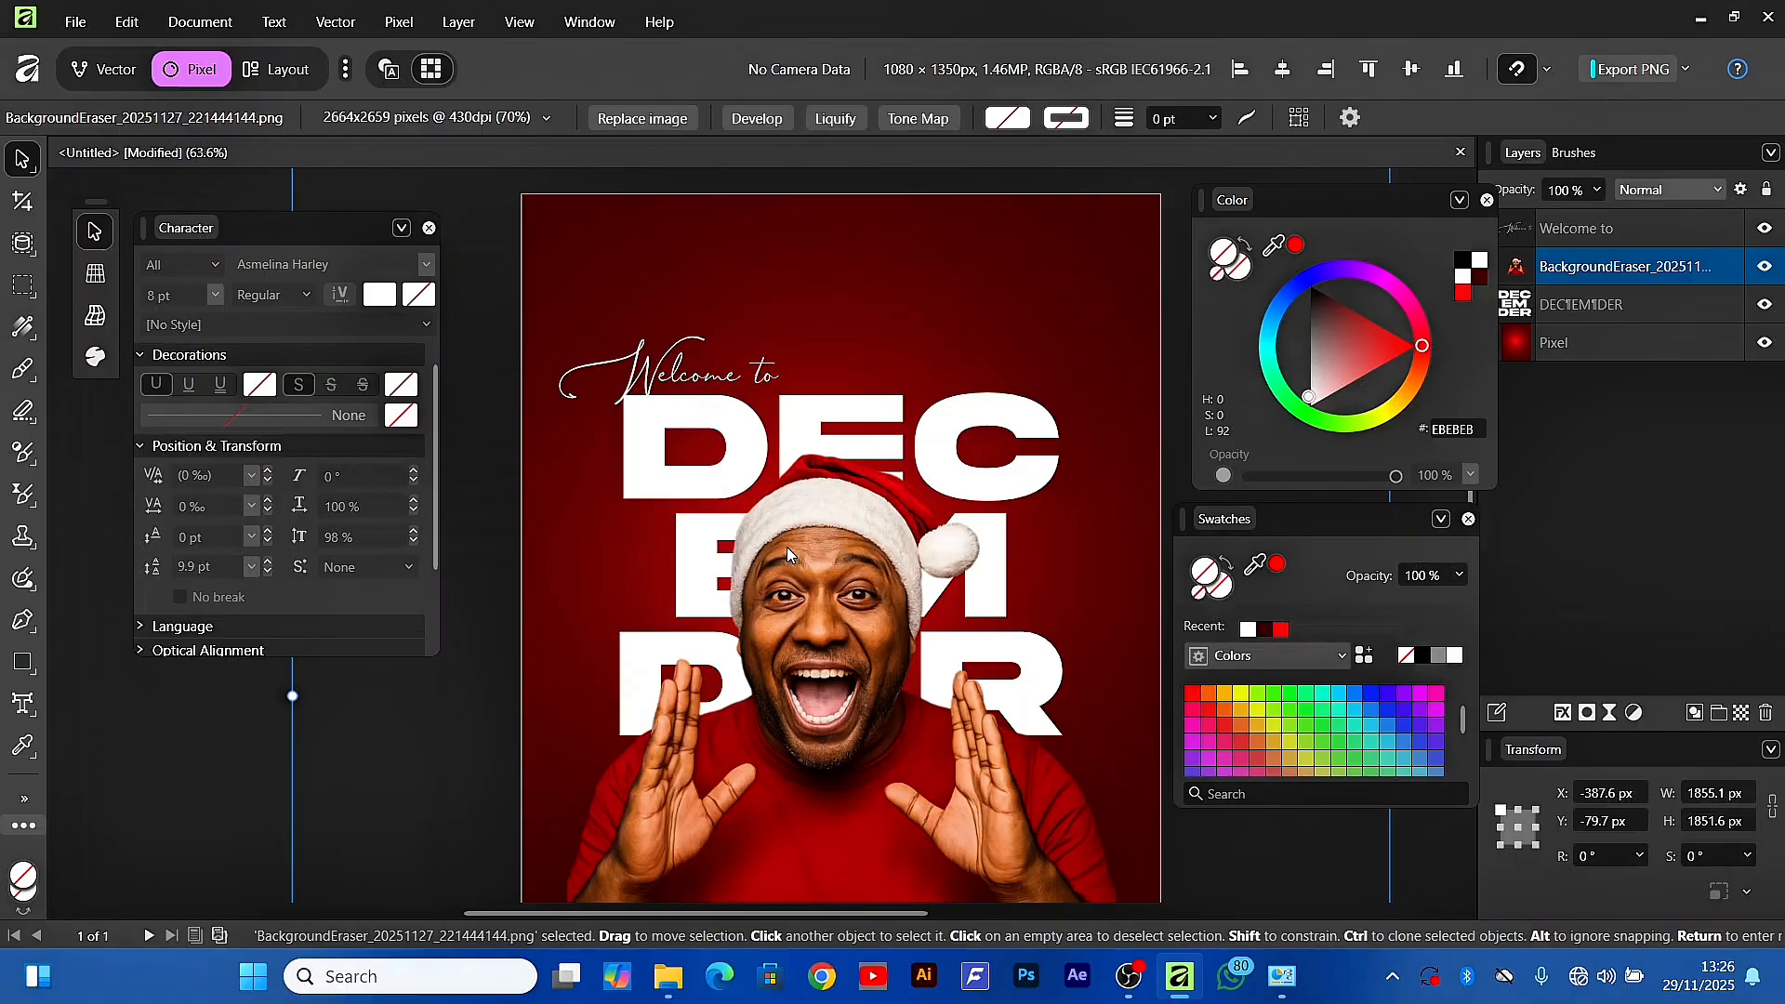
# Place the love icon image from the tutorial folder onto the page
pyautogui.moveTo(668, 976)
pyautogui.click(723, 916)
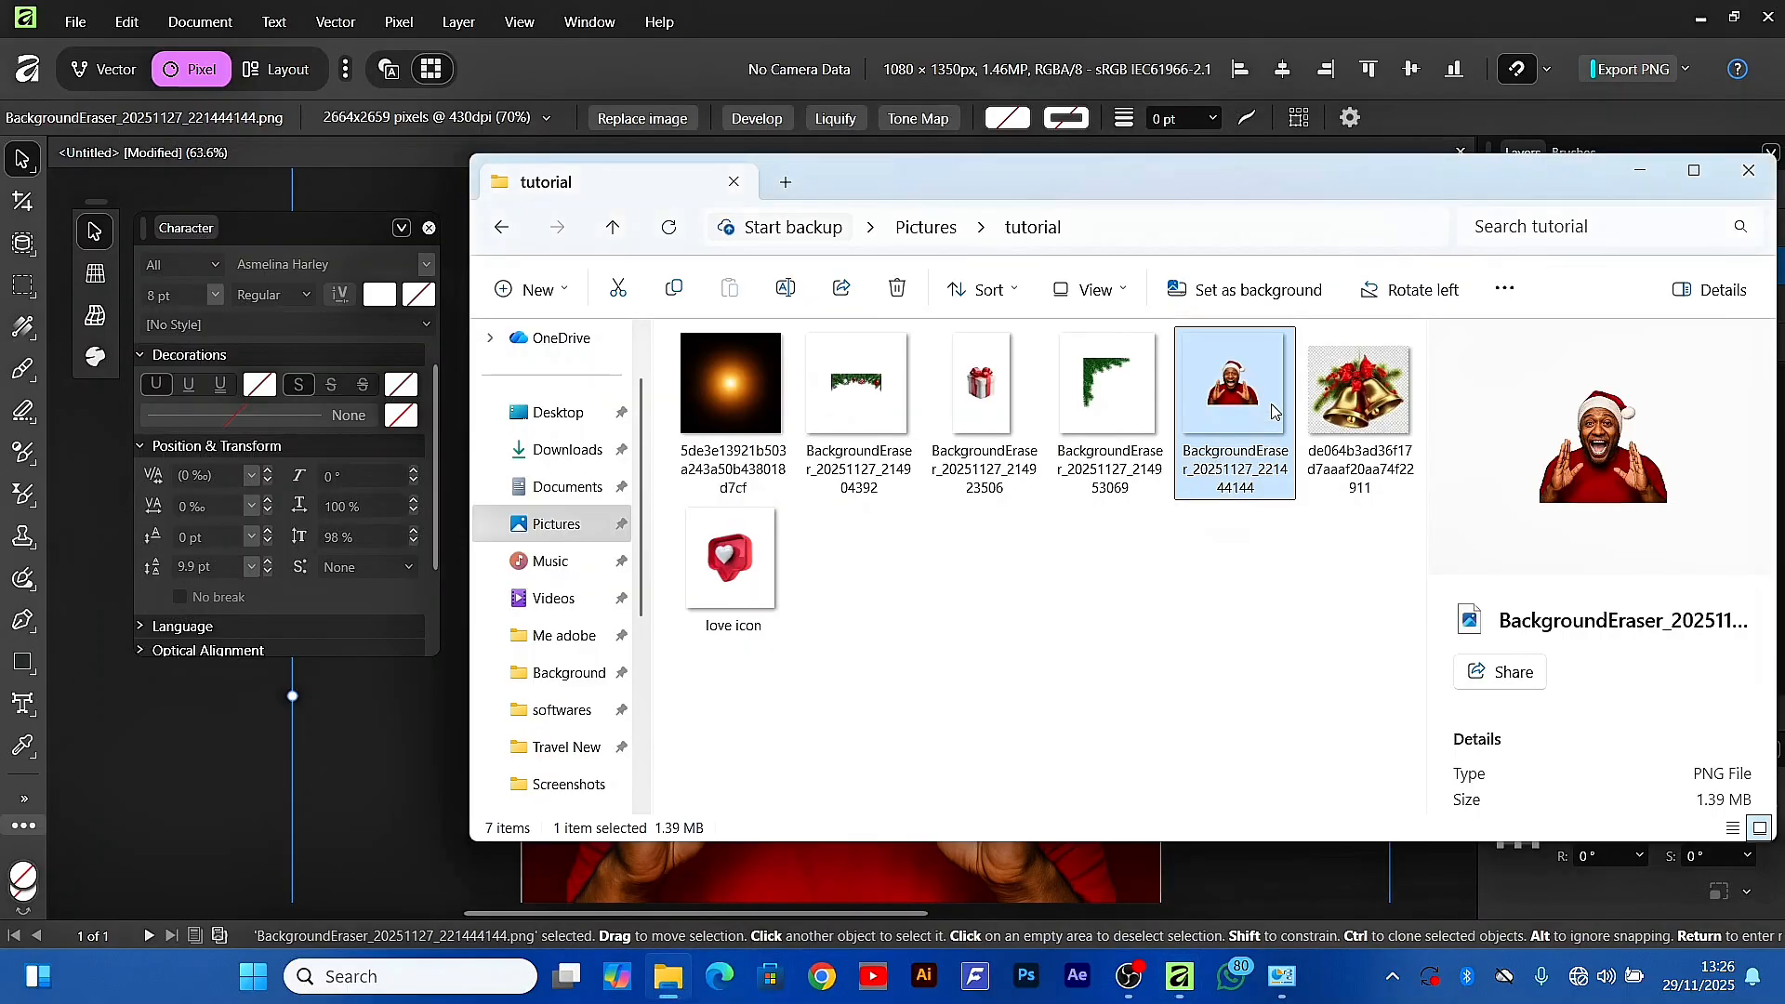
pyautogui.click(777, 601)
pyautogui.moveTo(1128, 934); pyautogui.dragTo(957, 502)
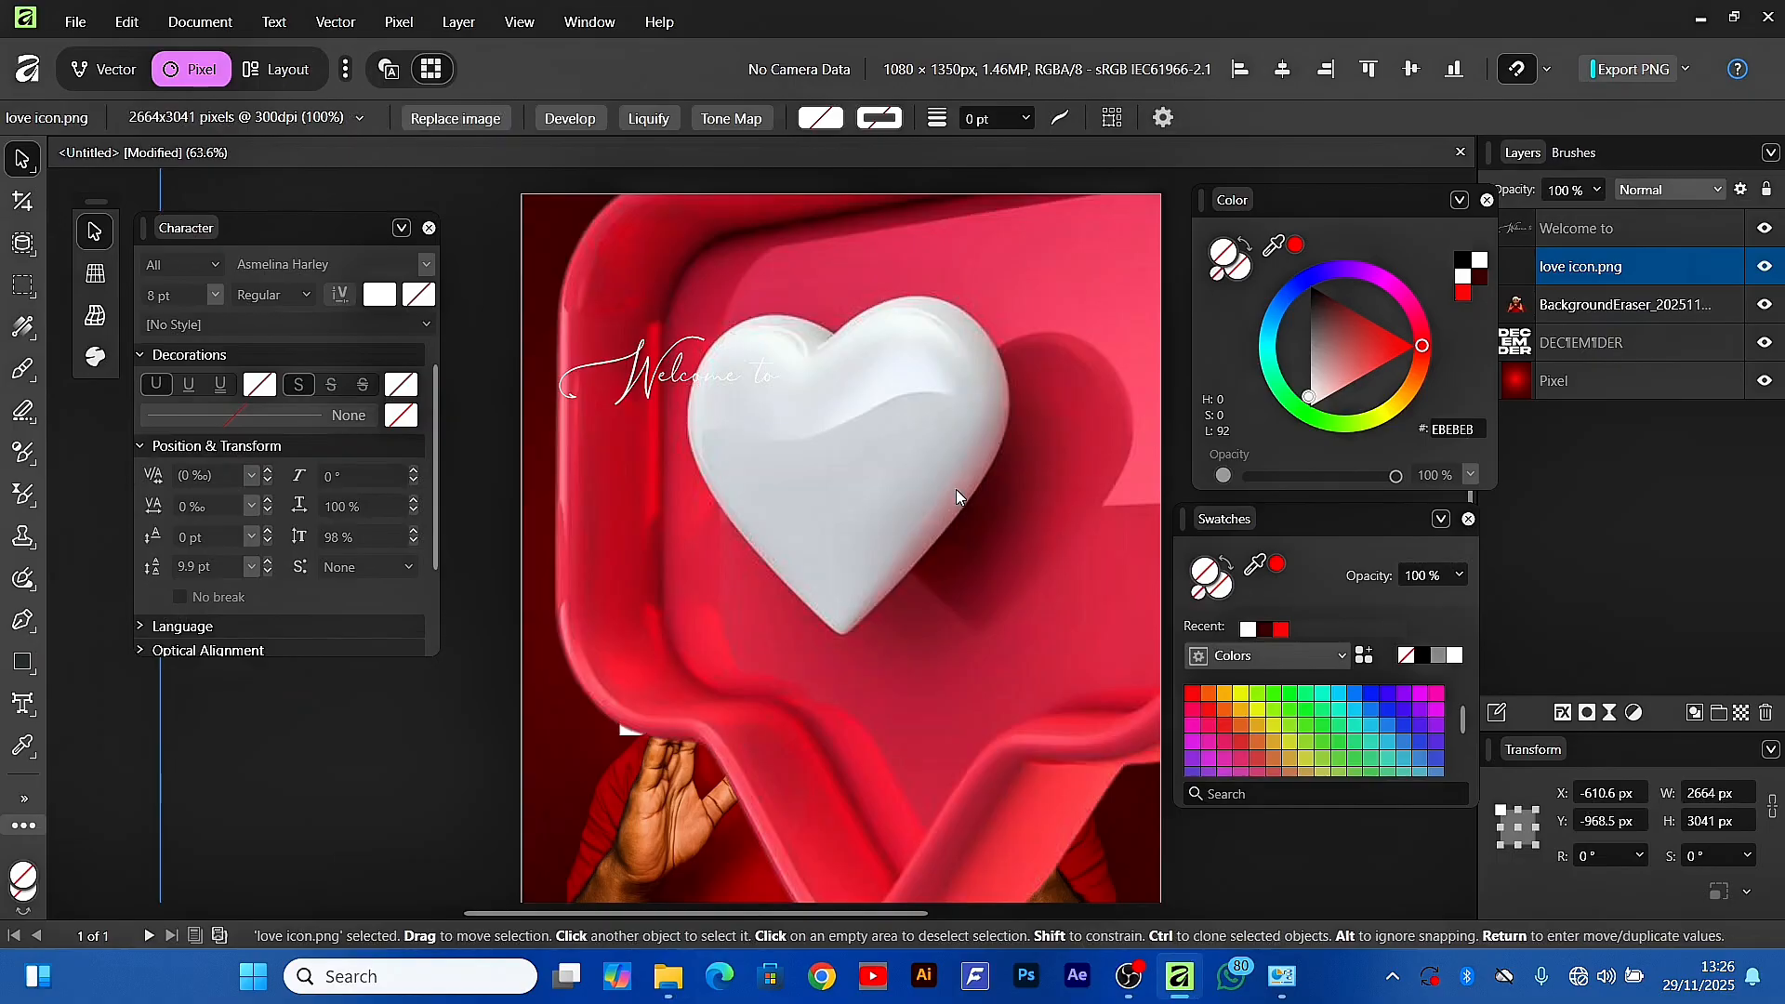
# Scale the love icon to about 540 × 617 px and place it over the page's right edge at about X 750 px, Y 276 px
pyautogui.scroll(-3, 901, 516)
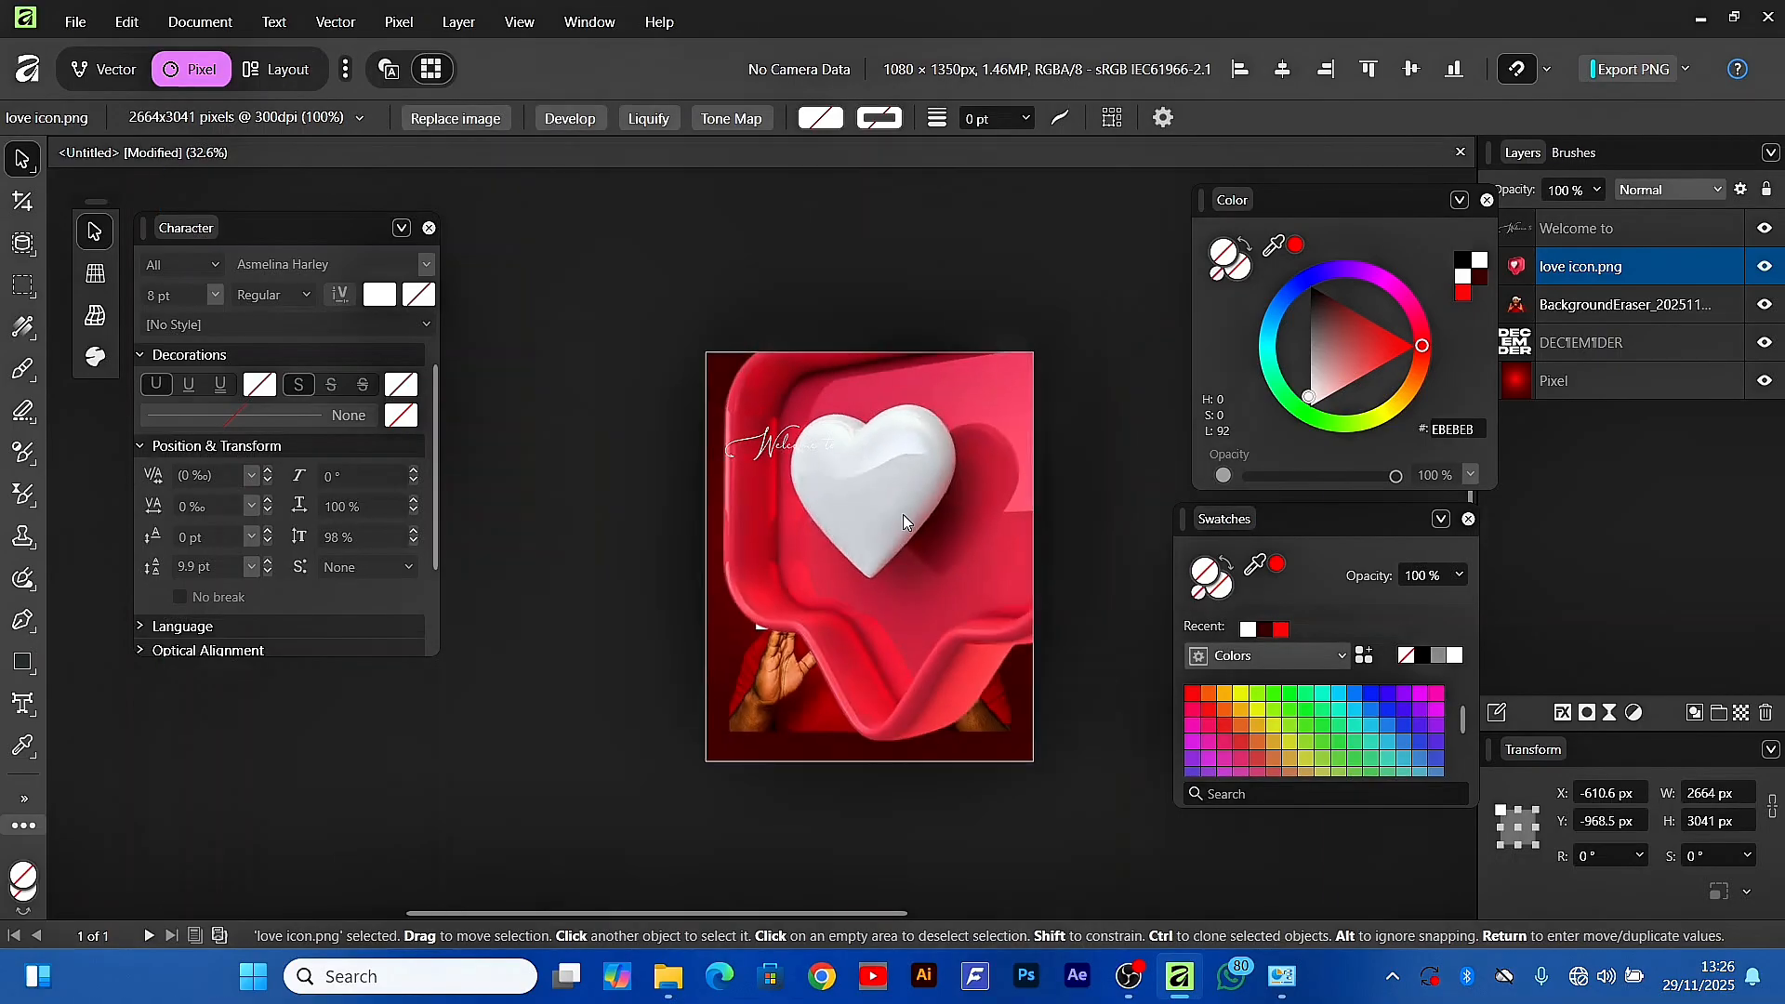
pyautogui.moveTo(521, 522); pyautogui.dragTo(813, 520)
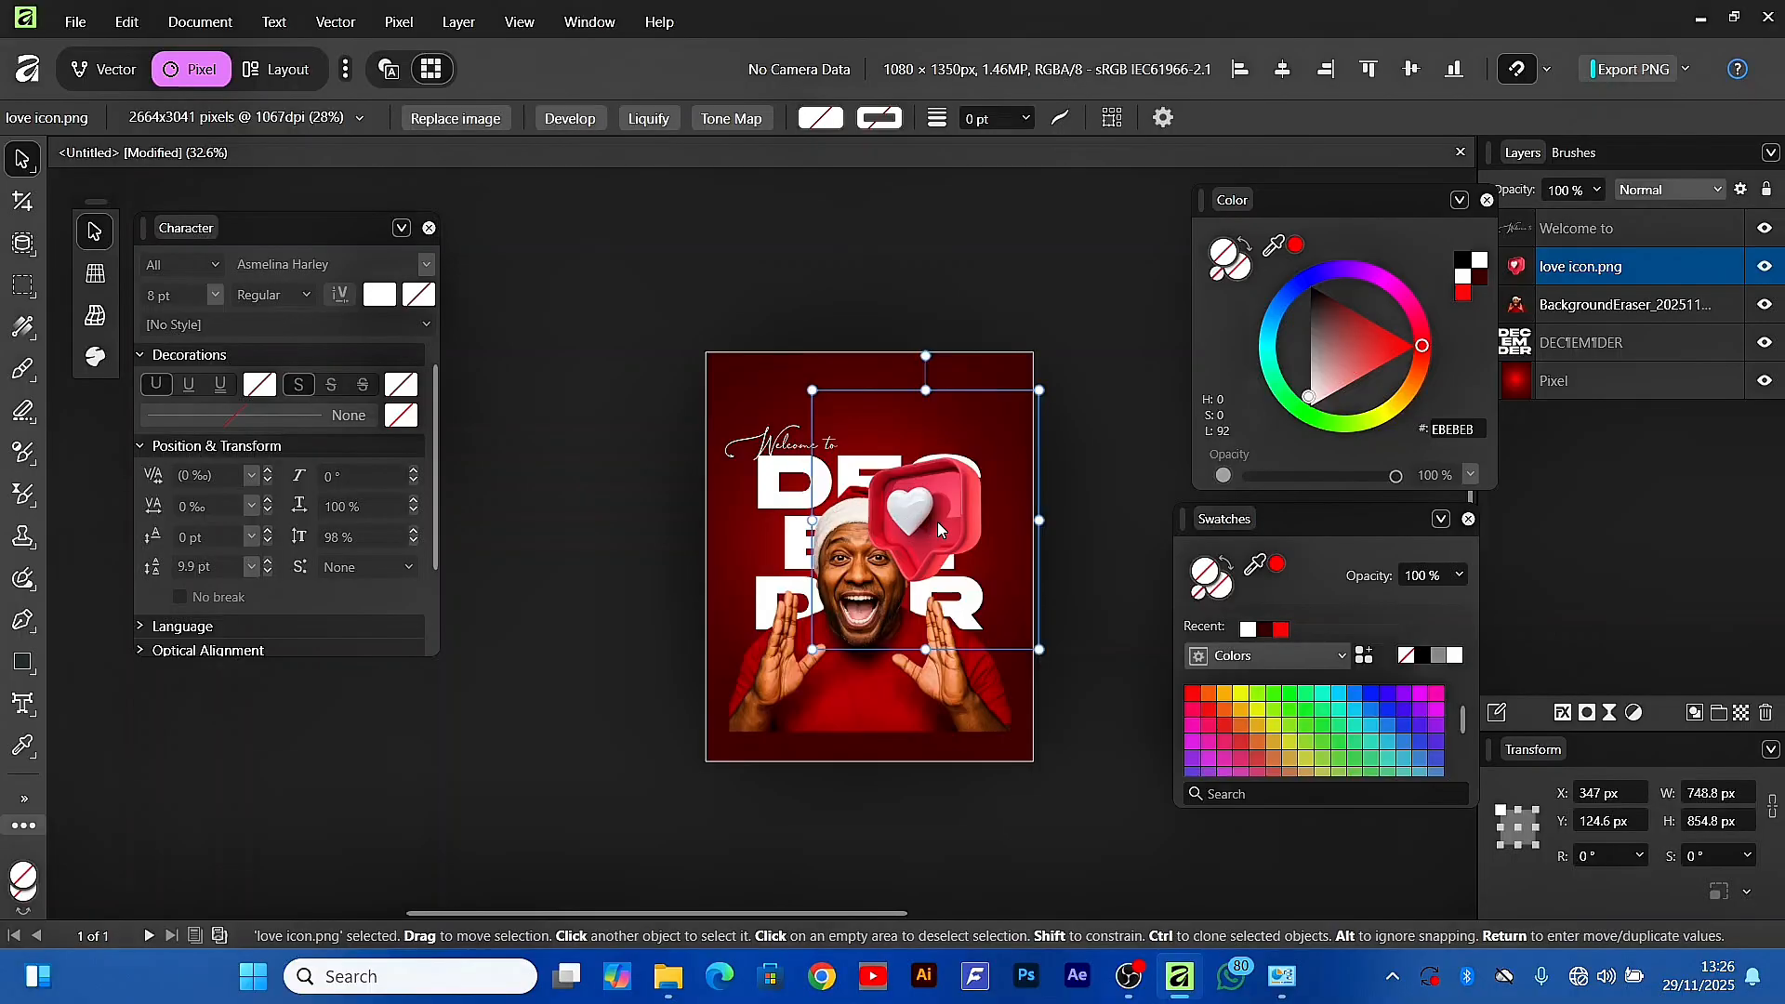
pyautogui.moveTo(944, 522); pyautogui.dragTo(1023, 556)
pyautogui.scroll(3, 997, 542)
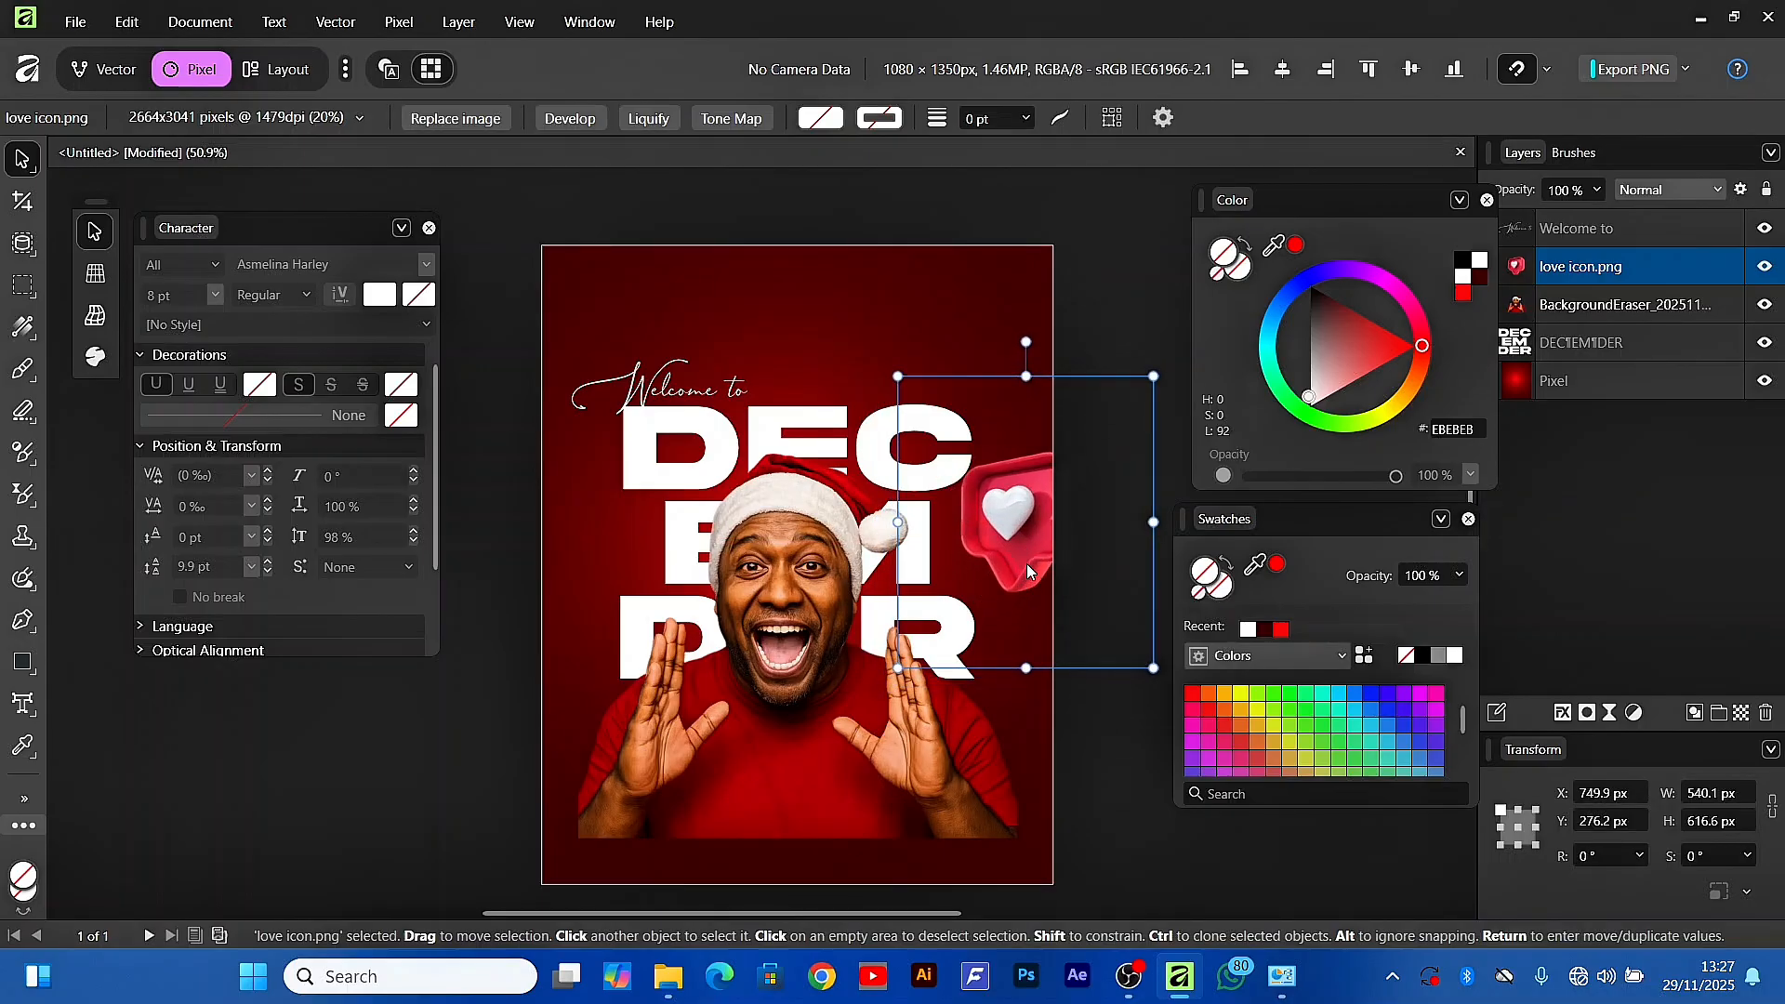
# Duplicate the love icon and place the copy beside the man's left side at about X -120 px, Y 398 px
pyautogui.click(1653, 310)
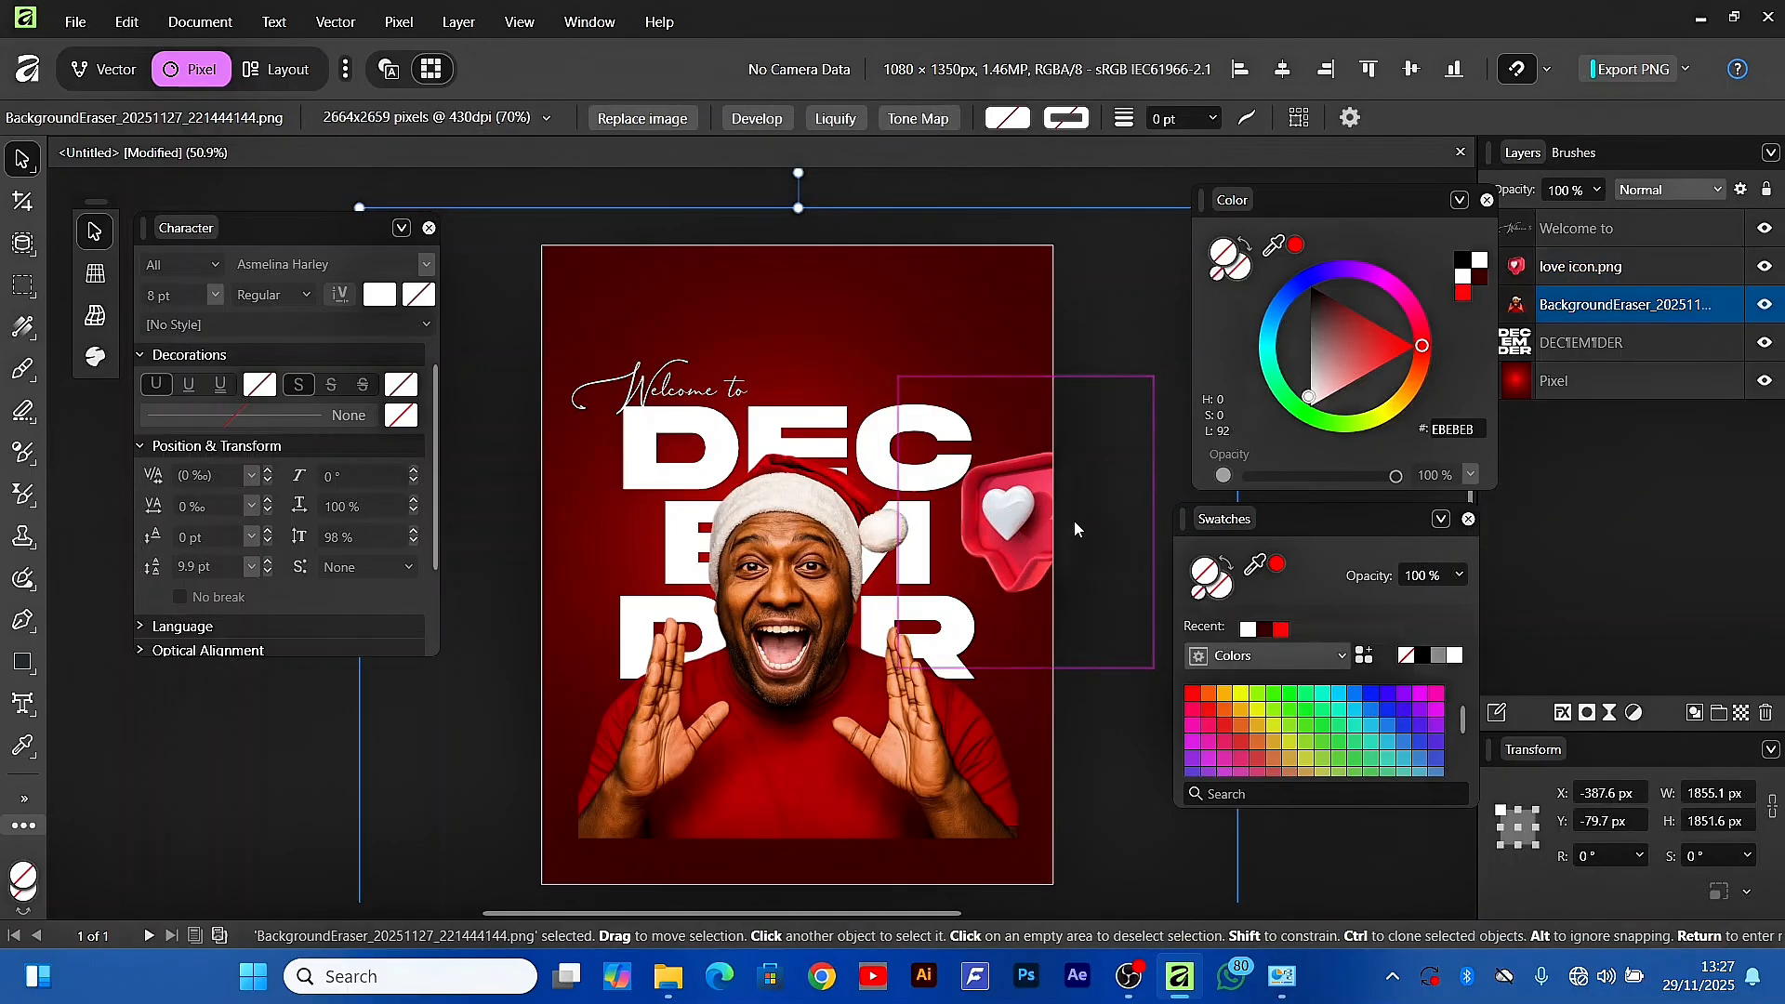
pyautogui.click(1029, 532)
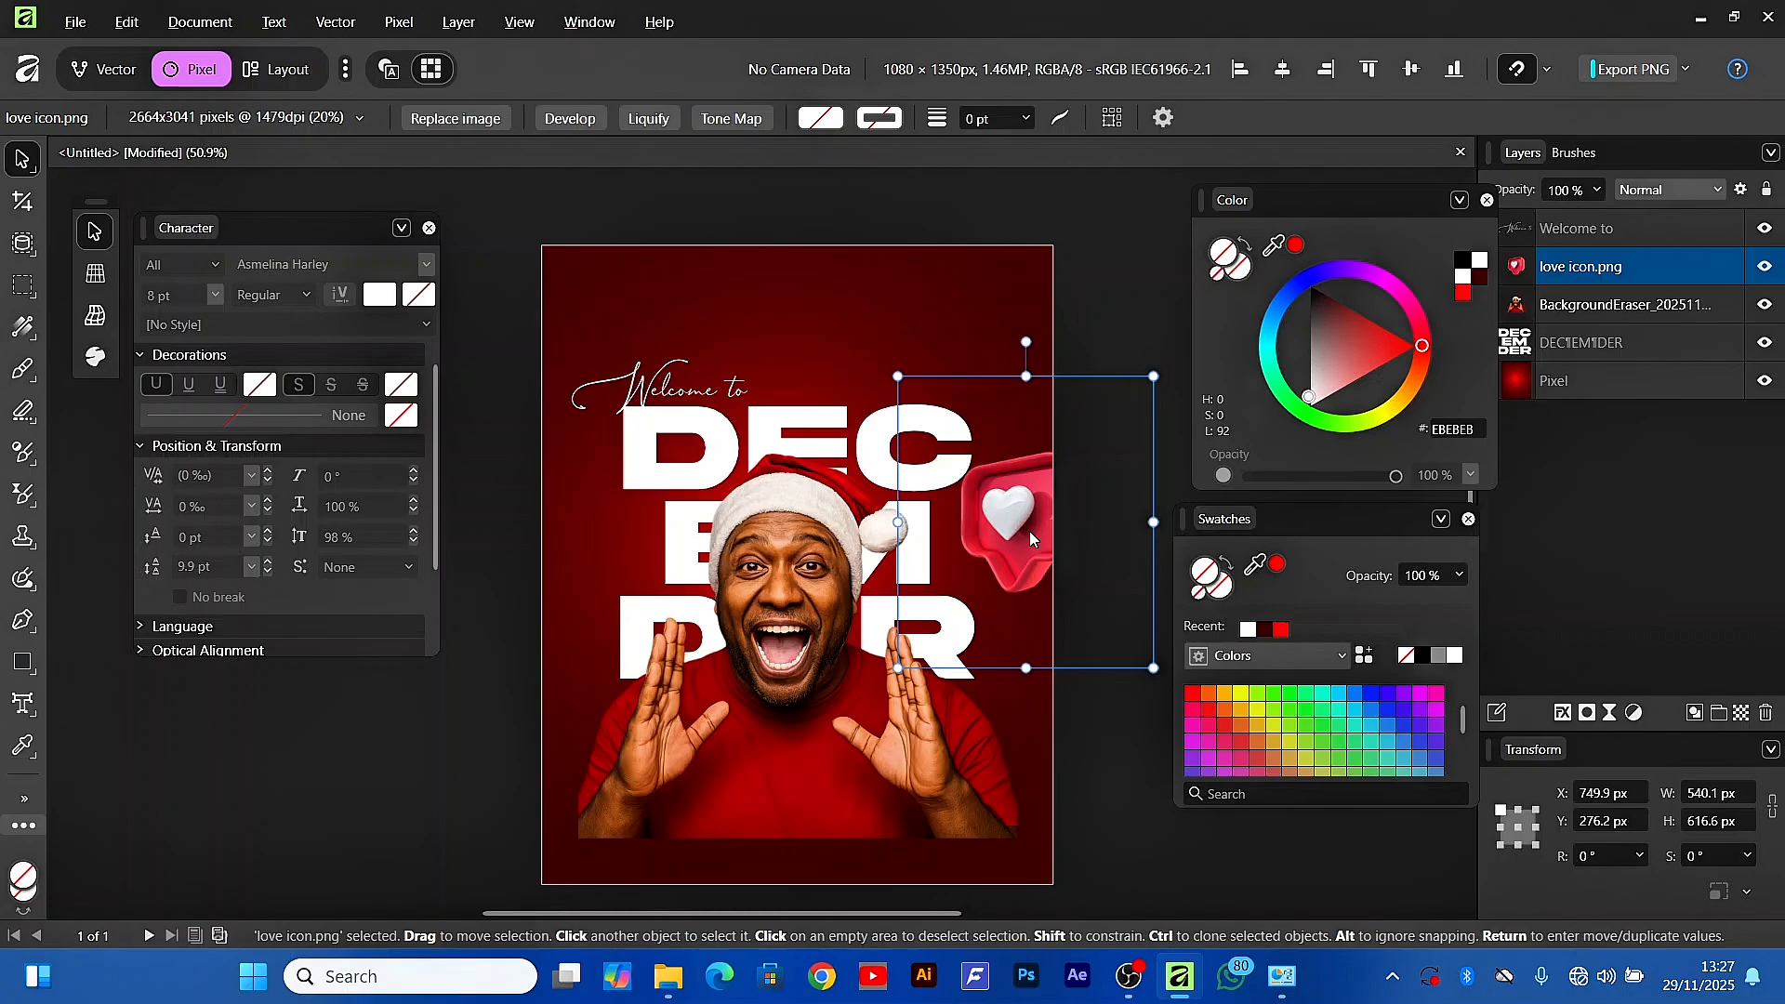
pyautogui.moveTo(1029, 532); pyautogui.dragTo(616, 589)
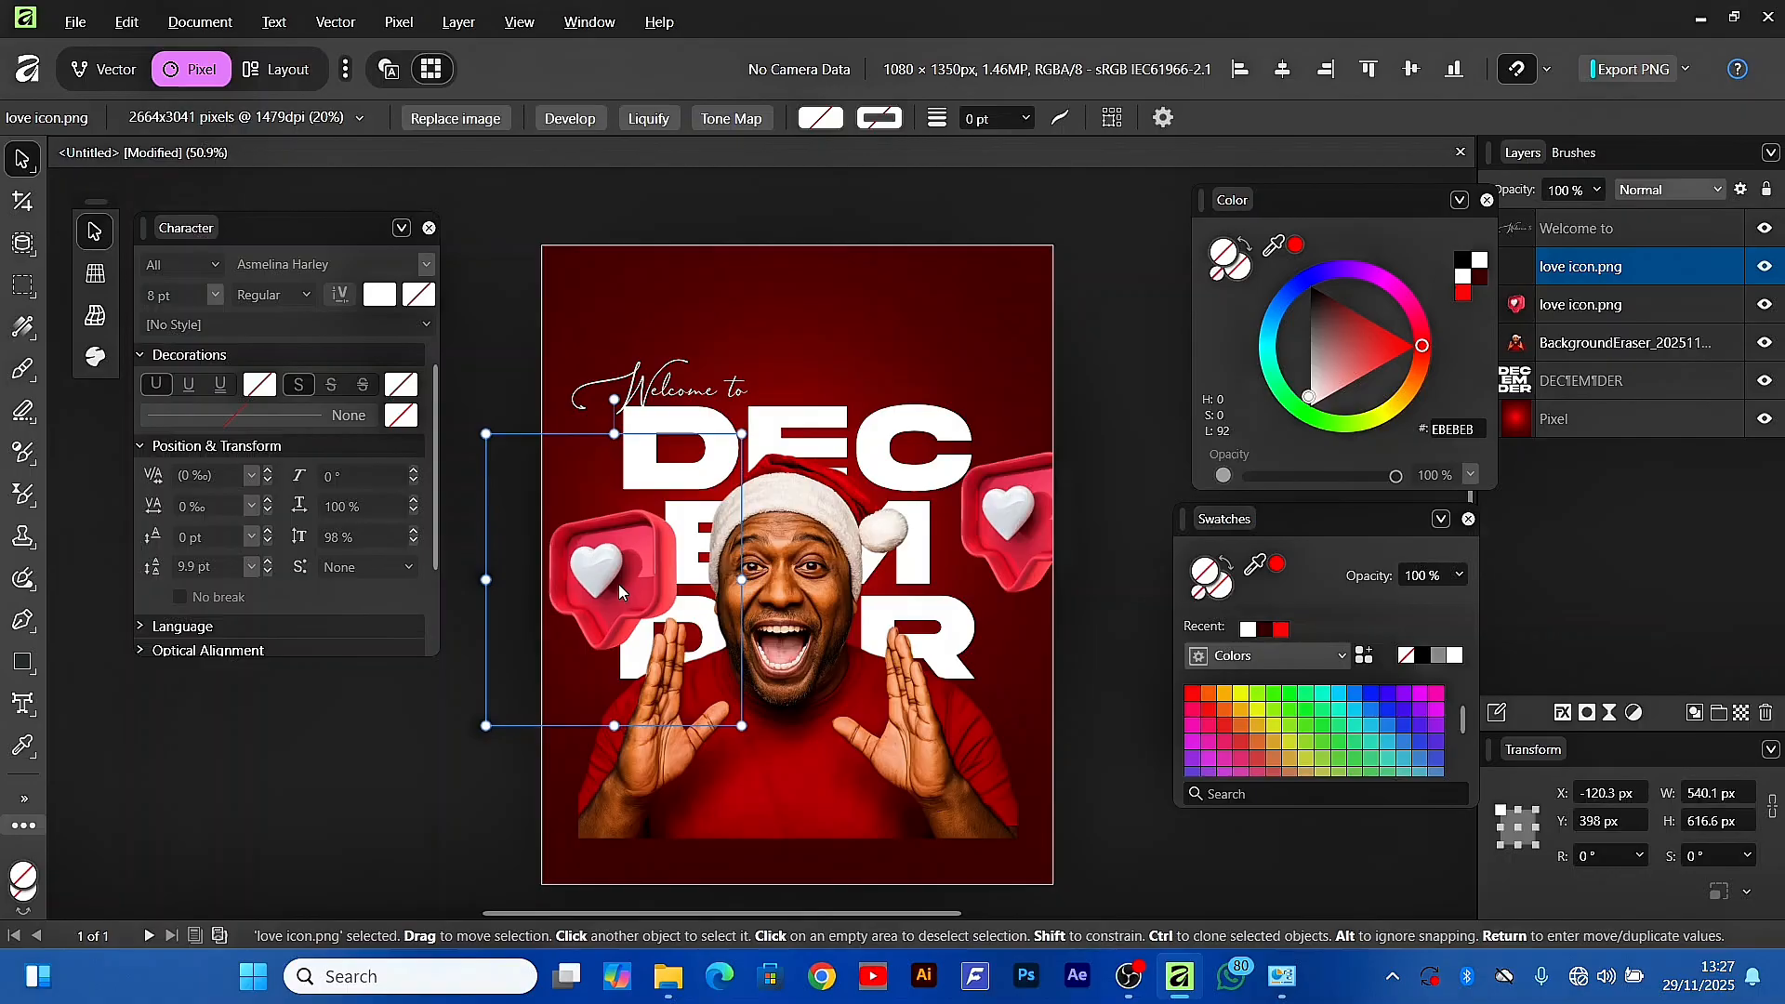
# Flip the copied love icon horizontally and move it partly off the page's left edge, at about X -250 px, Y 414 px
pyautogui.rightClick(617, 584)
pyautogui.moveTo(794, 466)
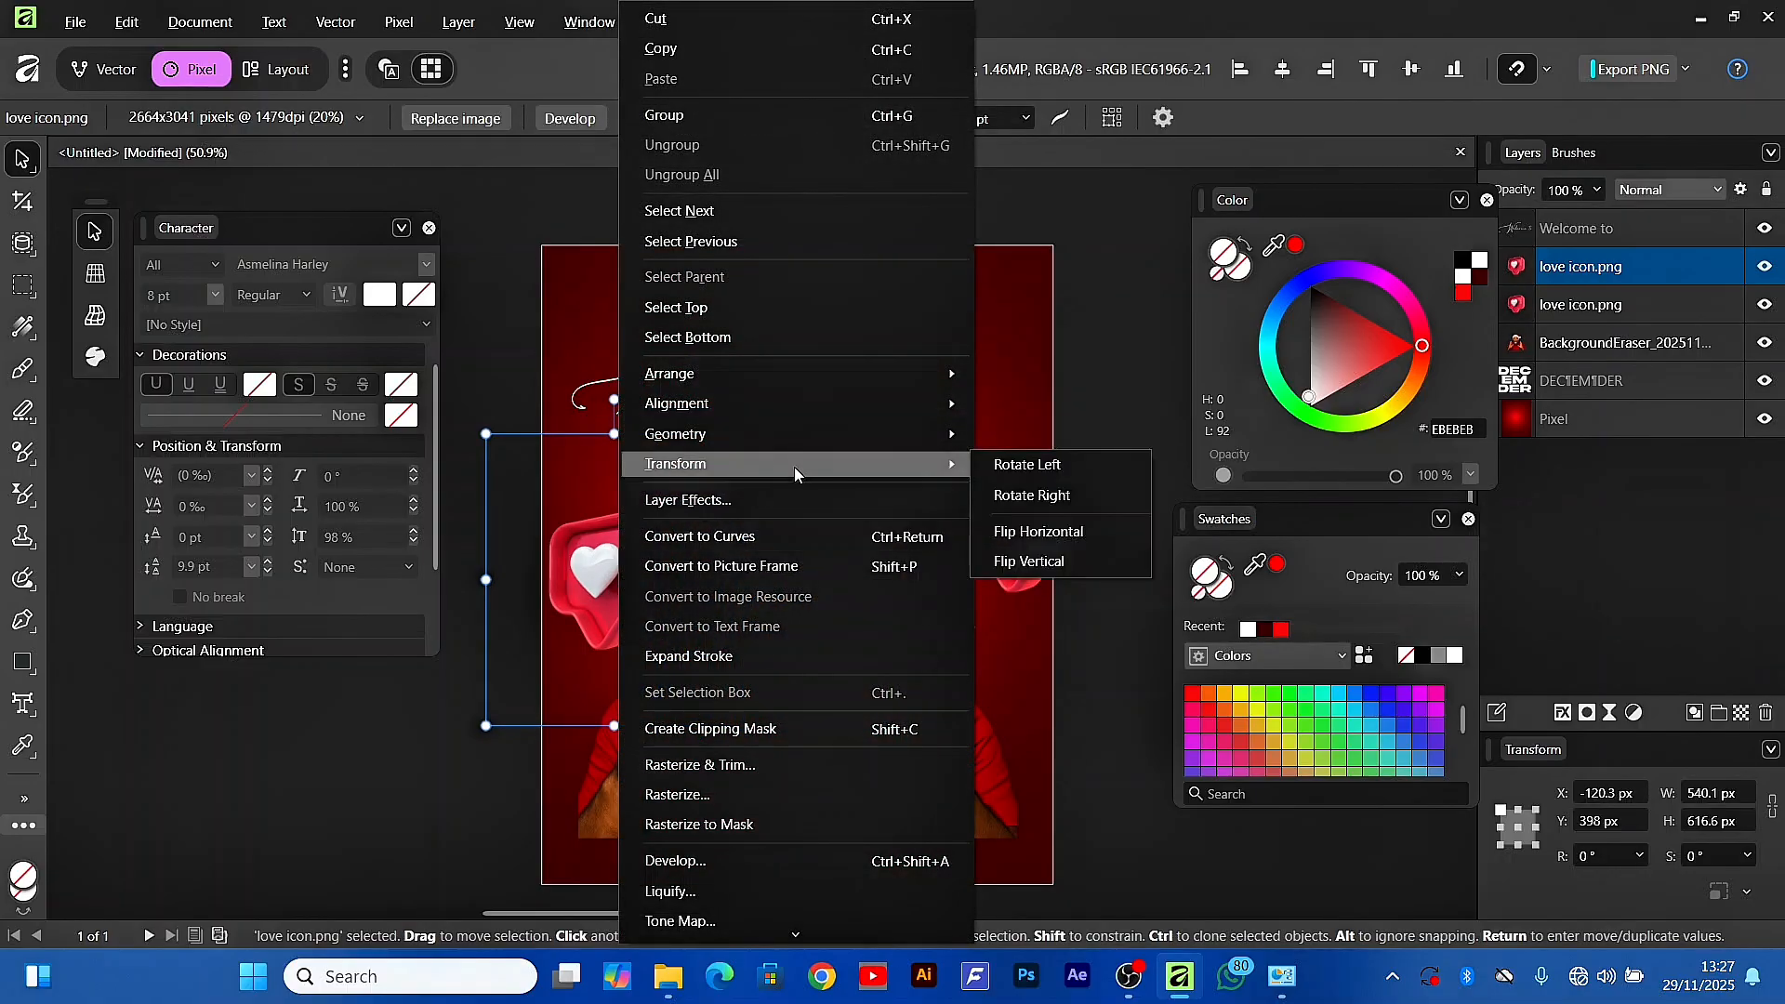
pyautogui.click(1057, 537)
pyautogui.moveTo(595, 574); pyautogui.dragTo(545, 599)
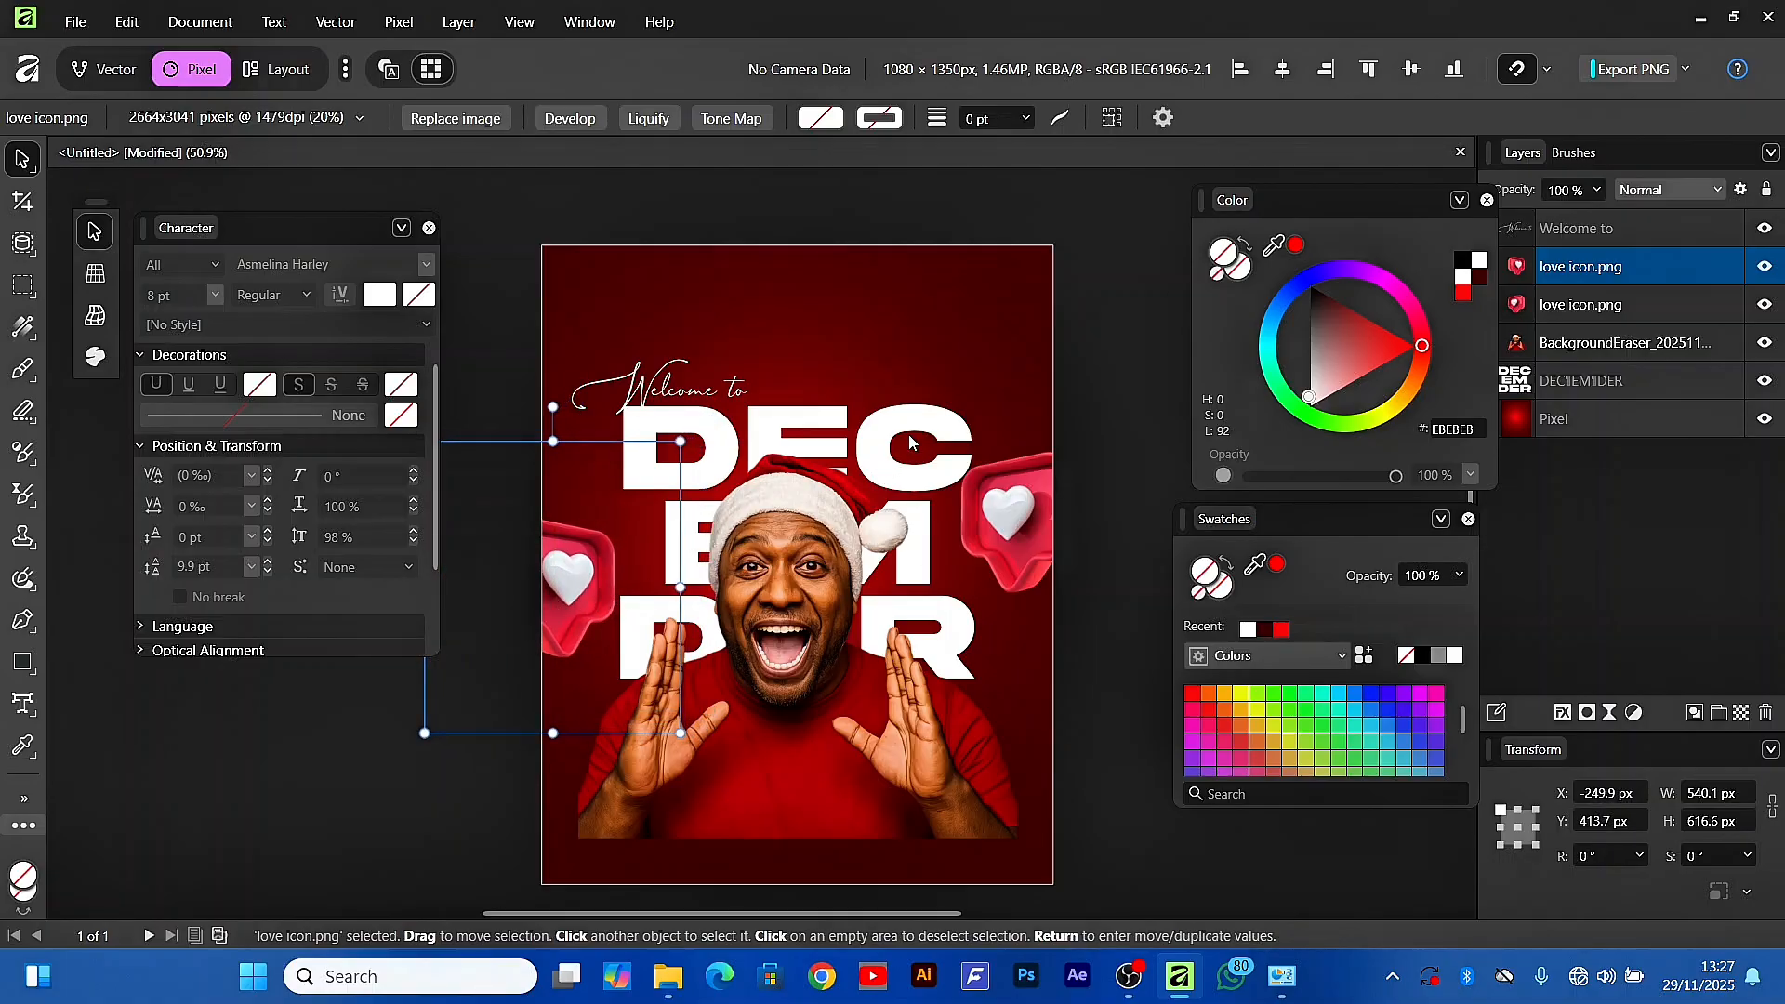
pyautogui.click(989, 315)
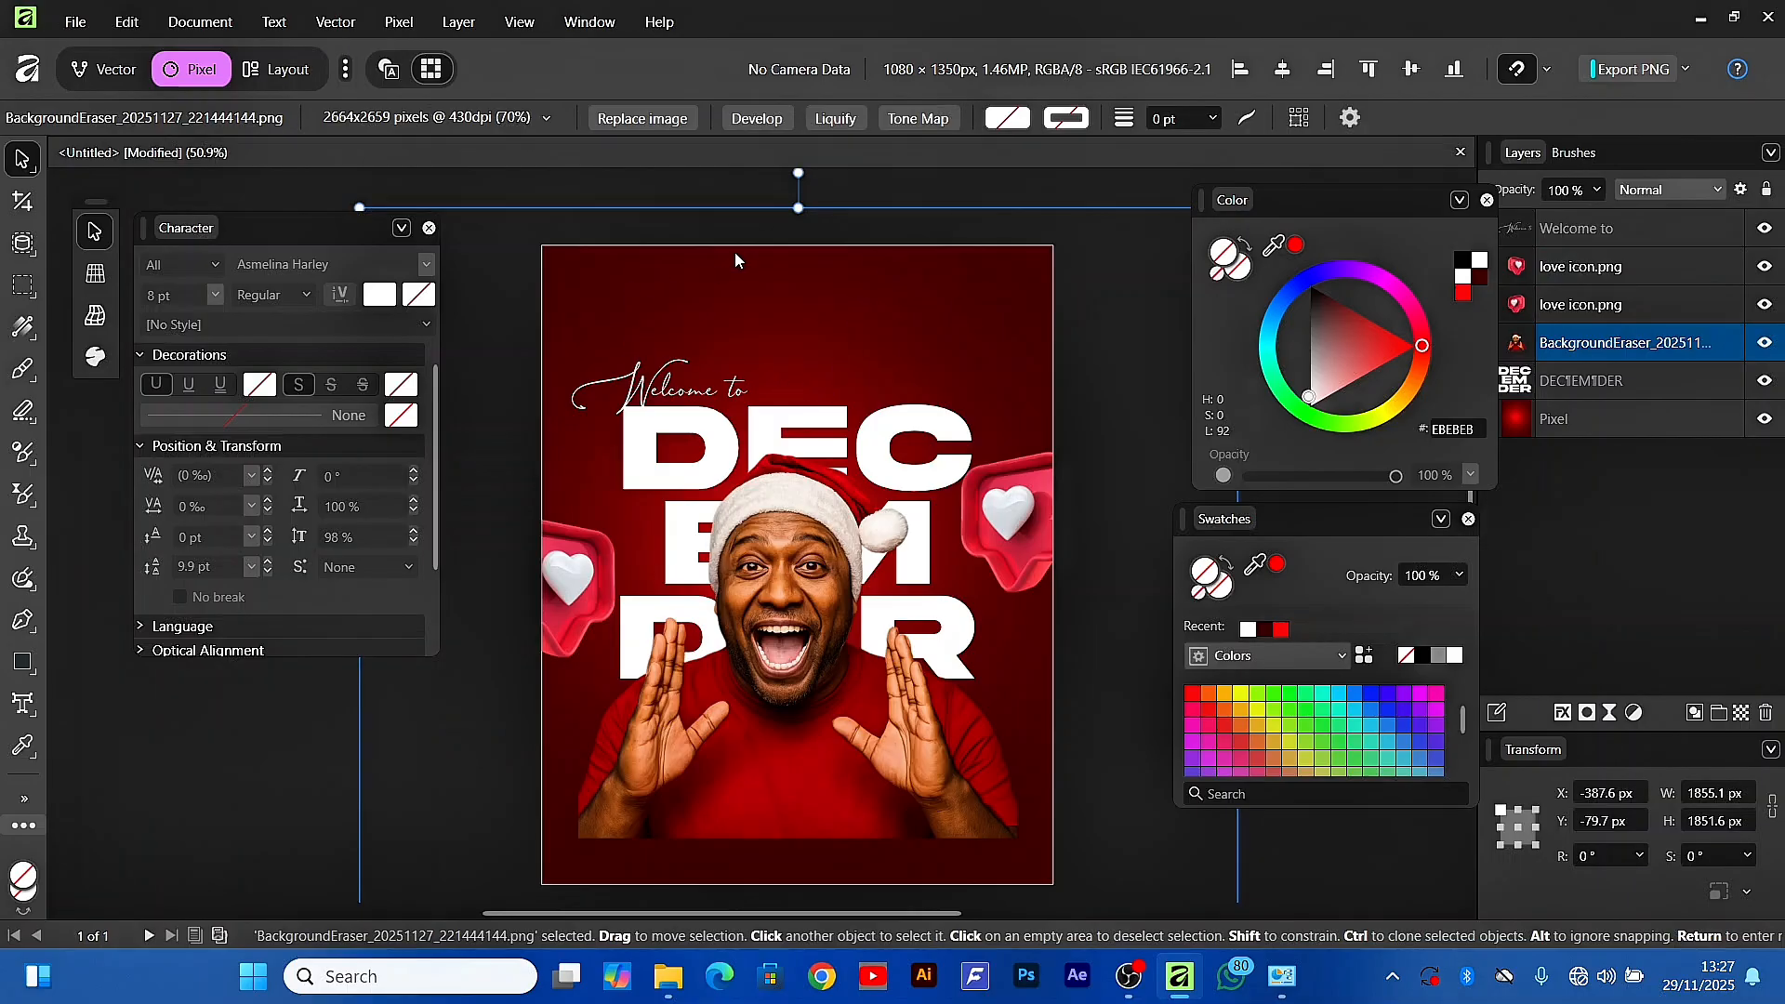
# Place the wide Christmas garland image BackgroundEraser_20251127_214904392 from the tutorial folder onto the page
pyautogui.moveTo(689, 993)
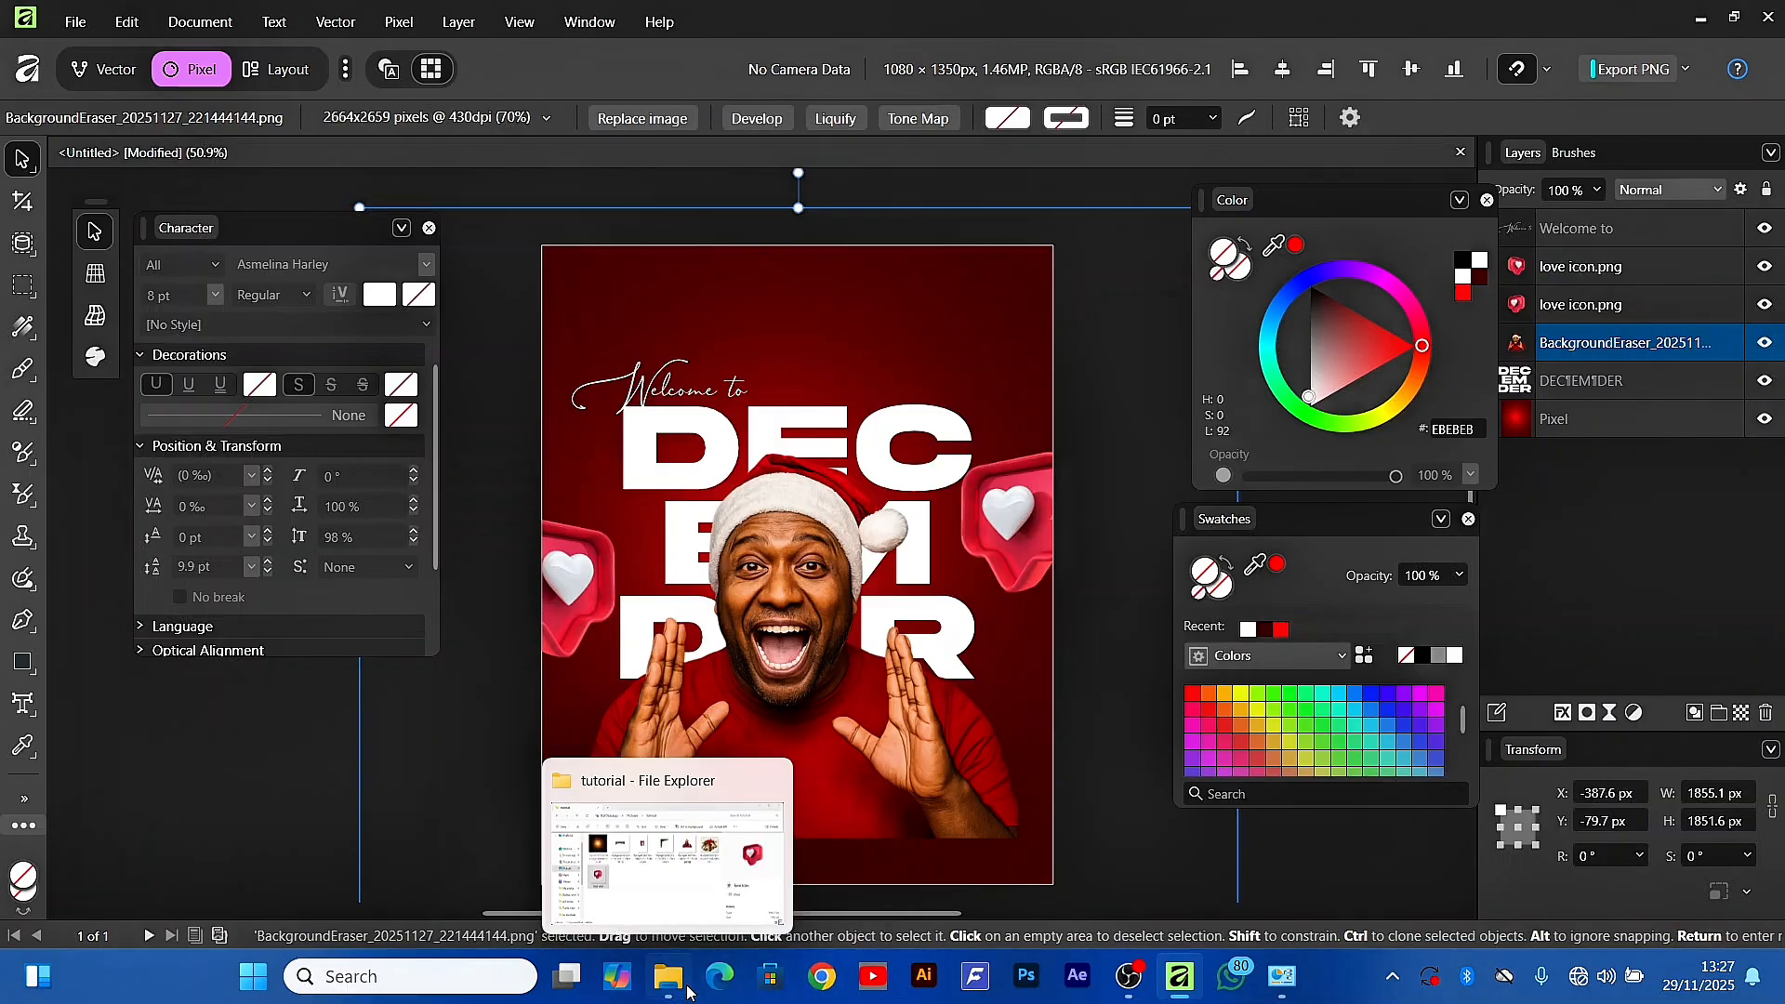
pyautogui.click(671, 861)
pyautogui.click(876, 402)
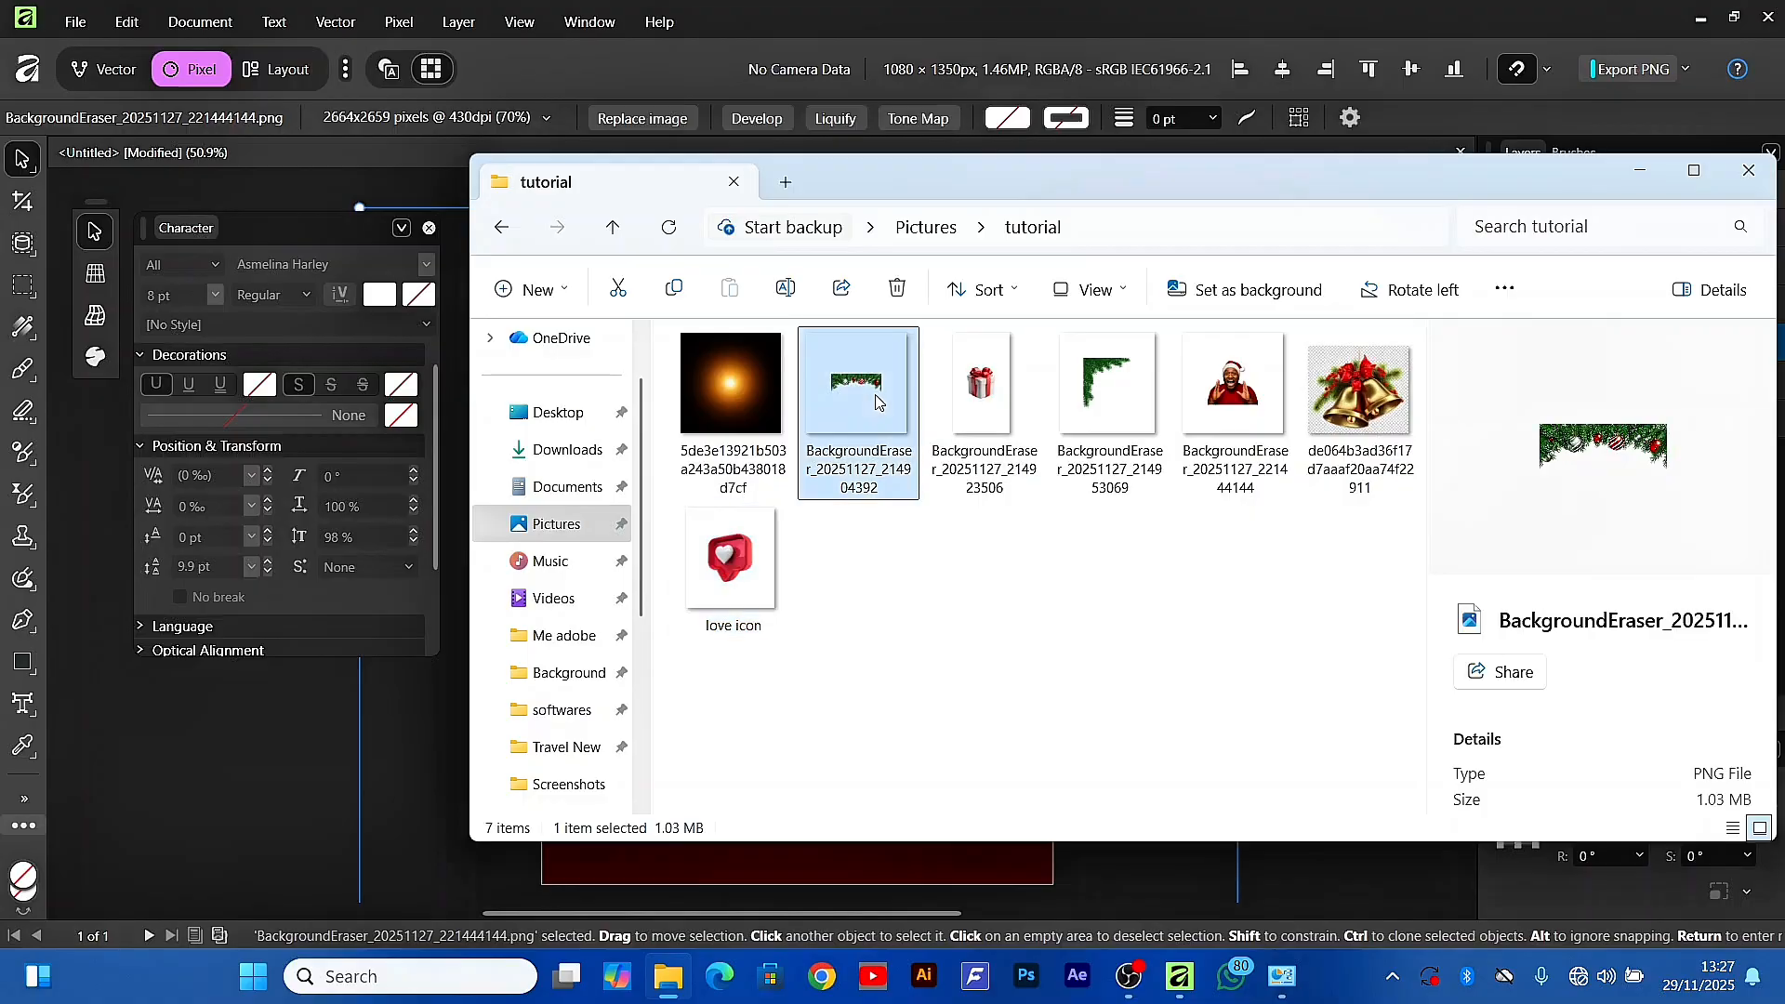
pyautogui.moveTo(876, 401); pyautogui.dragTo(779, 359)
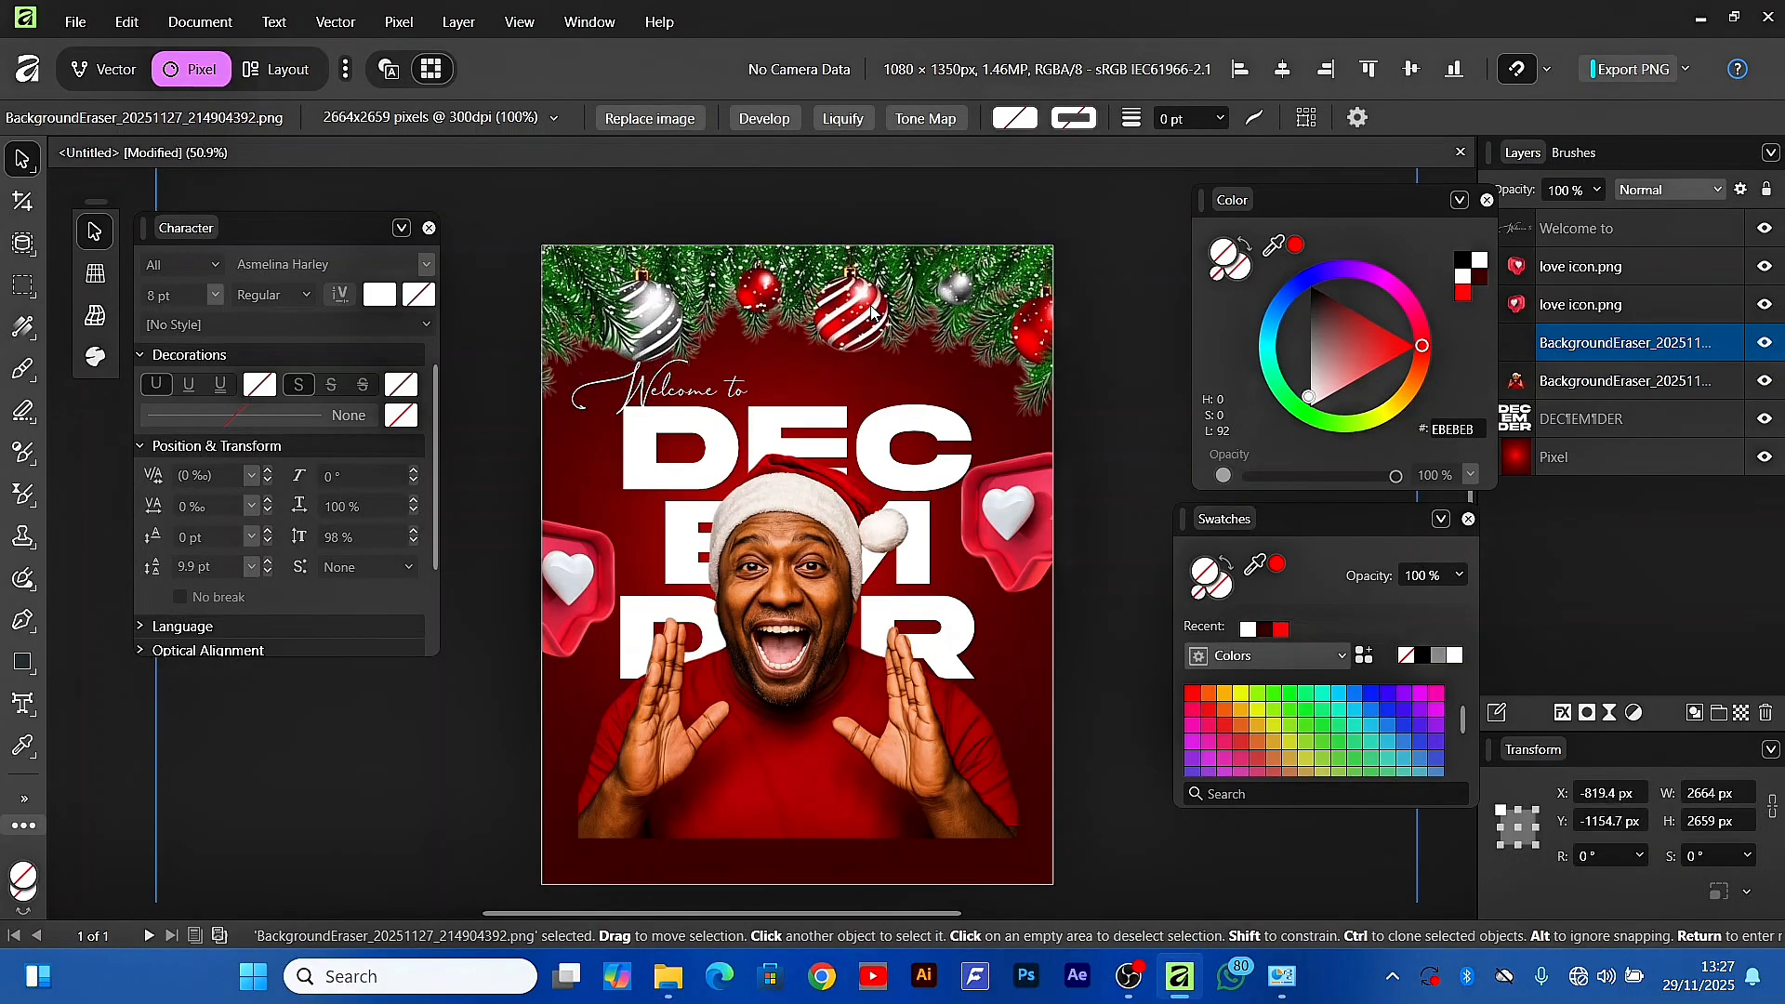
# Scale the garland to about 2215 × 2211 px and position it along the page's top edge at about X -568 px, Y -980 px
pyautogui.moveTo(871, 312); pyautogui.dragTo(877, 306)
pyautogui.scroll(-2, 931, 333)
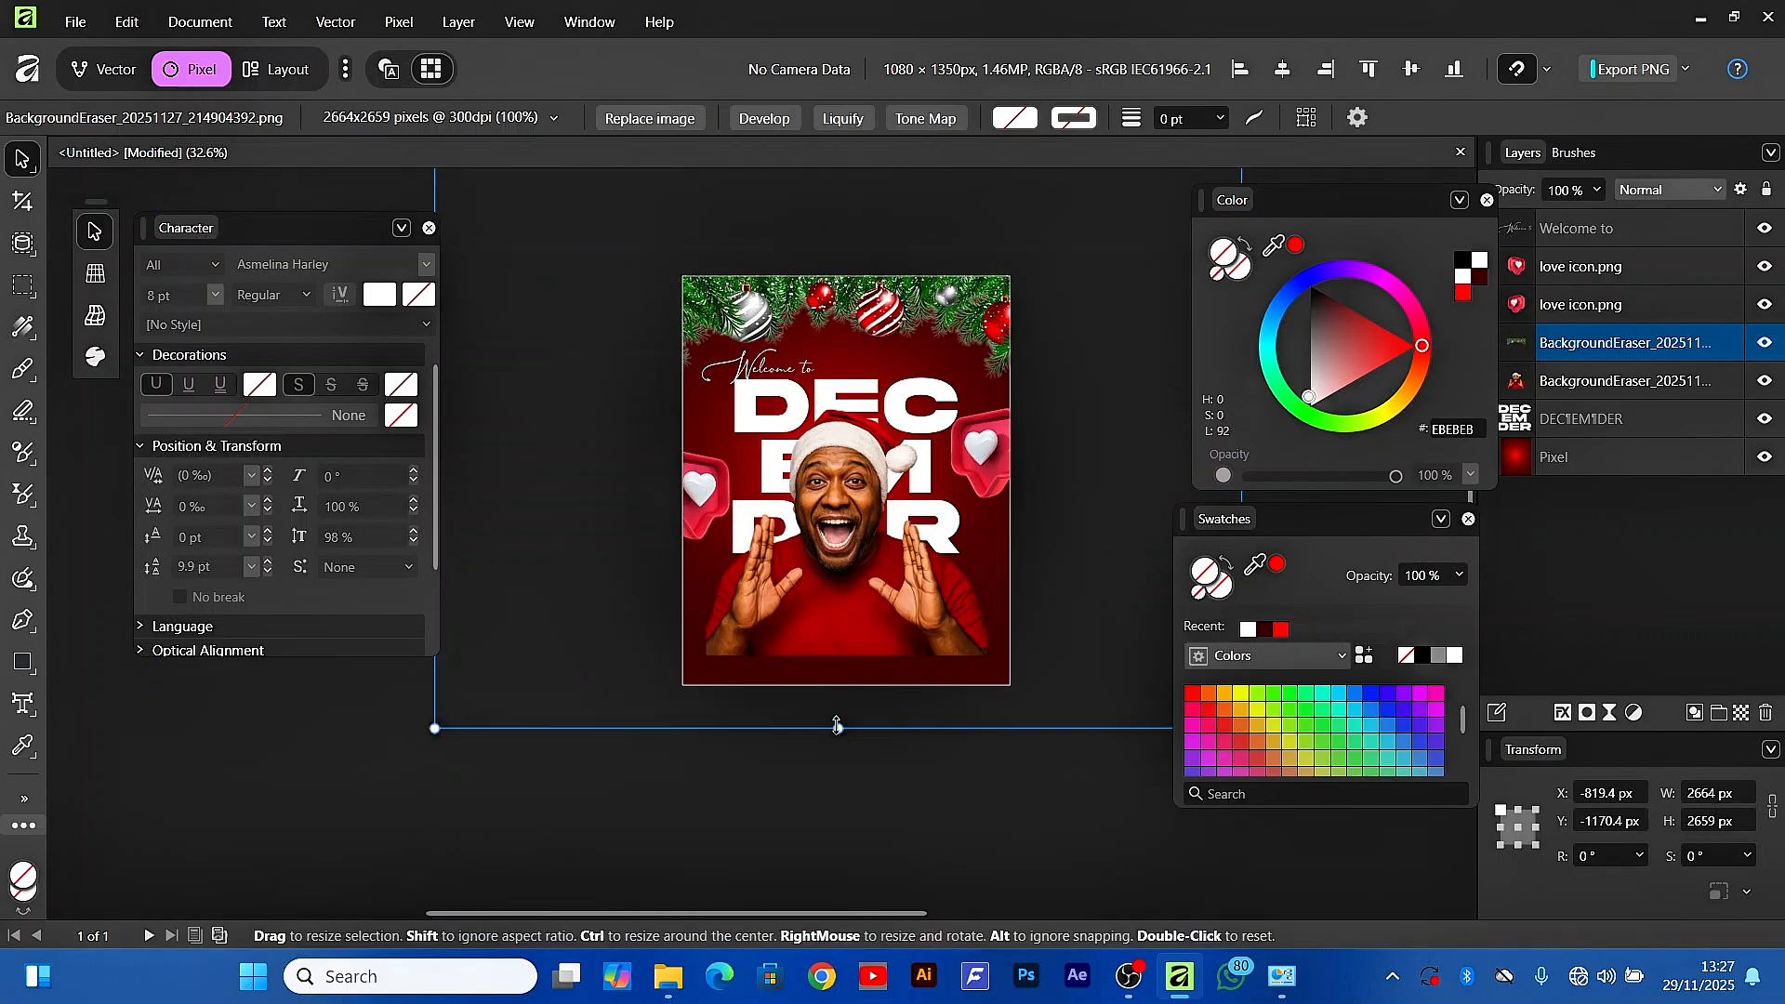
pyautogui.moveTo(837, 728); pyautogui.dragTo(838, 628)
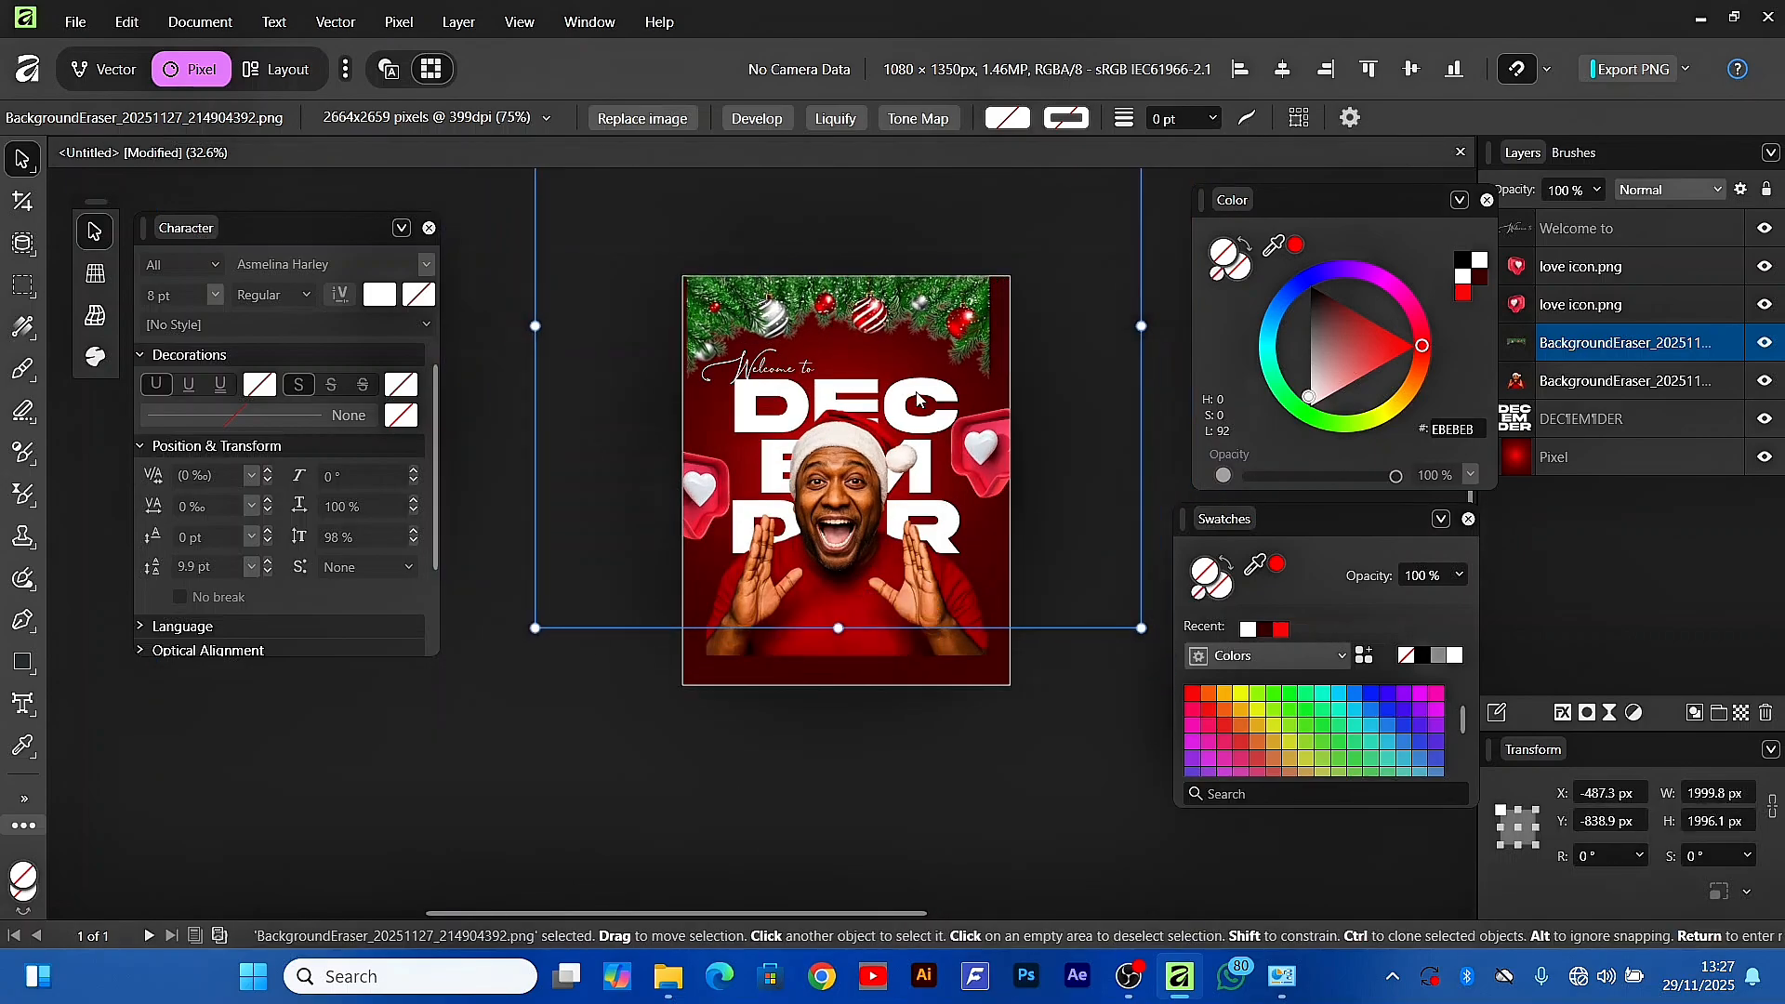
pyautogui.moveTo(917, 398); pyautogui.dragTo(948, 384)
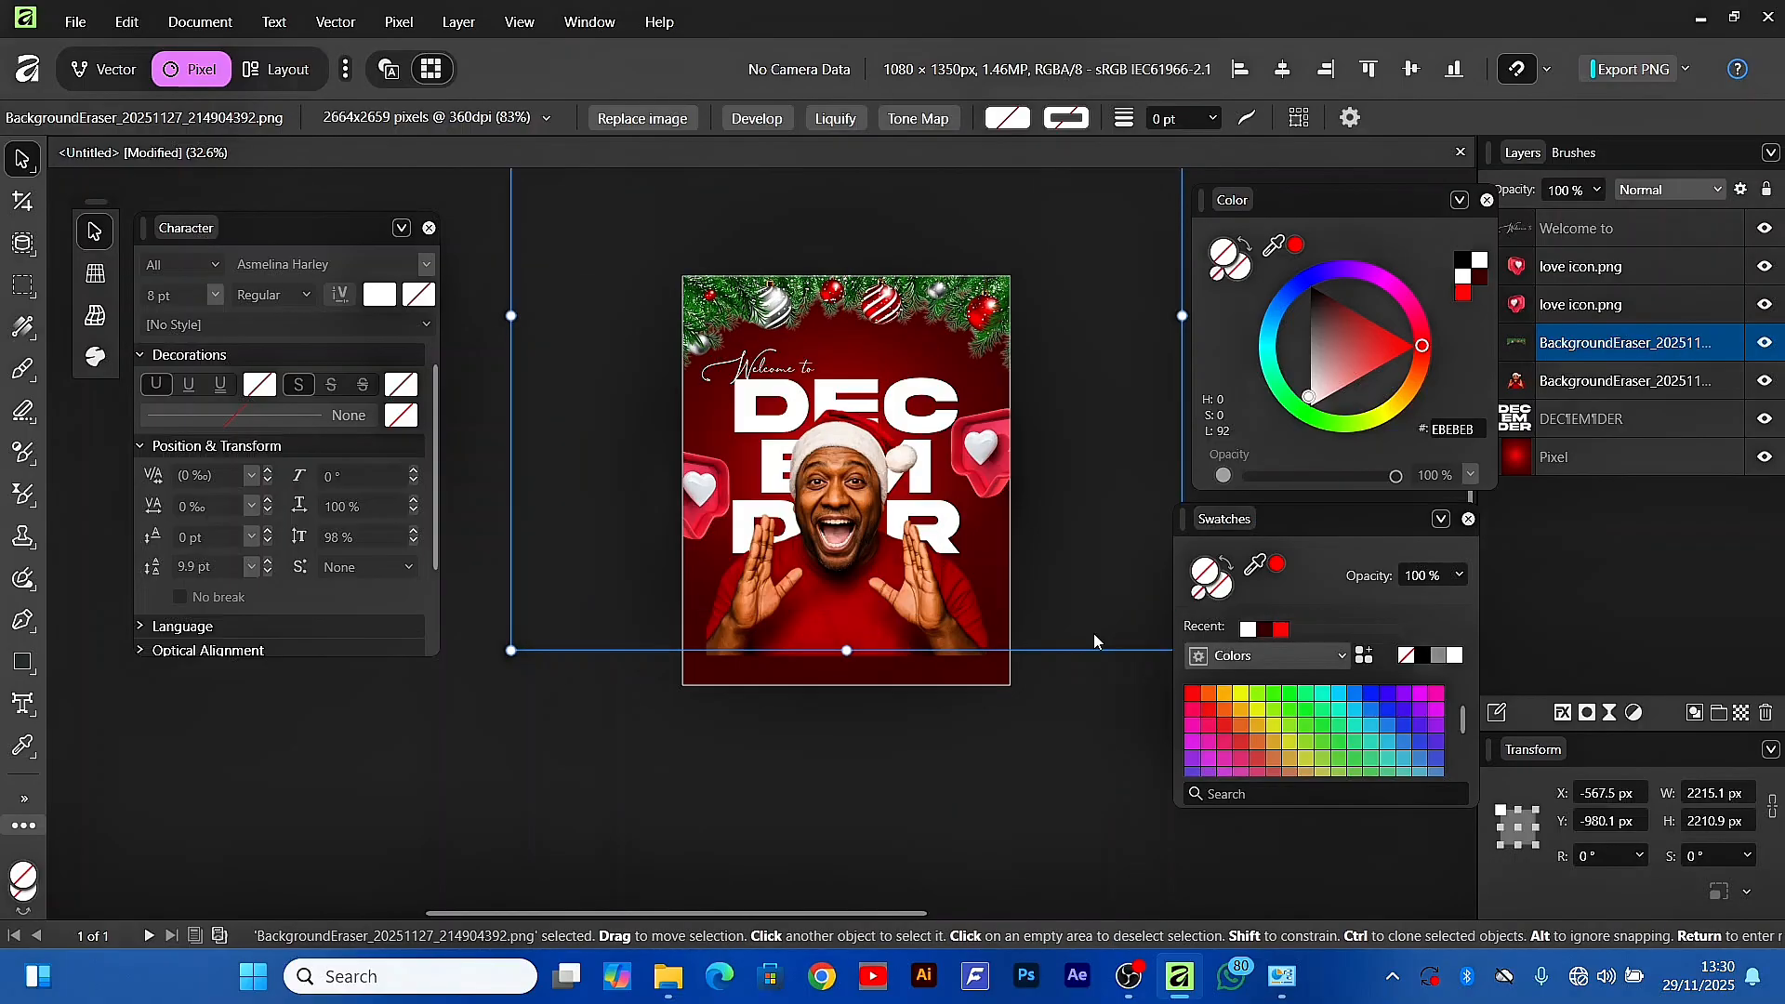
pyautogui.click(1078, 783)
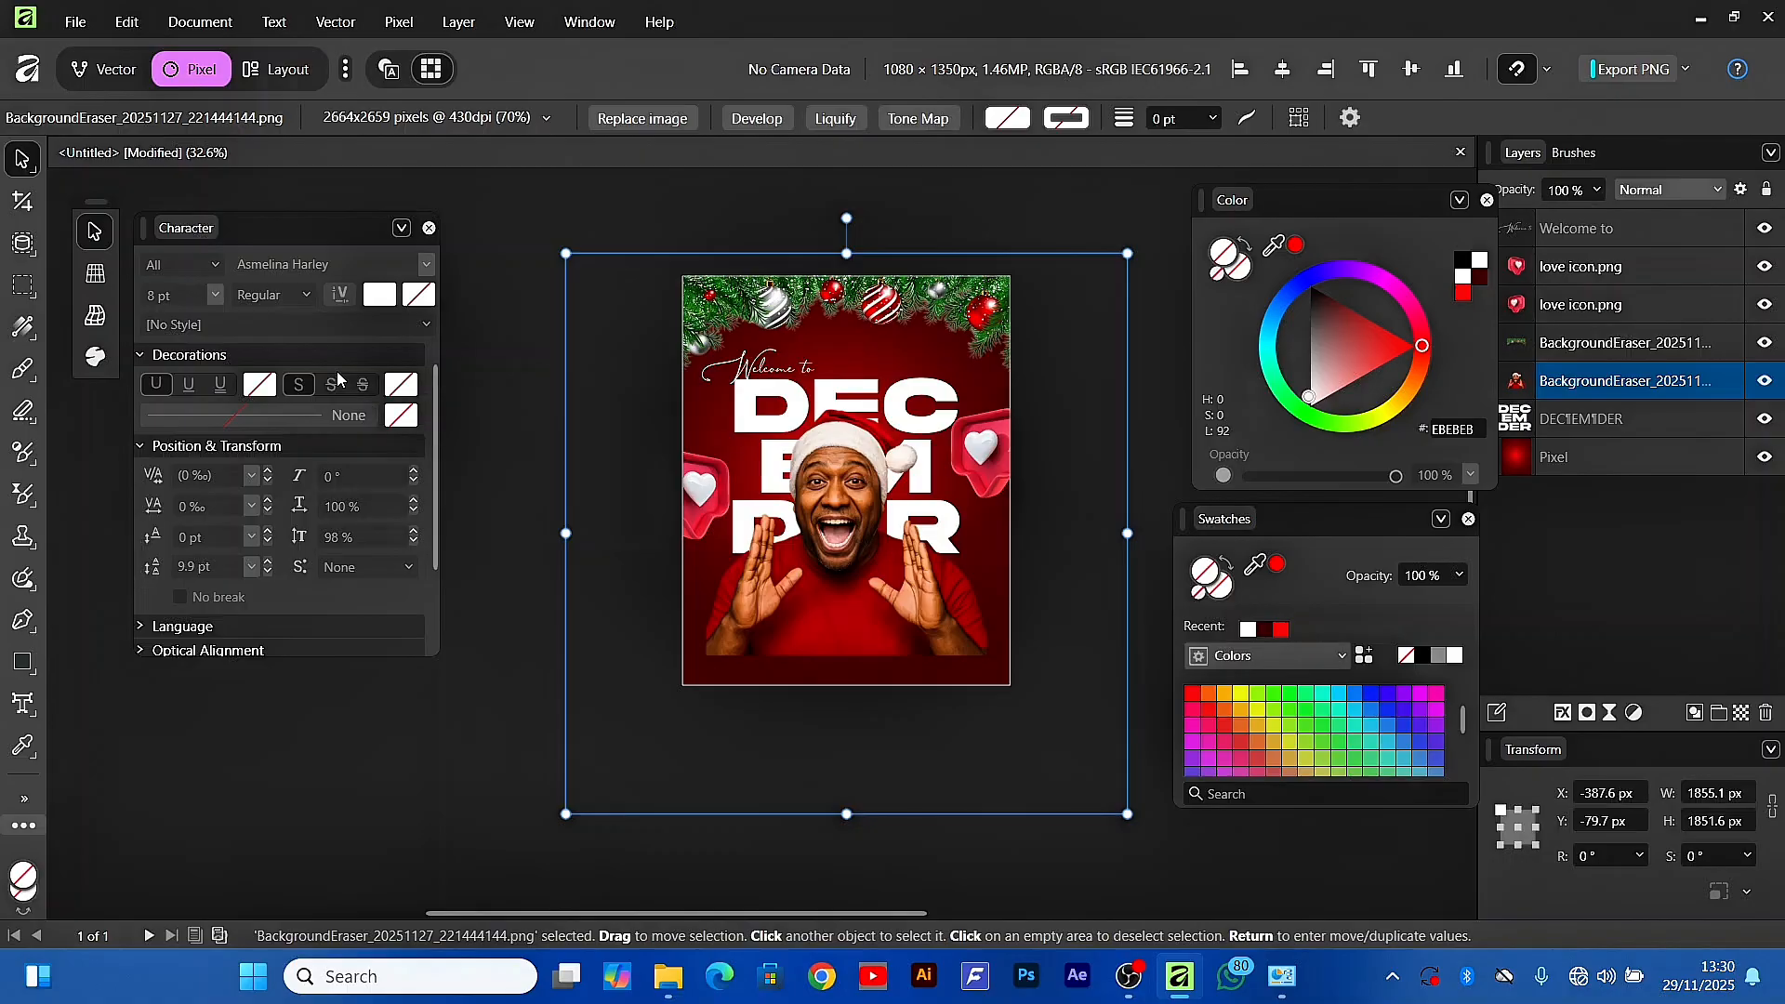
# Select the man's image layer and add a mask to it
pyautogui.click(823, 570)
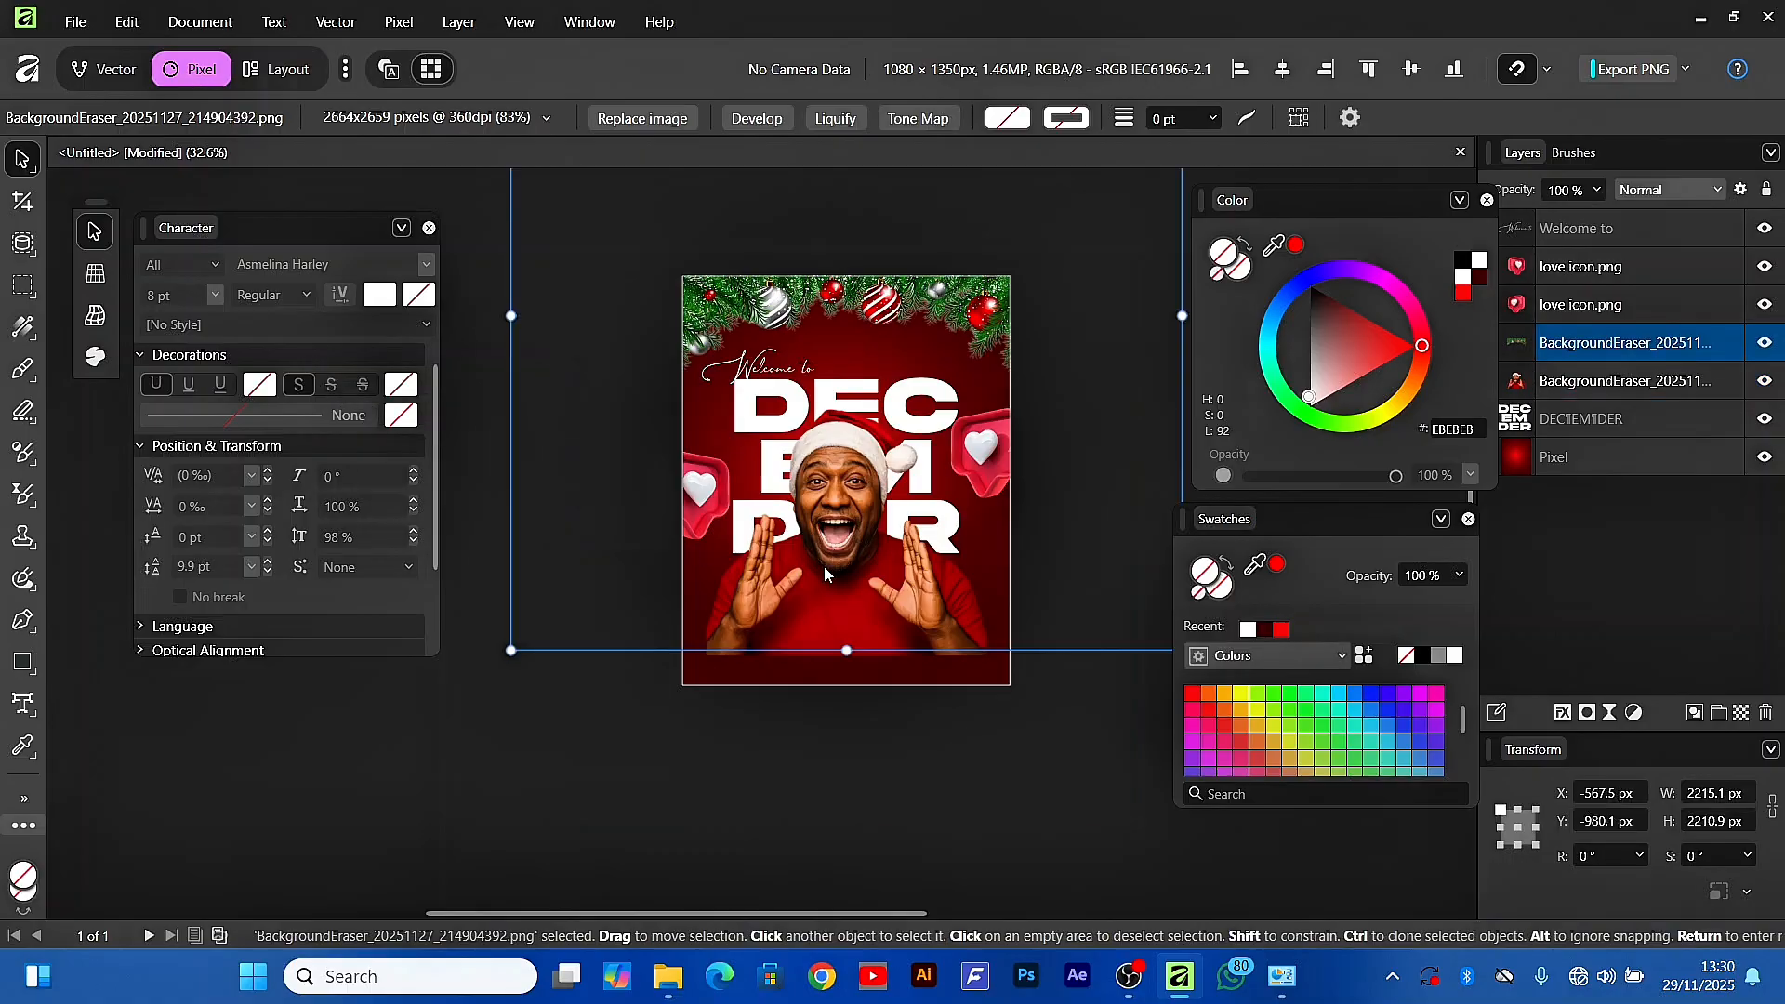
pyautogui.click(1674, 389)
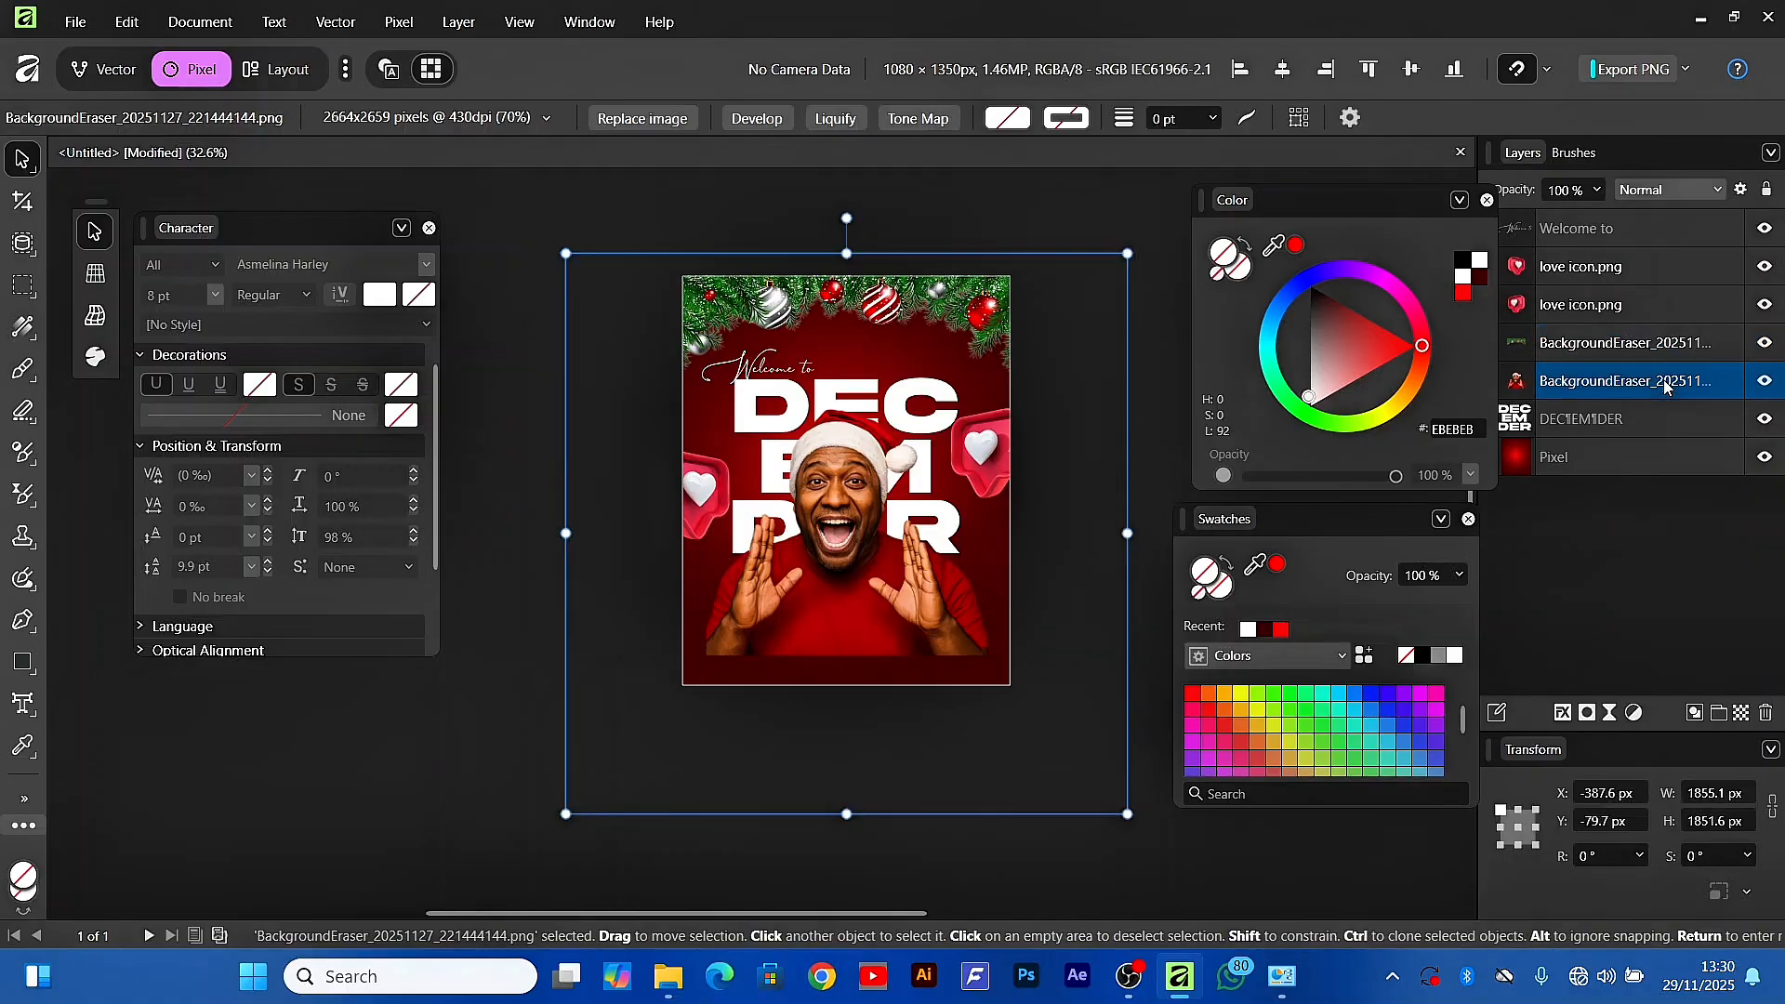
pyautogui.click(1587, 713)
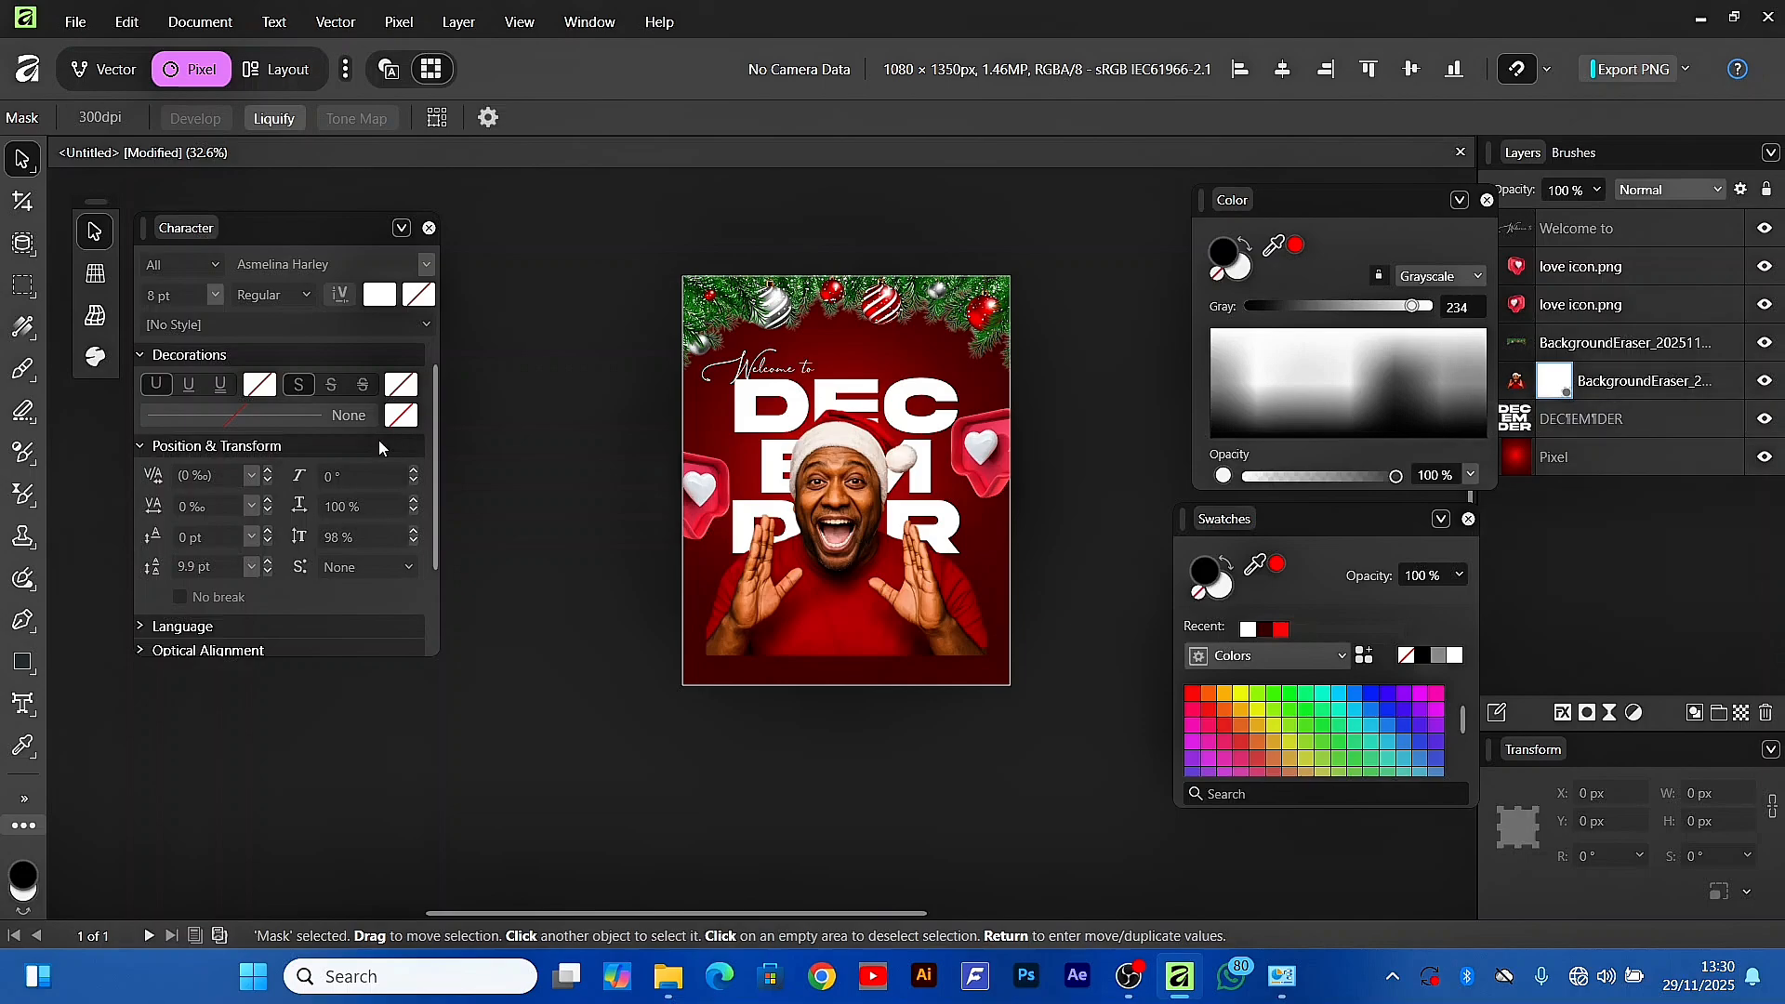
# Paint on the man's mask with a soft 797 px black brush to fade the lower part of his body into the background
pyautogui.click(19, 370)
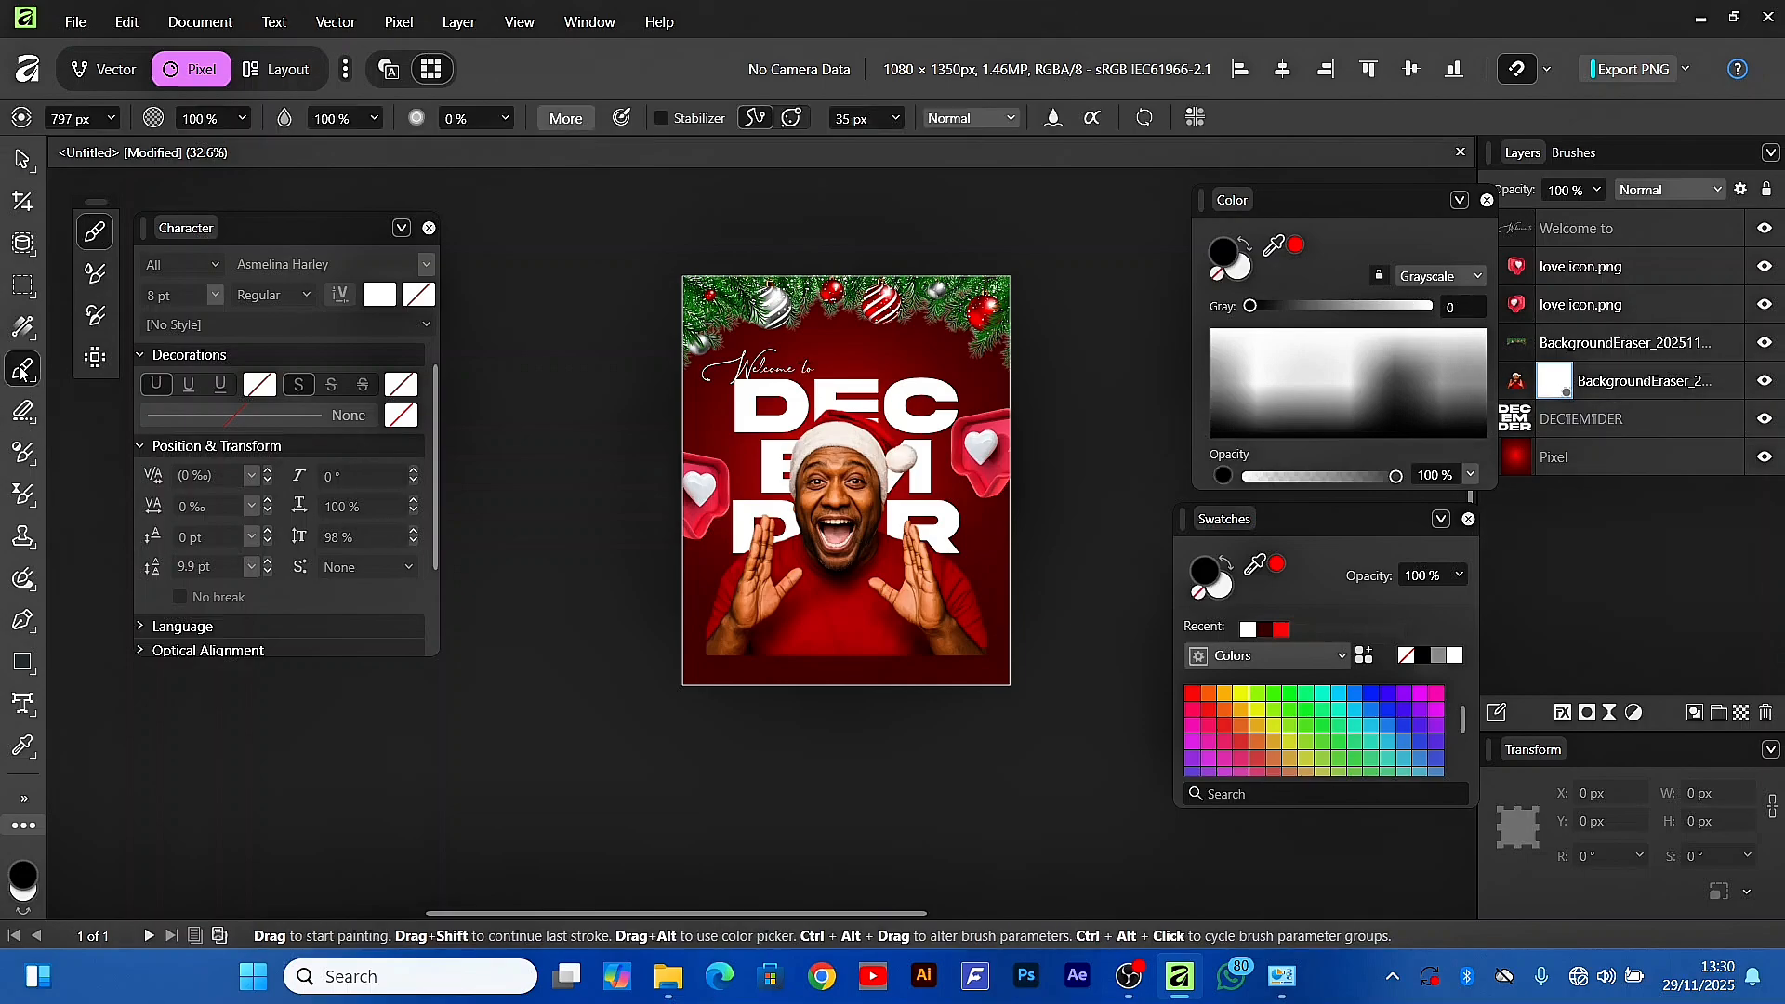
pyautogui.click(112, 119)
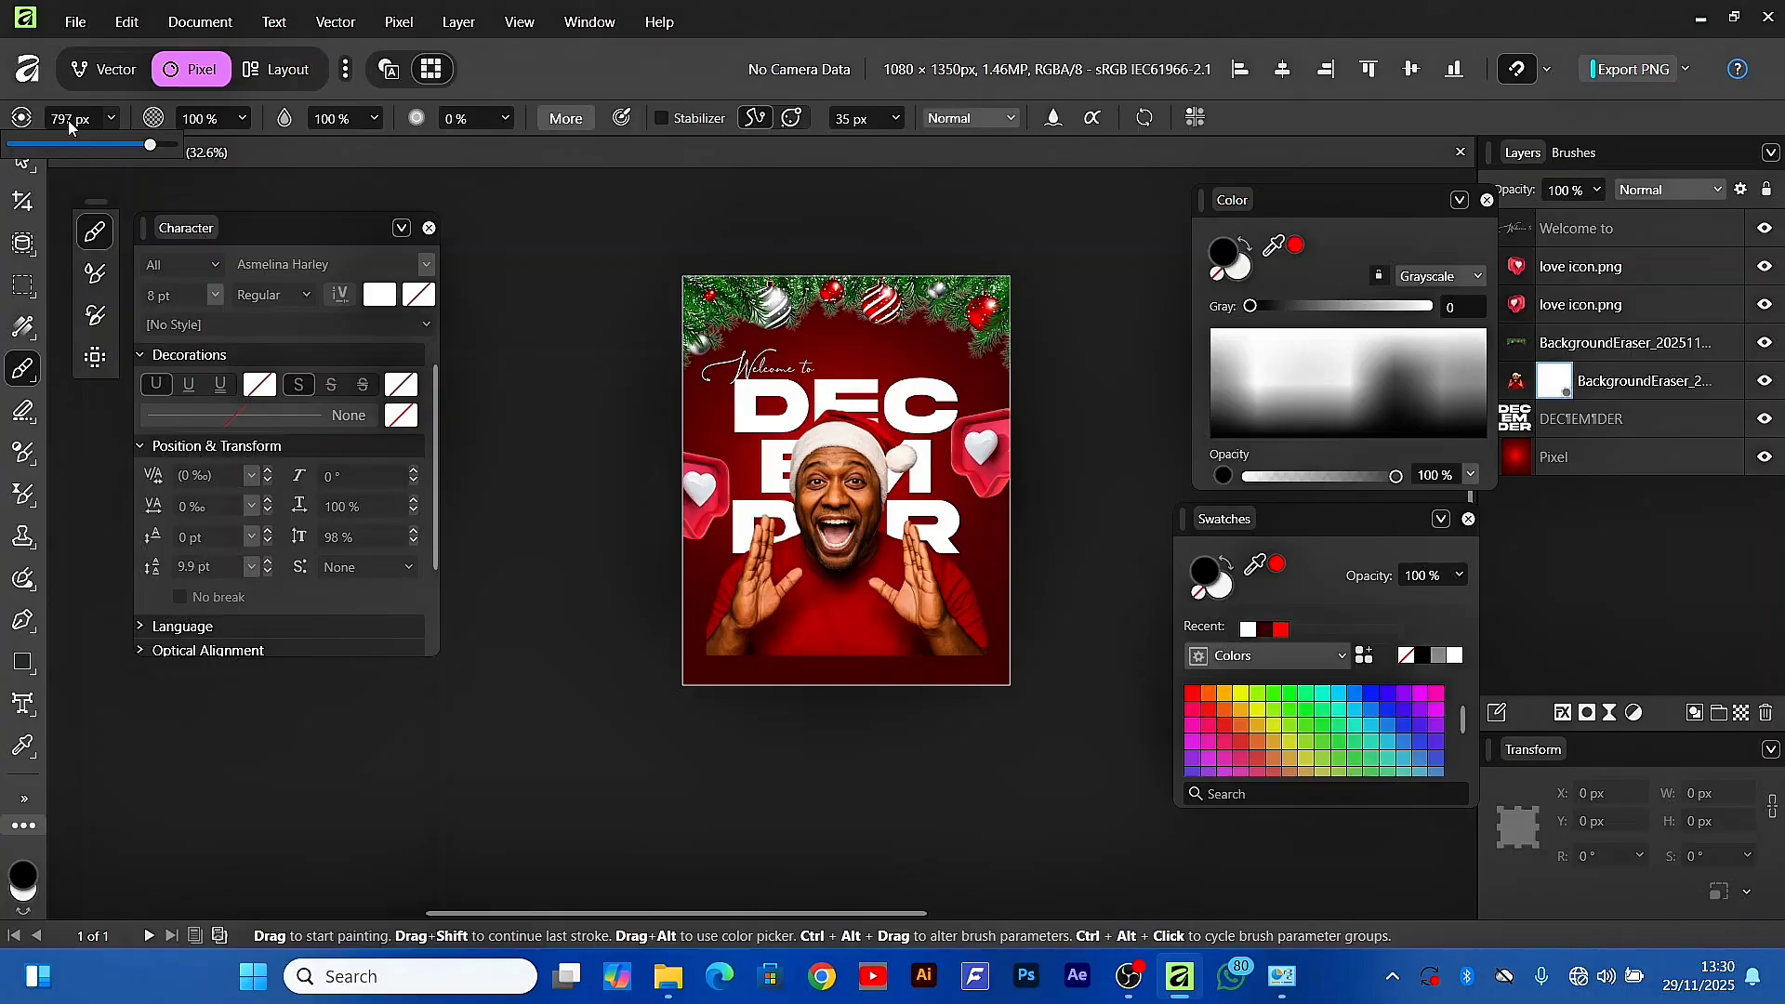
pyautogui.click(218, 121)
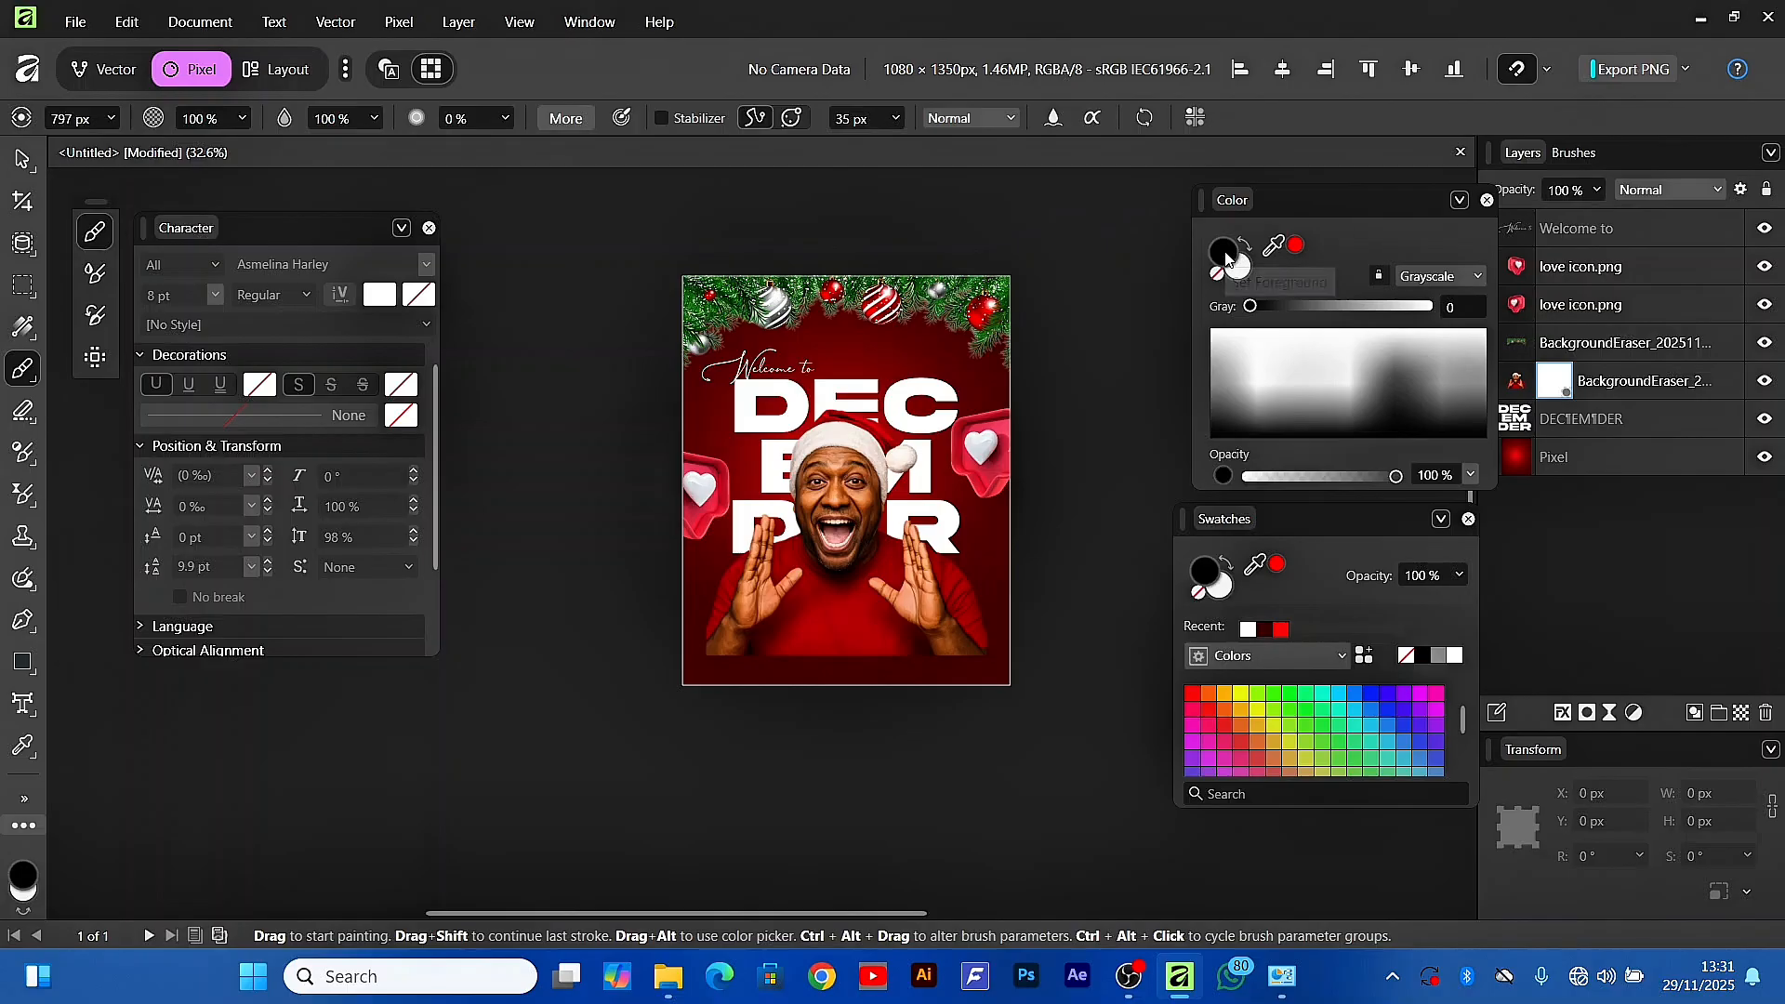
pyautogui.moveTo(665, 649)
pyautogui.mouseDown()
pyautogui.moveTo(861, 690)
pyautogui.moveTo(977, 669)
pyautogui.moveTo(806, 696)
pyautogui.moveTo(786, 690)
pyautogui.moveTo(910, 681)
pyautogui.moveTo(988, 647)
pyautogui.moveTo(674, 673)
pyautogui.moveTo(943, 689)
pyautogui.moveTo(994, 657)
pyautogui.moveTo(740, 705)
pyautogui.mouseUp()
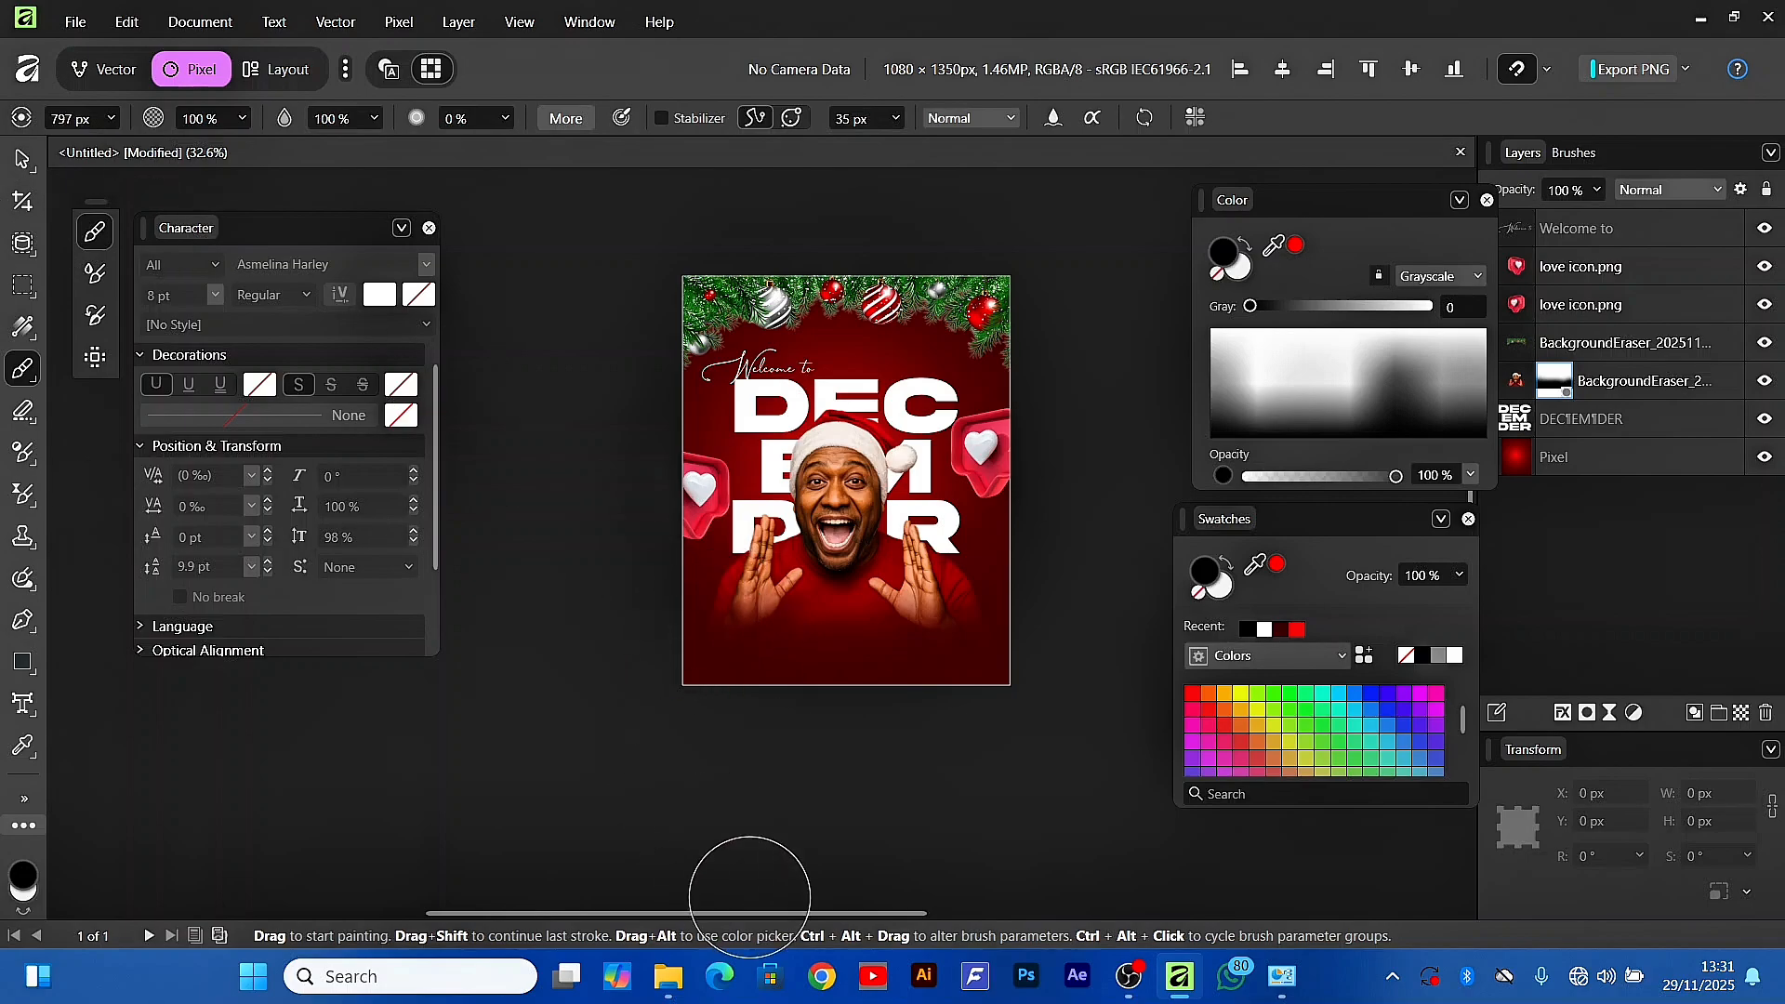
pyautogui.click(976, 976)
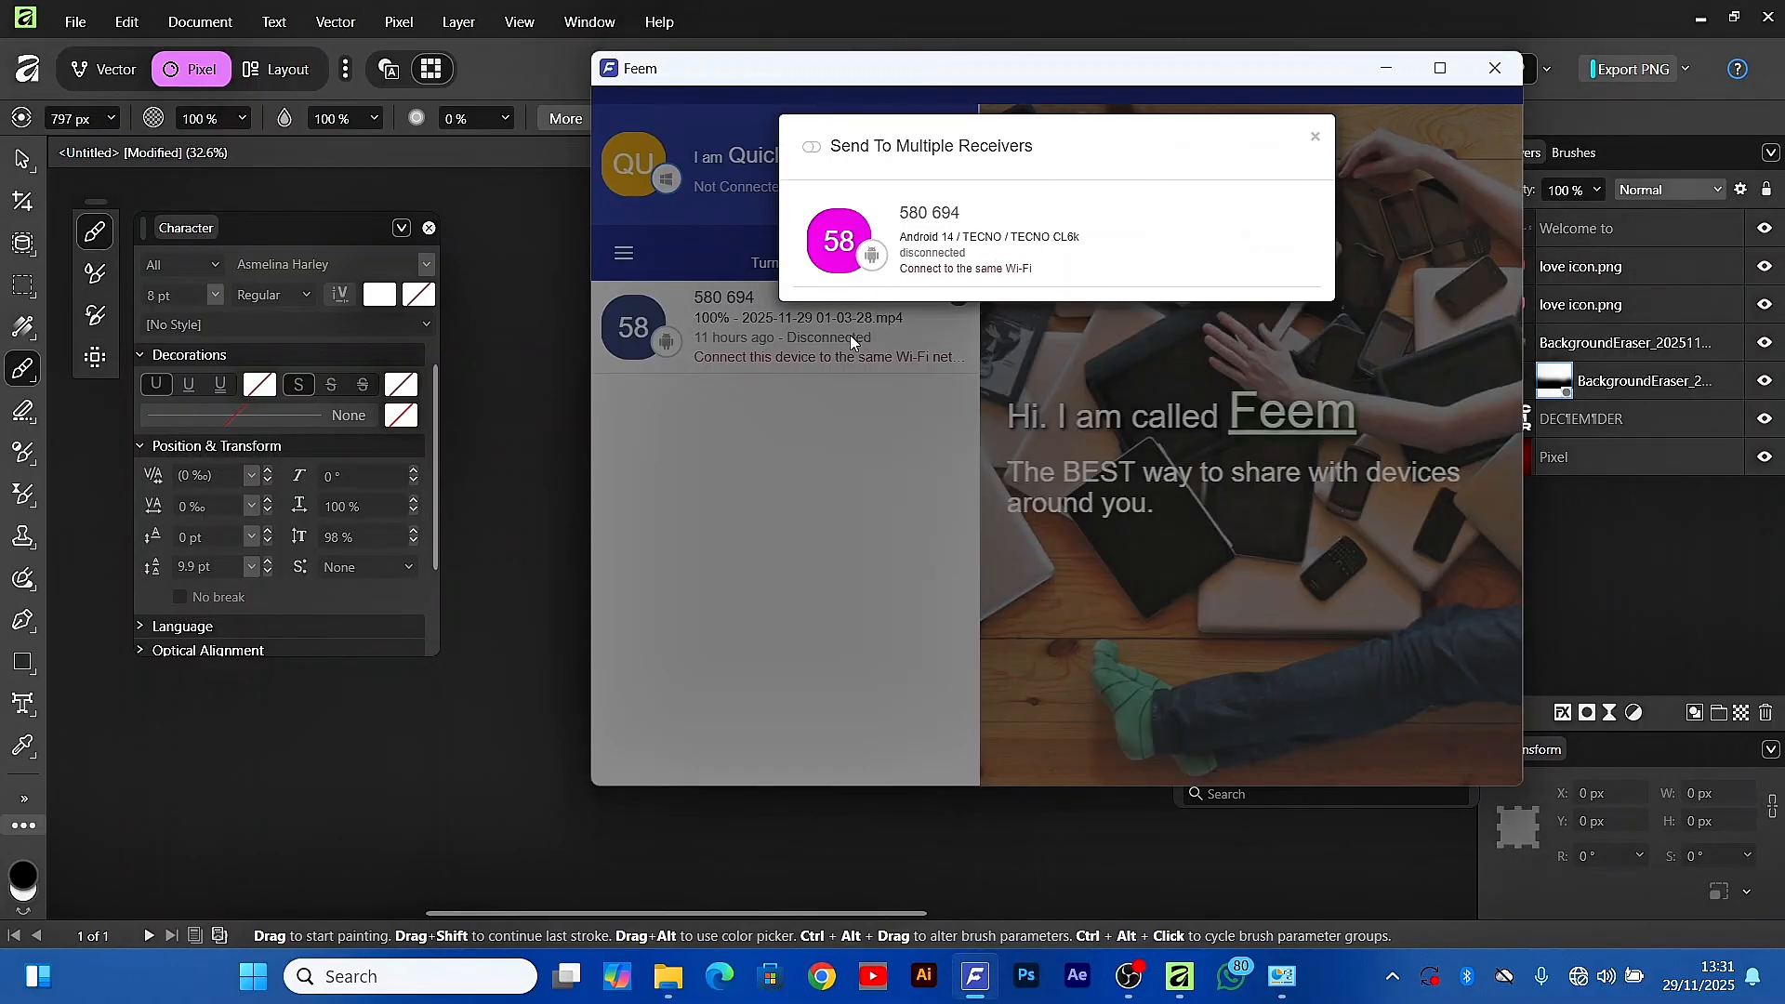
# In Feem's chat history, copy the message "Wishing you a fantastic December! May it be filled with joy, love, and celebration! Happy New Month"
pyautogui.click(851, 342)
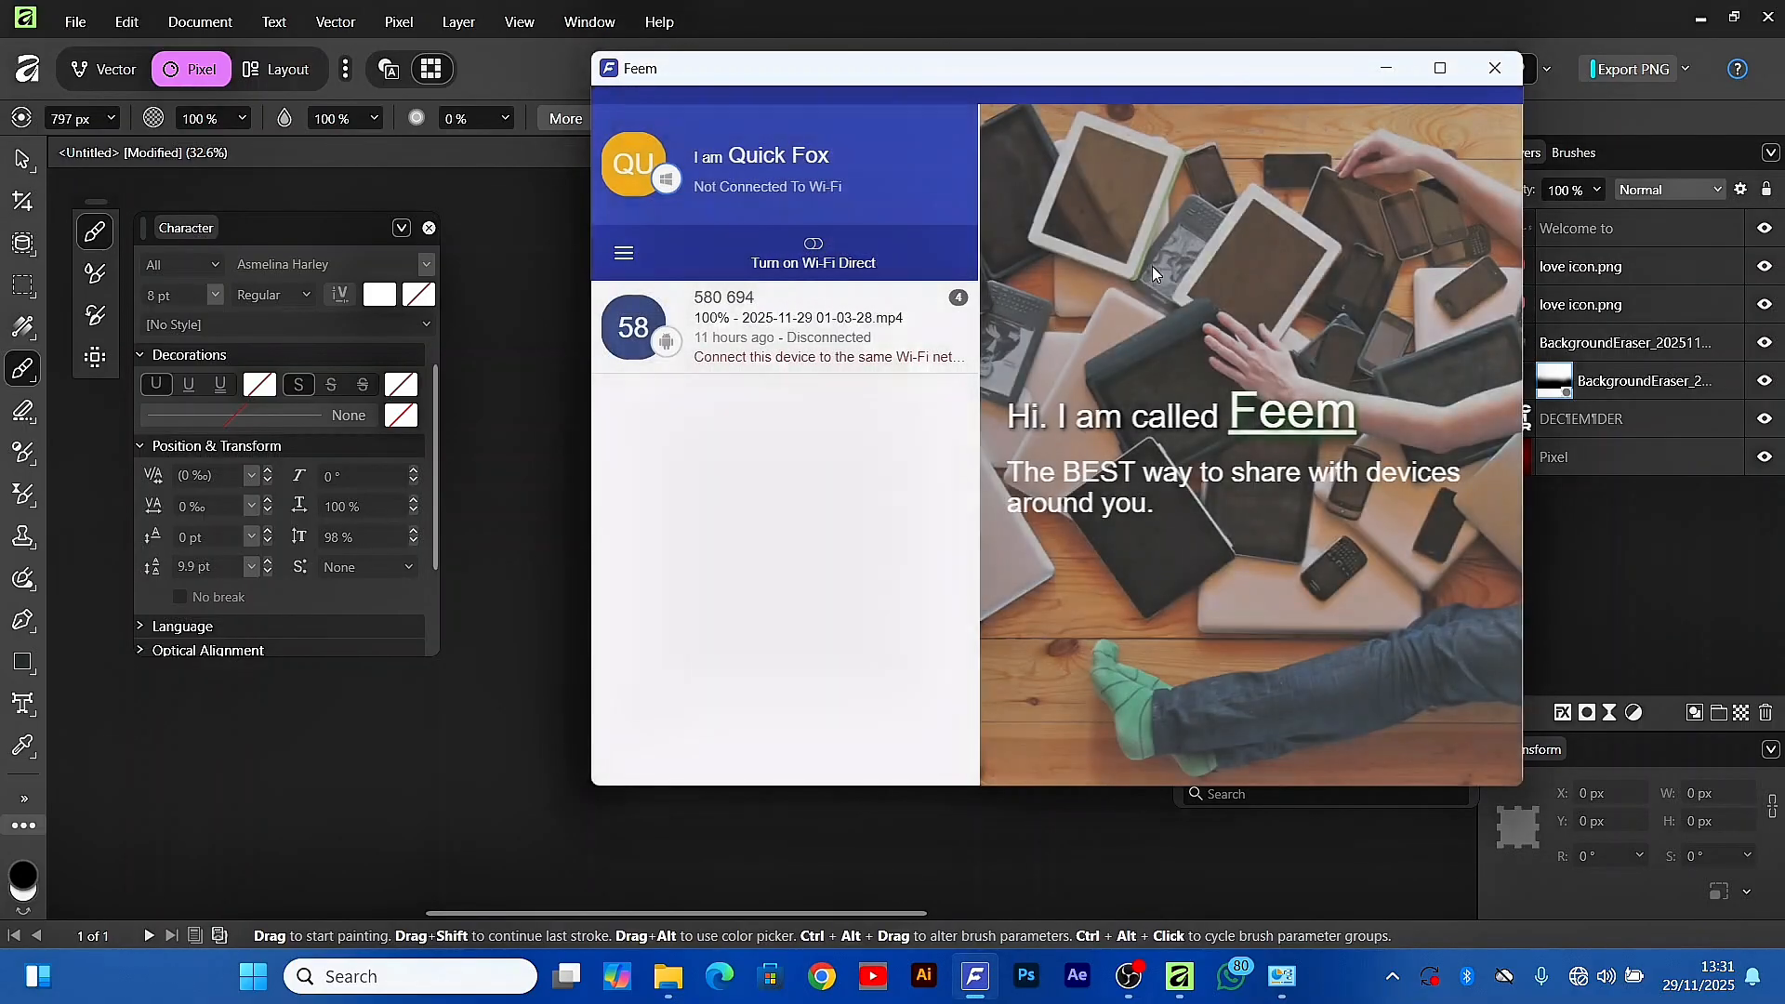
pyautogui.click(835, 334)
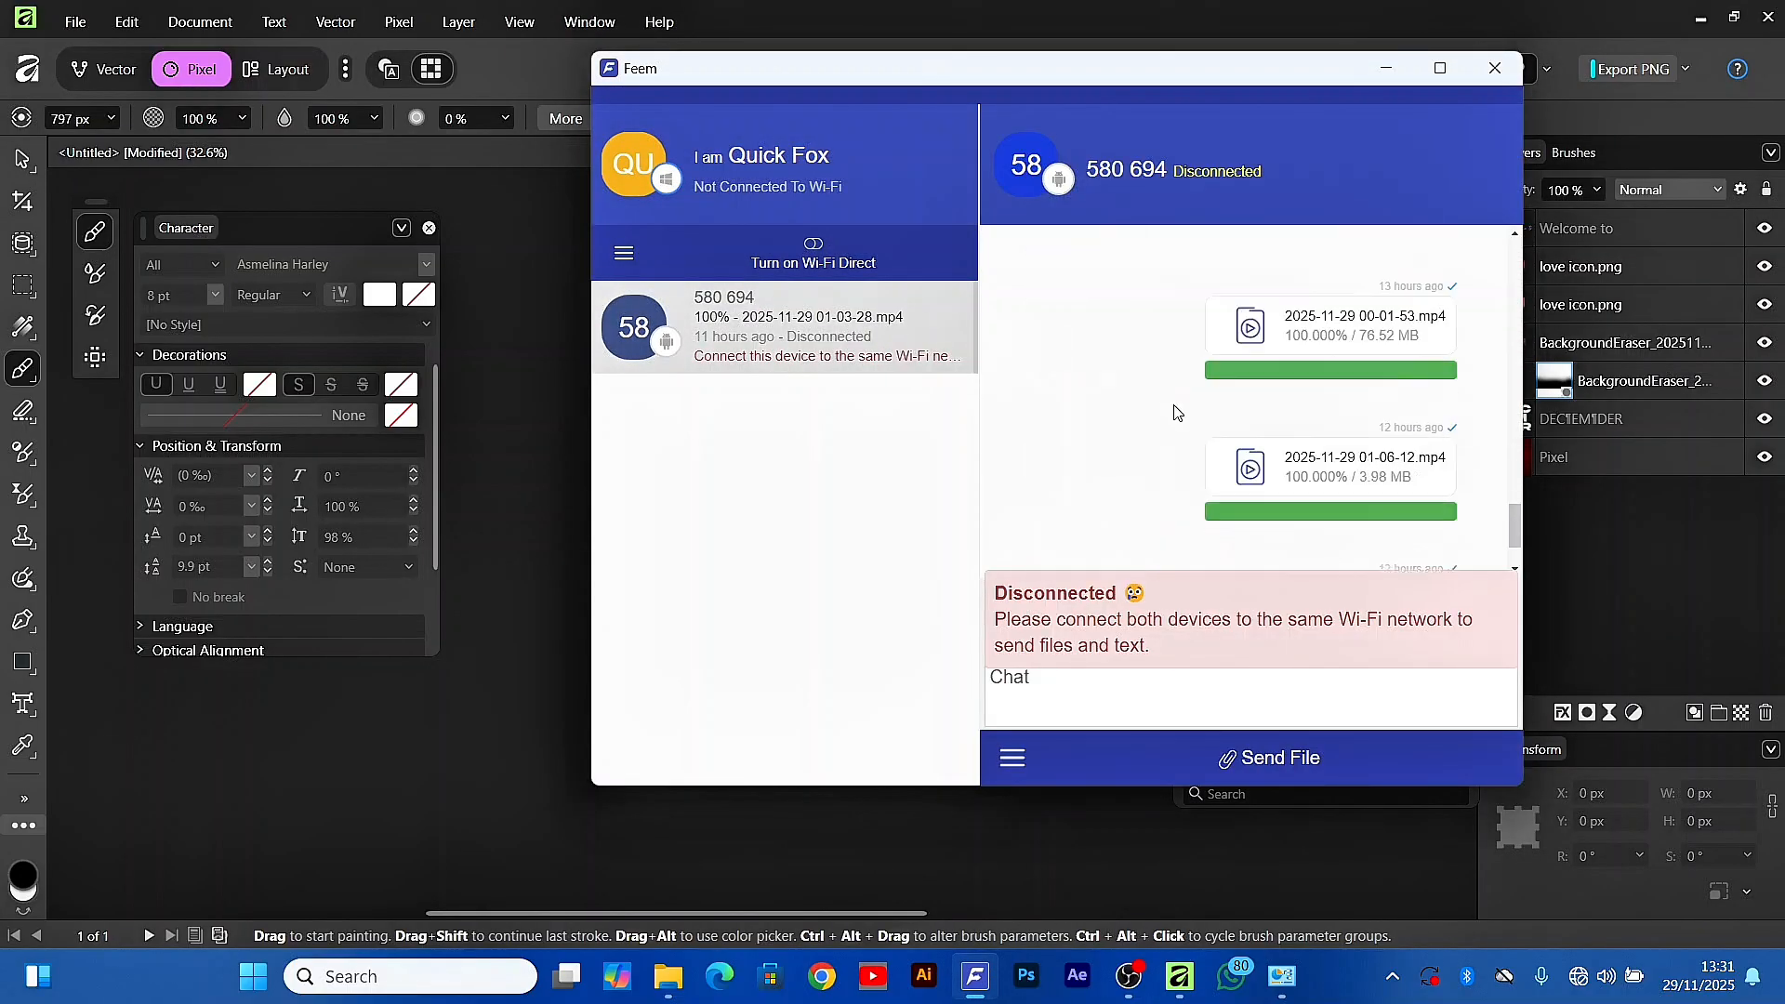
pyautogui.scroll(10, 1182, 420)
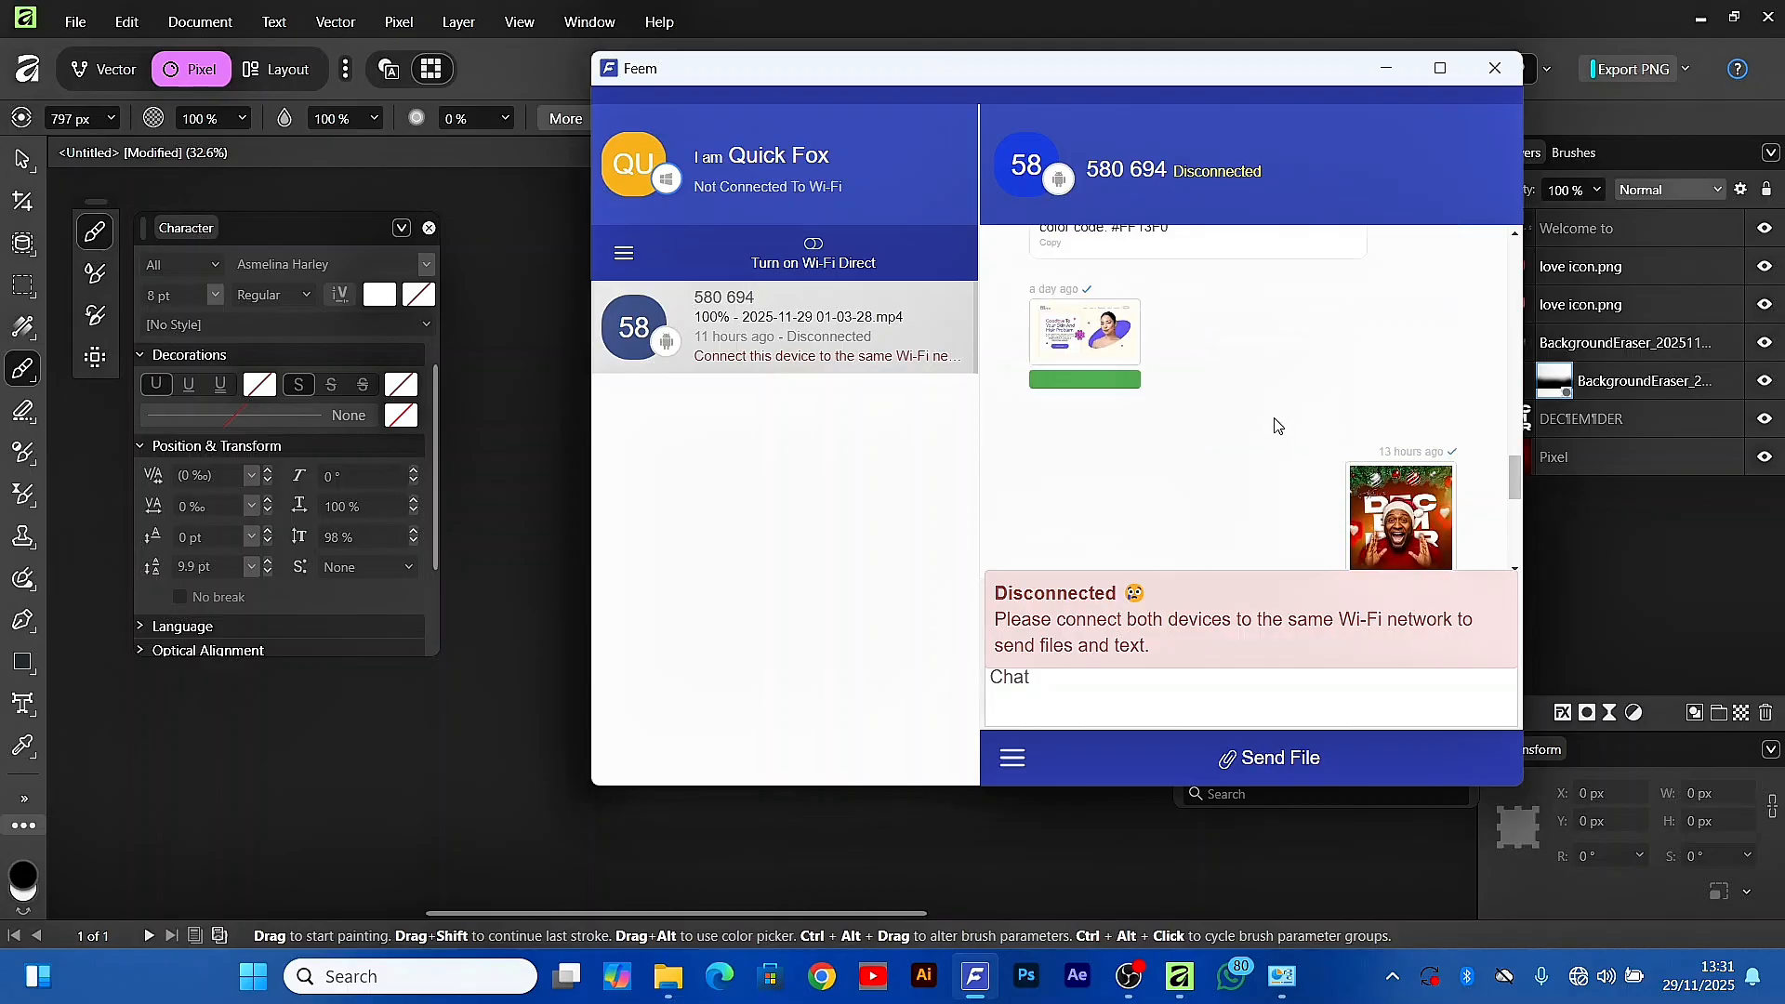
pyautogui.scroll(5, 1218, 418)
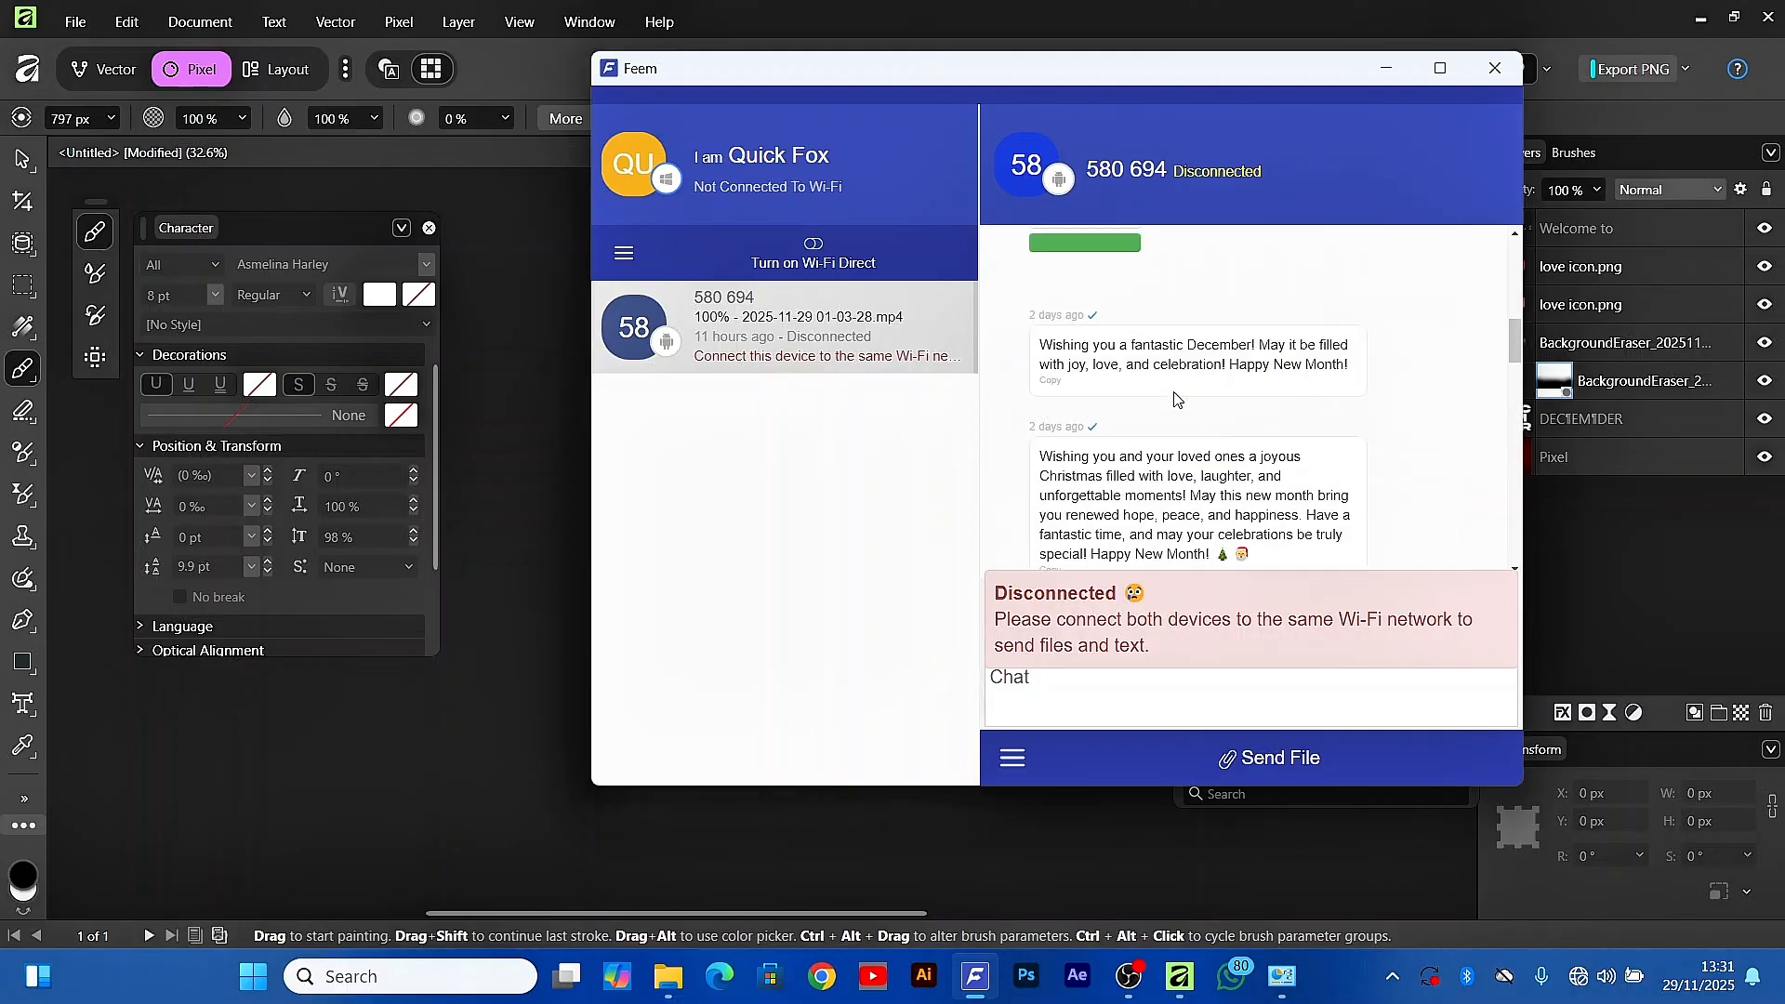
pyautogui.moveTo(1048, 349); pyautogui.dragTo(1326, 378)
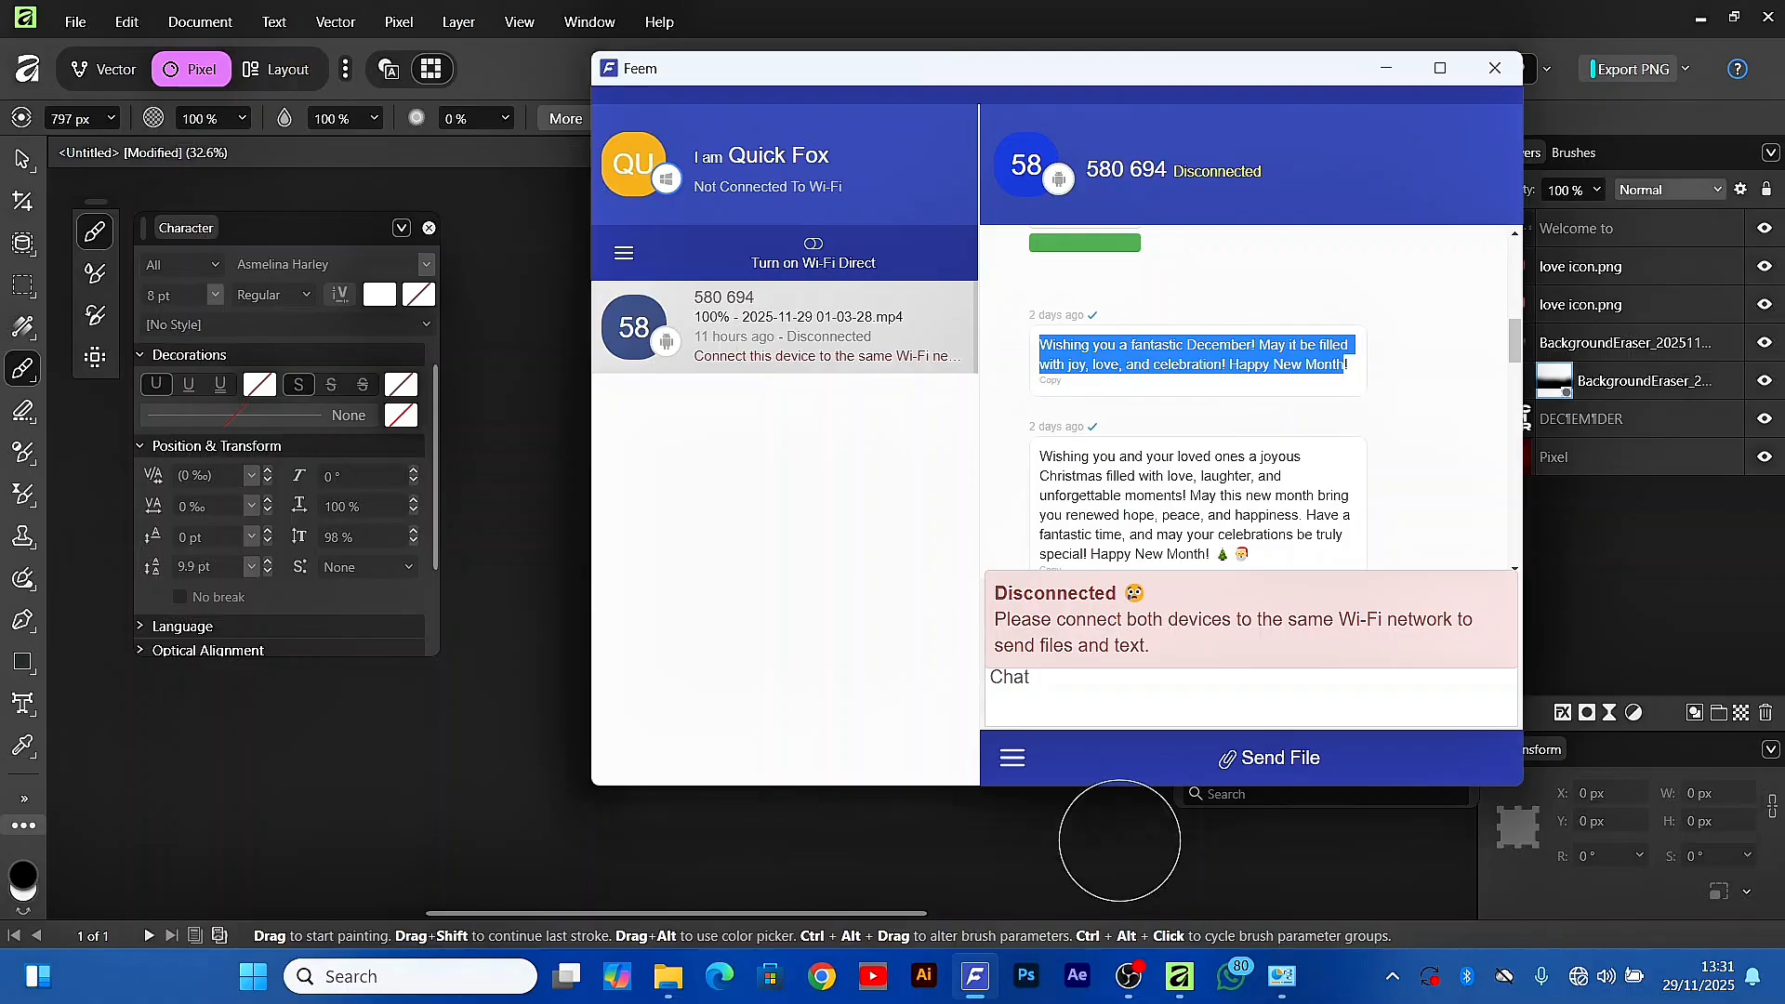
# Back in Affinity, draw a text frame about 517 × 148 px near the page's lower edge and paste the copied December greeting into it
pyautogui.click(1179, 976)
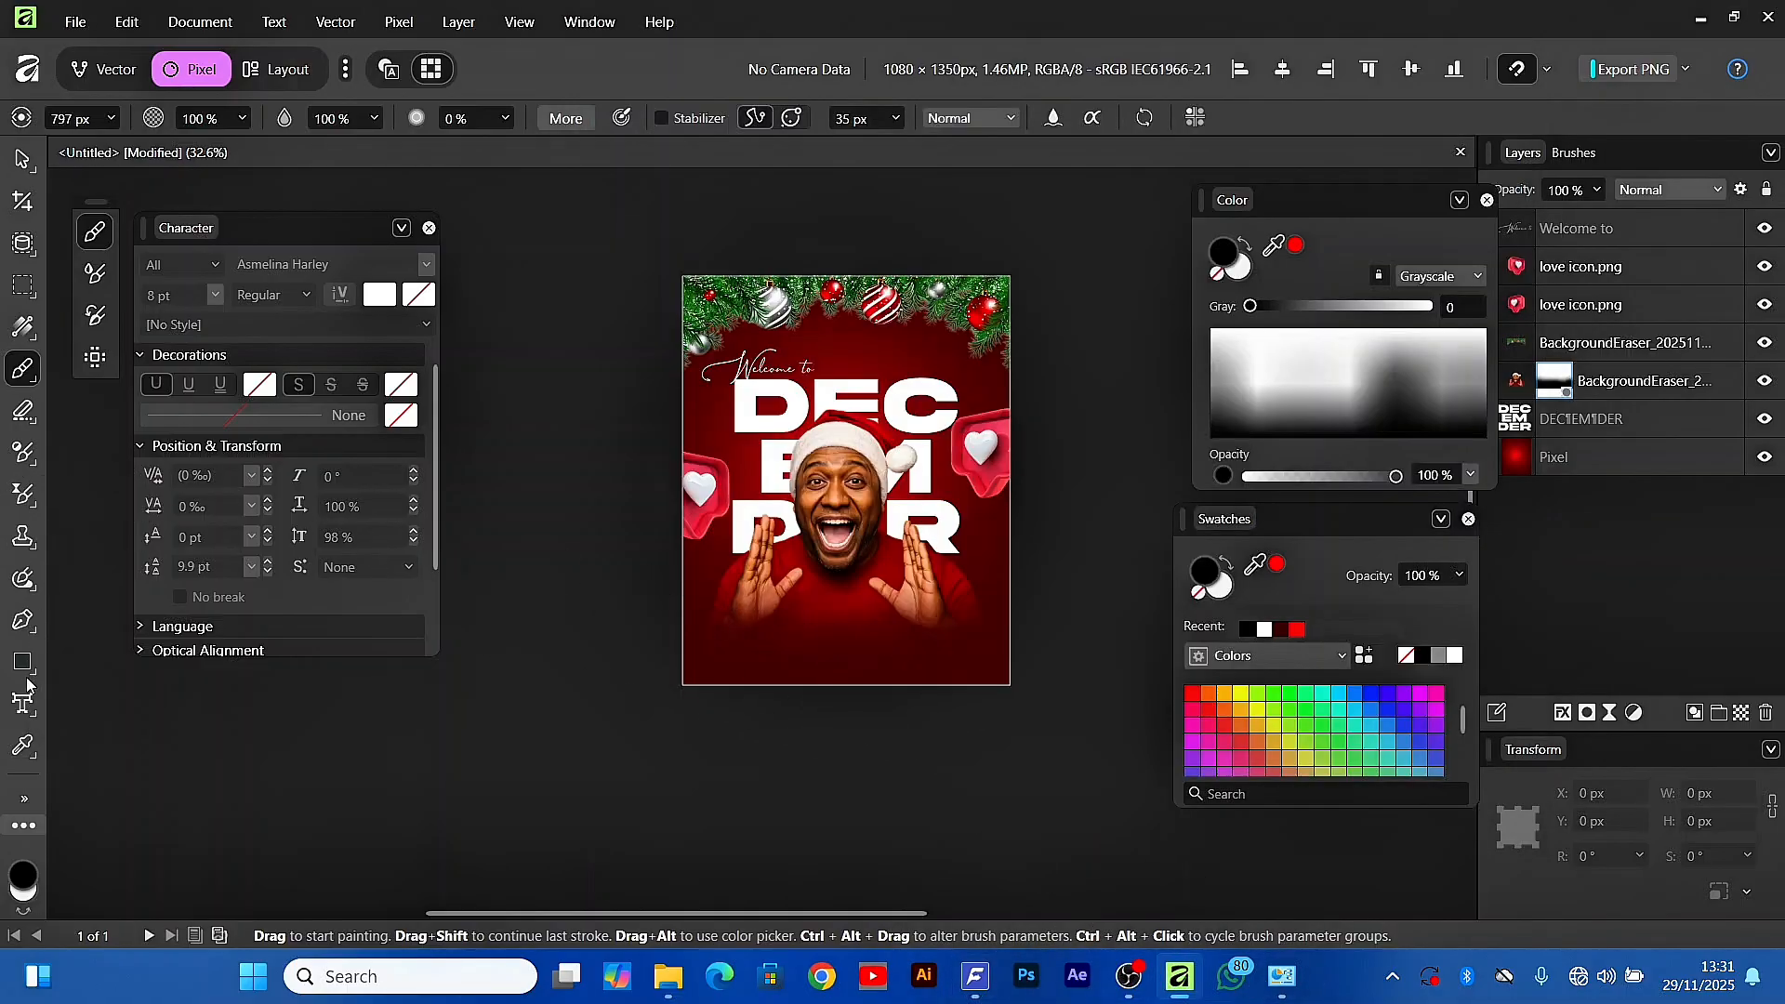
pyautogui.rightClick(25, 707)
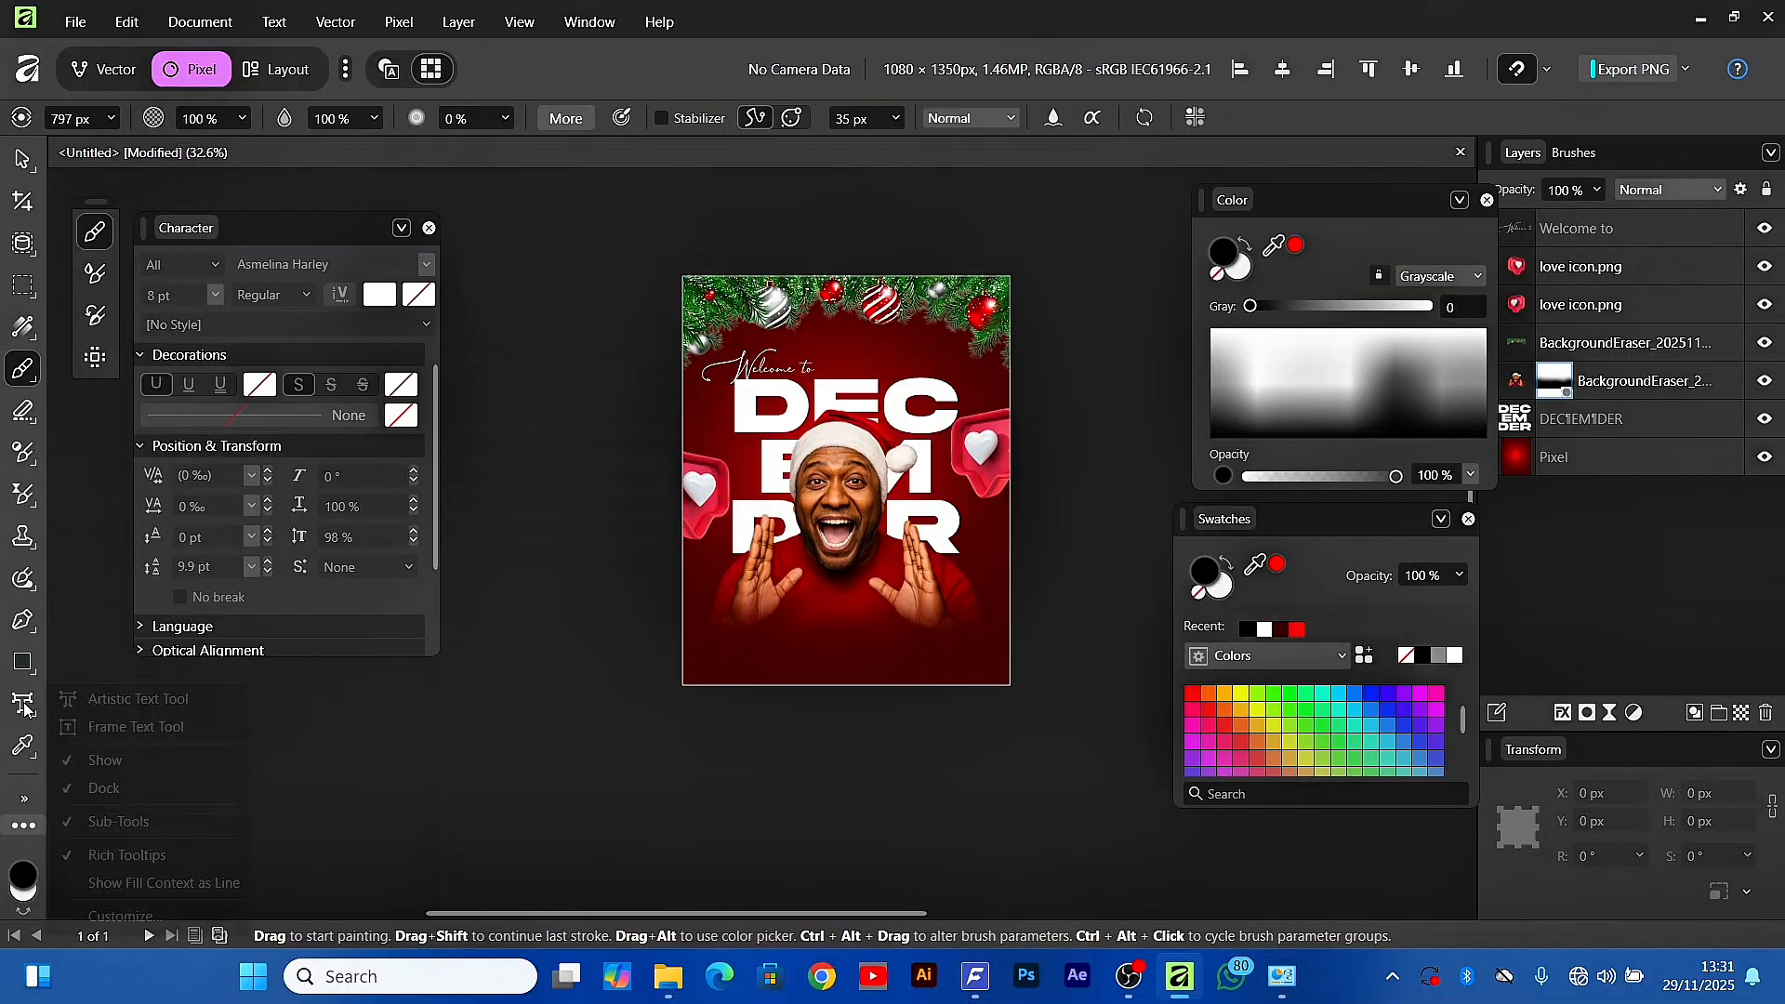
pyautogui.click(76, 726)
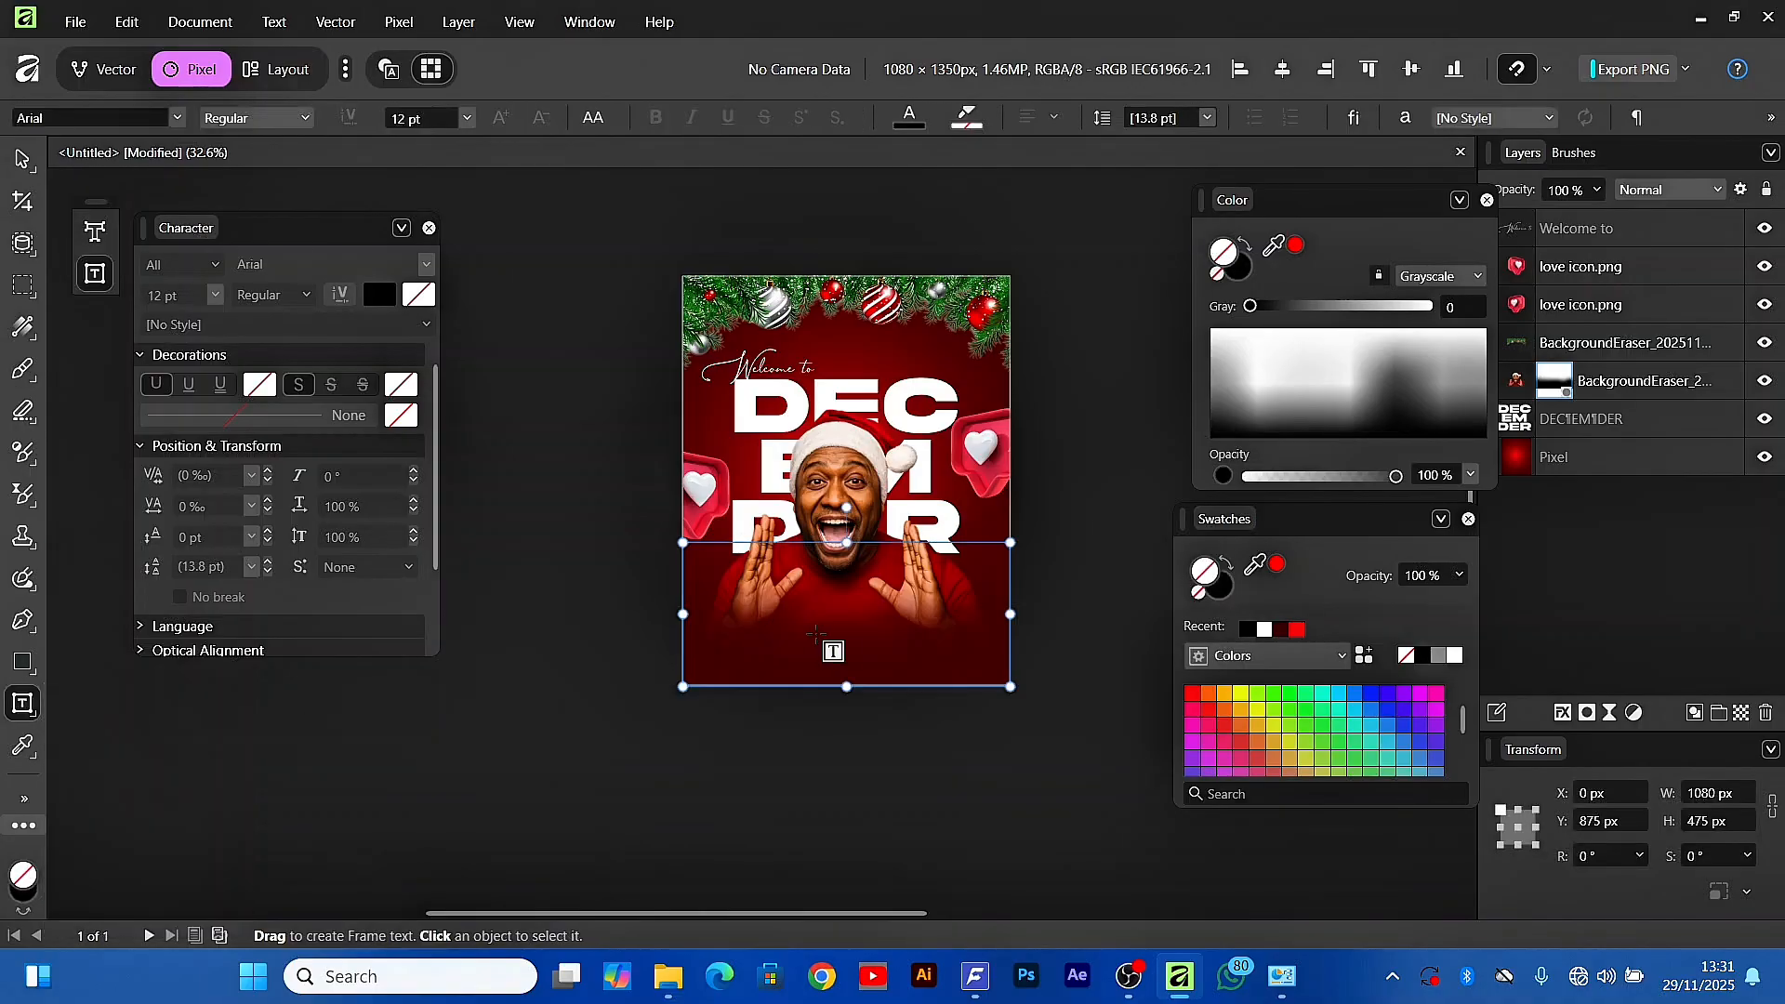
pyautogui.scroll(2, 849, 632)
pyautogui.scroll(2, 848, 632)
pyautogui.moveTo(659, 601); pyautogui.dragTo(1039, 709)
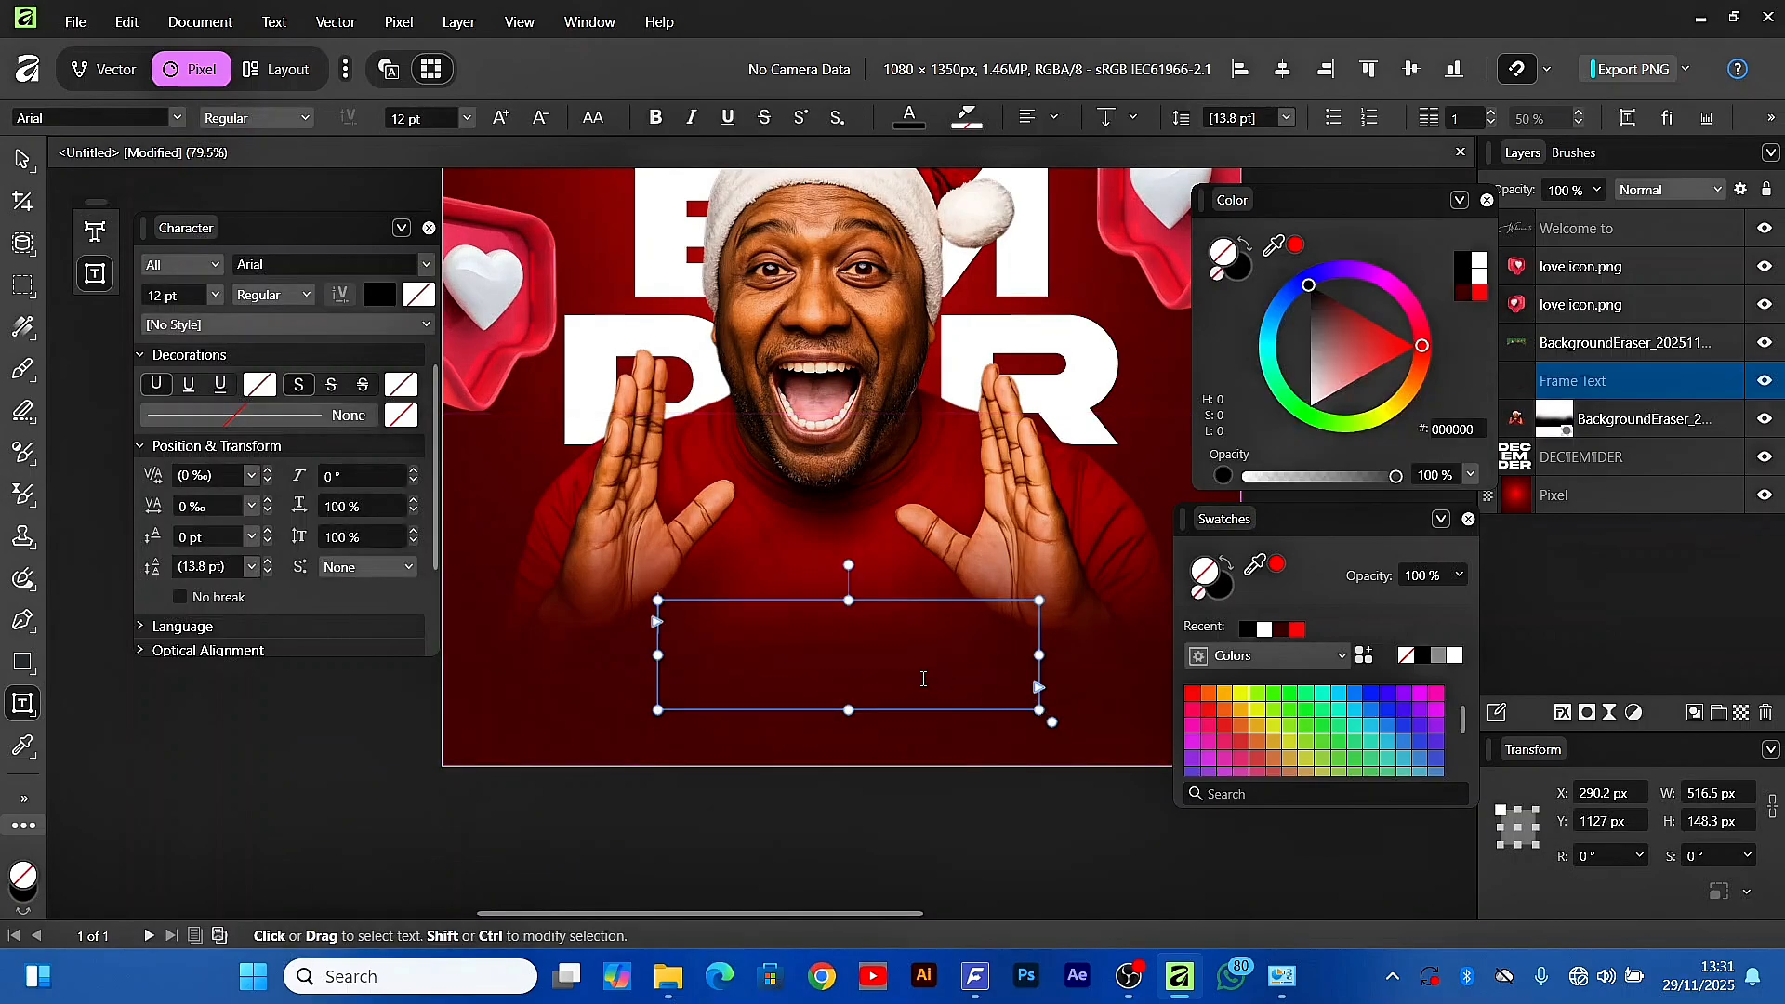
pyautogui.hotkey('ctrl', 'v')
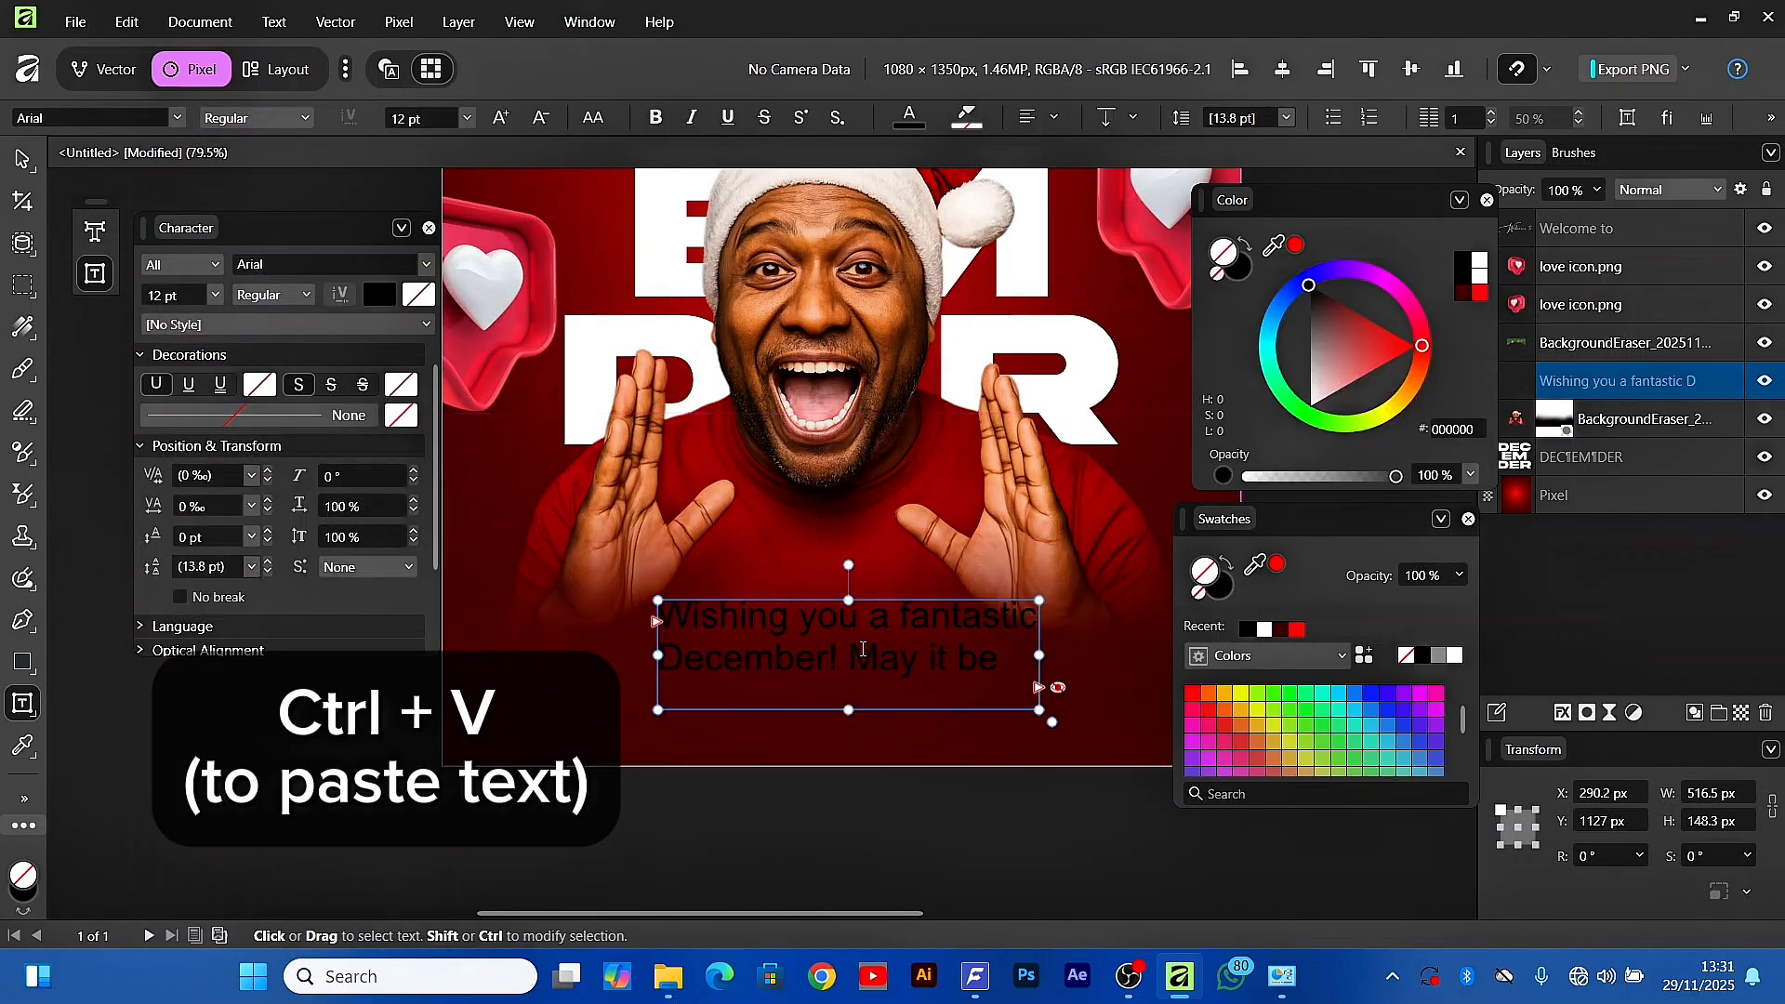
# Widen the greeting's text frame to about 714 px
pyautogui.moveTo(1044, 656); pyautogui.dragTo(1185, 655)
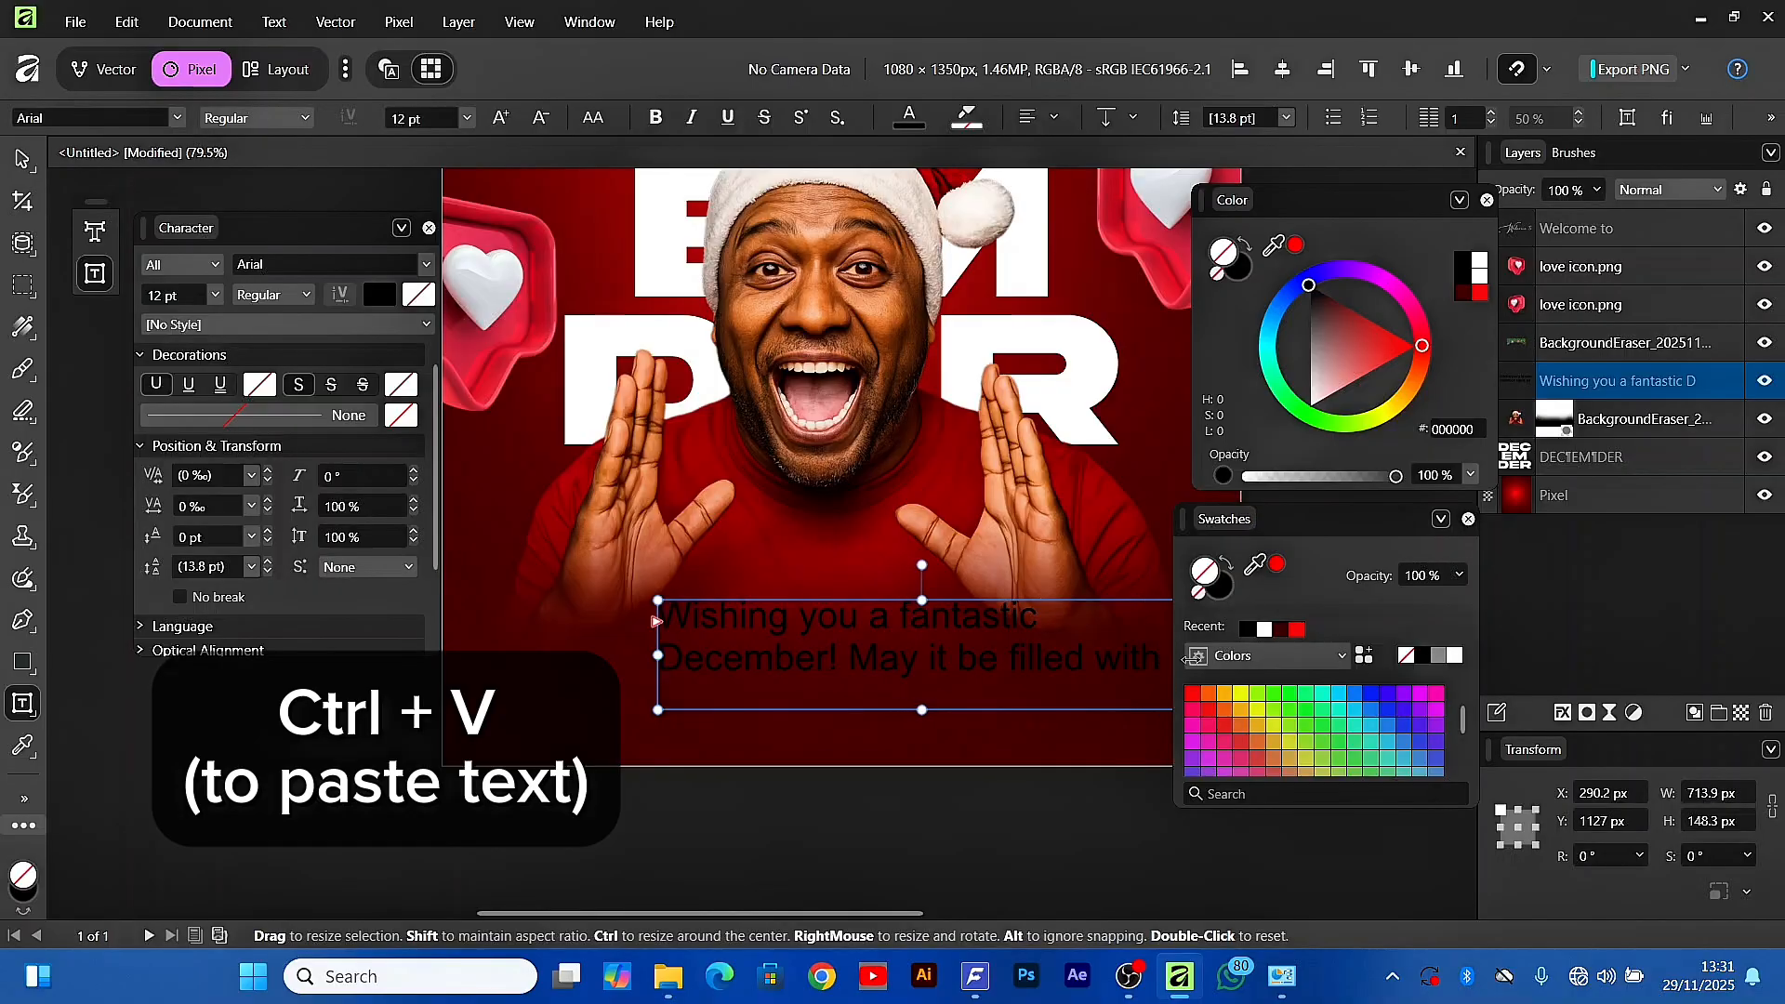
pyautogui.scroll(-2, 837, 558)
pyautogui.scroll(-2, 871, 558)
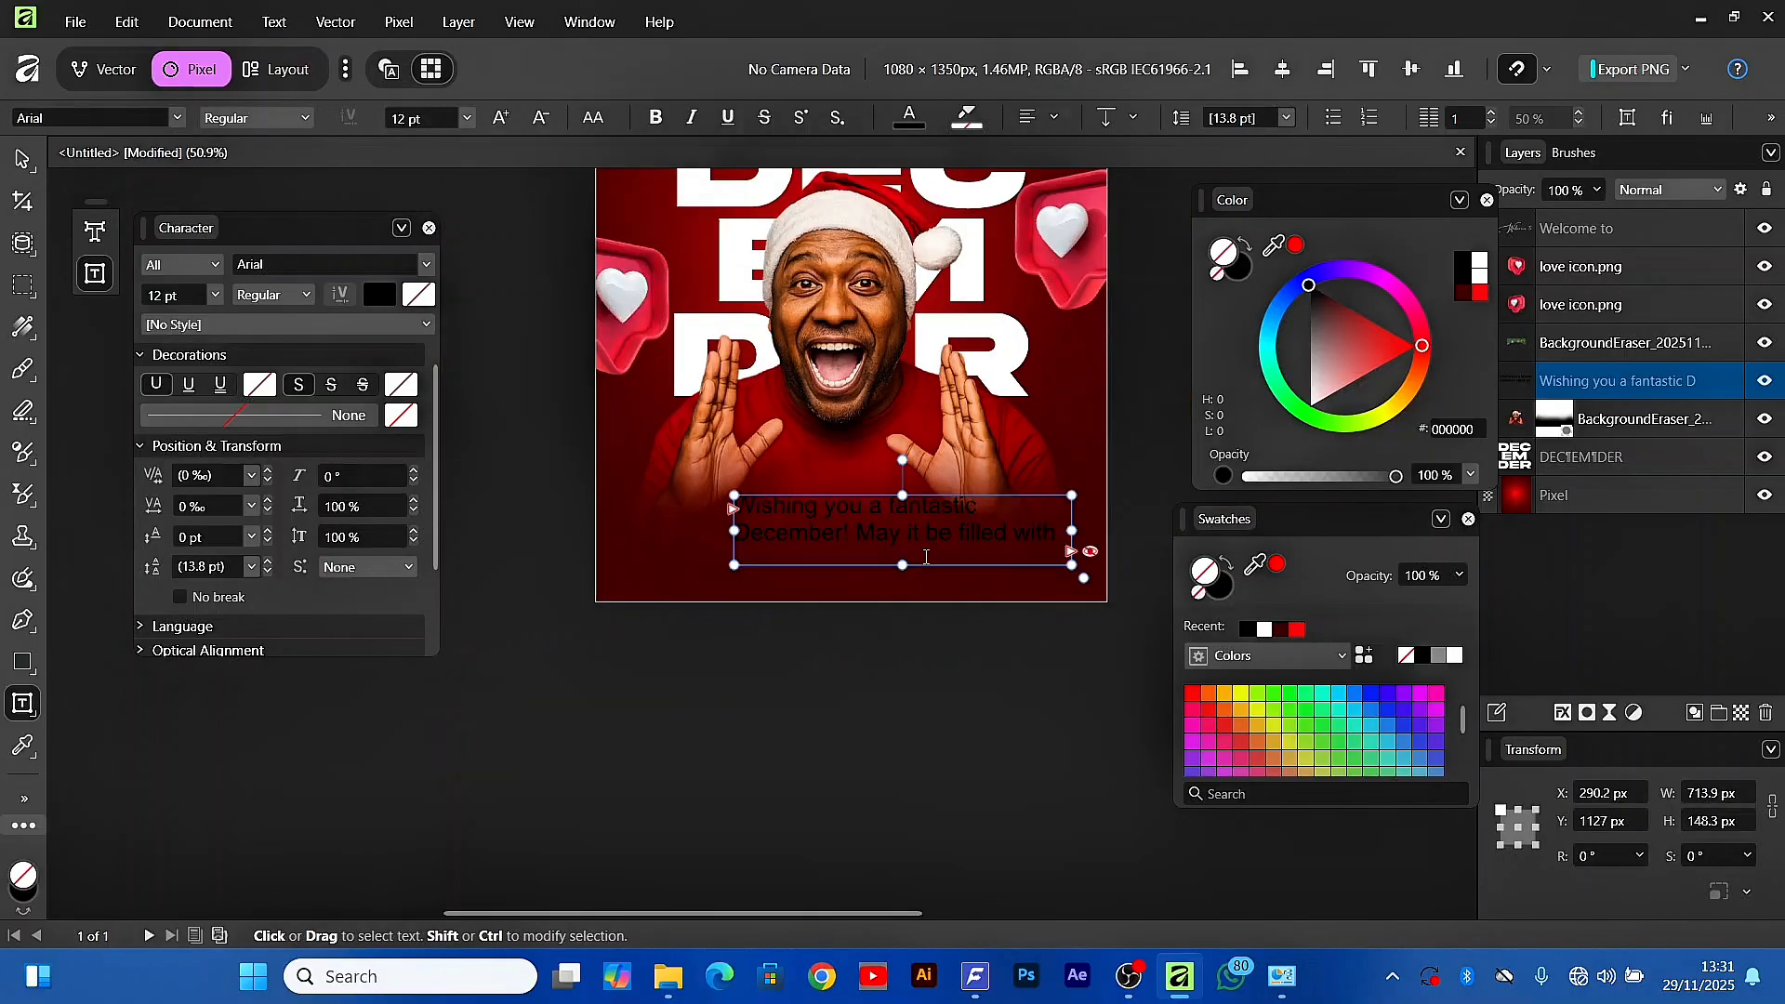
# Try to set the greeting's font to Montserrat and its colour to white
pyautogui.click(312, 265)
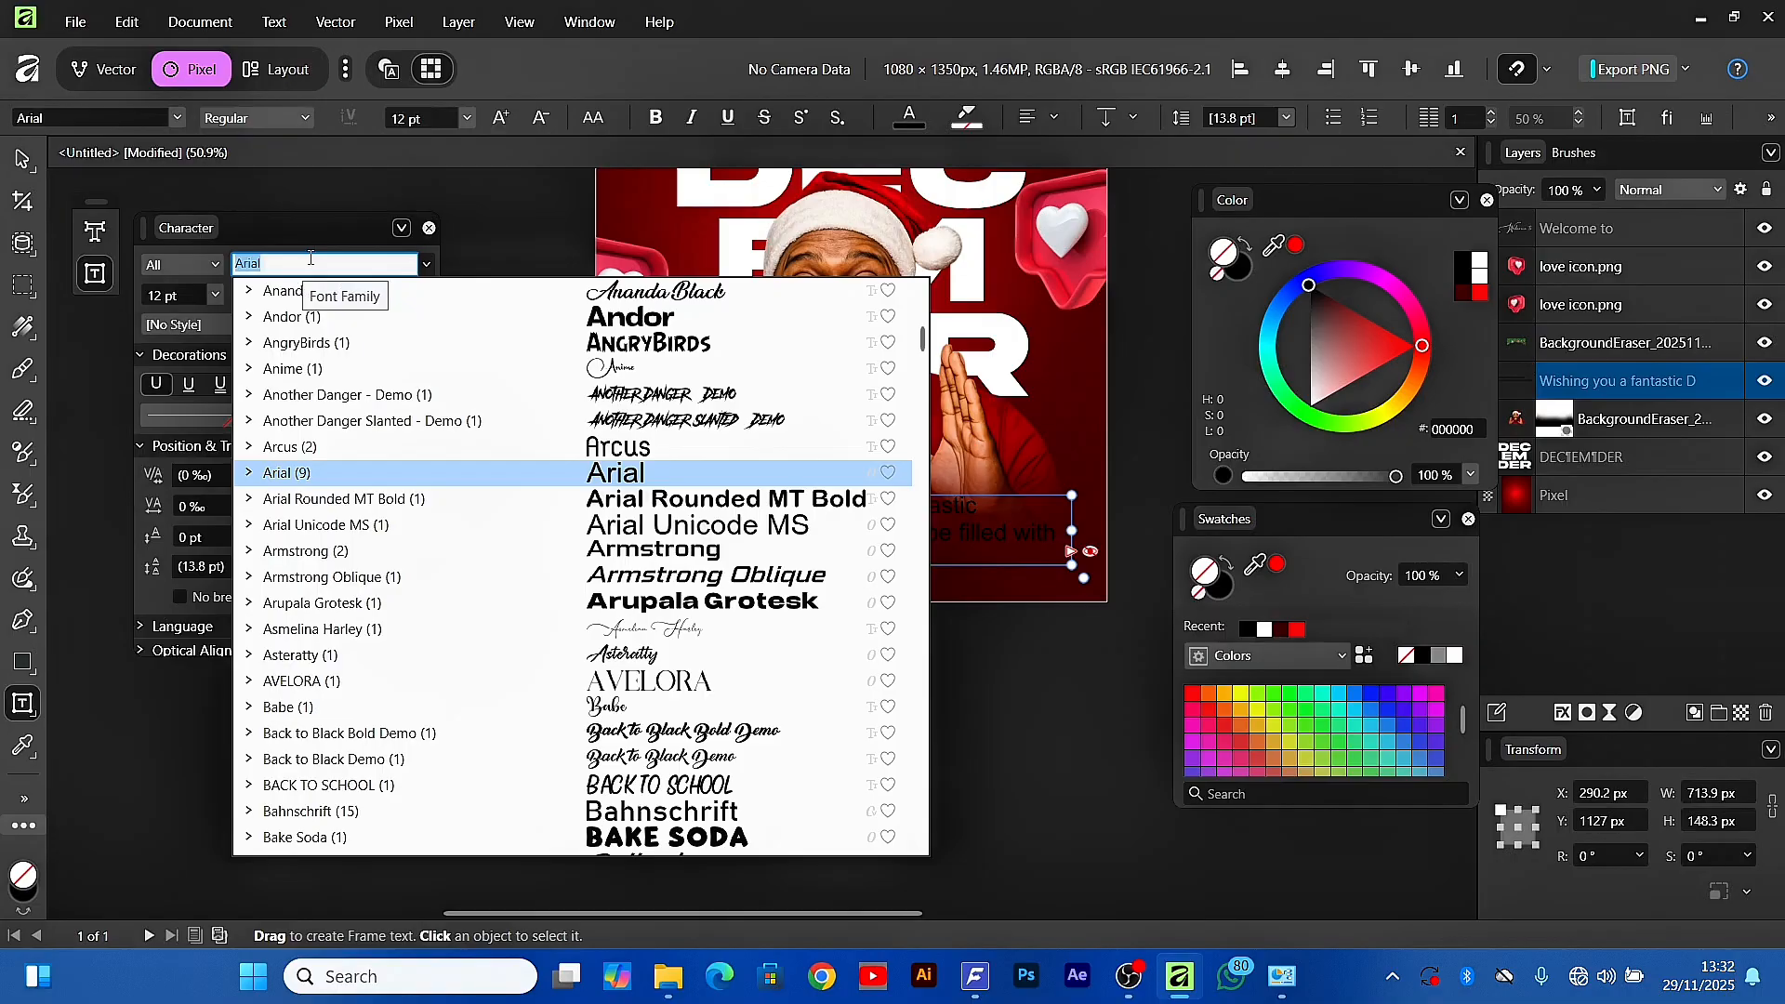
pyautogui.write('Montserrat')
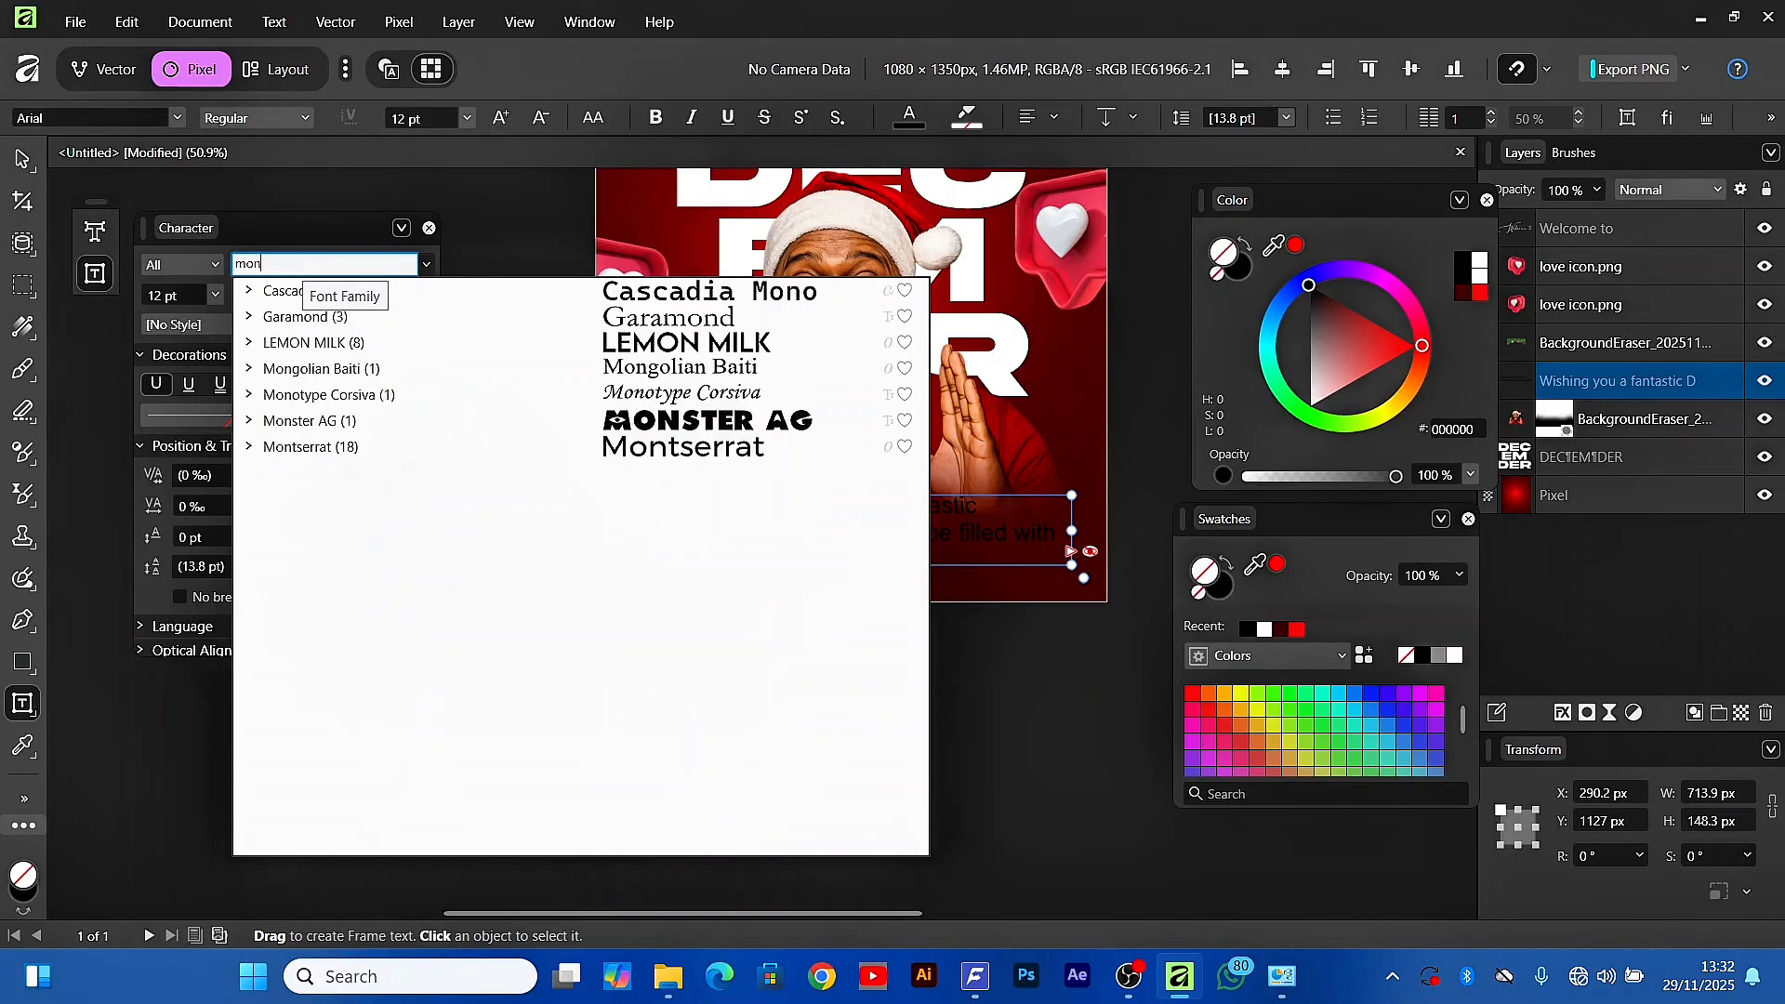
pyautogui.click(753, 290)
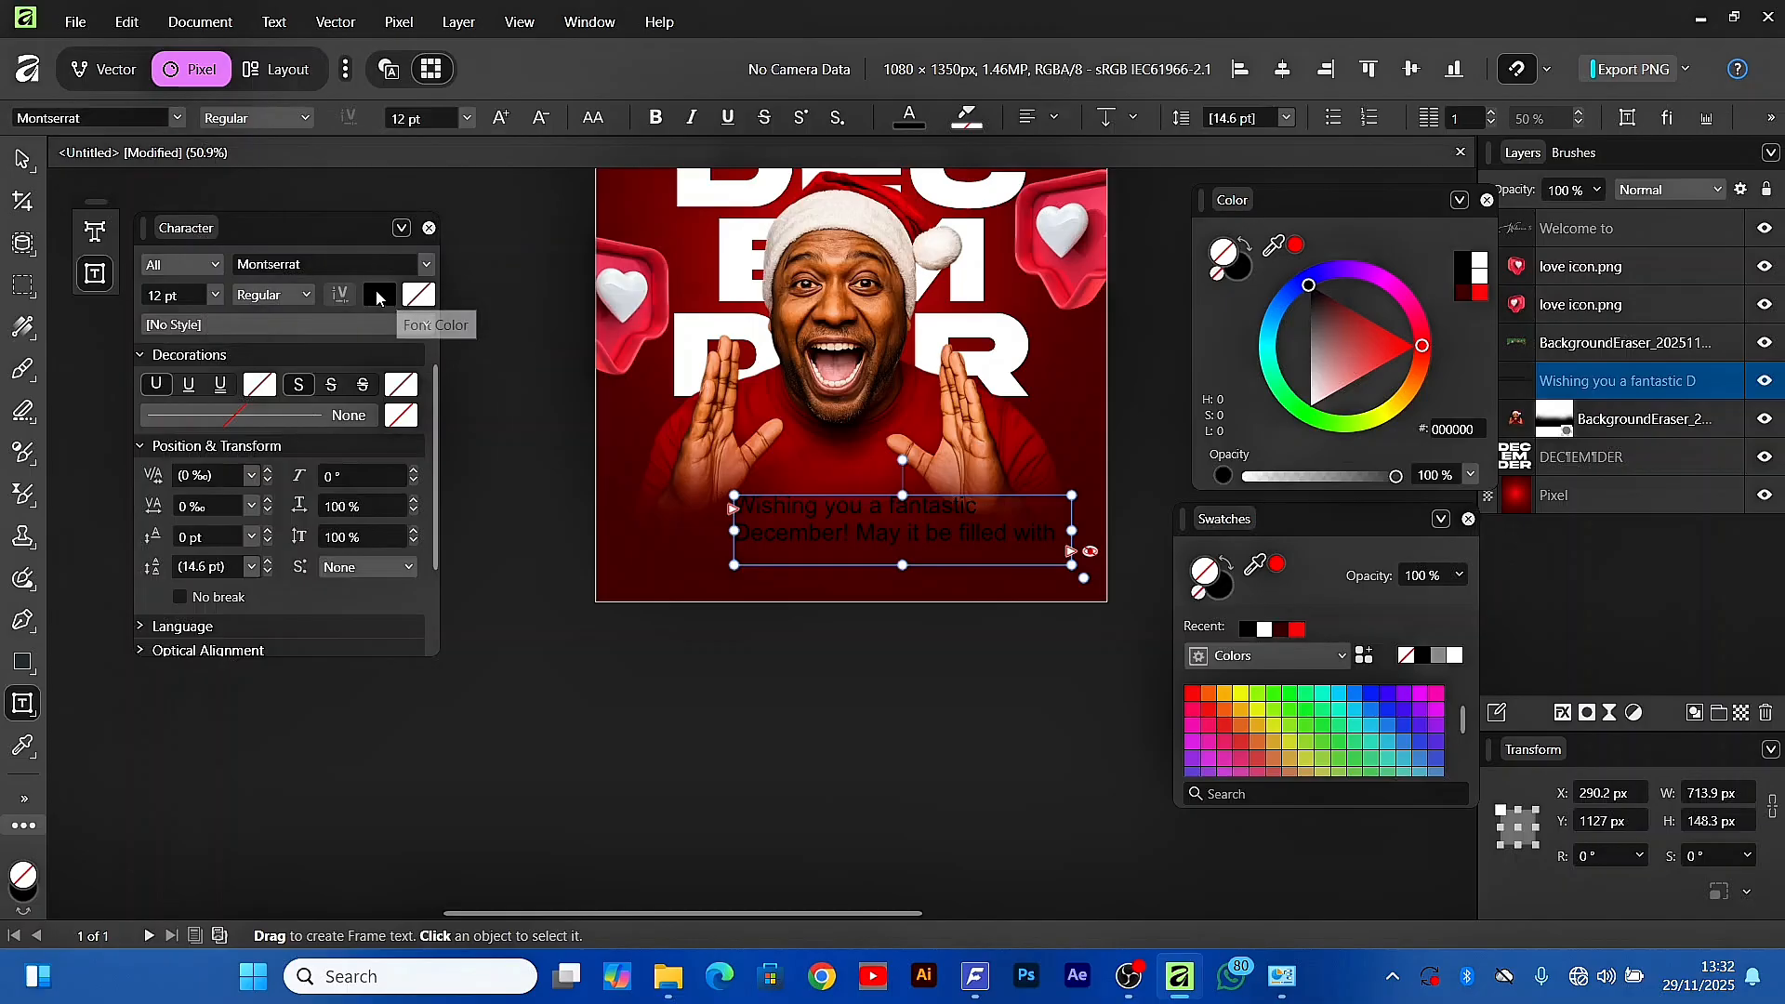
pyautogui.click(379, 294)
pyautogui.click(531, 321)
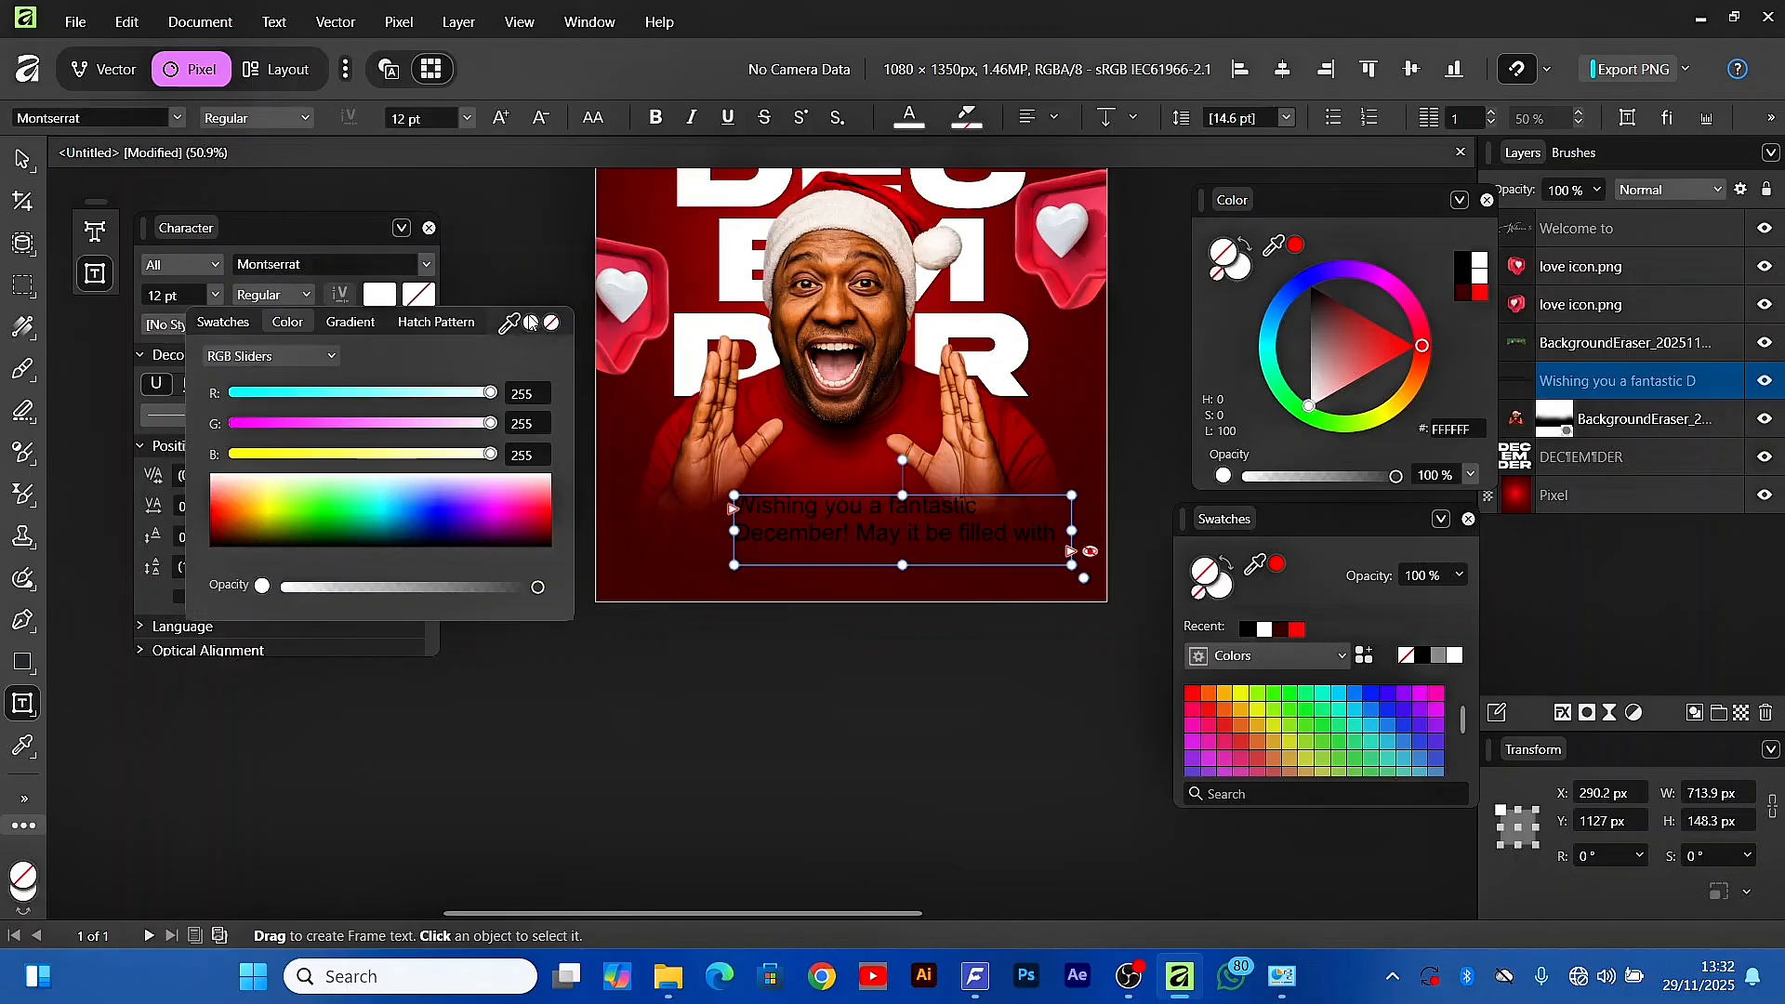
pyautogui.click(511, 246)
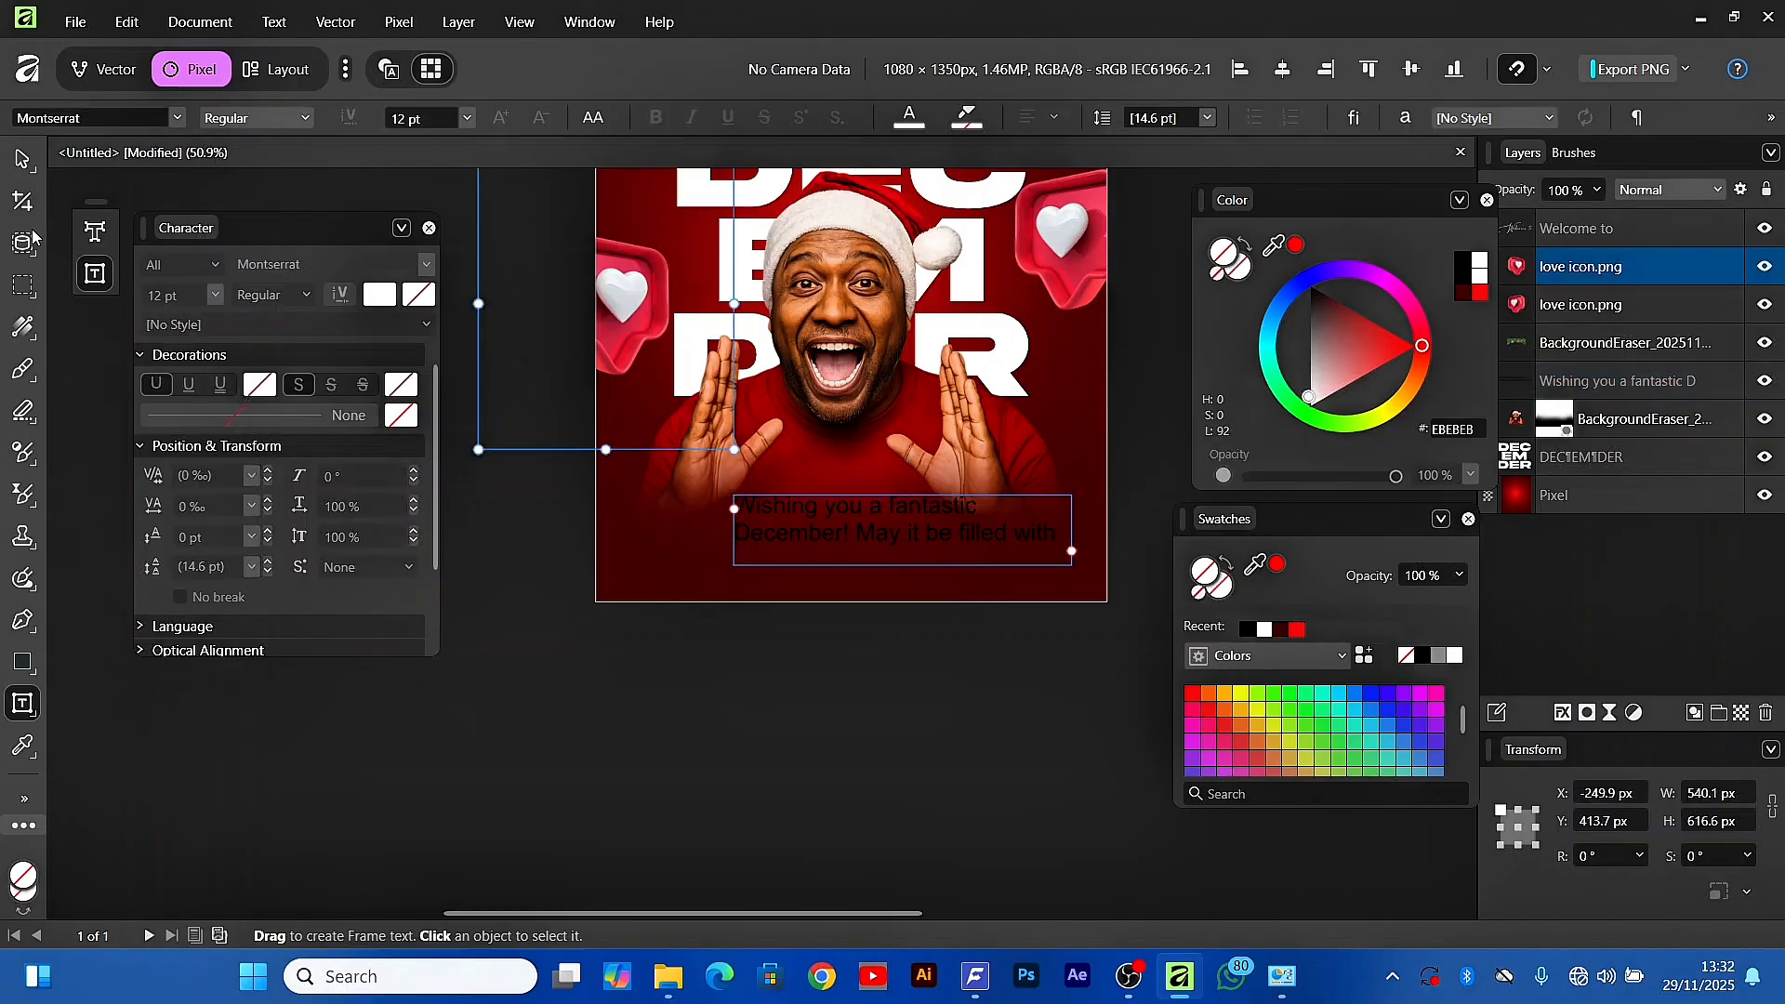
# Try to colour the greeting white with the text cursor placed inside the word "December"
pyautogui.click(837, 532)
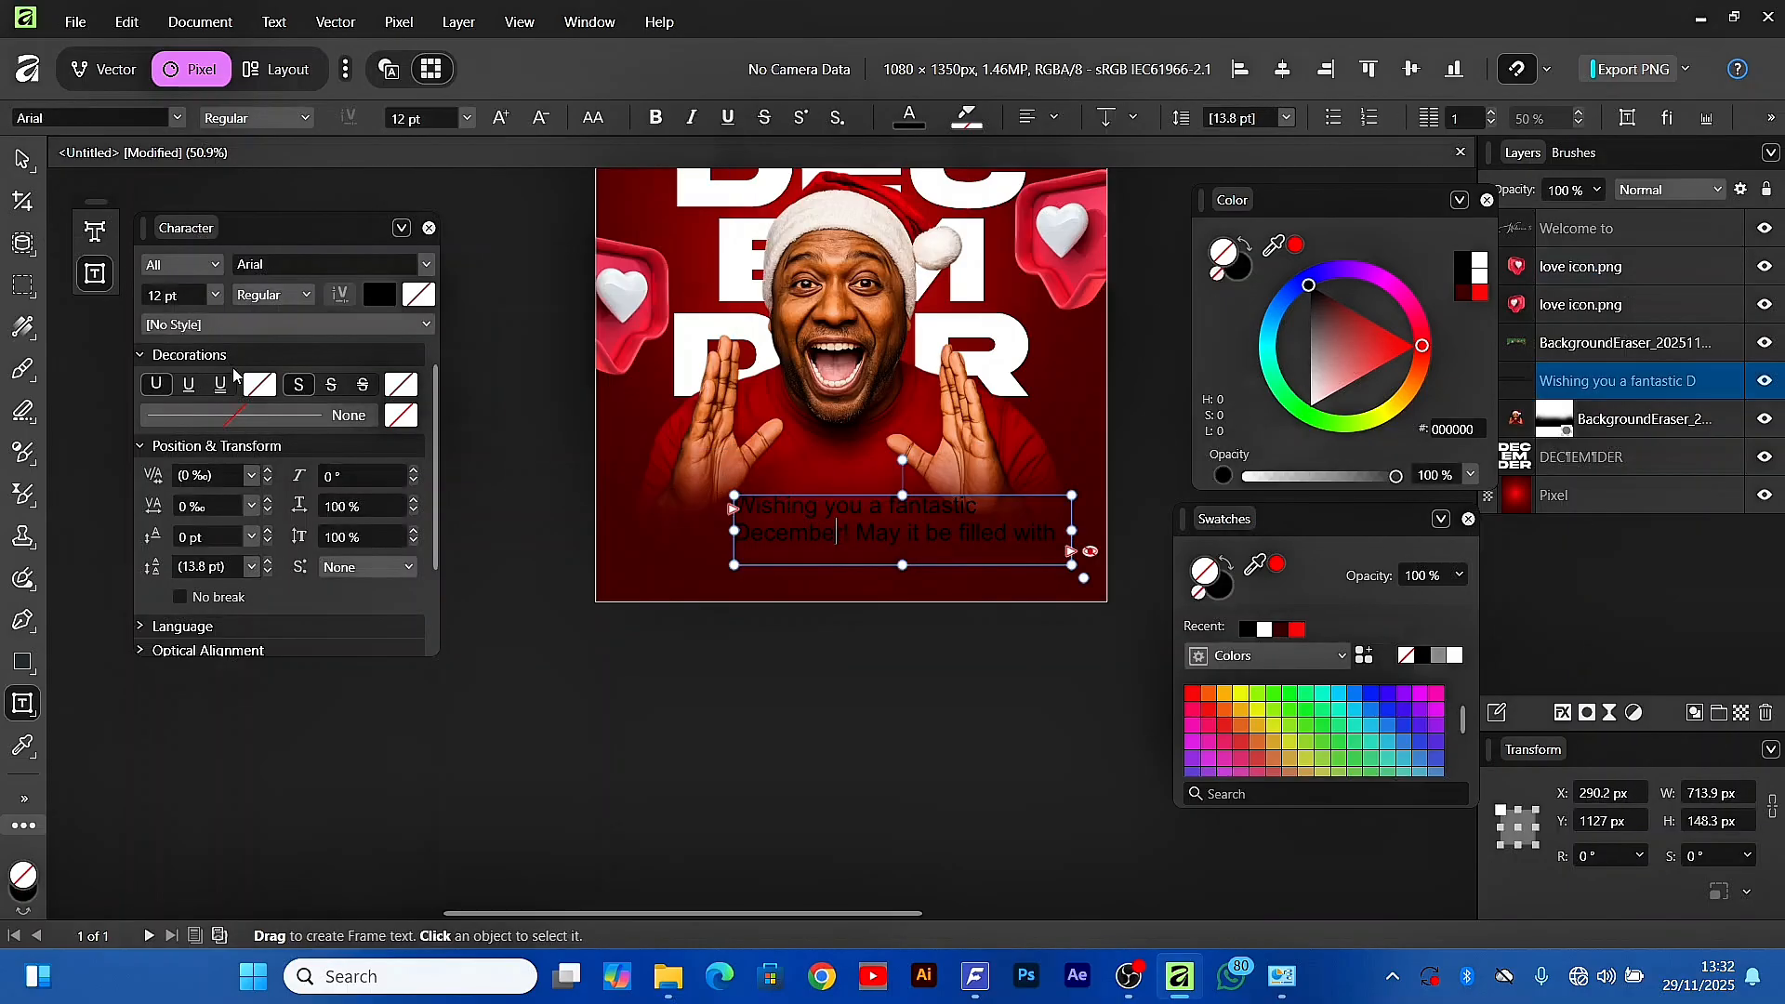
pyautogui.click(31, 170)
pyautogui.click(379, 294)
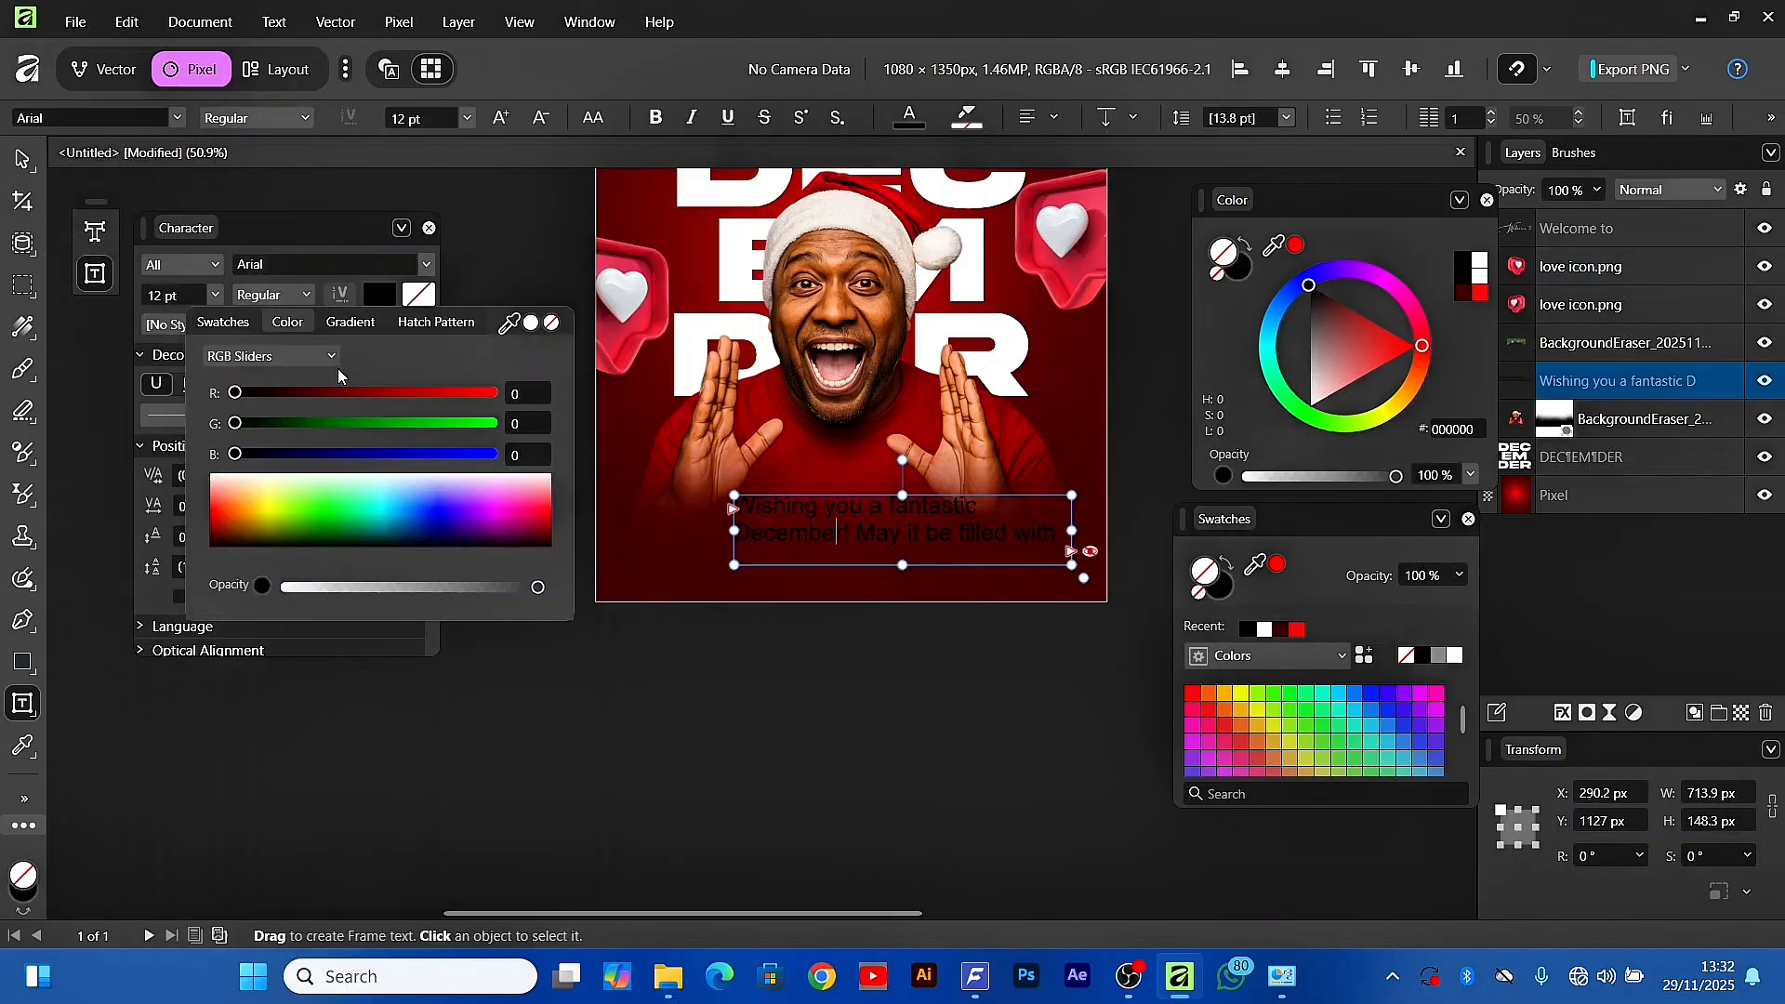
pyautogui.click(531, 324)
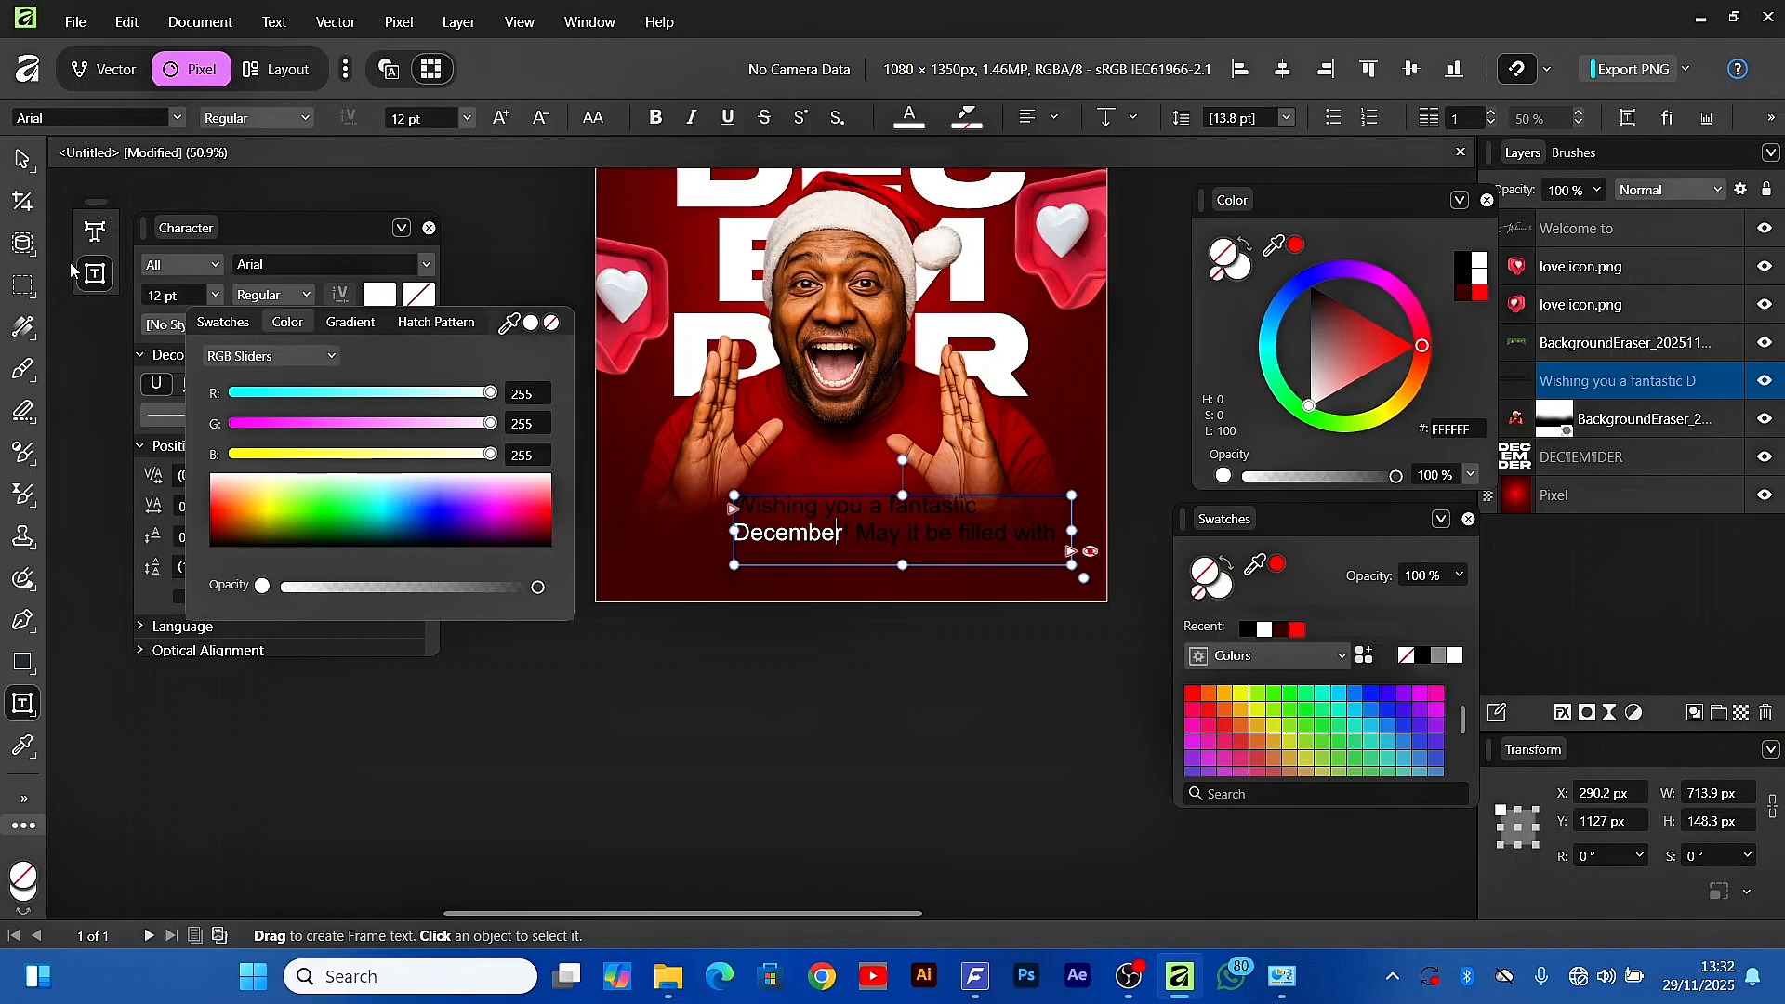
# Extend the greeting's text frame downward to about 290 px tall and colour all its text white
pyautogui.click(23, 160)
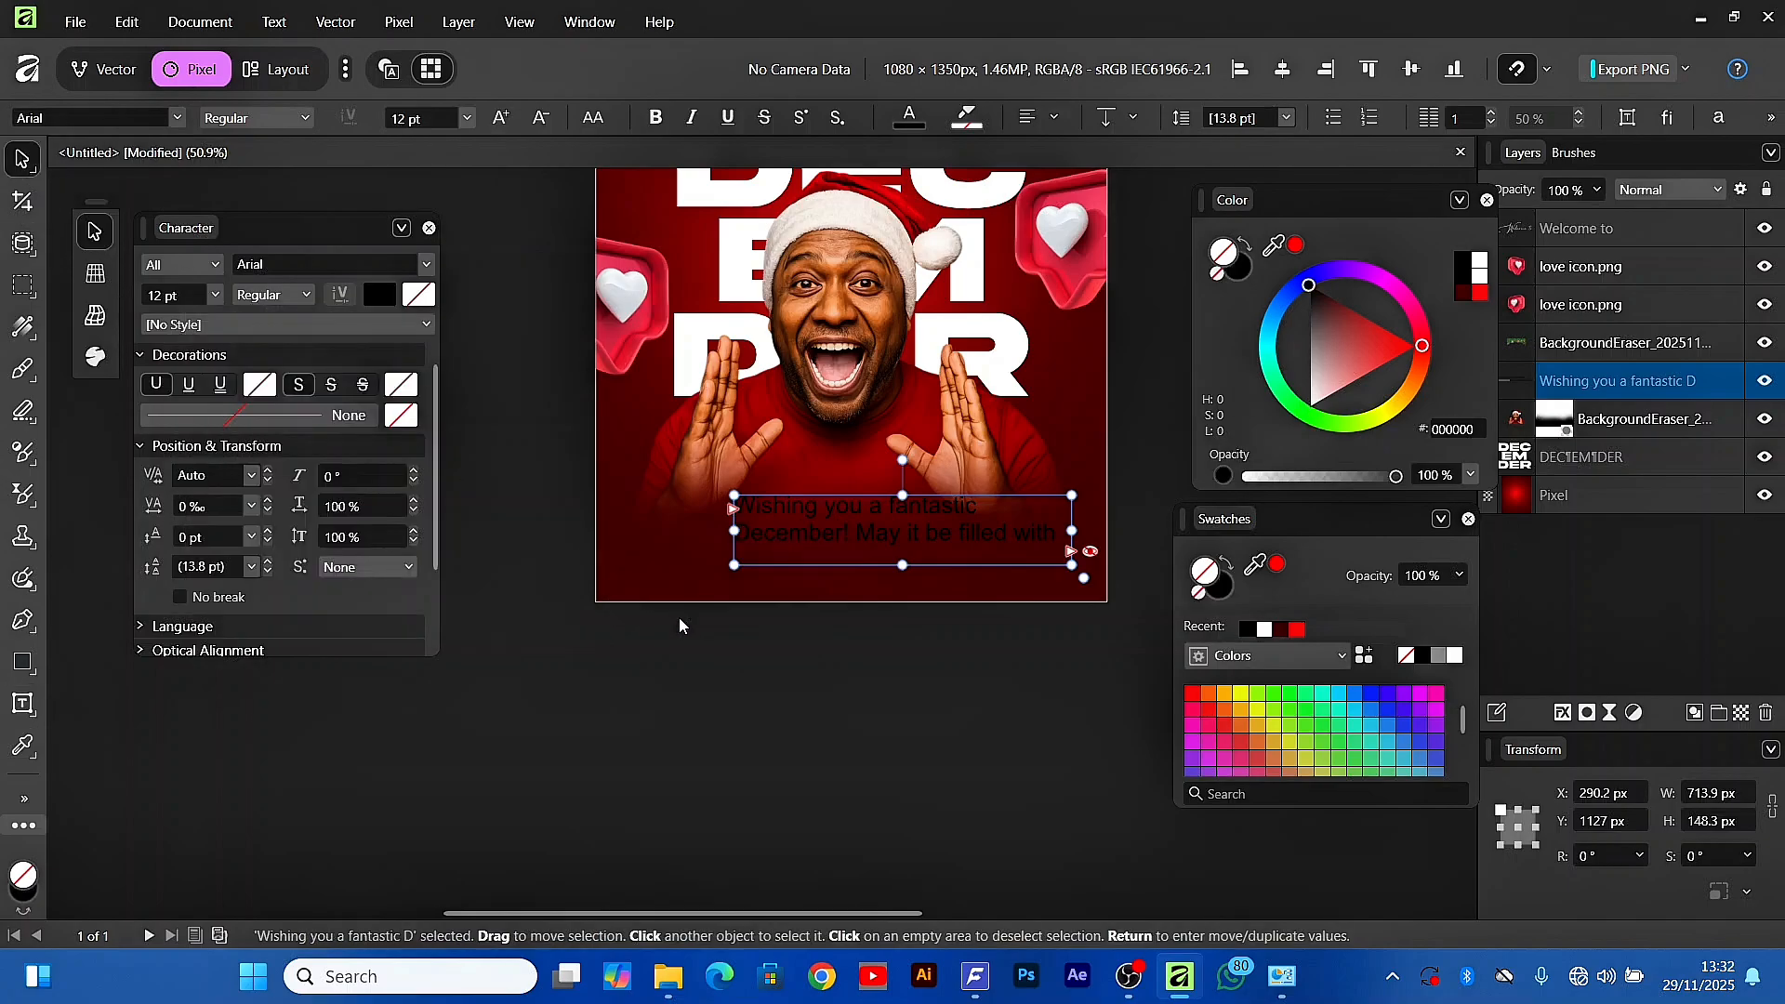
pyautogui.moveTo(901, 564); pyautogui.dragTo(898, 632)
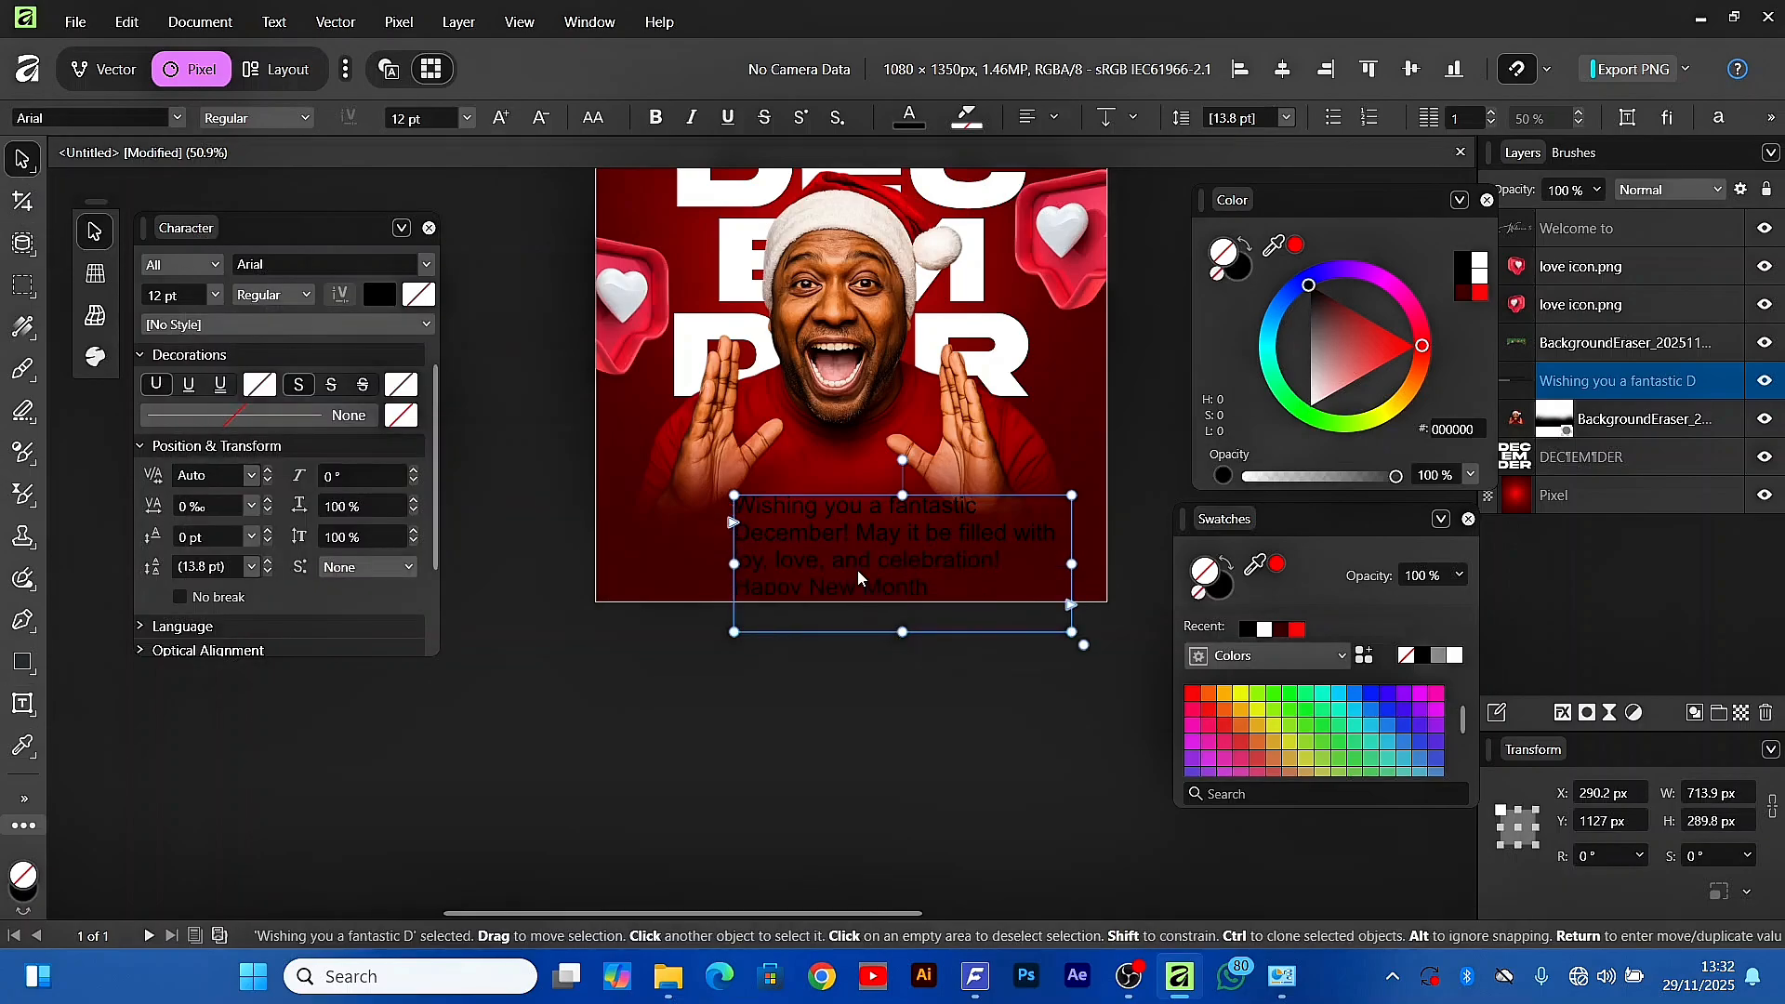
pyautogui.click(1478, 265)
# Change the greeting's font family to Montserrat
pyautogui.click(283, 267)
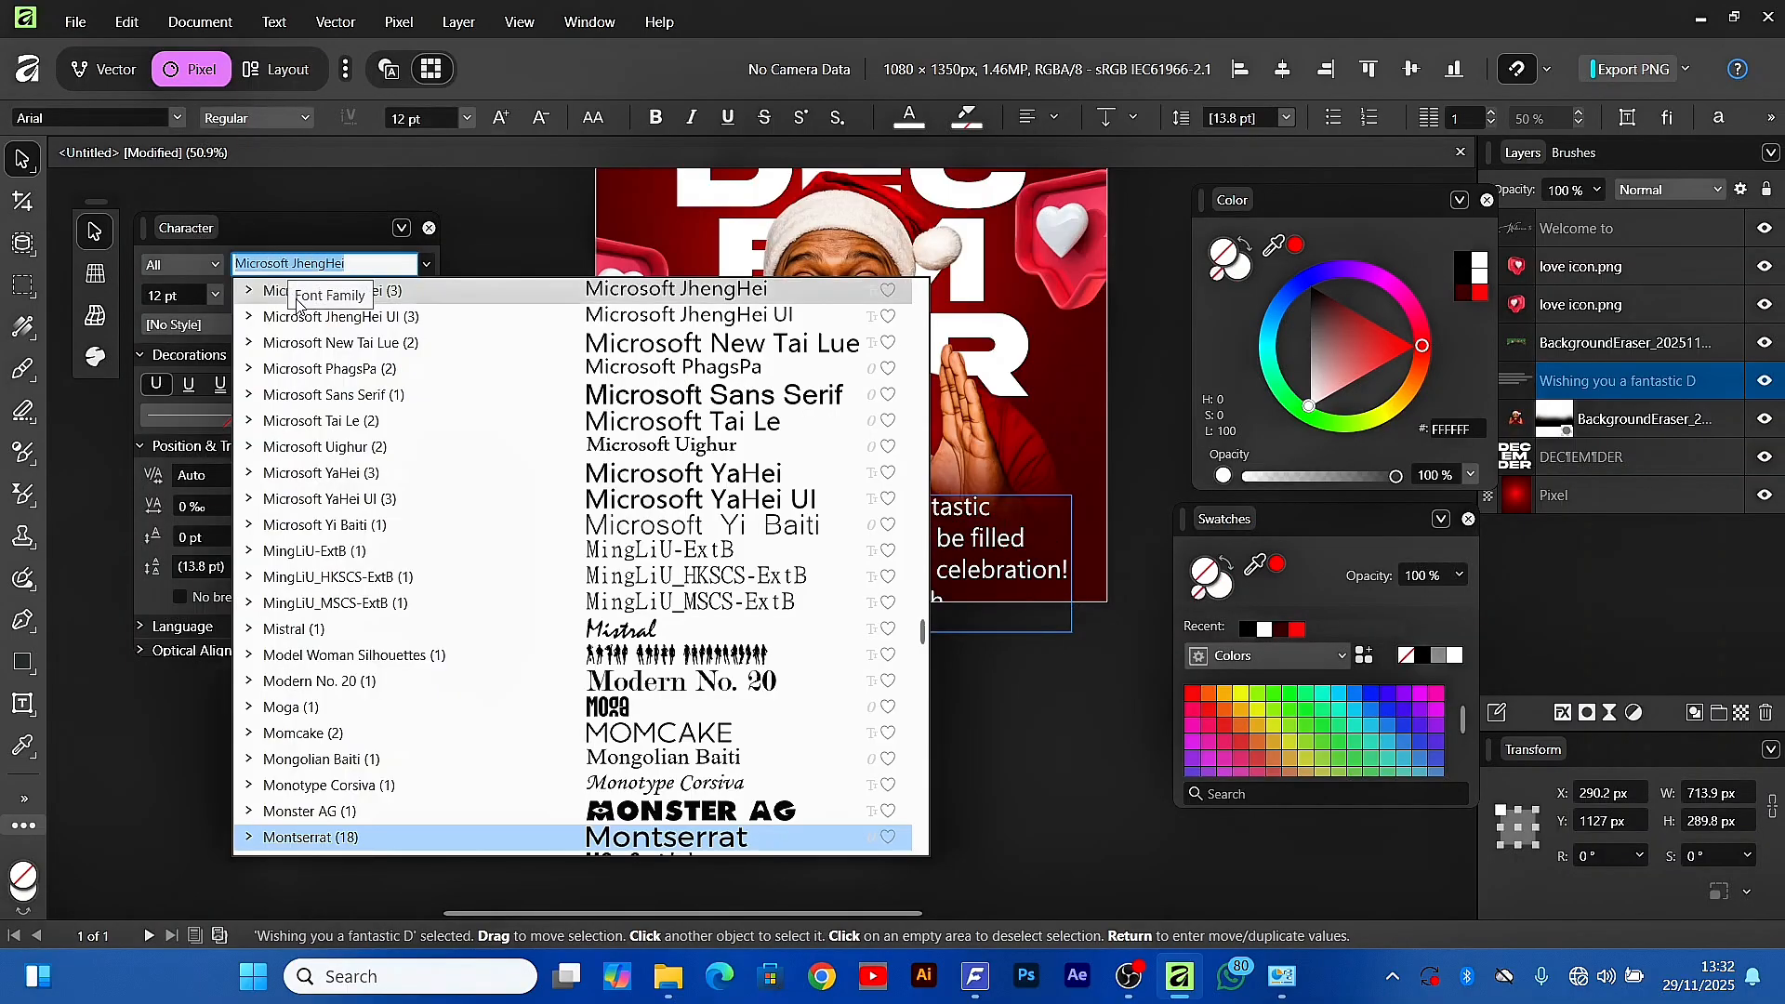
pyautogui.press('BackSpace')
pyautogui.write('on')
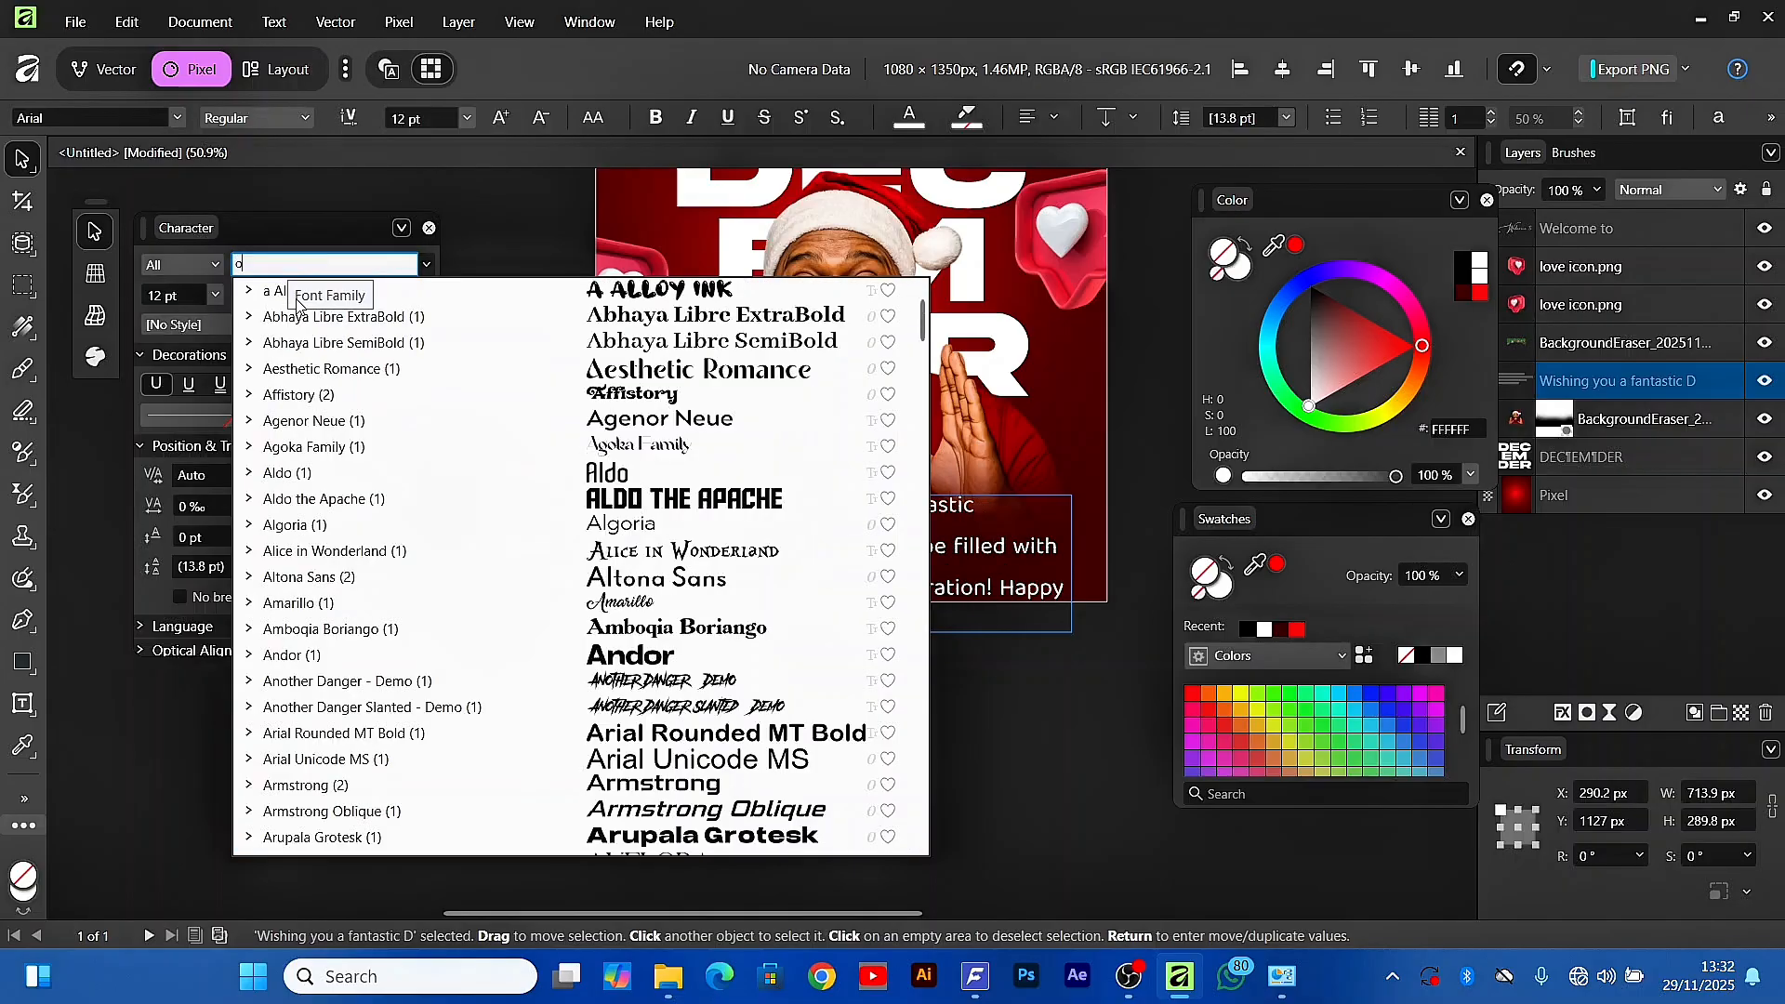
pyautogui.press('BackSpace')
pyautogui.press('BackSpace')
pyautogui.write('mob')
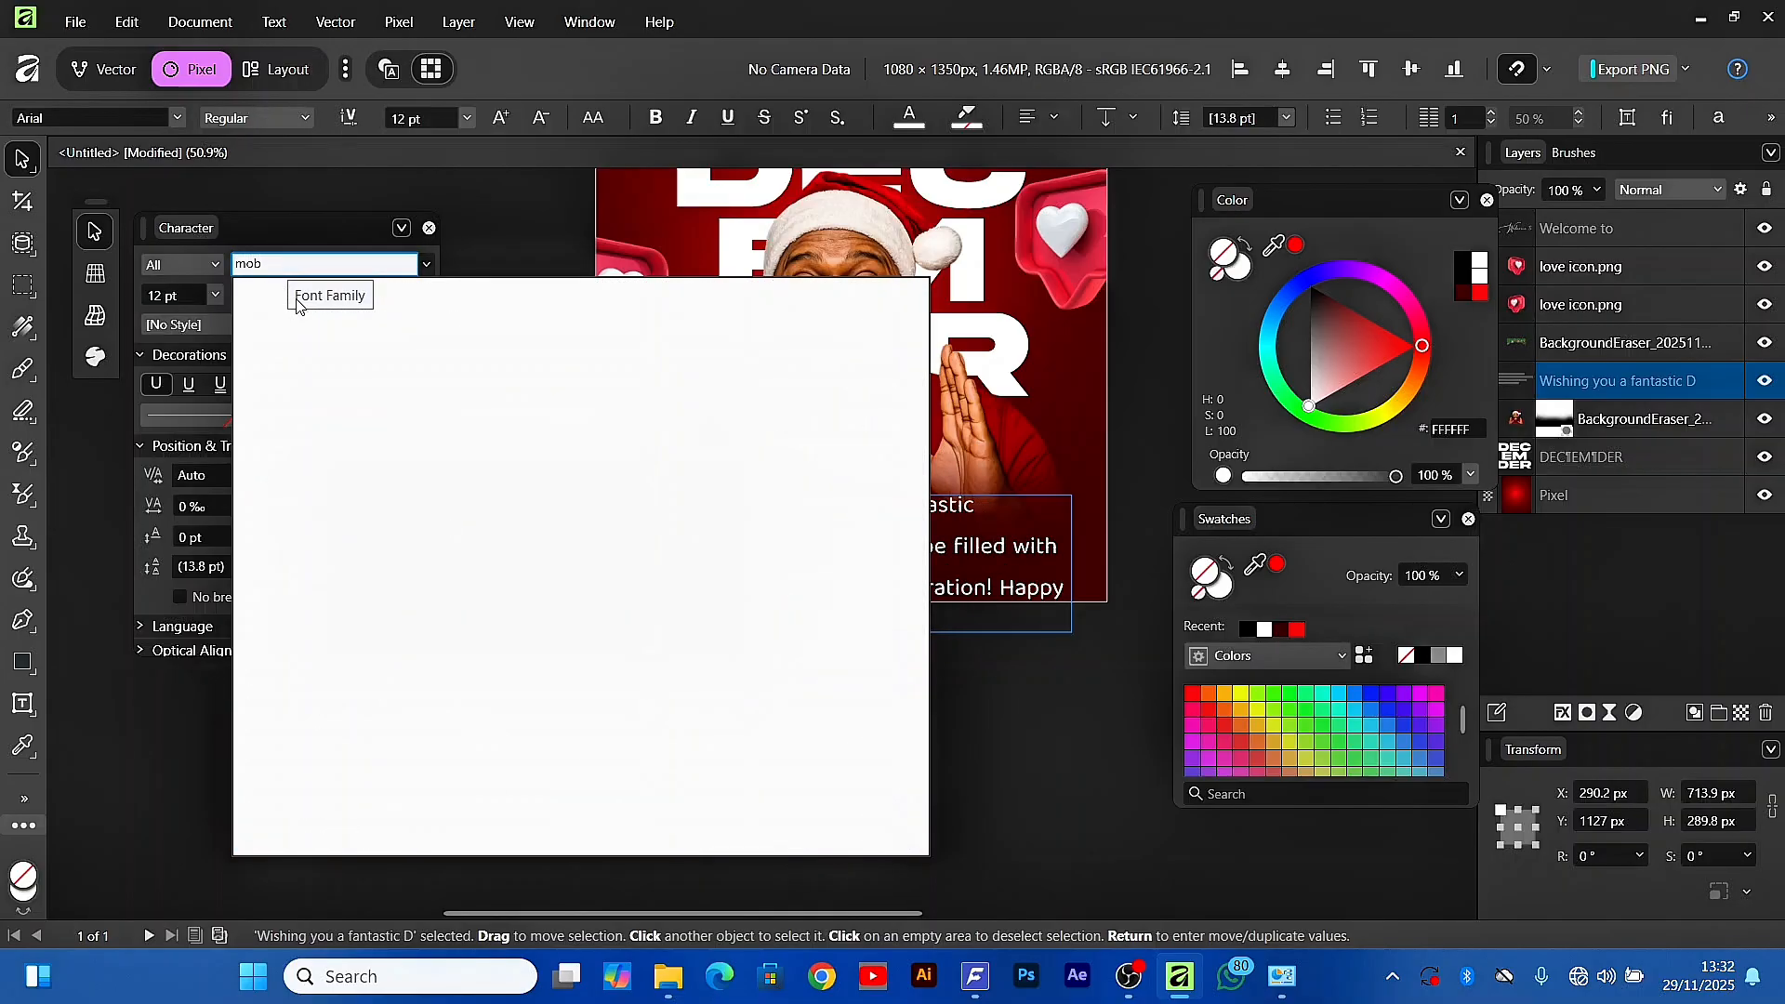
pyautogui.press('BackSpace')
pyautogui.write('ntserrat')
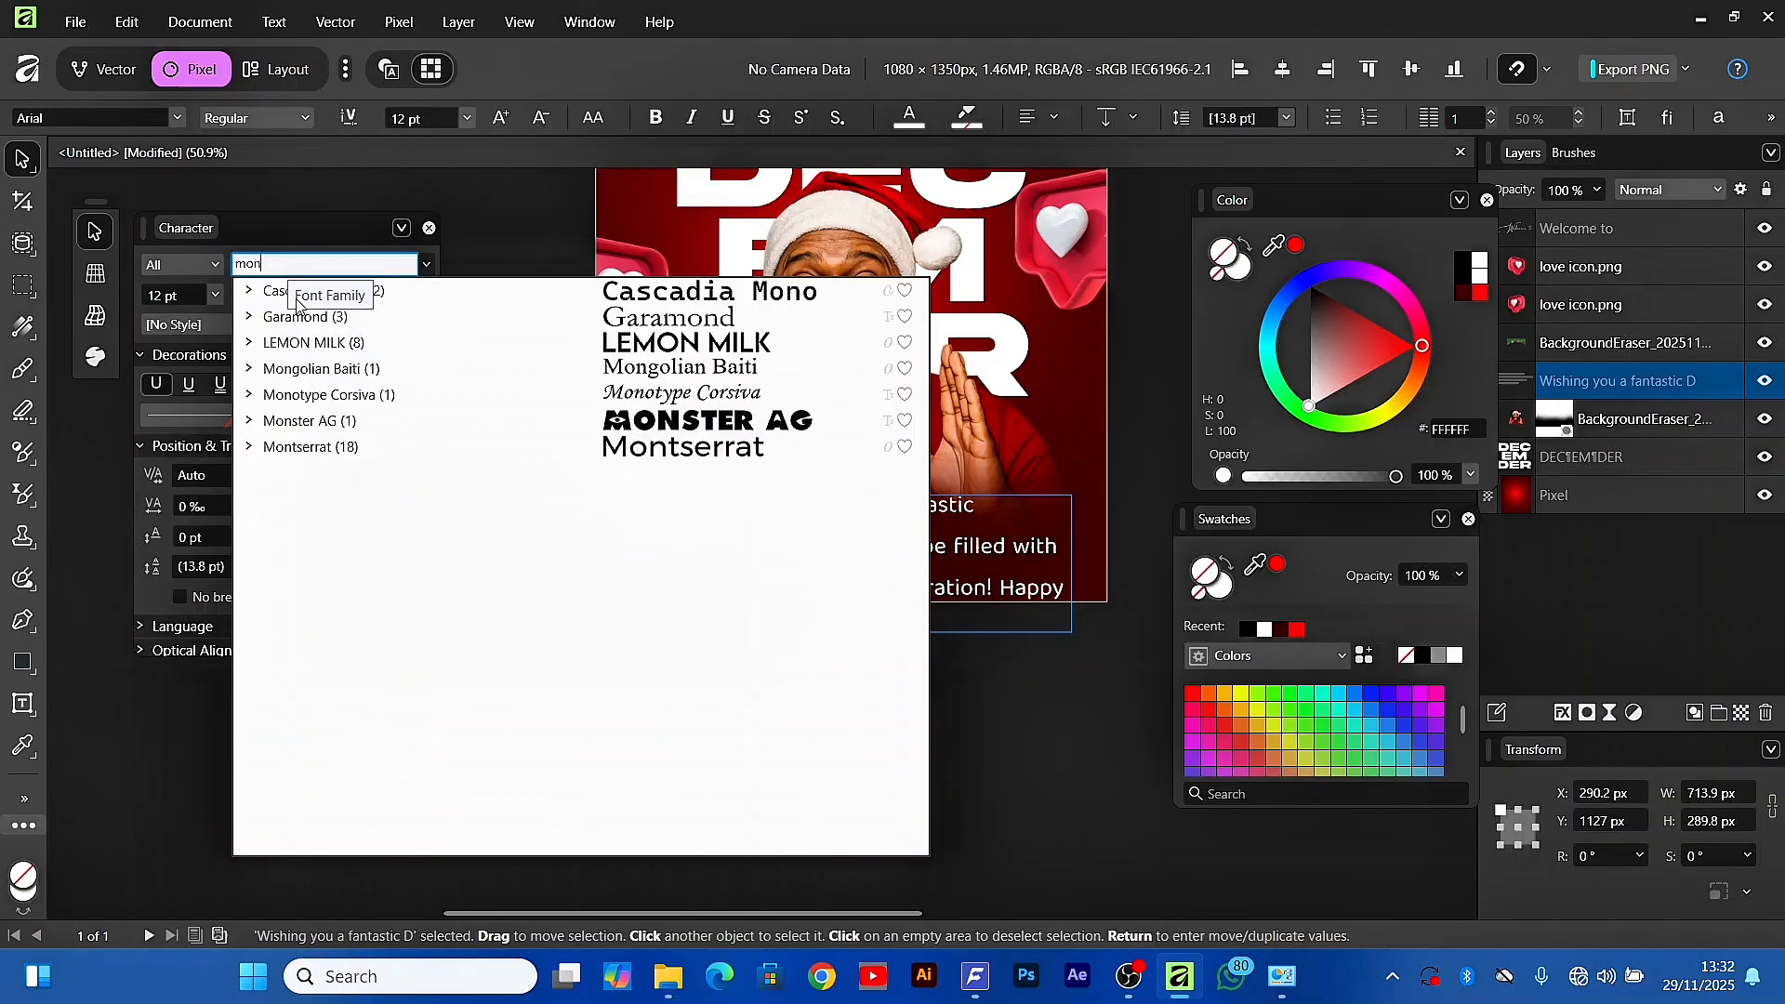
pyautogui.click(583, 448)
# Set the greeting's font size to 8 pt and centre-align its lines
pyautogui.click(183, 296)
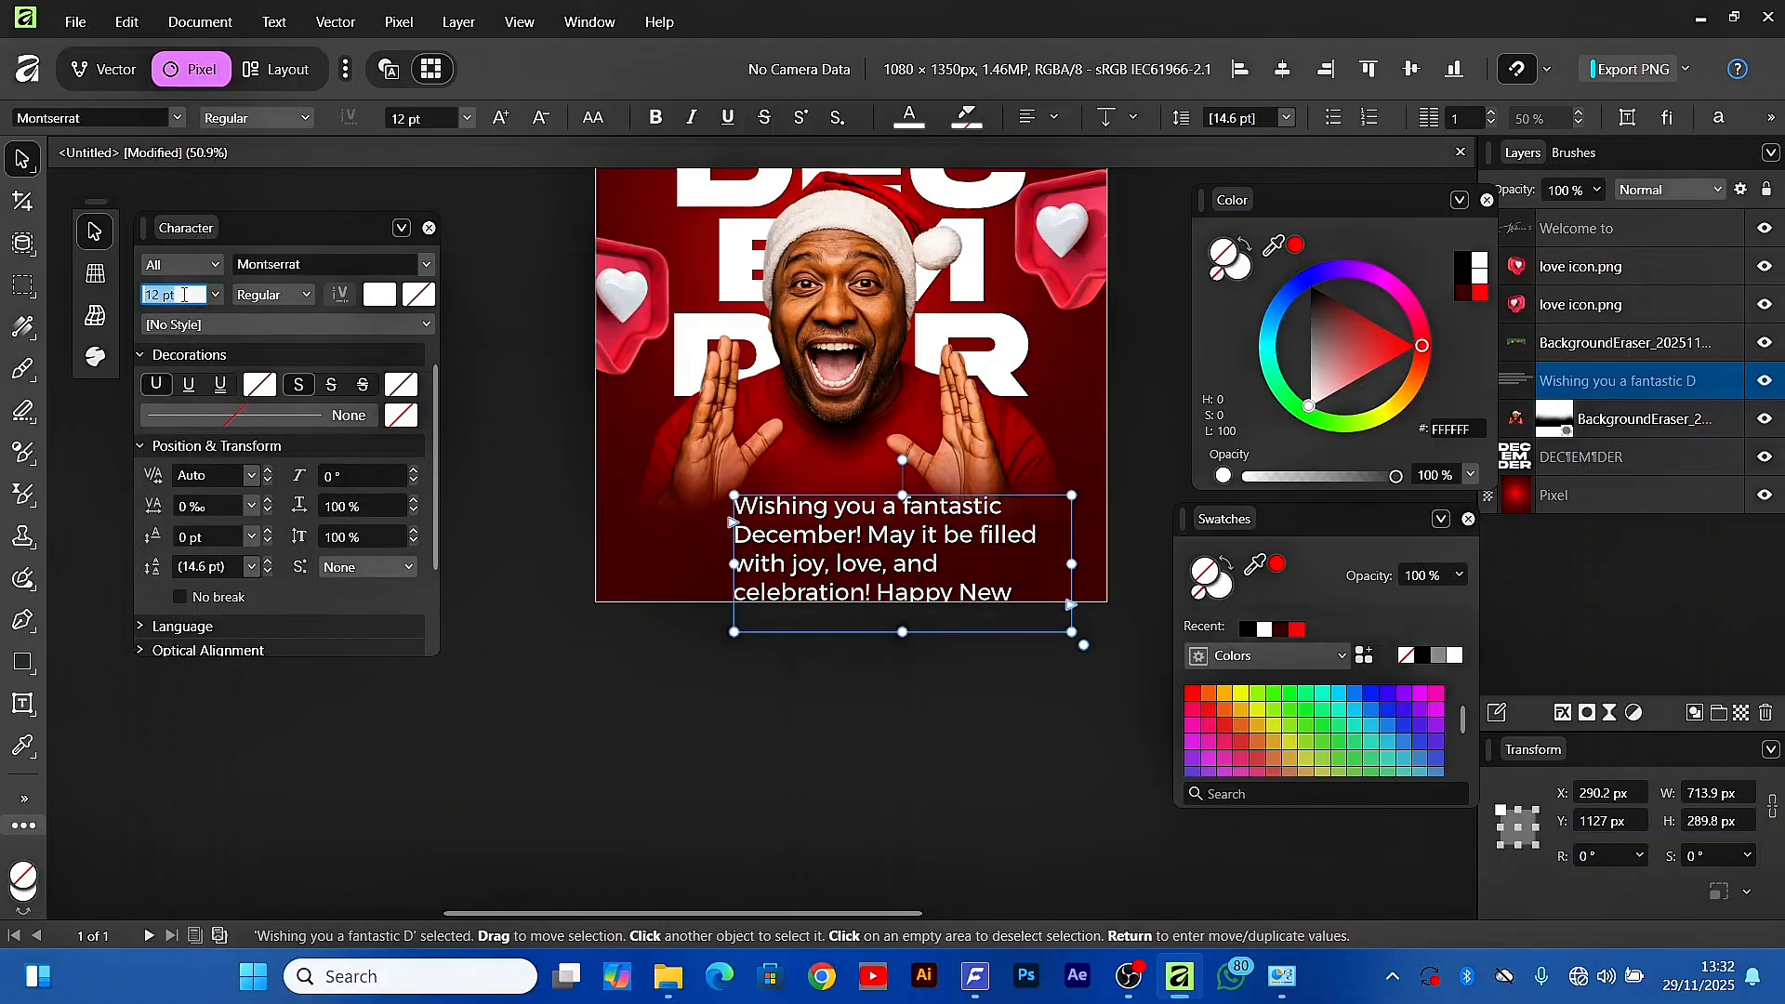
pyautogui.write('9')
pyautogui.press('Return')
pyautogui.write('7')
pyautogui.press('Return')
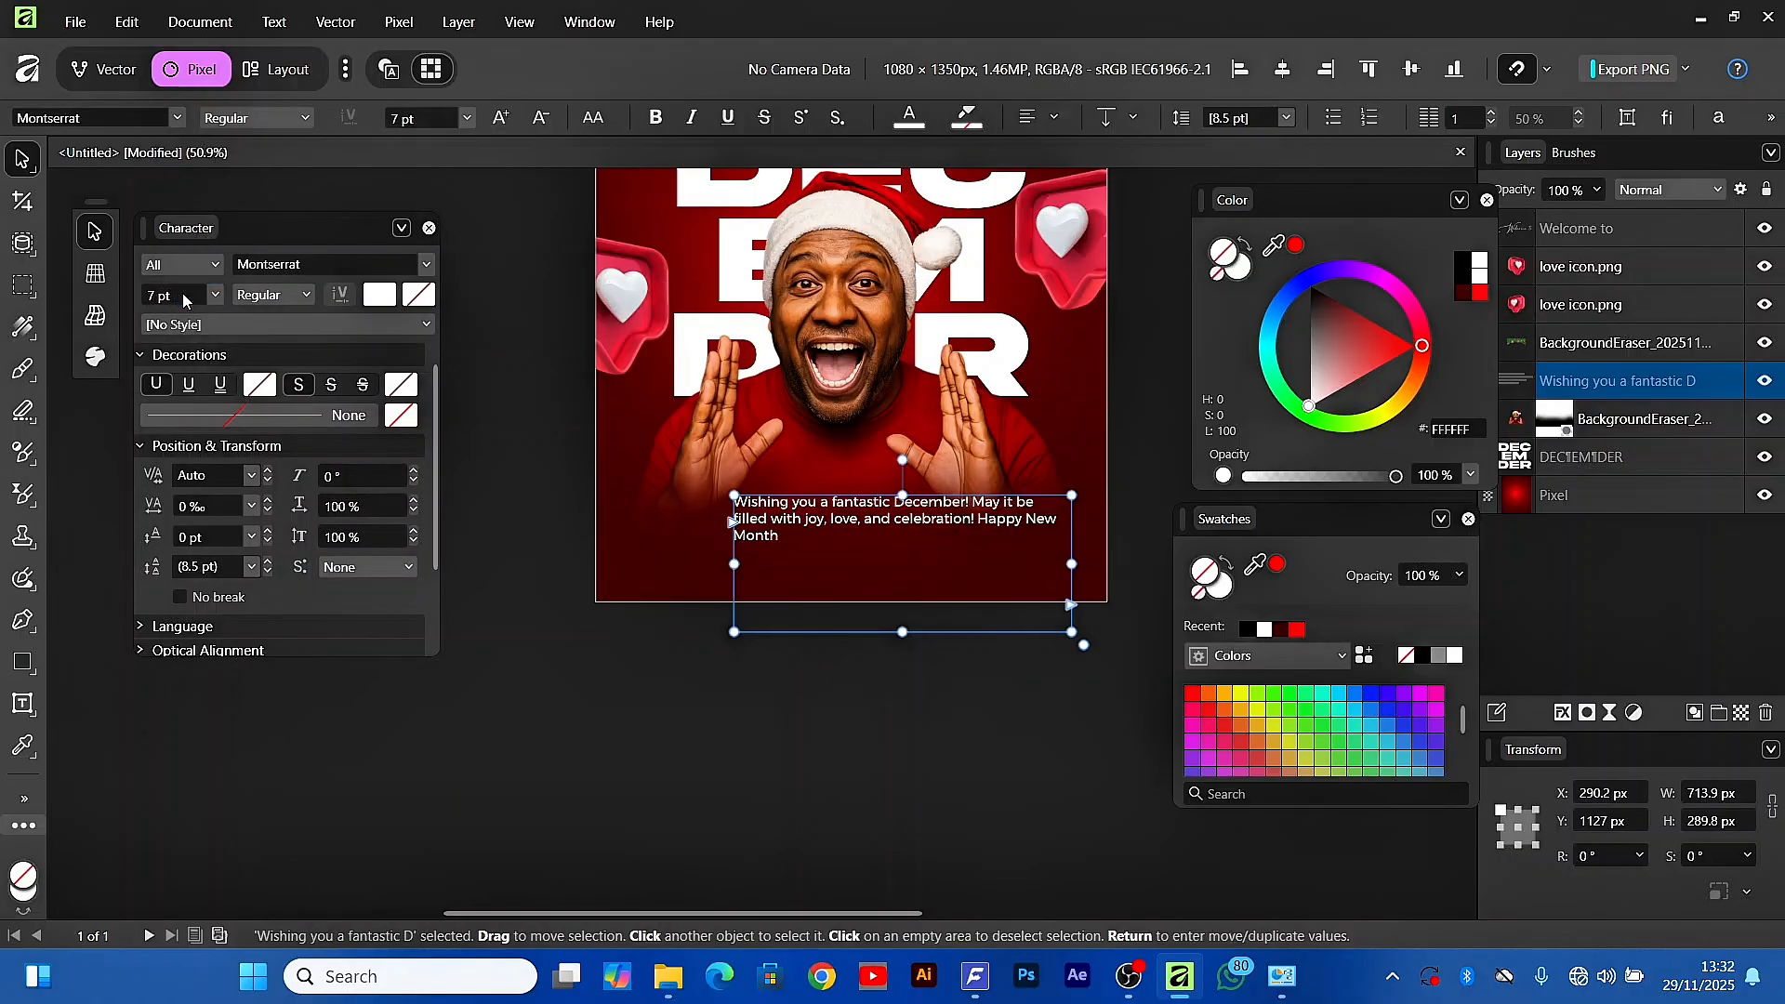
pyautogui.write('8')
pyautogui.press('Return')
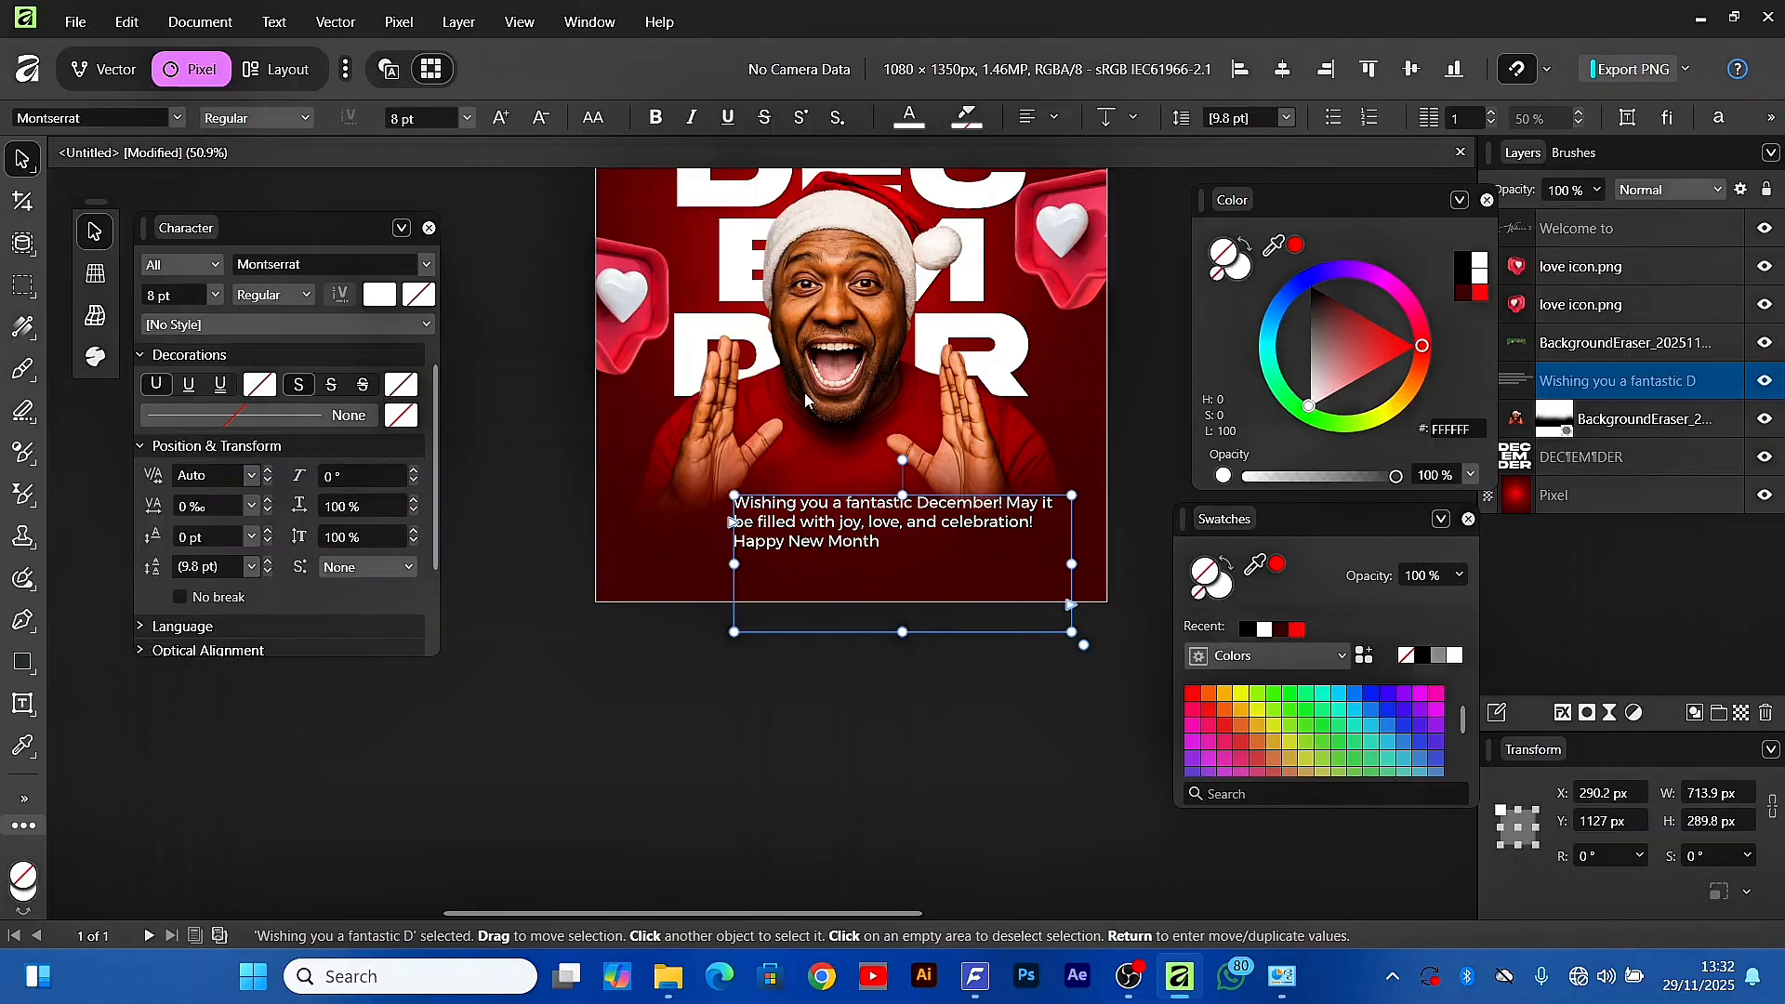
pyautogui.click(1052, 119)
pyautogui.click(1078, 223)
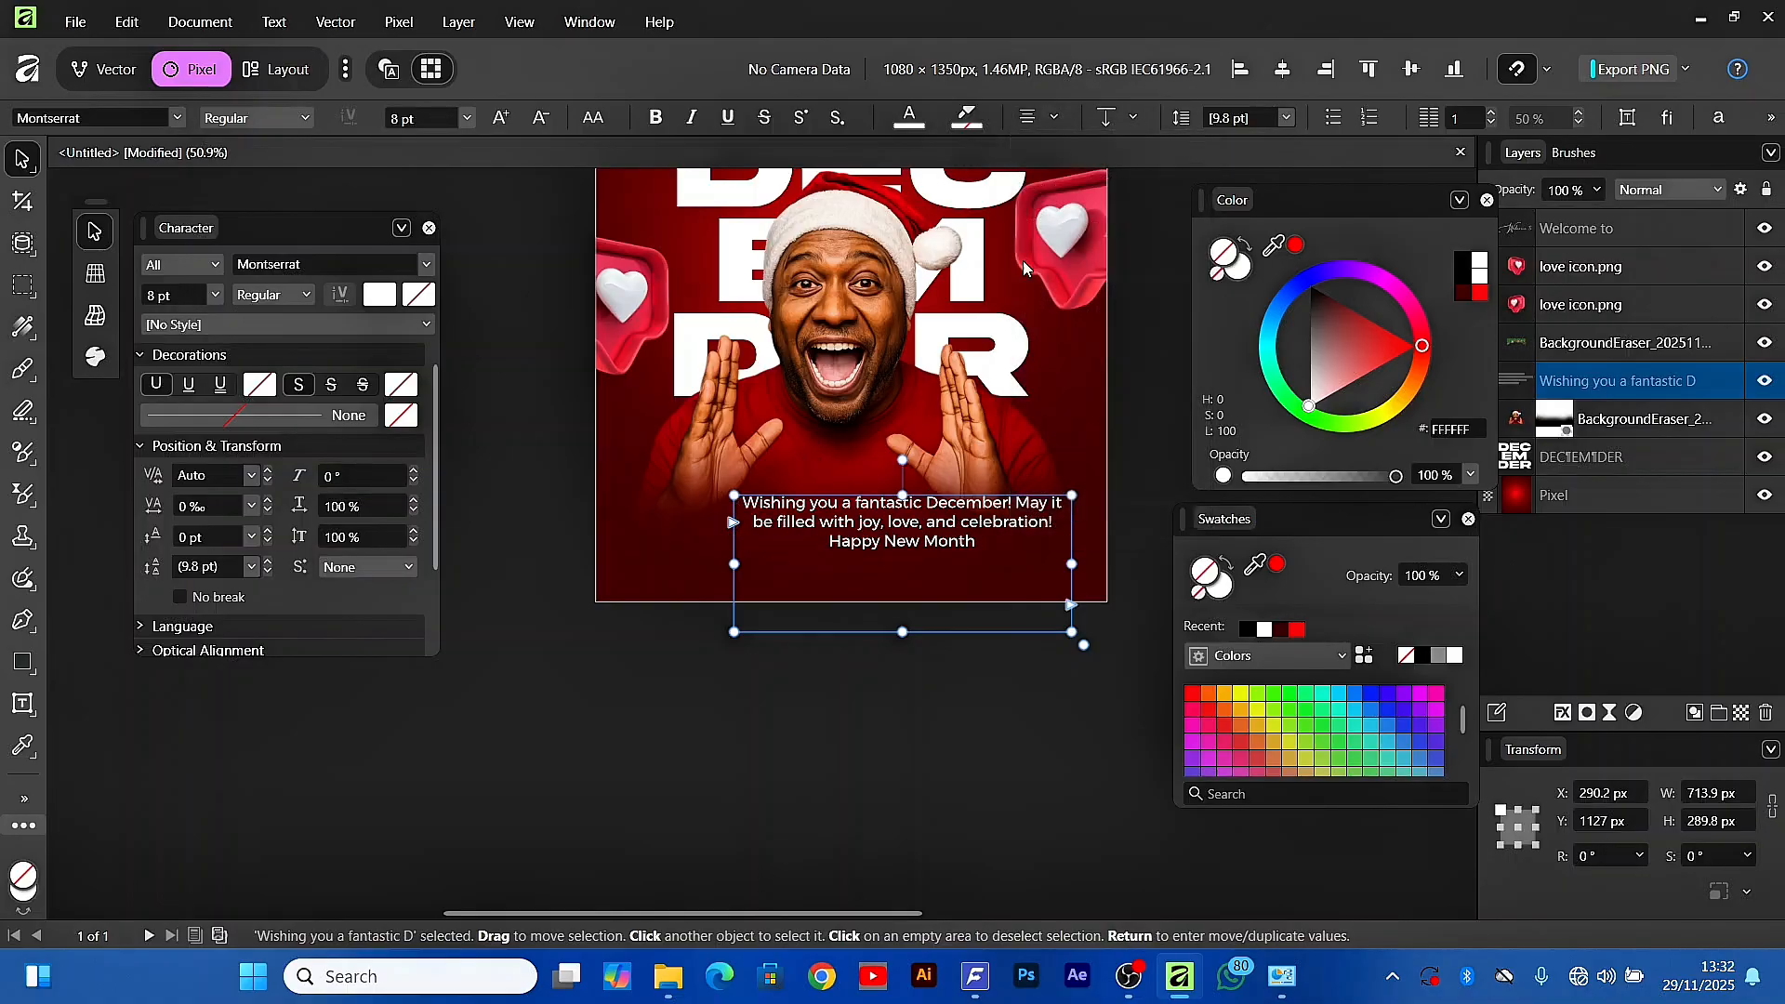
# Move the greeting's frame to about X 183 px, Y 1172 px and set its font size to 7 pt
pyautogui.moveTo(927, 532); pyautogui.dragTo(876, 553)
pyautogui.click(193, 298)
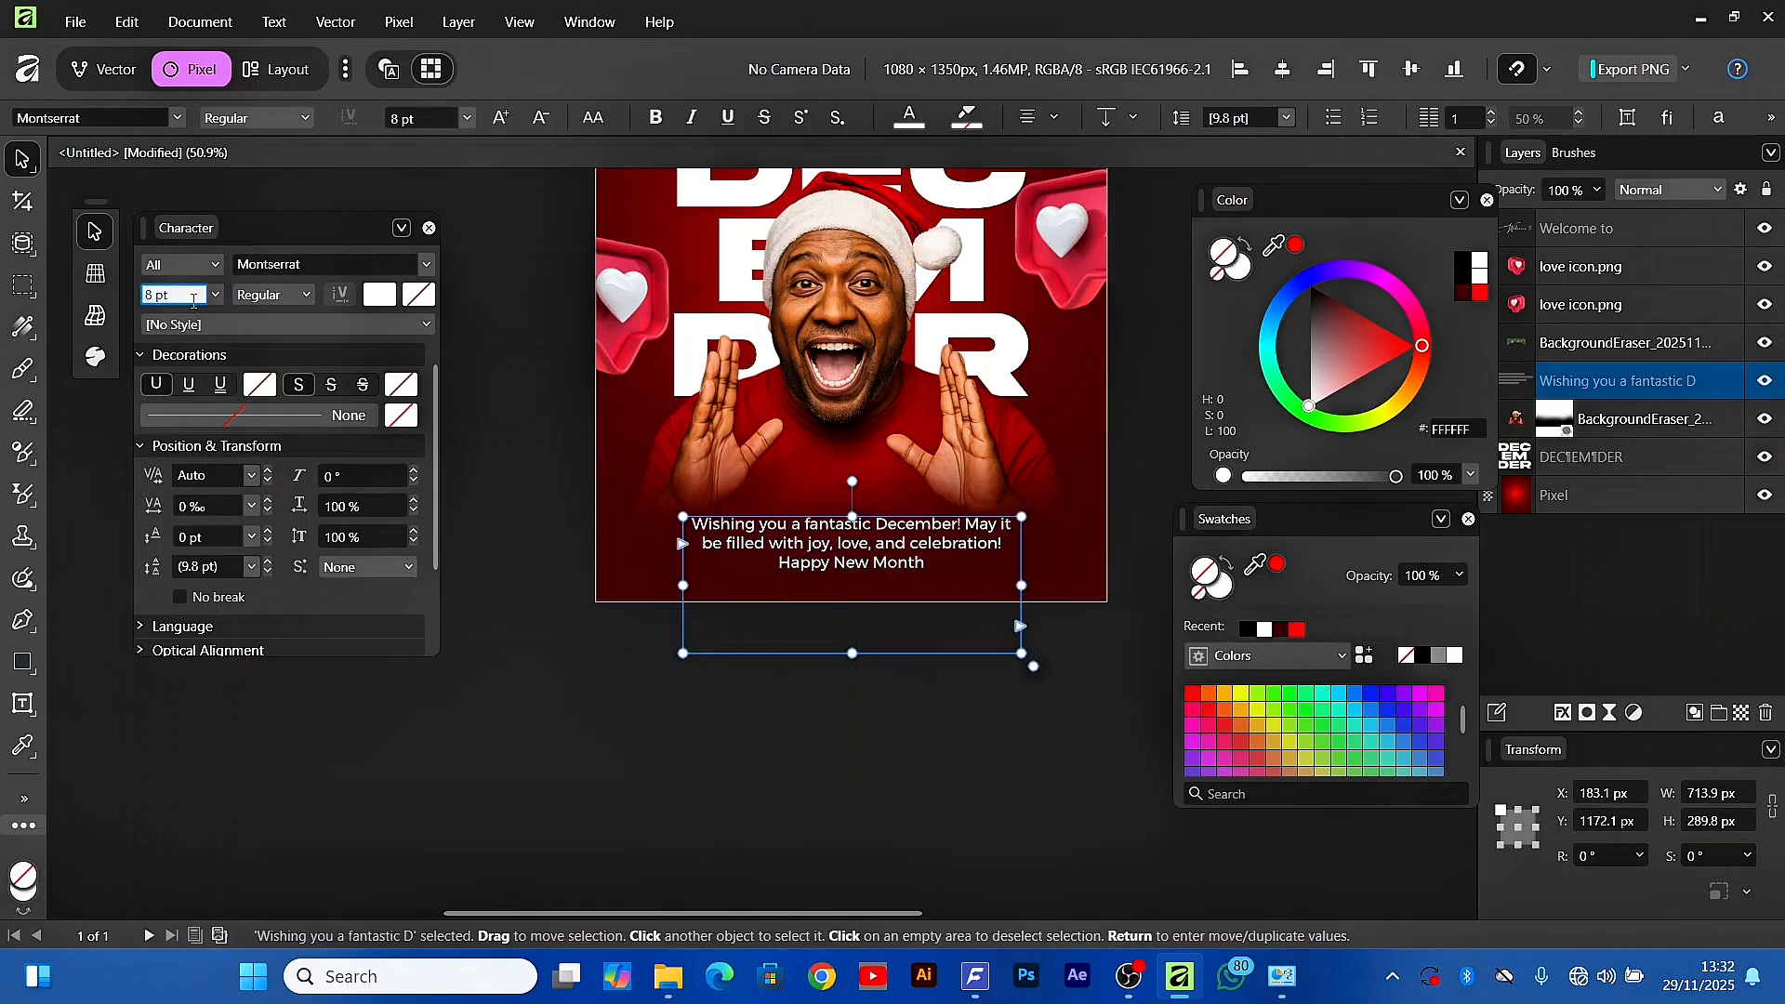
pyautogui.write('7')
pyautogui.press('Return')
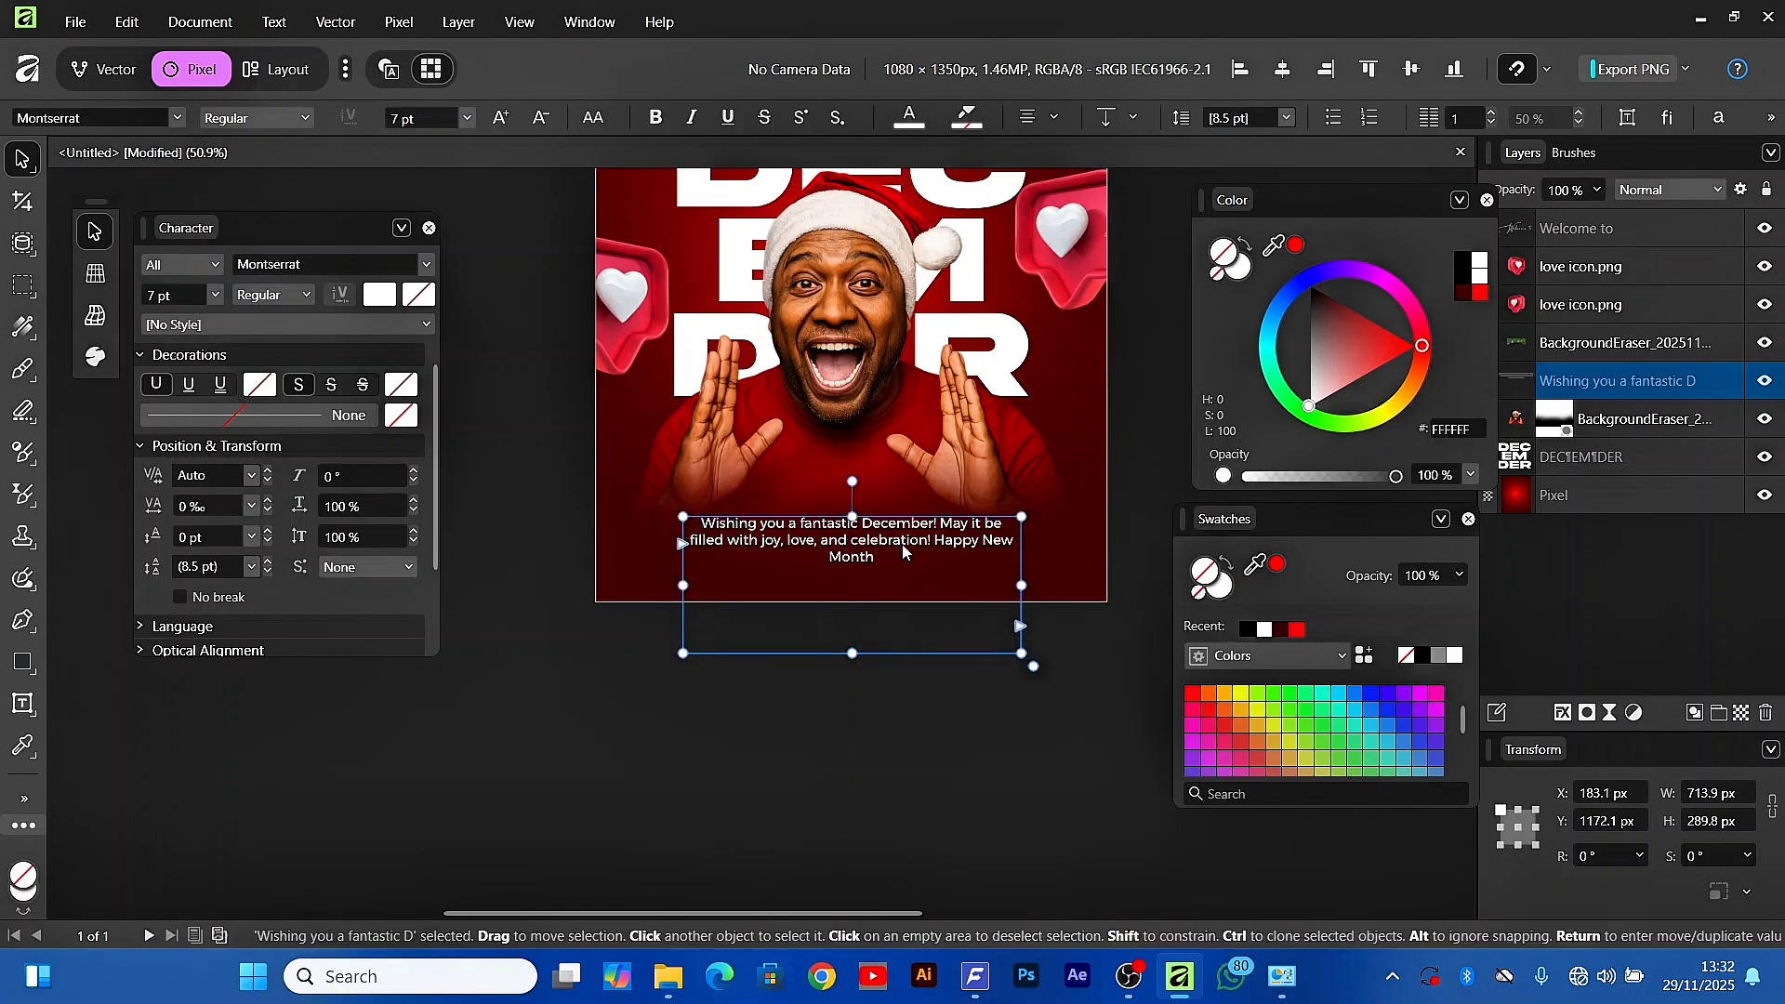
# Narrow the greeting's frame to about 631 px and centre it horizontally on the page at about Y 1184 px
pyautogui.click(931, 544)
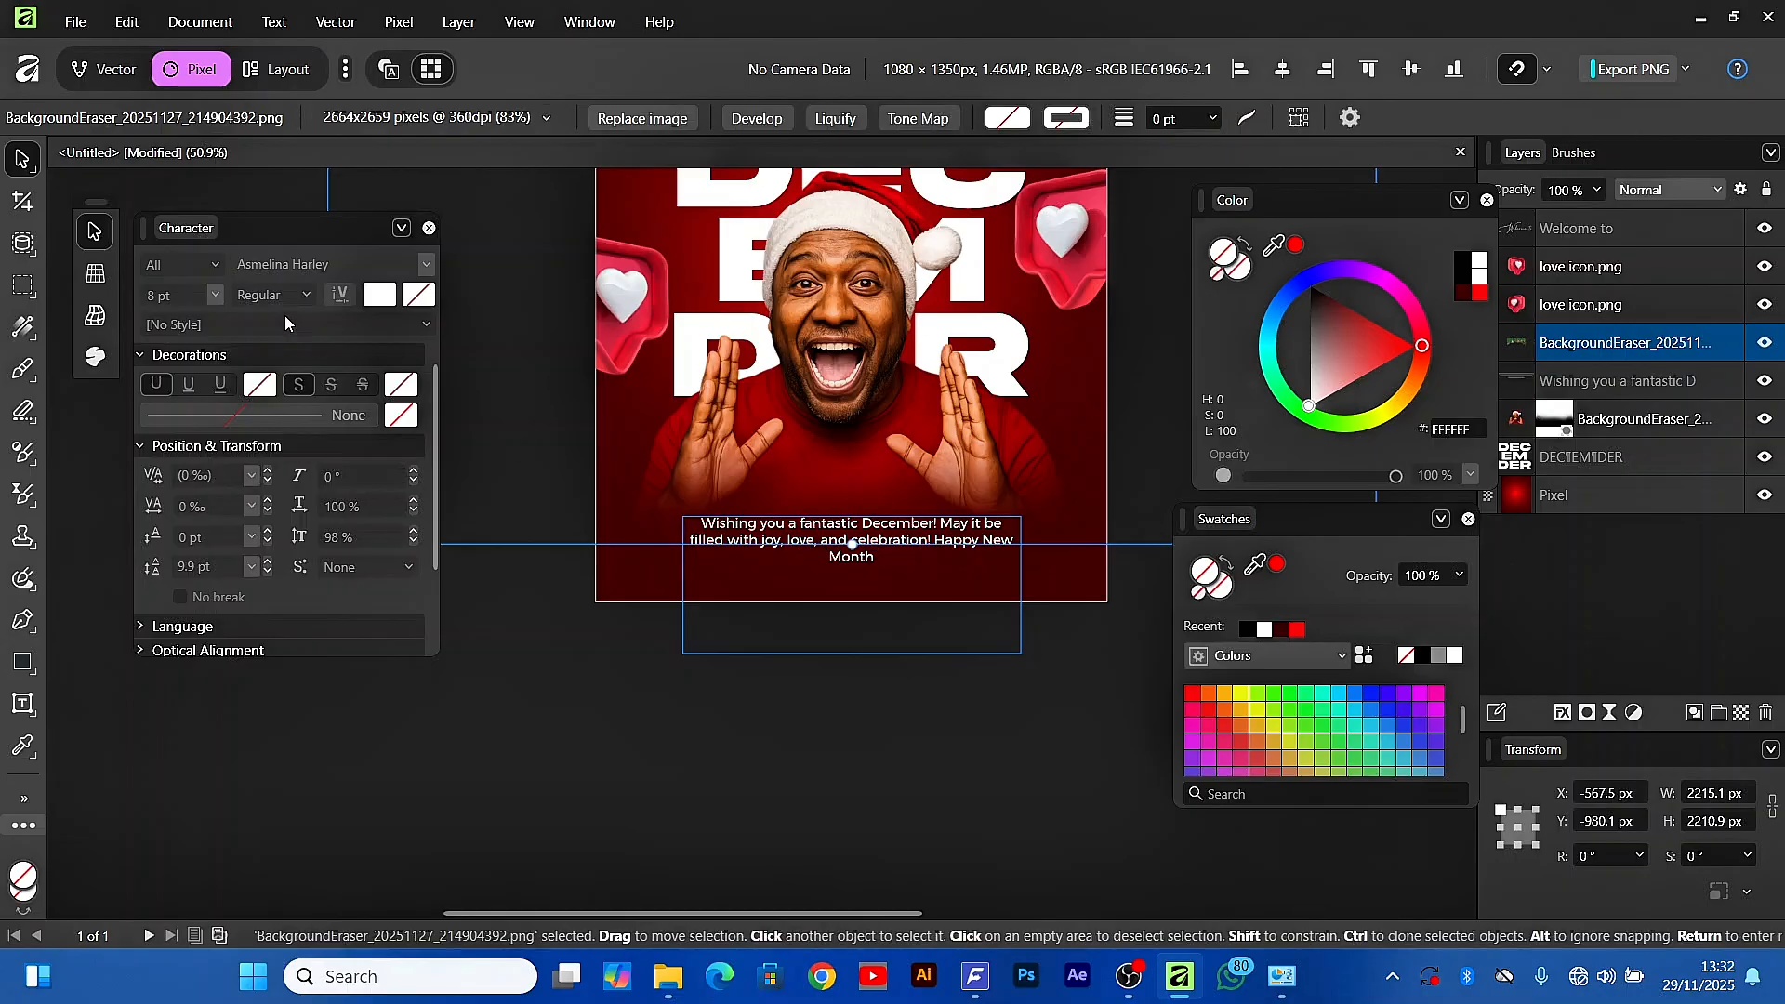
pyautogui.click(858, 582)
pyautogui.moveTo(1020, 586); pyautogui.dragTo(982, 586)
pyautogui.moveTo(832, 544); pyautogui.dragTo(849, 548)
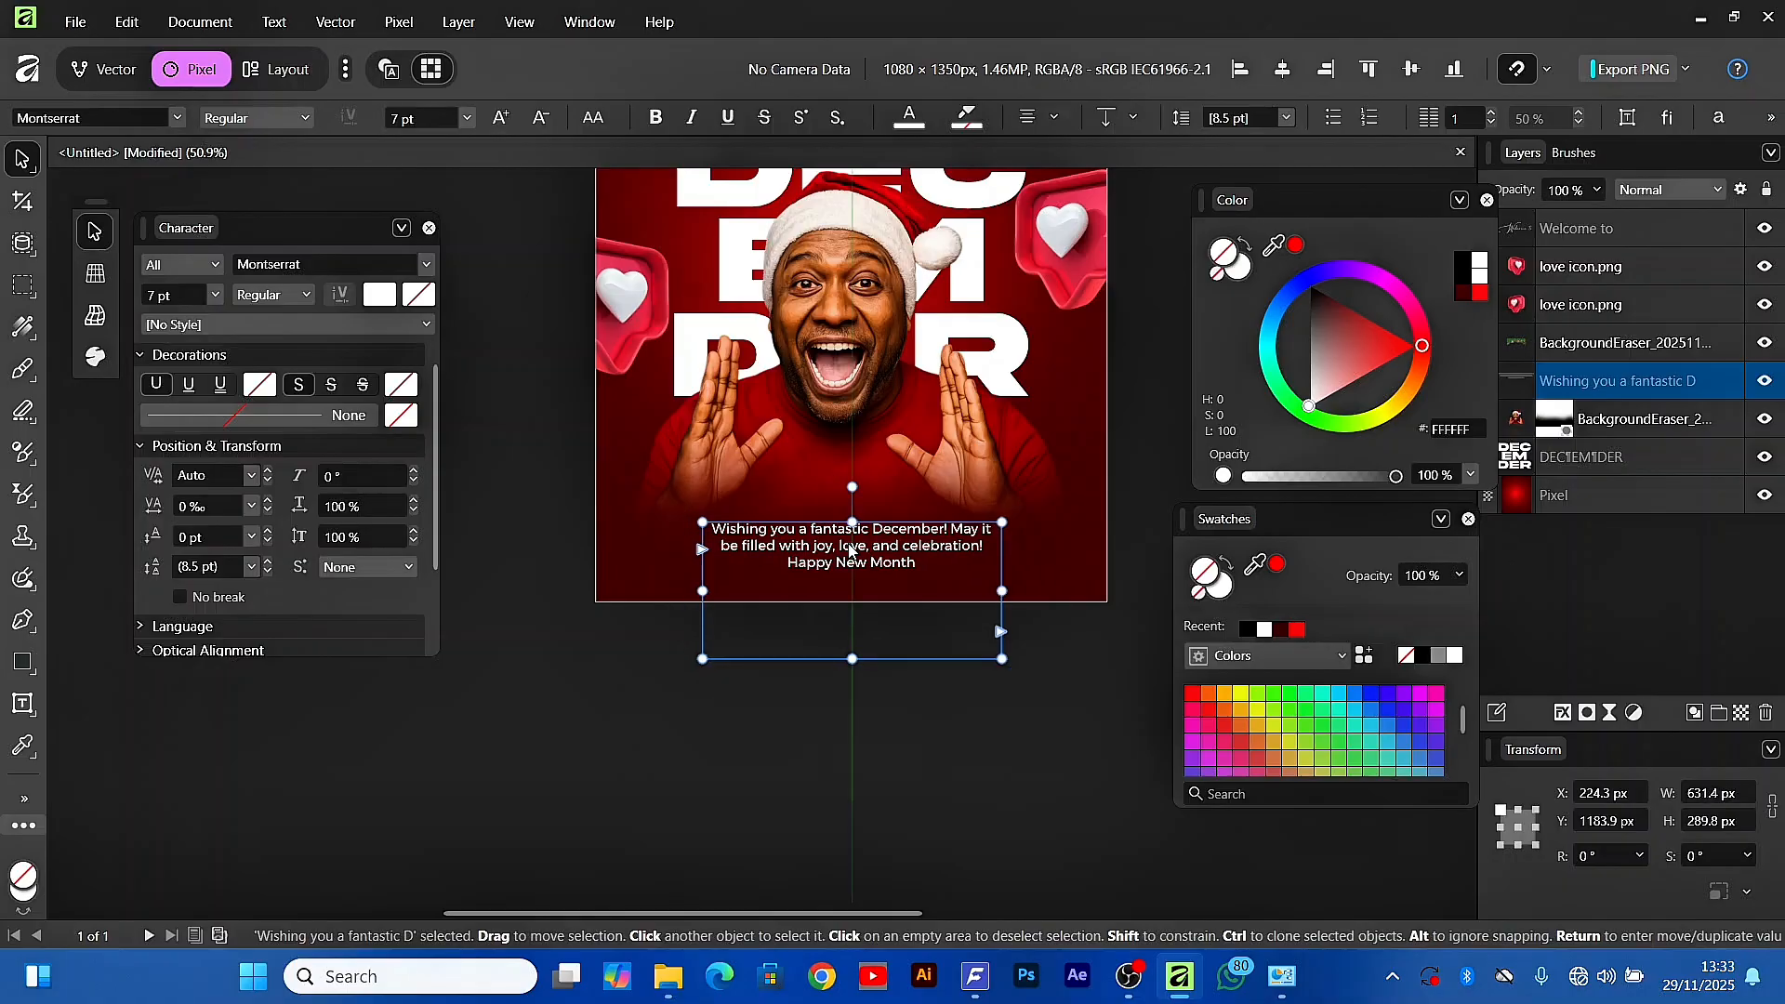
pyautogui.click(1282, 76)
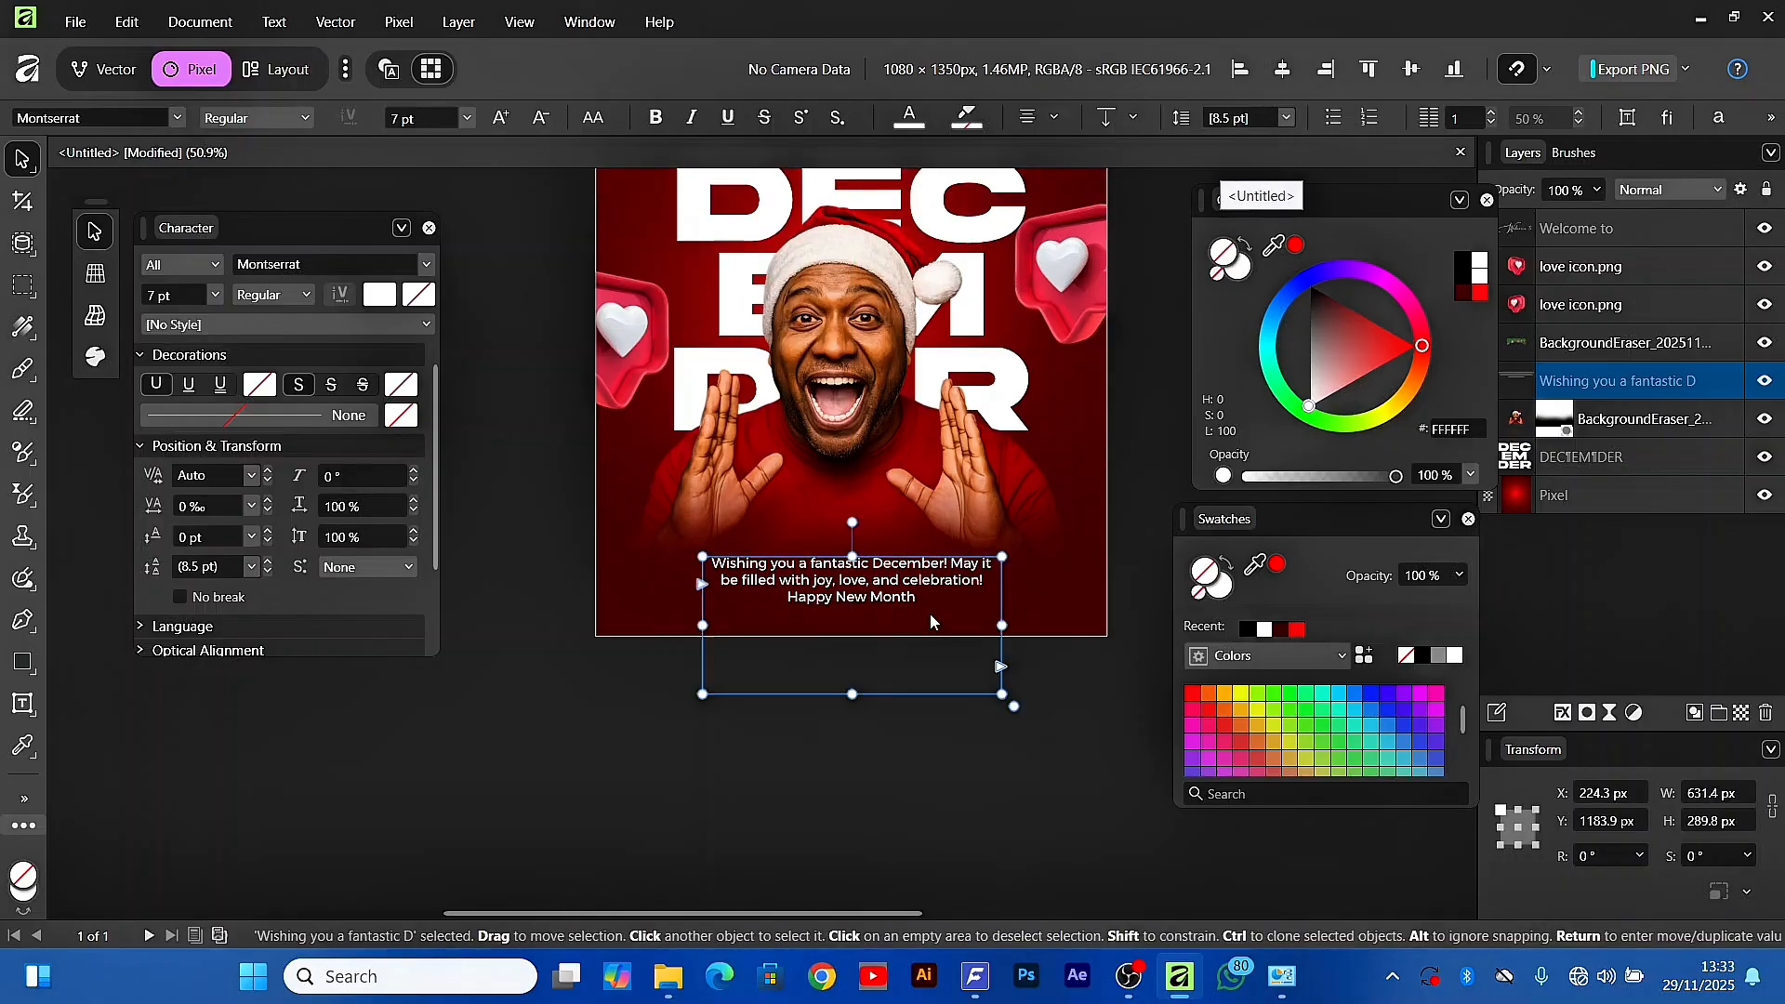
# Place the orange glow image from the tutorial picture folder over the middle of the design
pyautogui.scroll(2, 1028, 706)
pyautogui.scroll(2, 1046, 692)
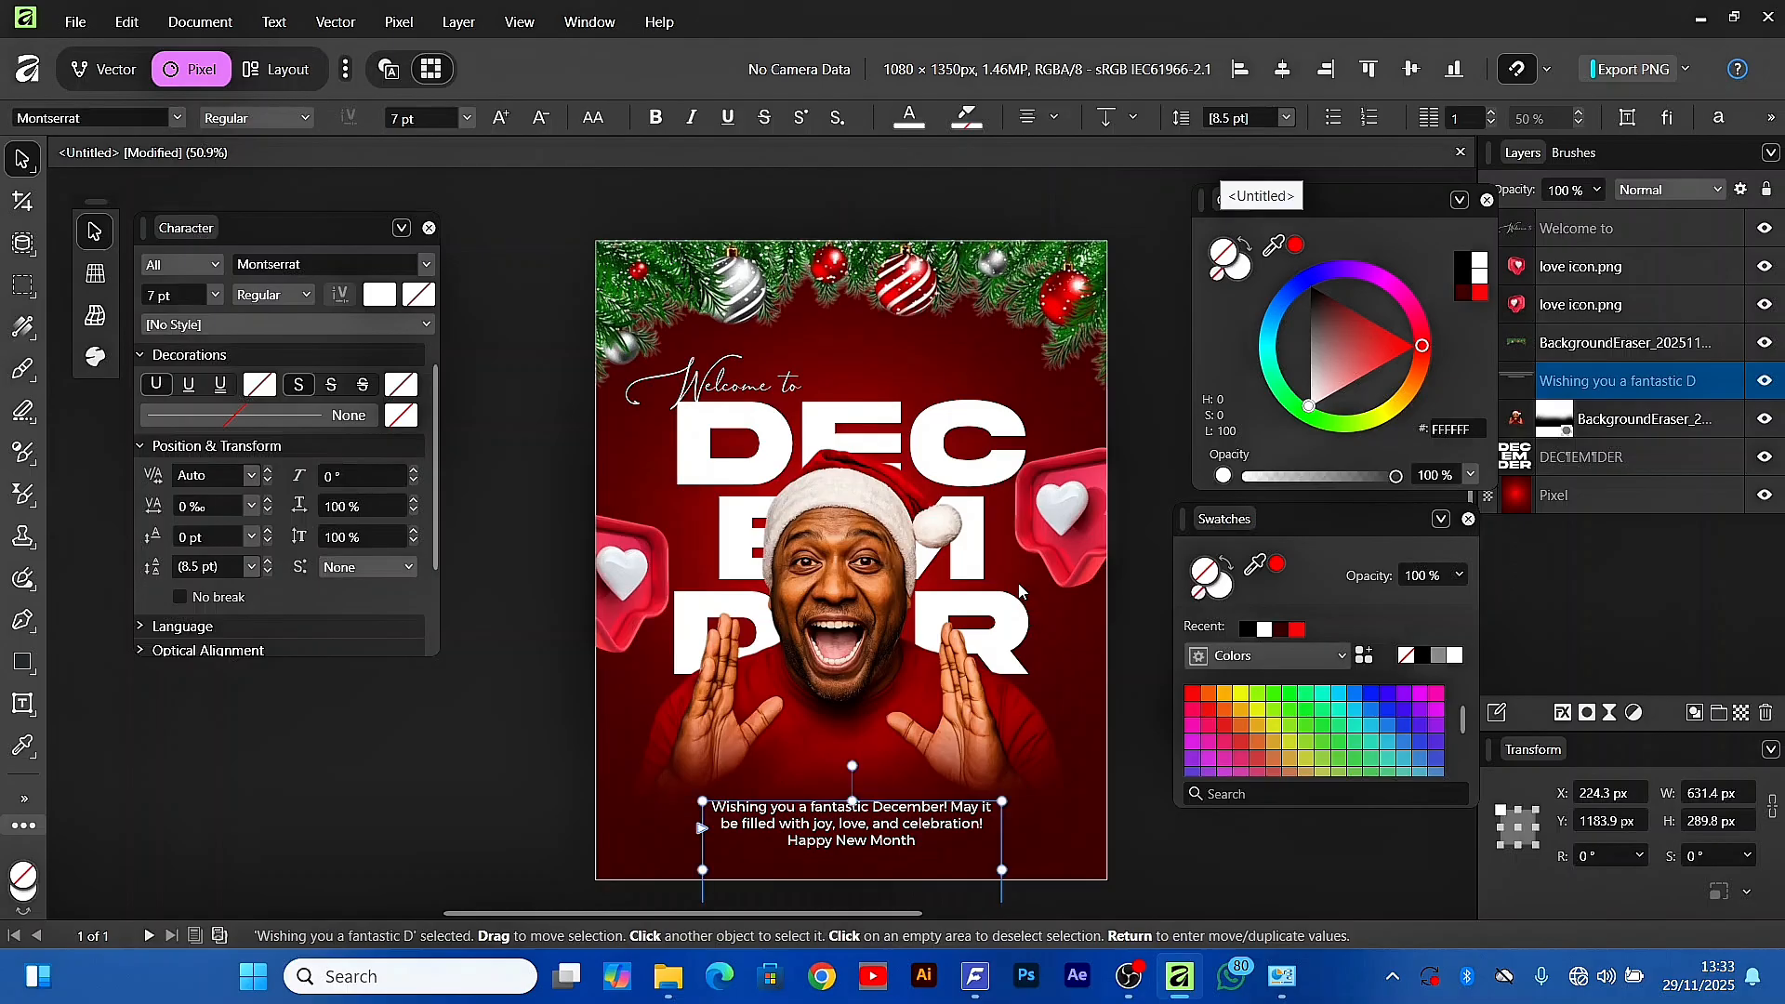
pyautogui.click(689, 569)
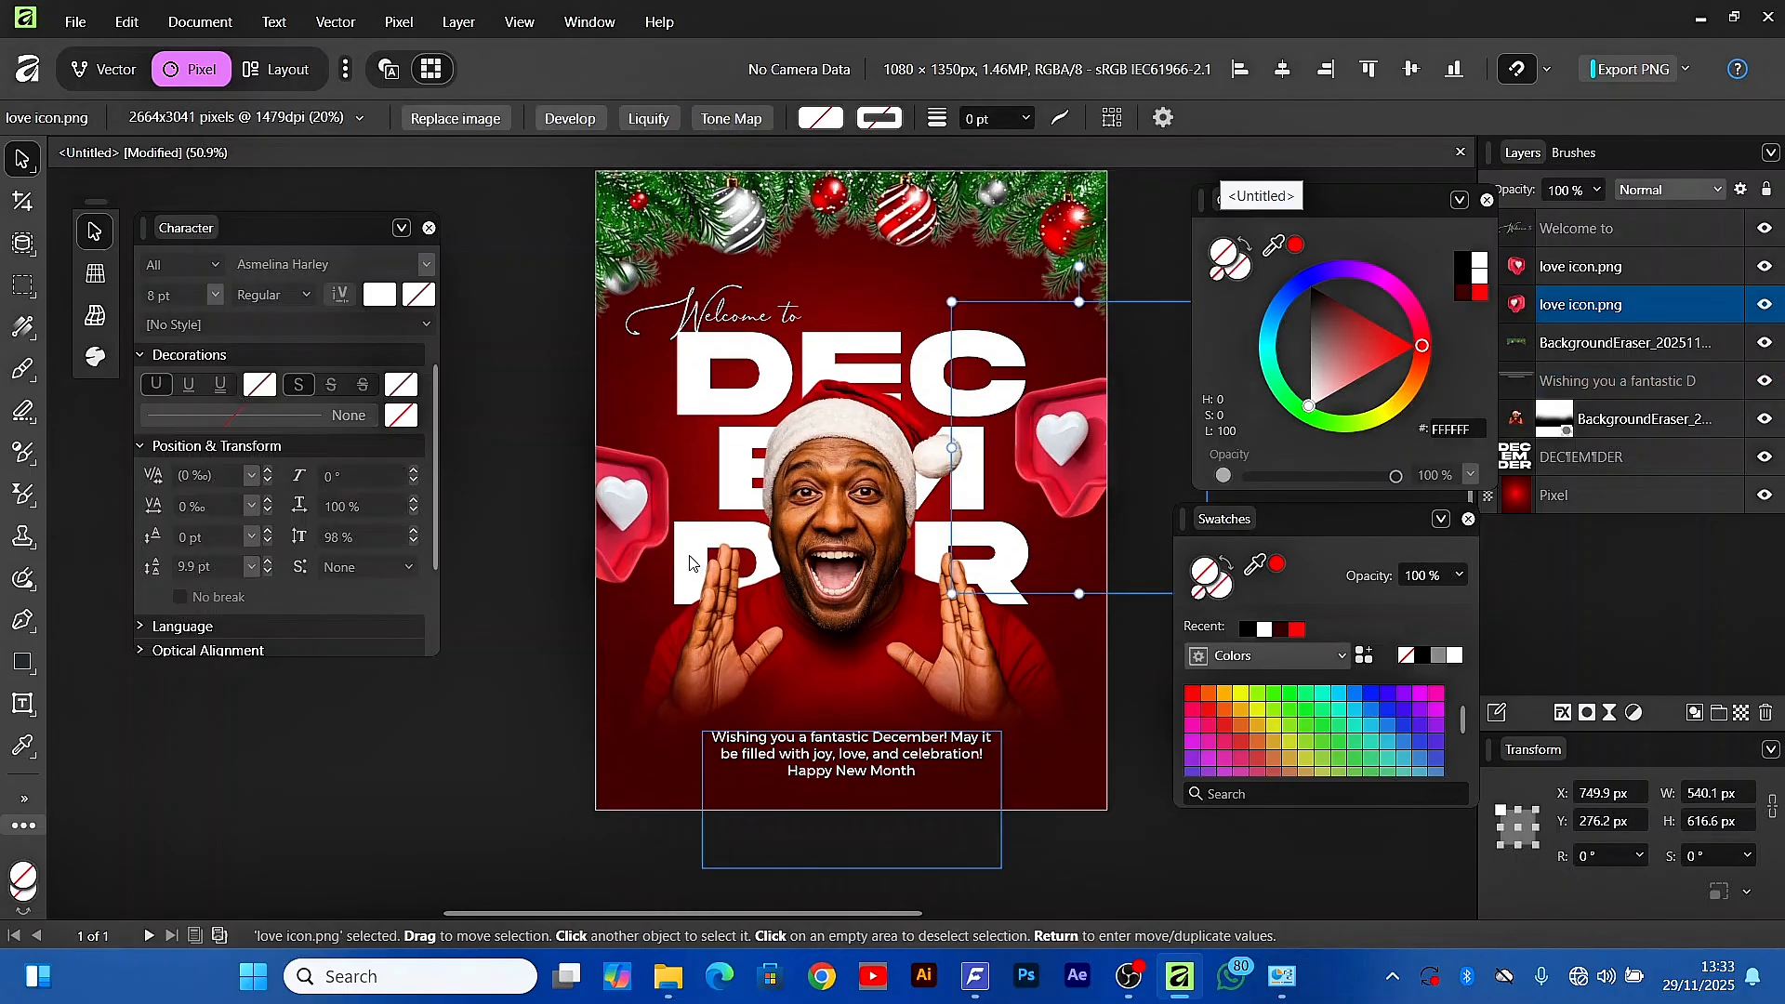
pyautogui.click(668, 976)
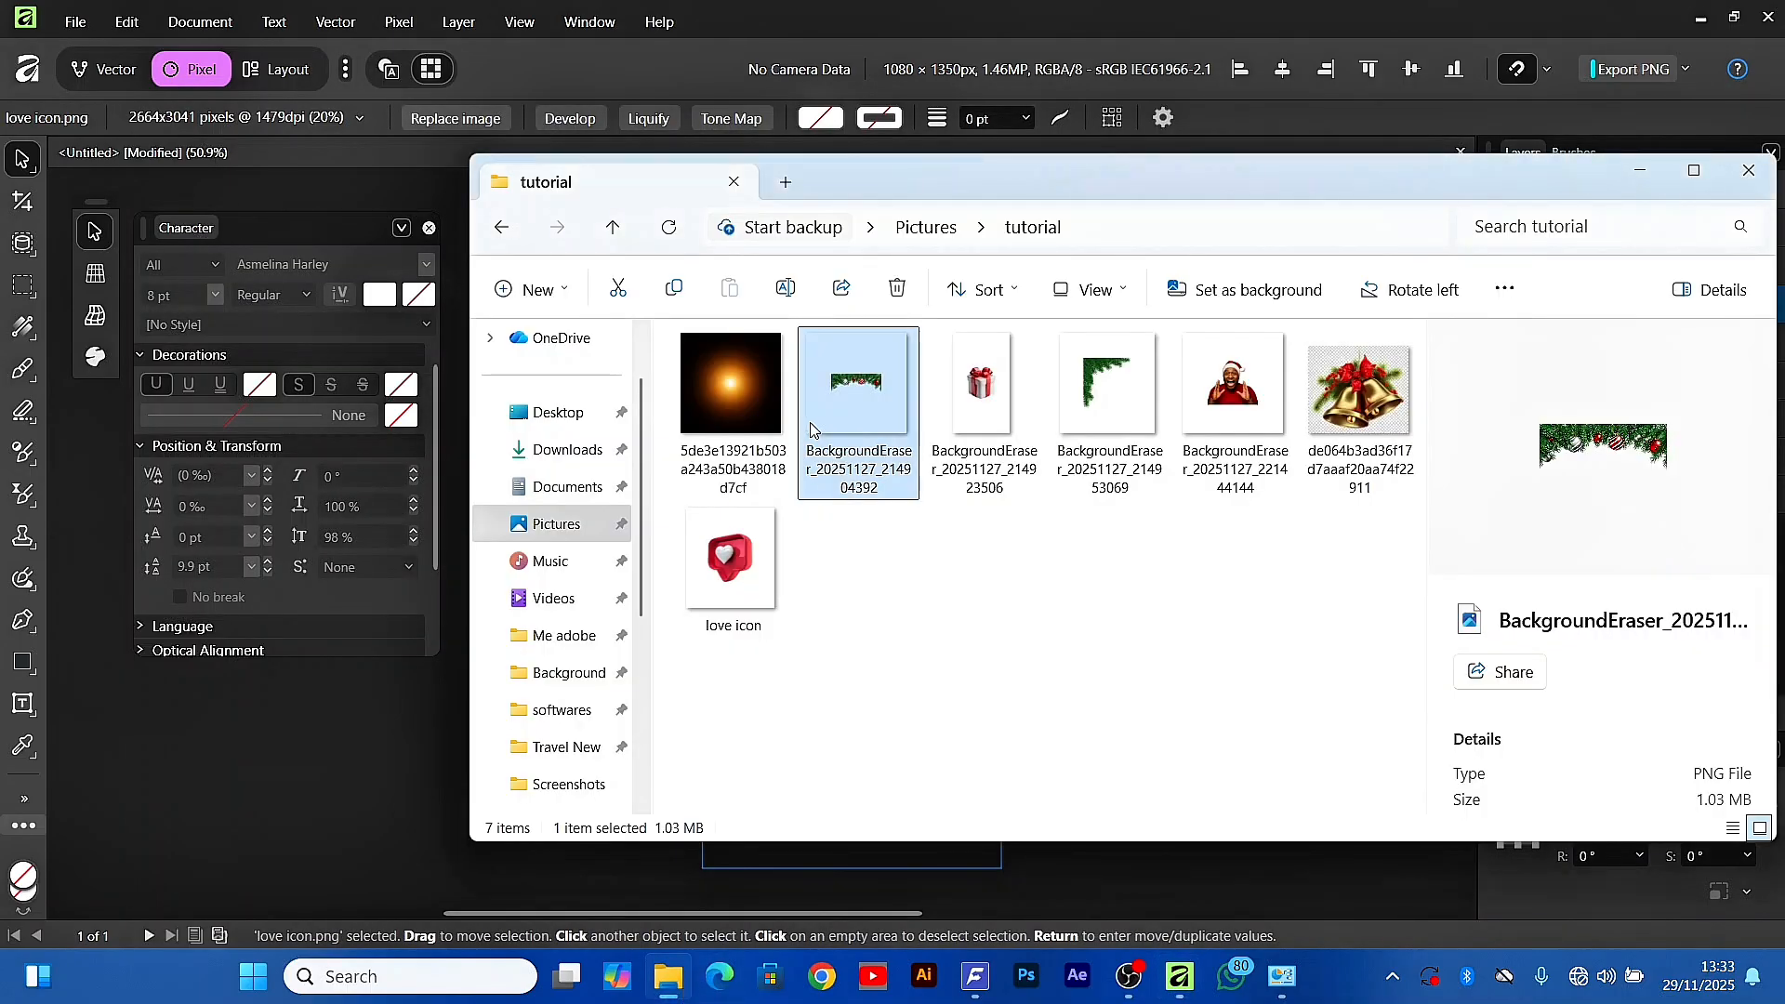
pyautogui.click(749, 412)
pyautogui.moveTo(749, 409); pyautogui.dragTo(809, 448)
pyautogui.moveTo(1622, 310); pyautogui.dragTo(1611, 232)
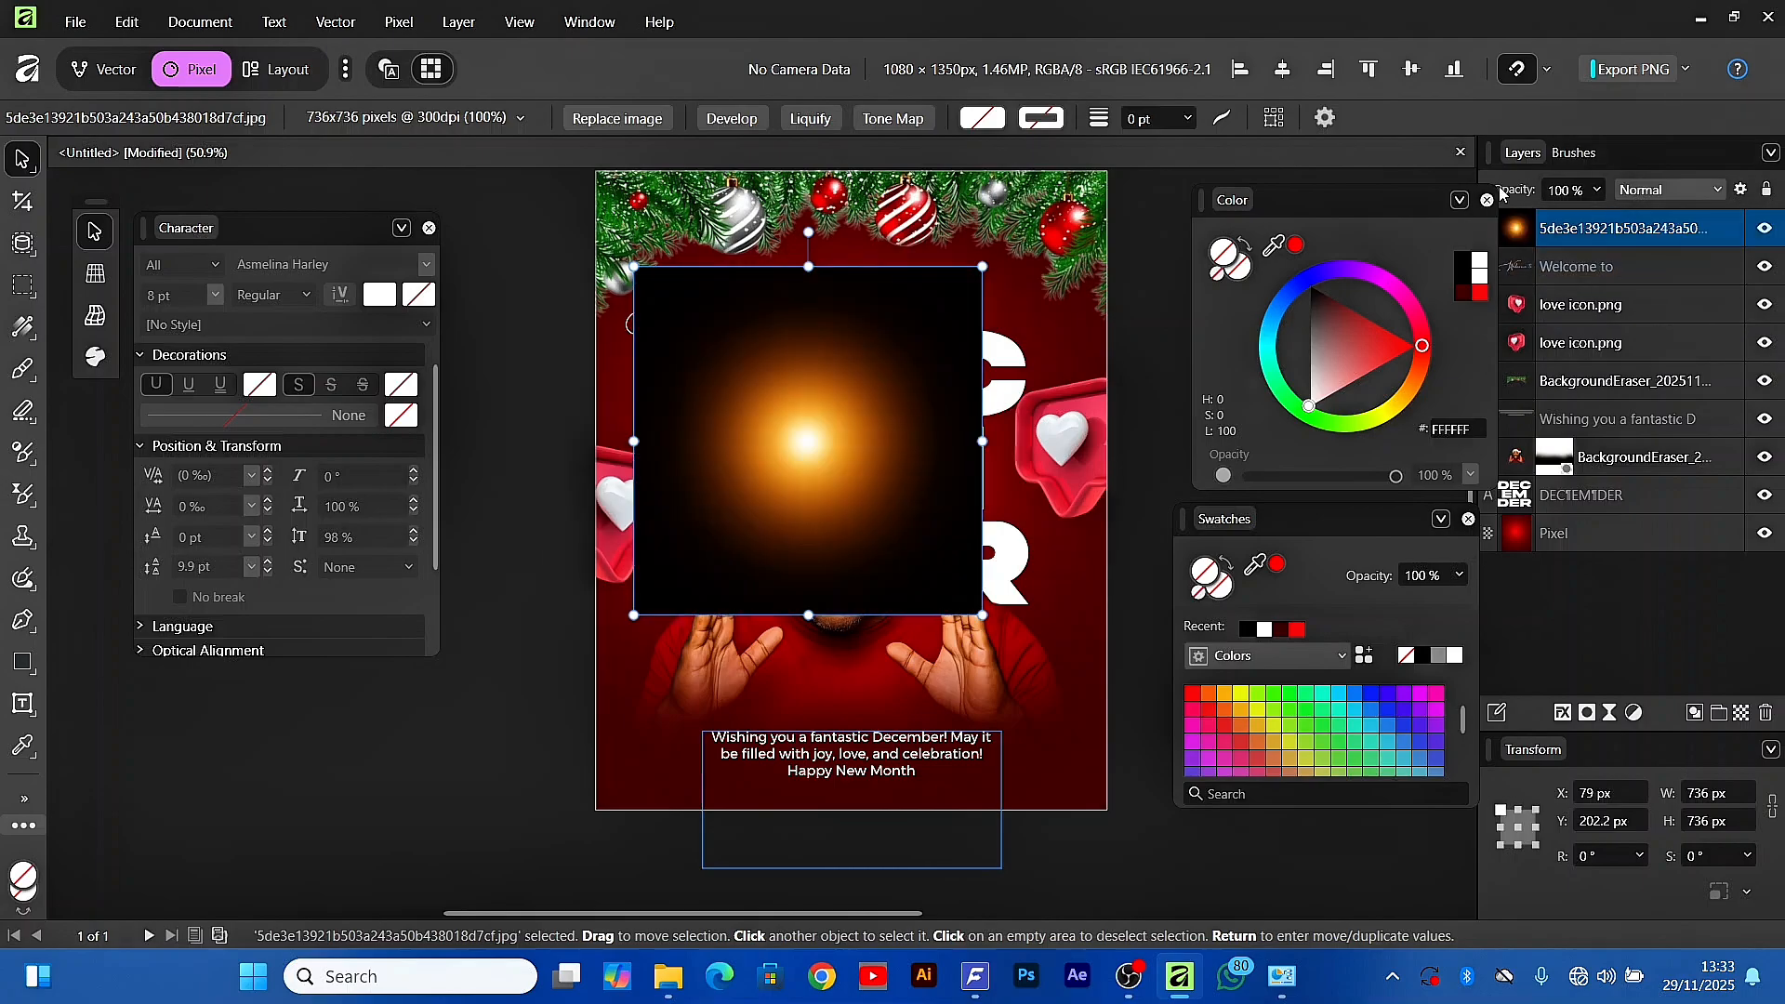
# Move the Color panel clear of the layer options and set the glow image's blend mode to Screen
pyautogui.moveTo(1367, 192); pyautogui.dragTo(1286, 201)
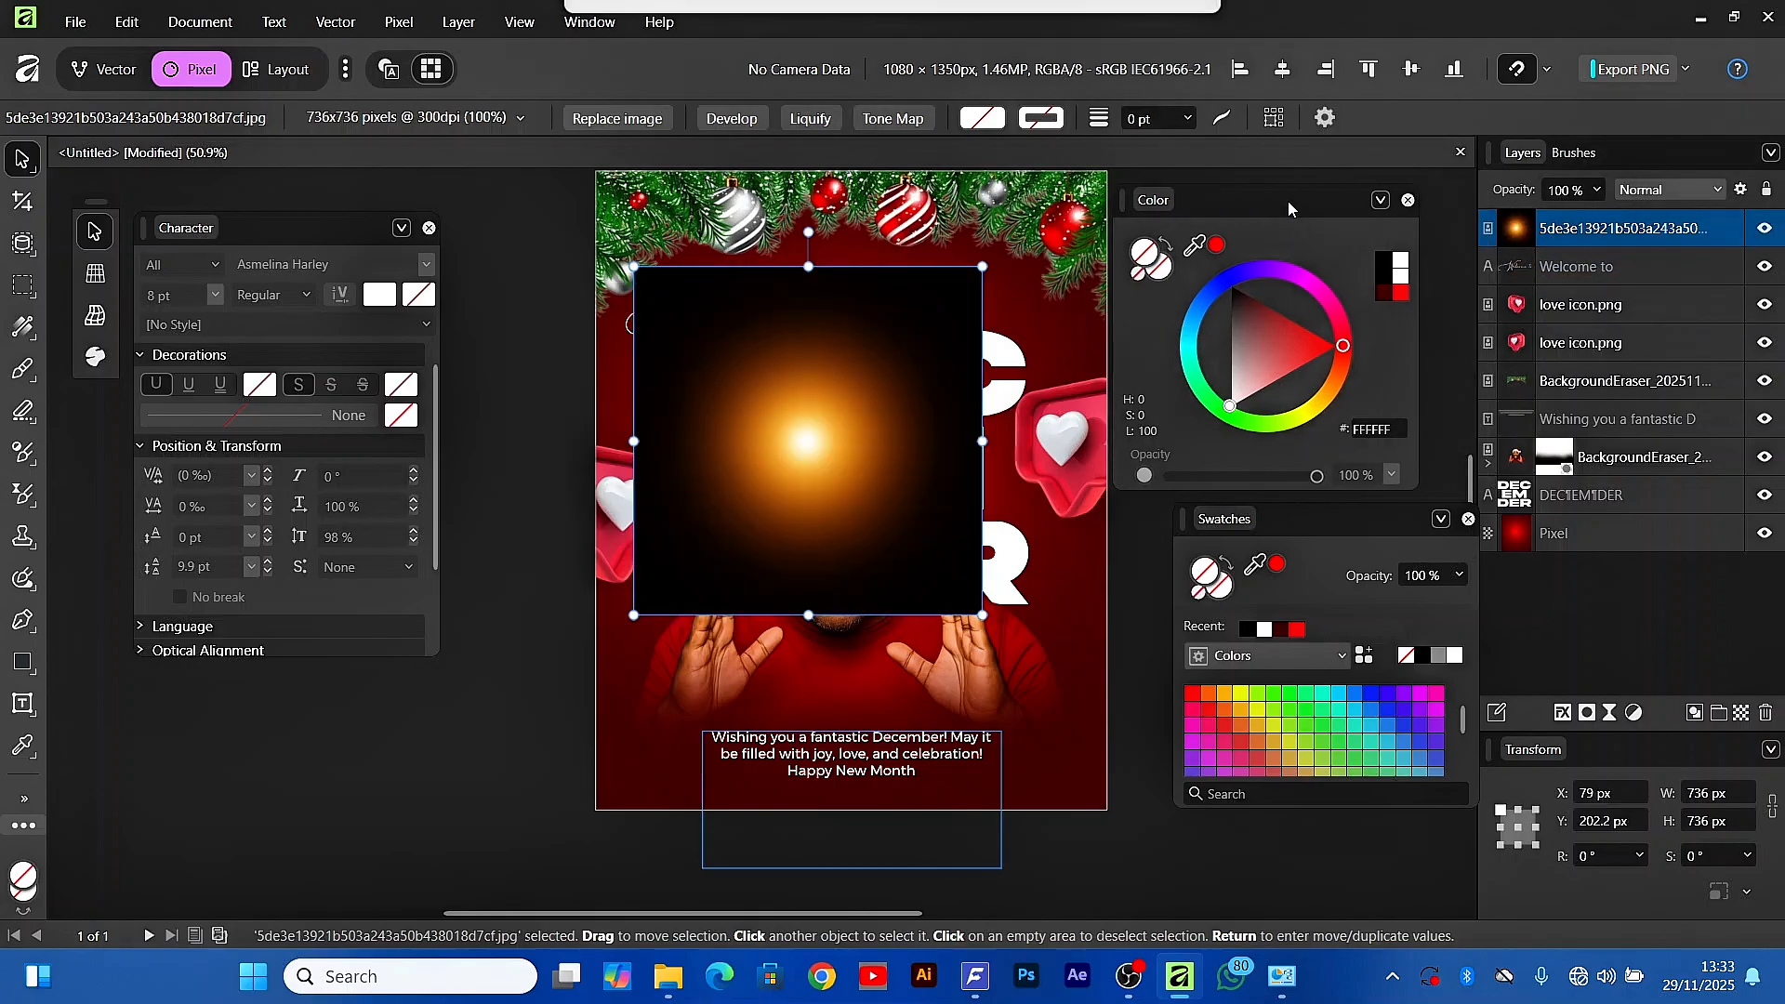
pyautogui.click(1682, 188)
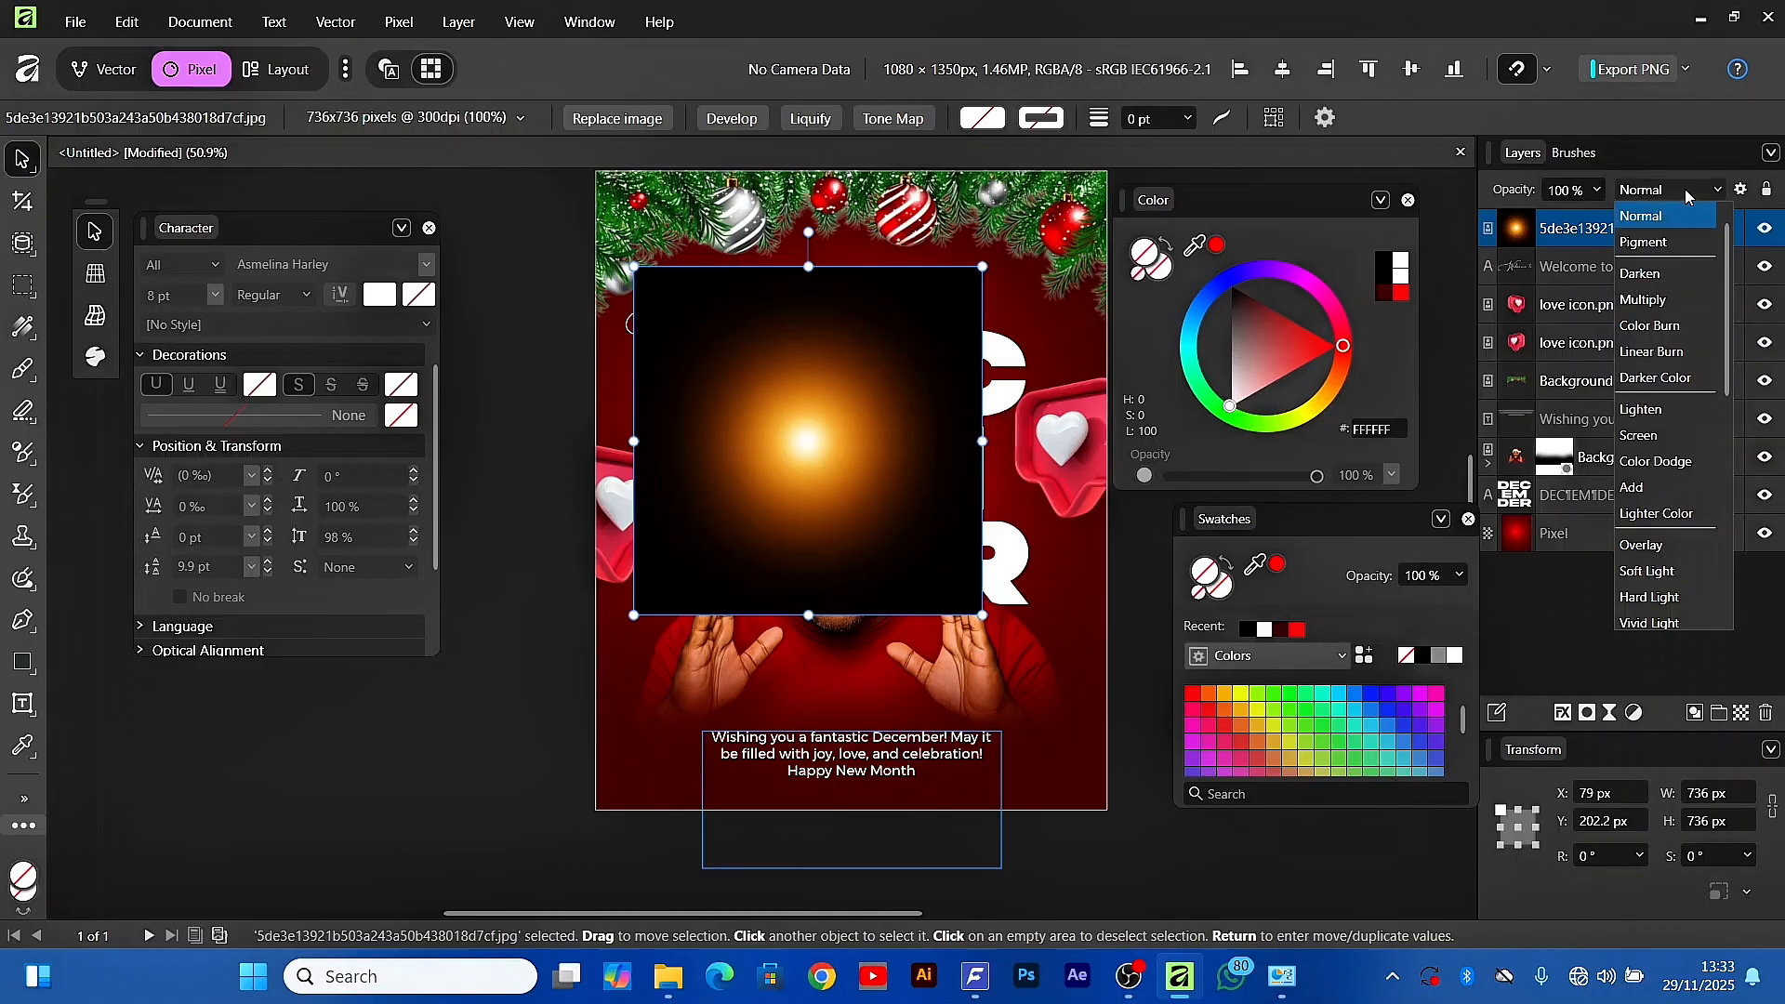
pyautogui.click(1639, 436)
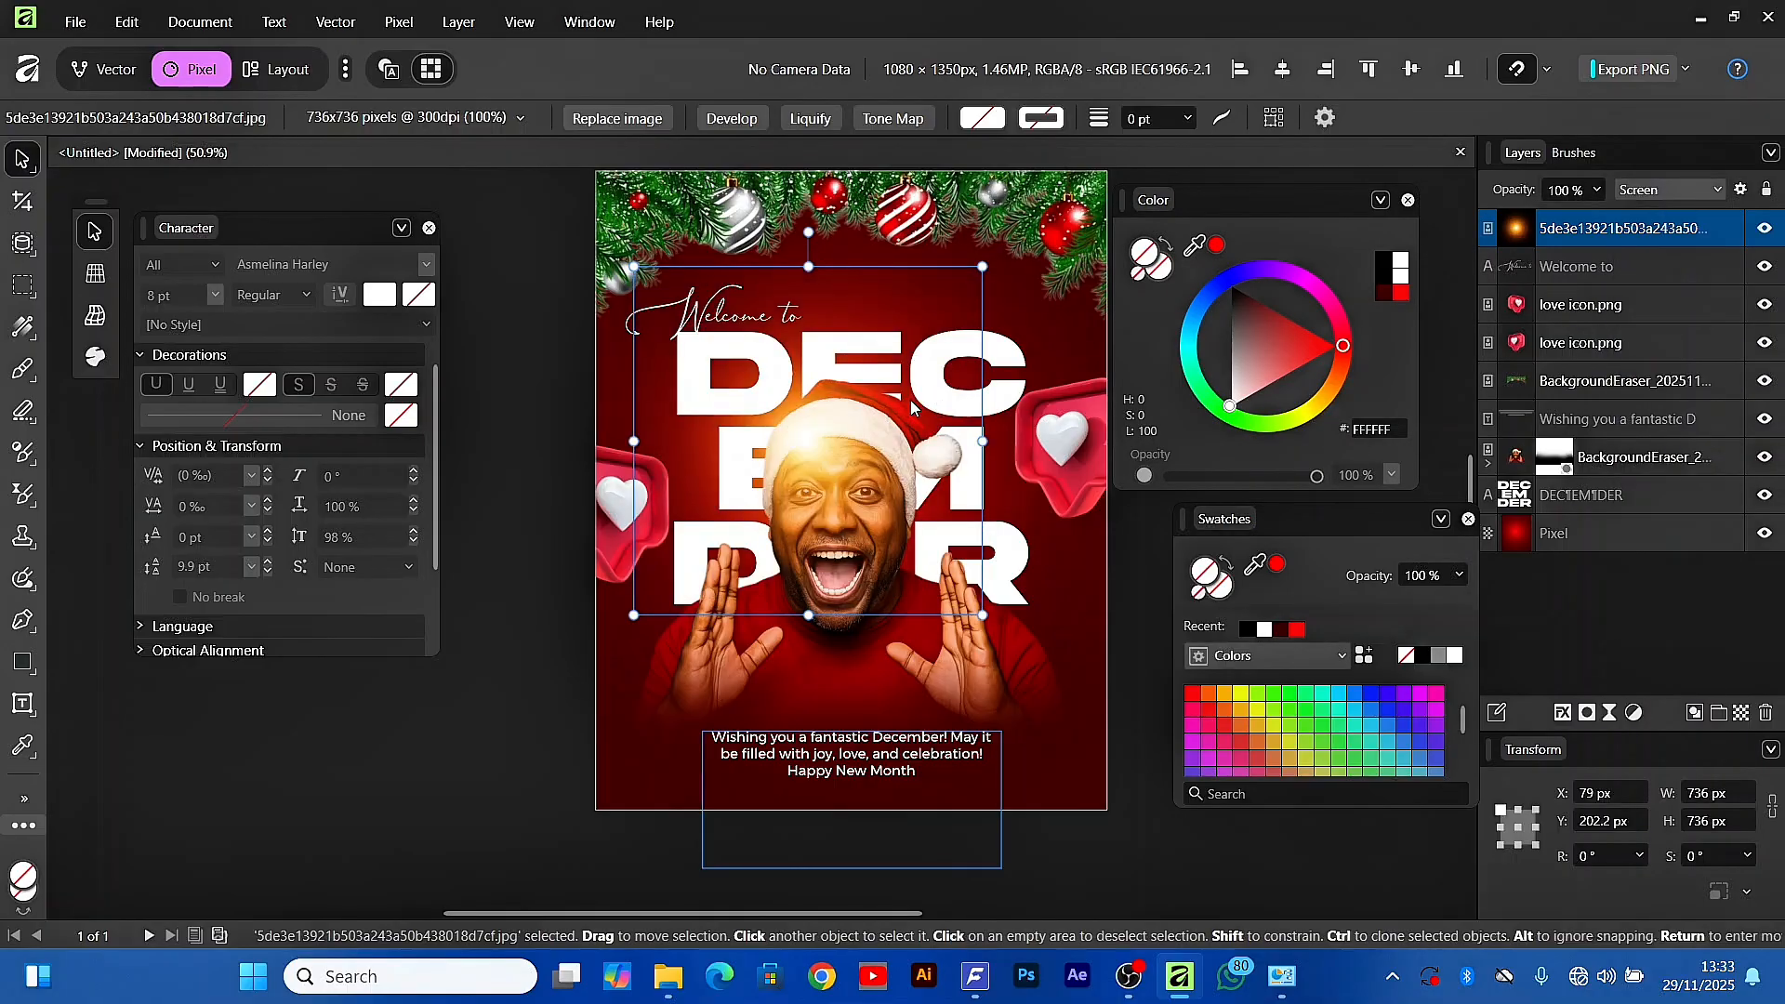
# Move the glow above the right-hand love icon at about X 688 px, Y 71 px and lower its opacity to 71%
pyautogui.moveTo(793, 420); pyautogui.dragTo(1082, 358)
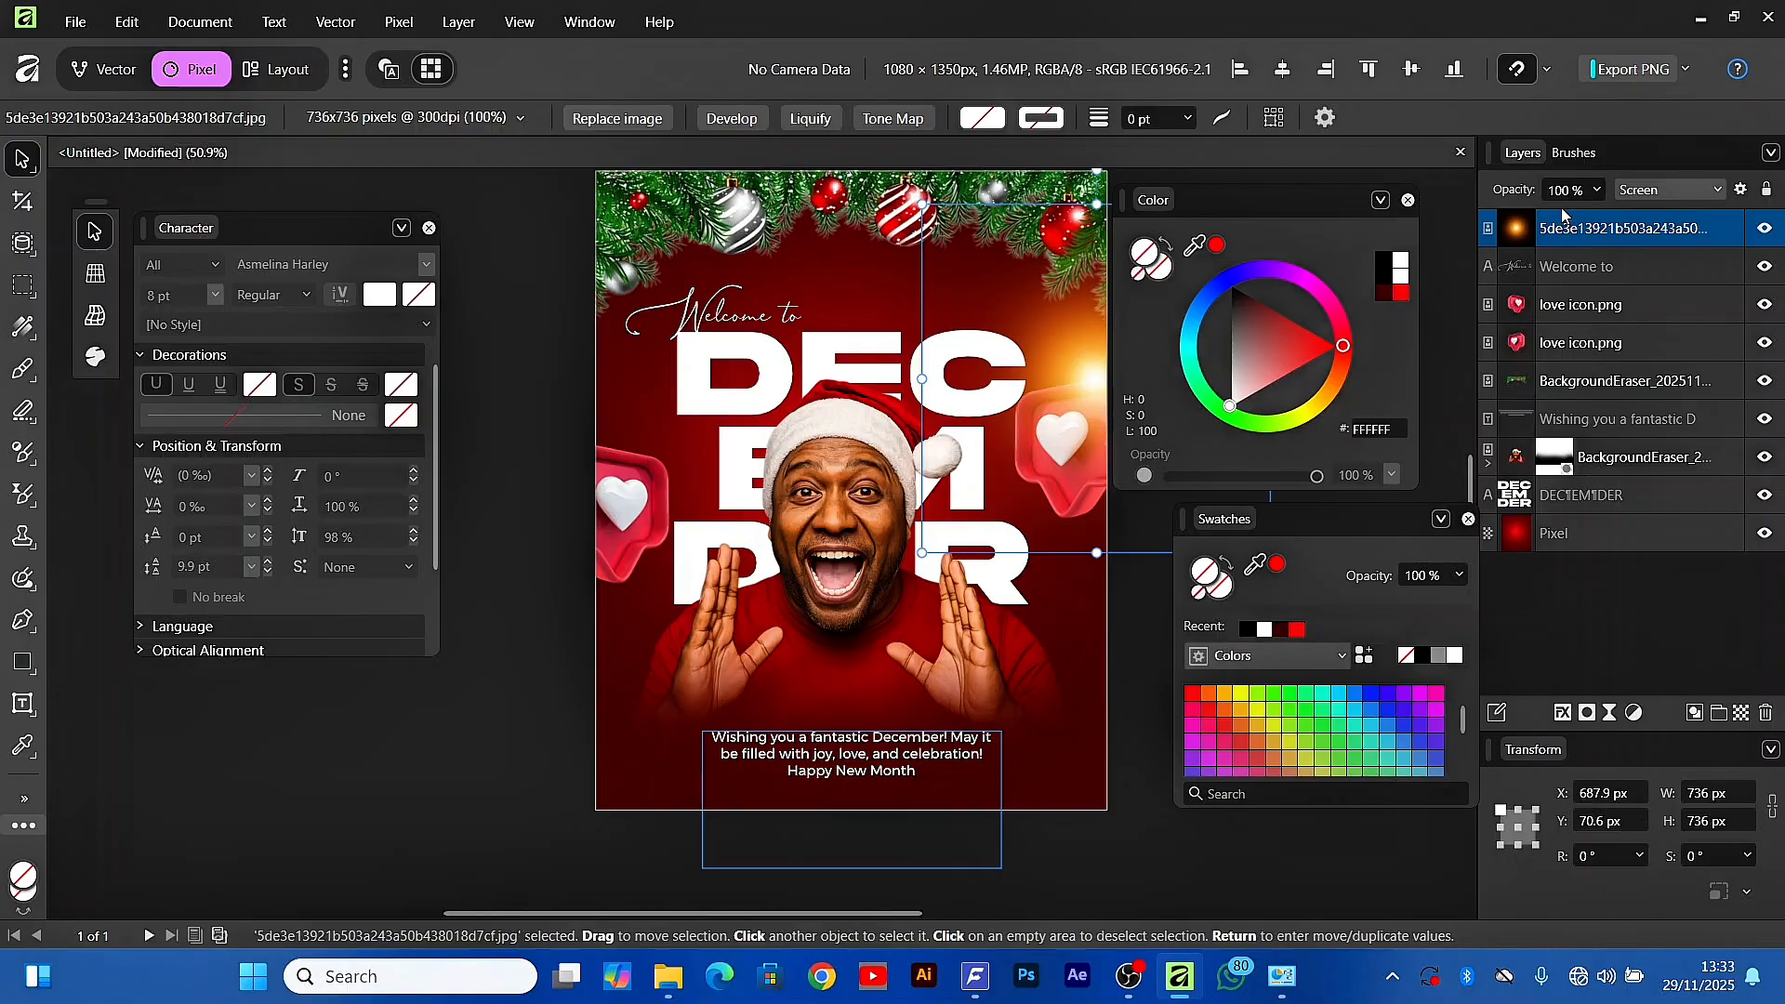
pyautogui.click(1586, 190)
pyautogui.click(1596, 190)
pyautogui.moveTo(1598, 216); pyautogui.dragTo(1558, 220)
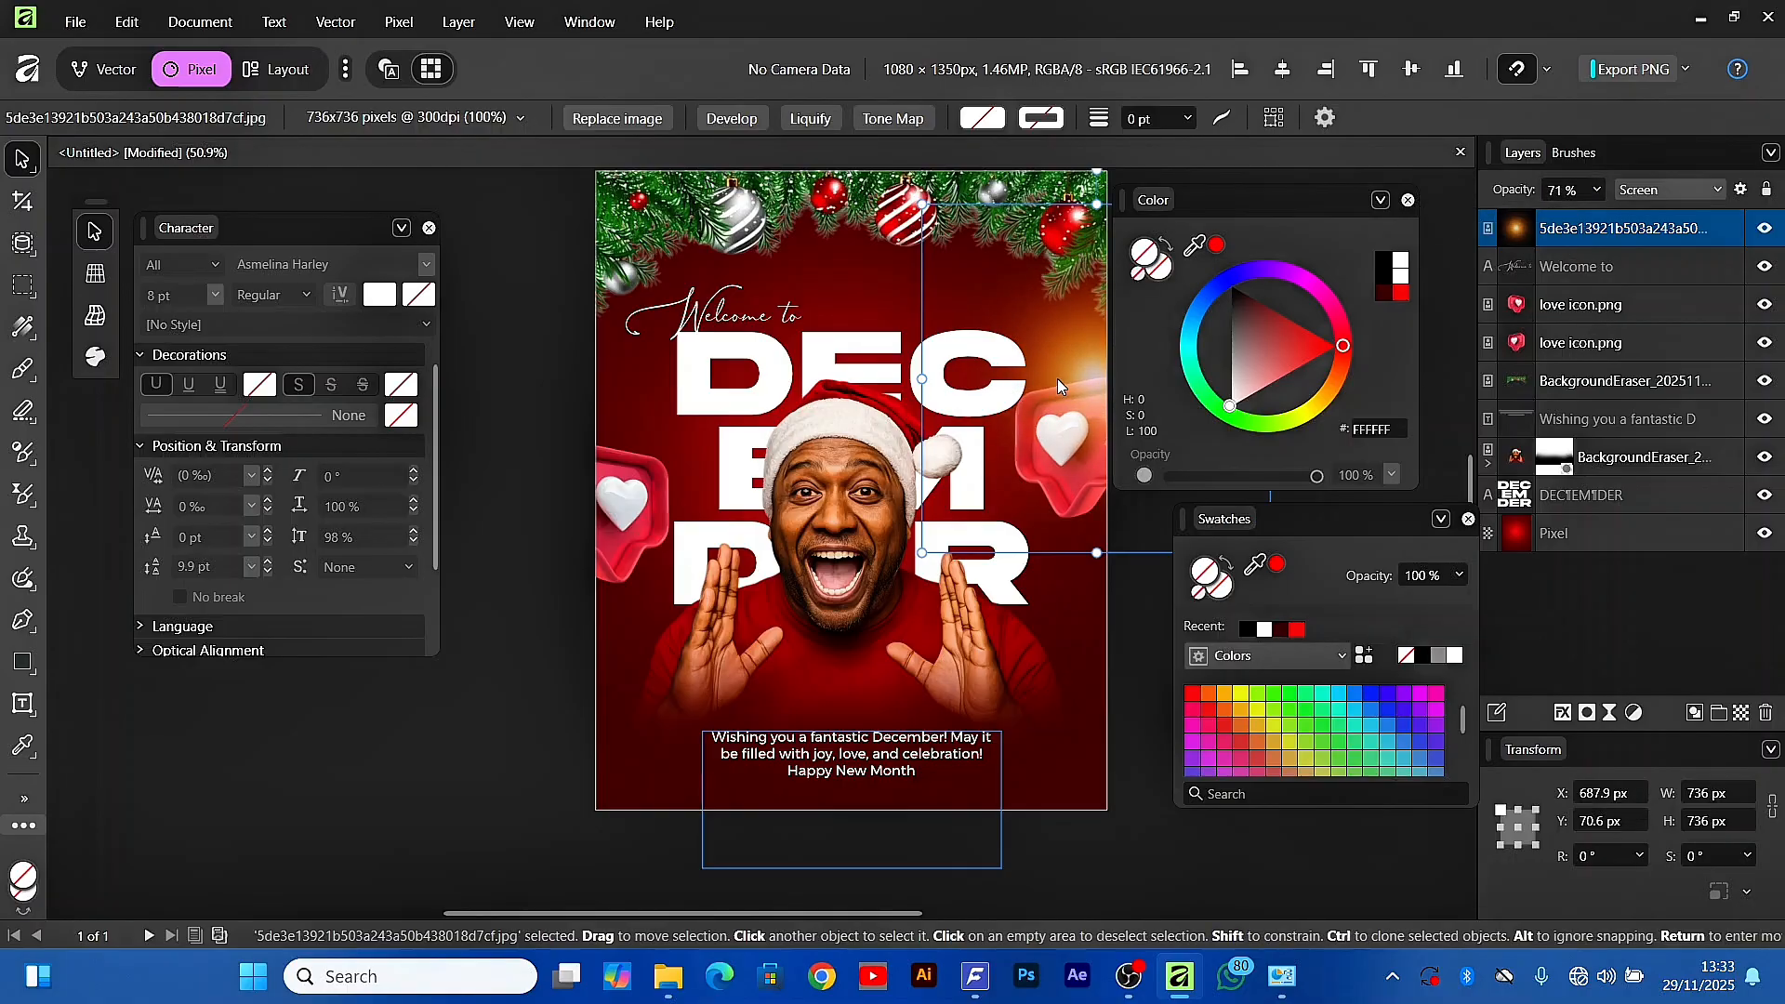
# Duplicate the glow near the left-hand love icon, enlarge it to about 921 px square at X -206 px, Y 276 px, and set its opacity to 62%
pyautogui.keyDown('ctrl'); pyautogui.moveTo(1058, 376); pyautogui.dragTo(635, 507); pyautogui.keyUp('ctrl')
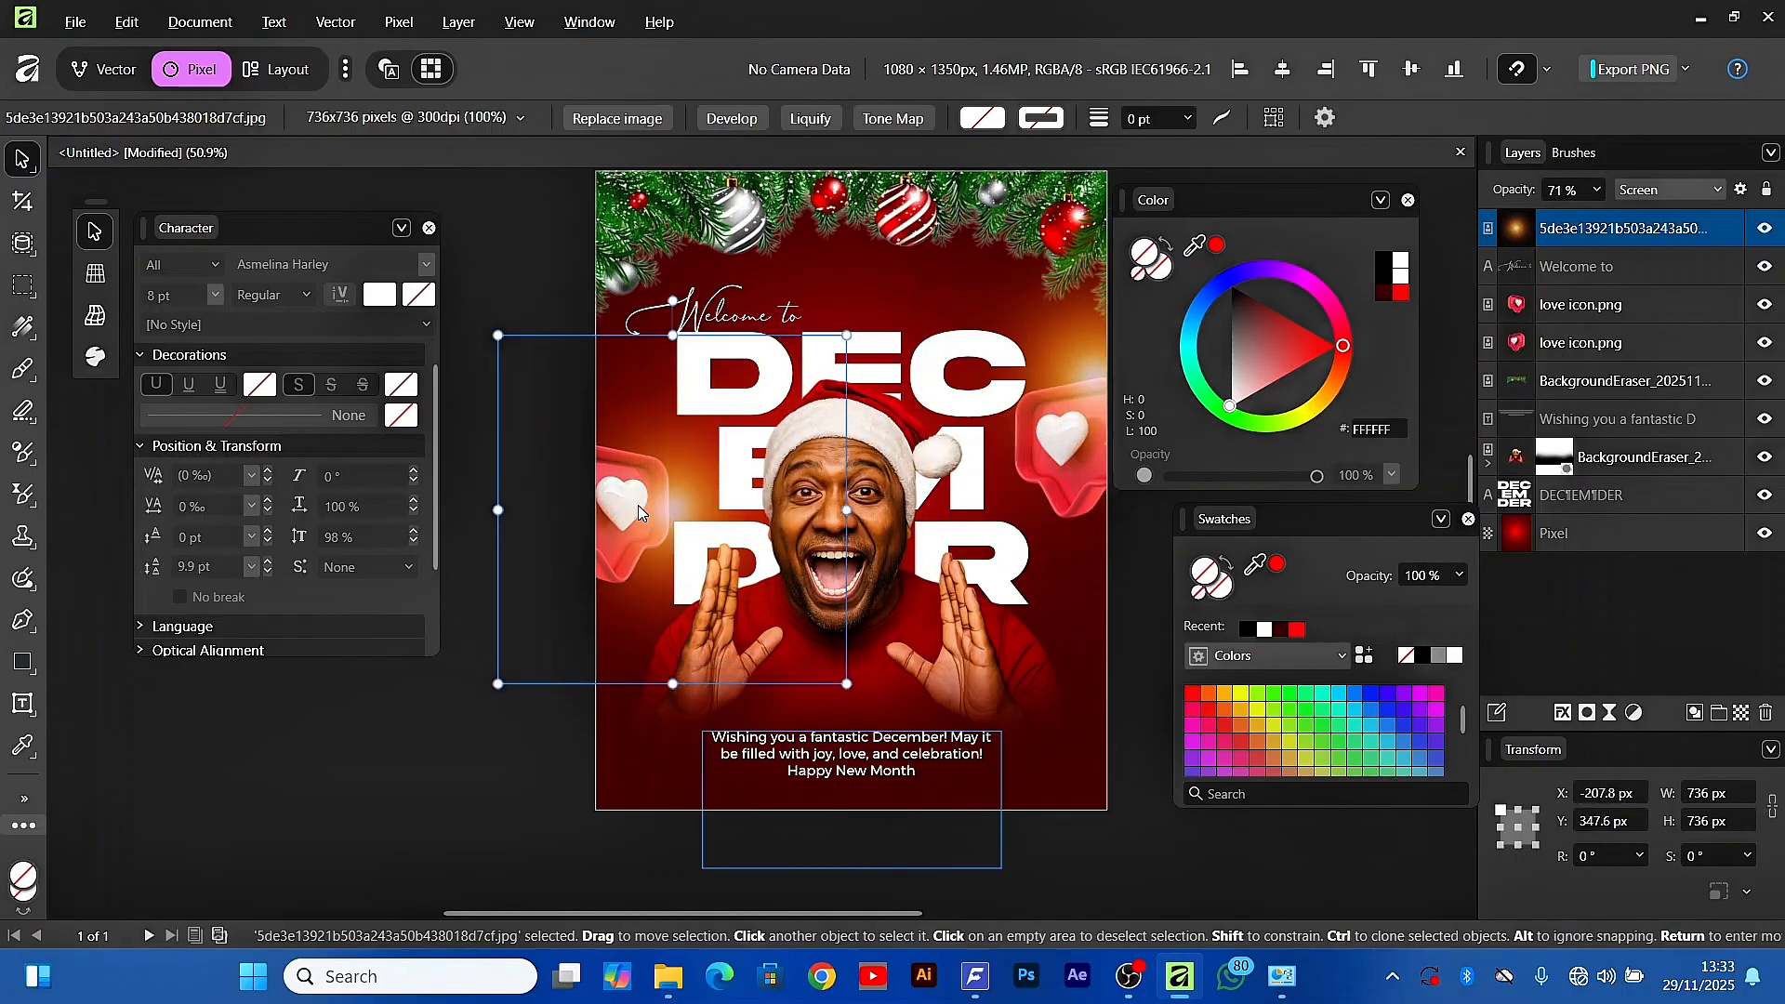
pyautogui.moveTo(847, 507); pyautogui.dragTo(934, 509)
pyautogui.moveTo(711, 597); pyautogui.dragTo(728, 567)
pyautogui.click(1030, 664)
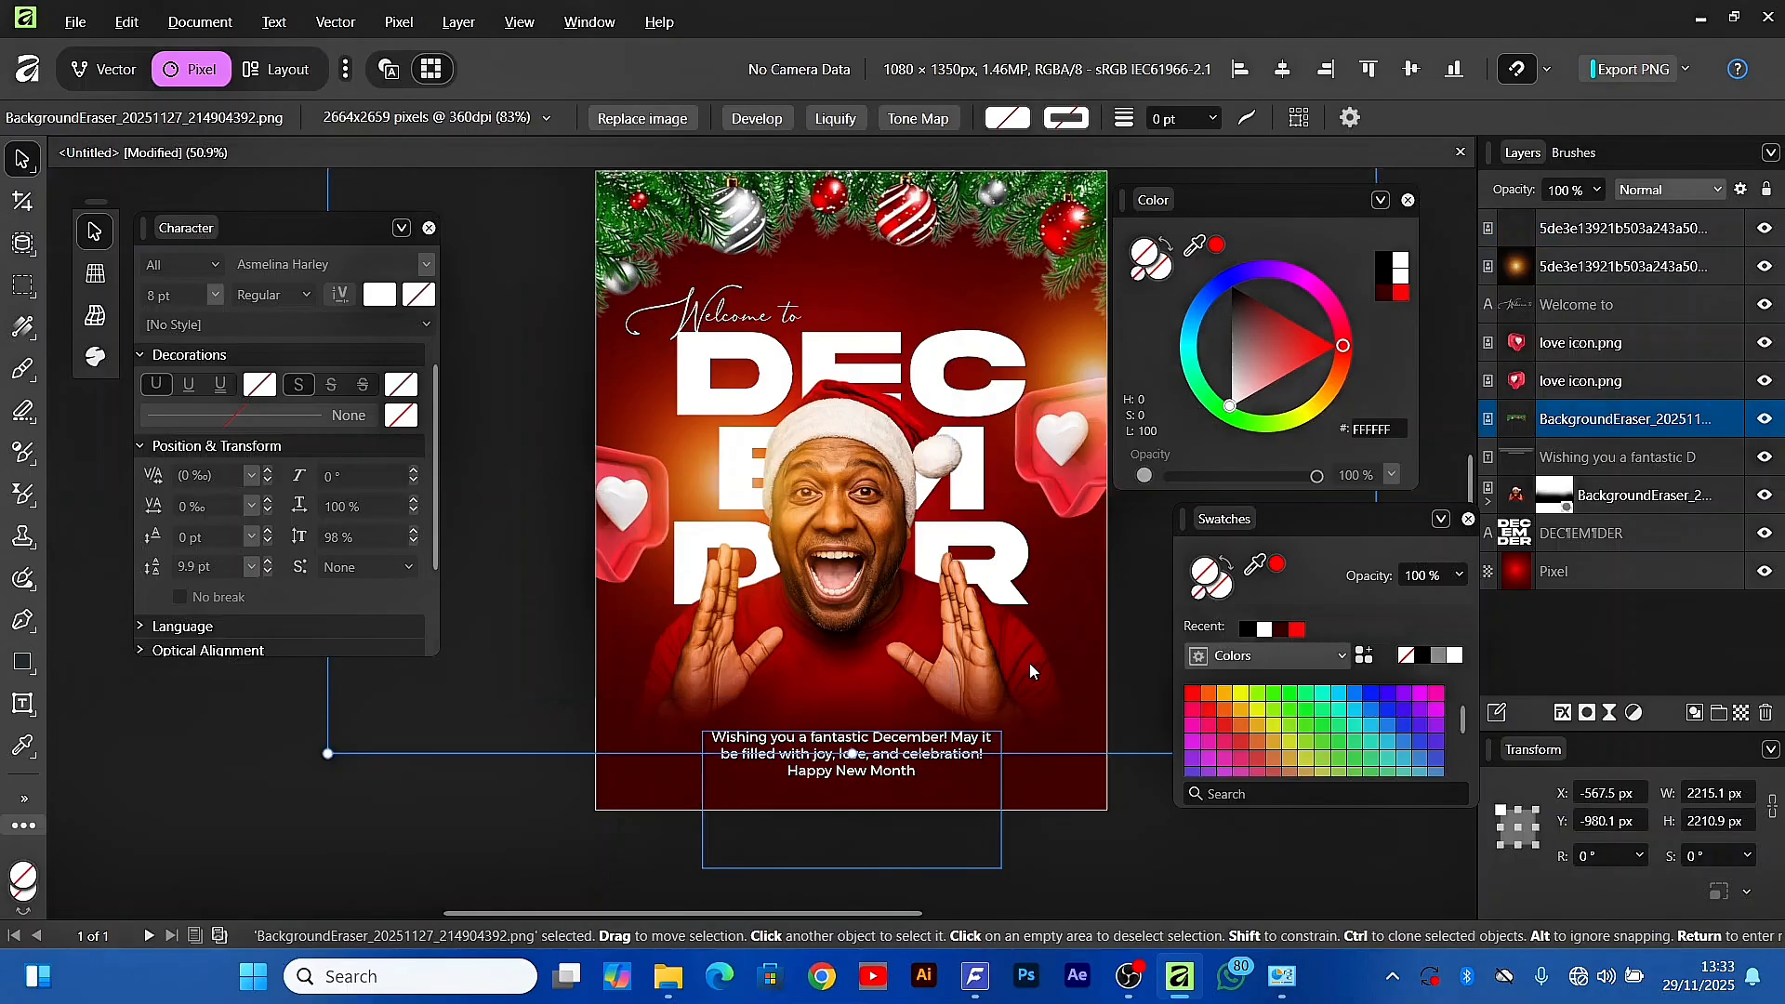
pyautogui.click(749, 501)
pyautogui.moveTo(662, 520)
pyautogui.mouseDown()
pyautogui.moveTo(606, 556)
pyautogui.moveTo(571, 549)
pyautogui.moveTo(646, 553)
pyautogui.moveTo(694, 521)
pyautogui.mouseUp()
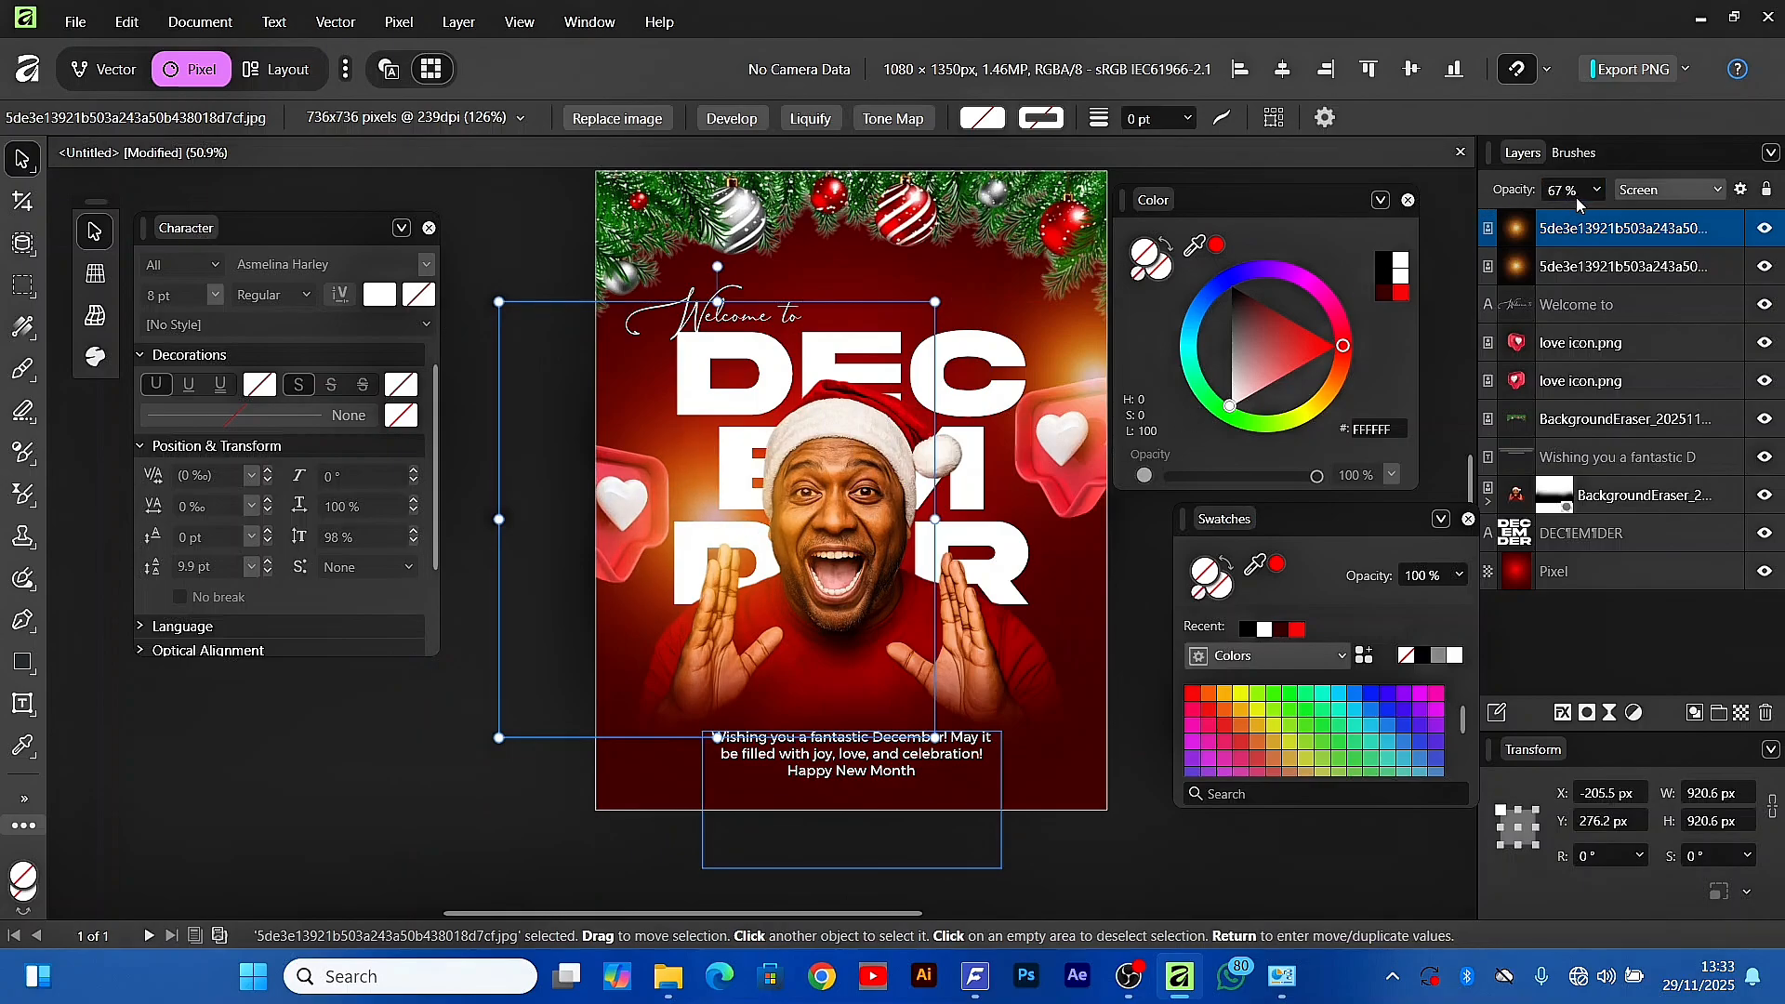
# Duplicate the enlarged glow and shift the copy mostly off the page's left edge
pyautogui.moveTo(711, 560); pyautogui.dragTo(735, 824)
pyautogui.hotkey('ctrl', 'j')
pyautogui.scroll(3, 744, 788)
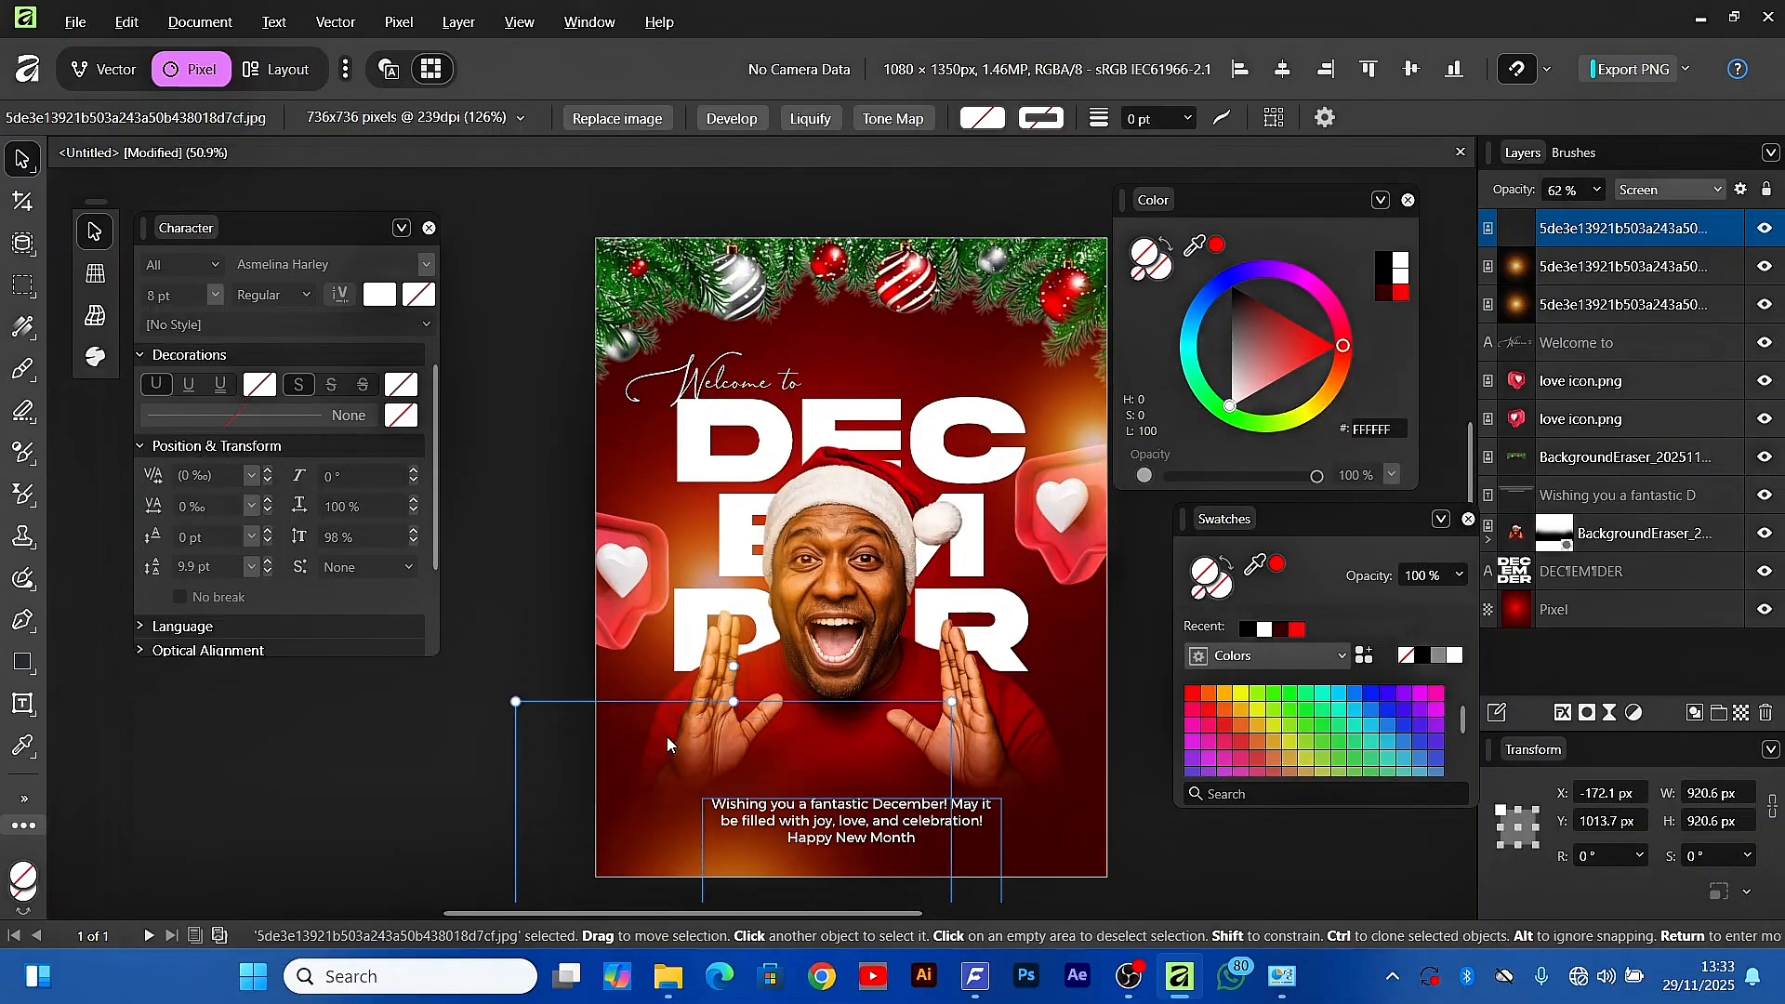
pyautogui.moveTo(666, 736); pyautogui.dragTo(442, 665)
pyautogui.click(768, 330)
pyautogui.scroll(-2, 768, 330)
pyautogui.scroll(2, 781, 353)
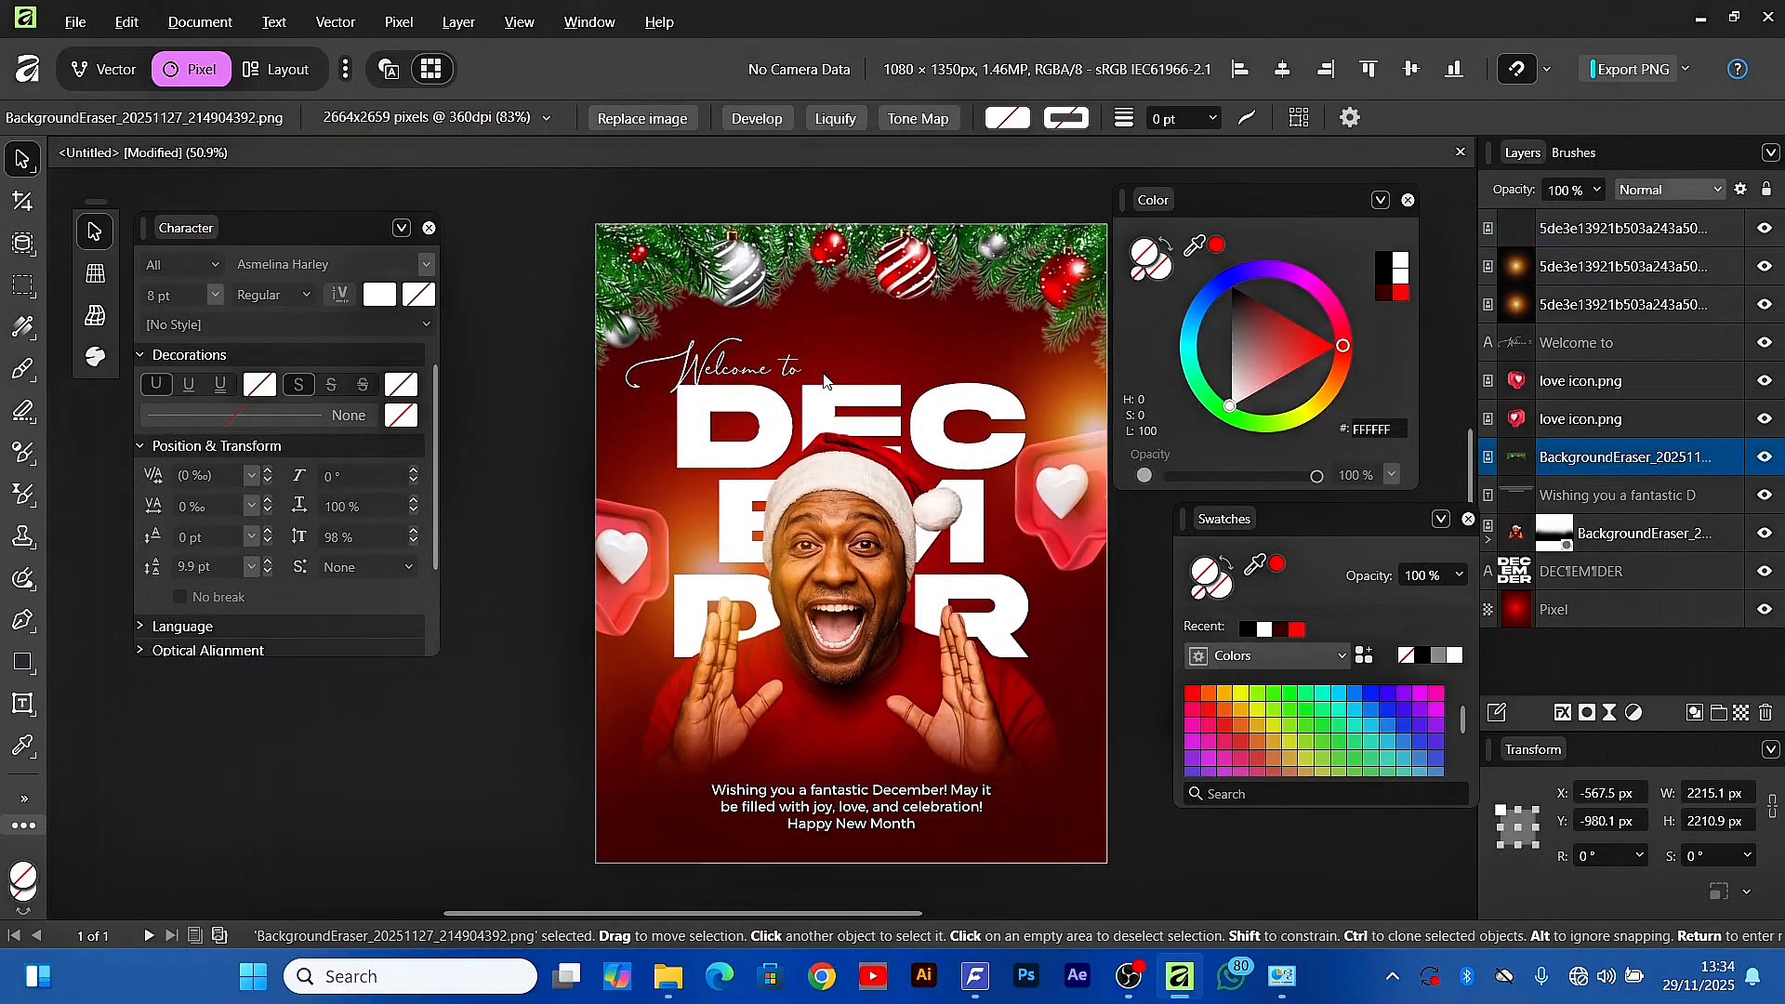
pyautogui.scroll(-2, 743, 381)
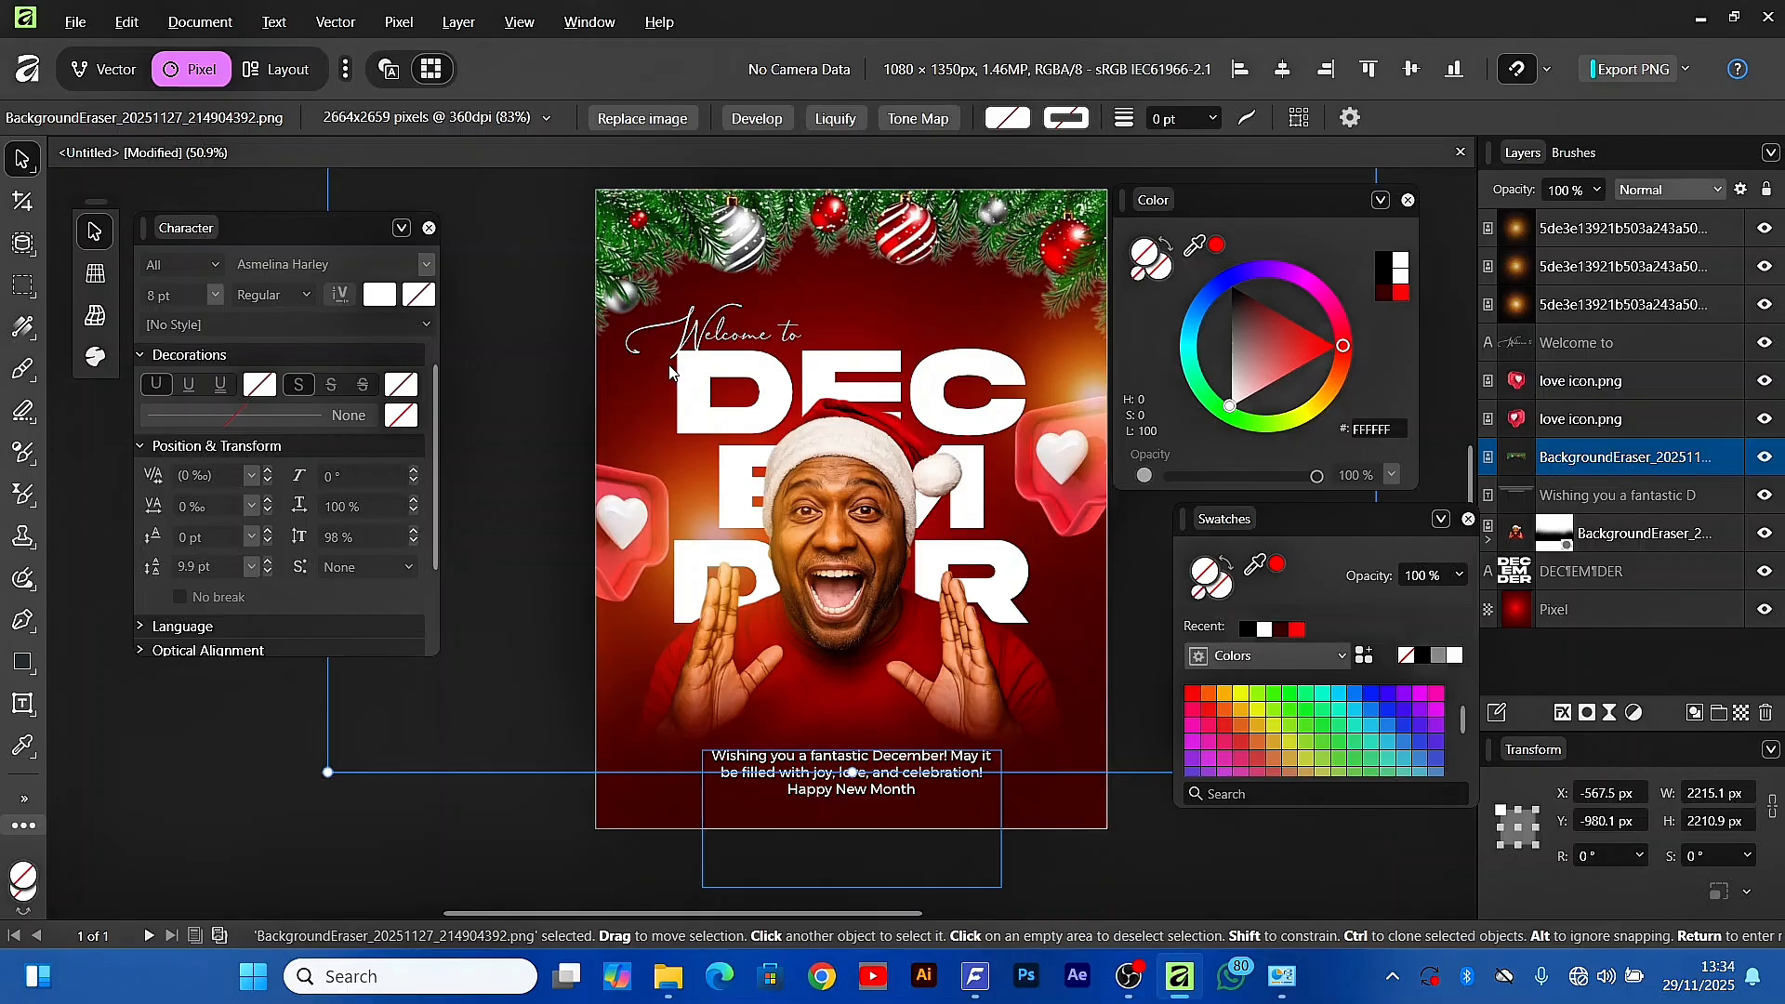
# Open the Outer Shadow layer effect settings for the masked man's image and move the dialog clear of the artwork
pyautogui.click(866, 619)
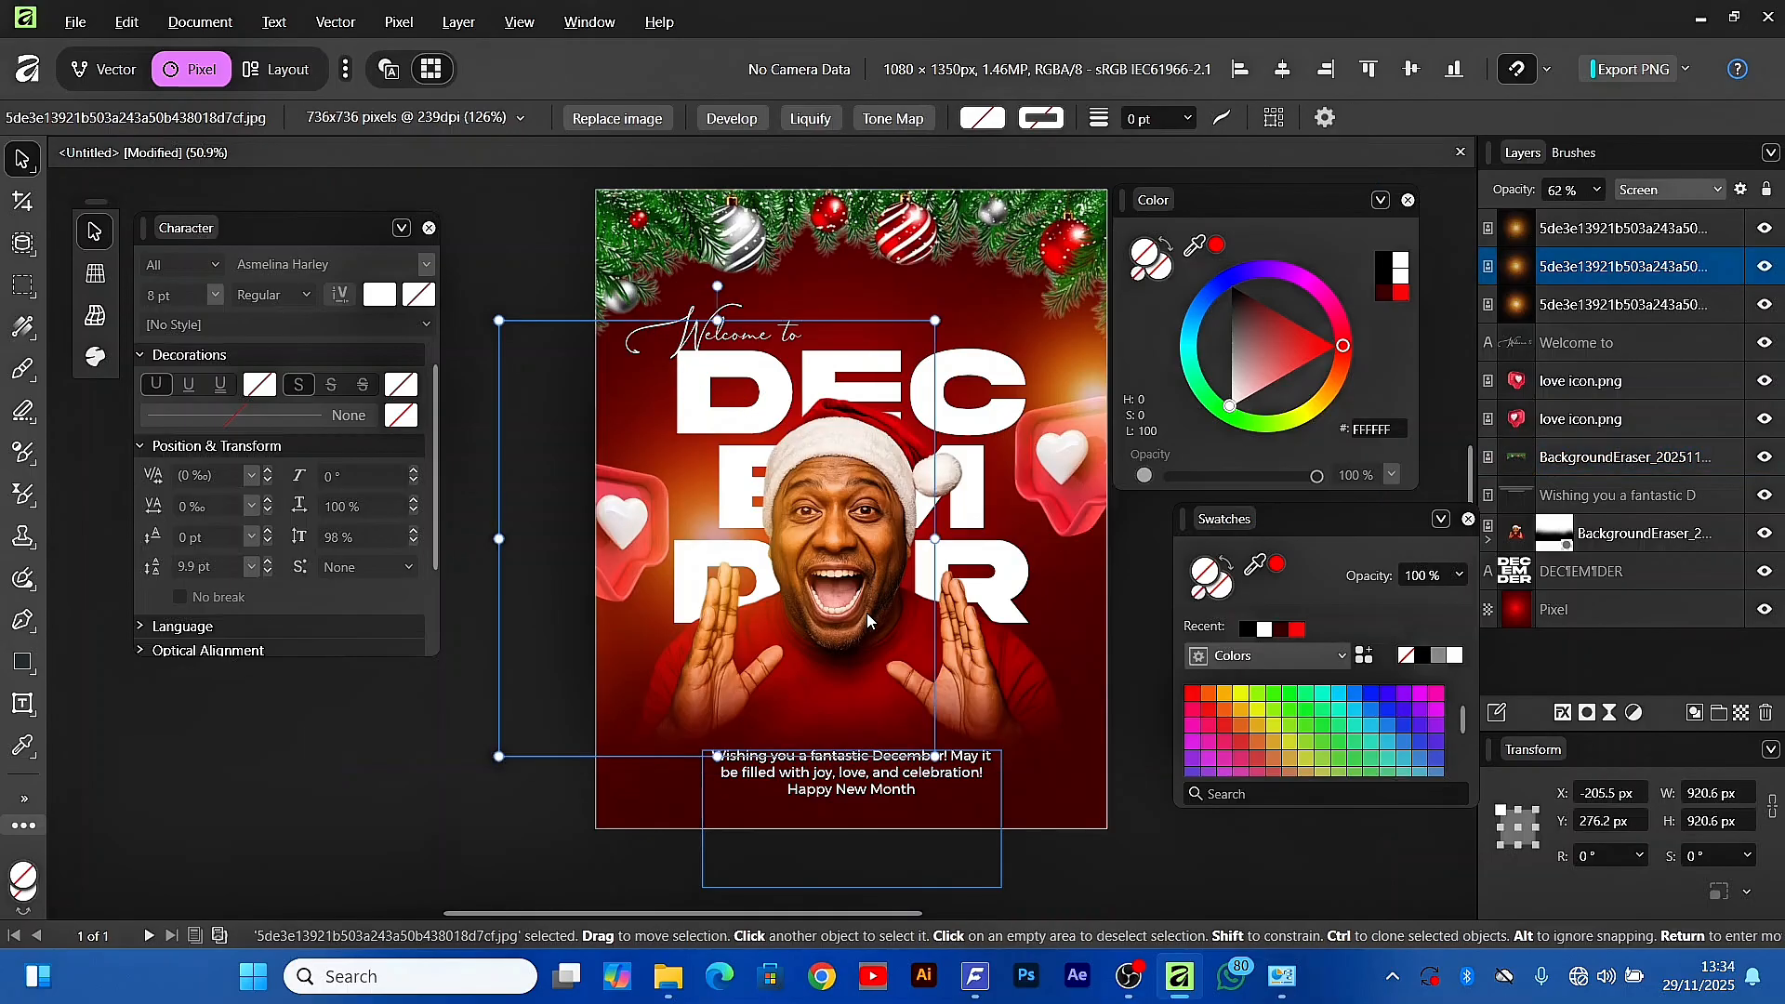
pyautogui.click(1620, 539)
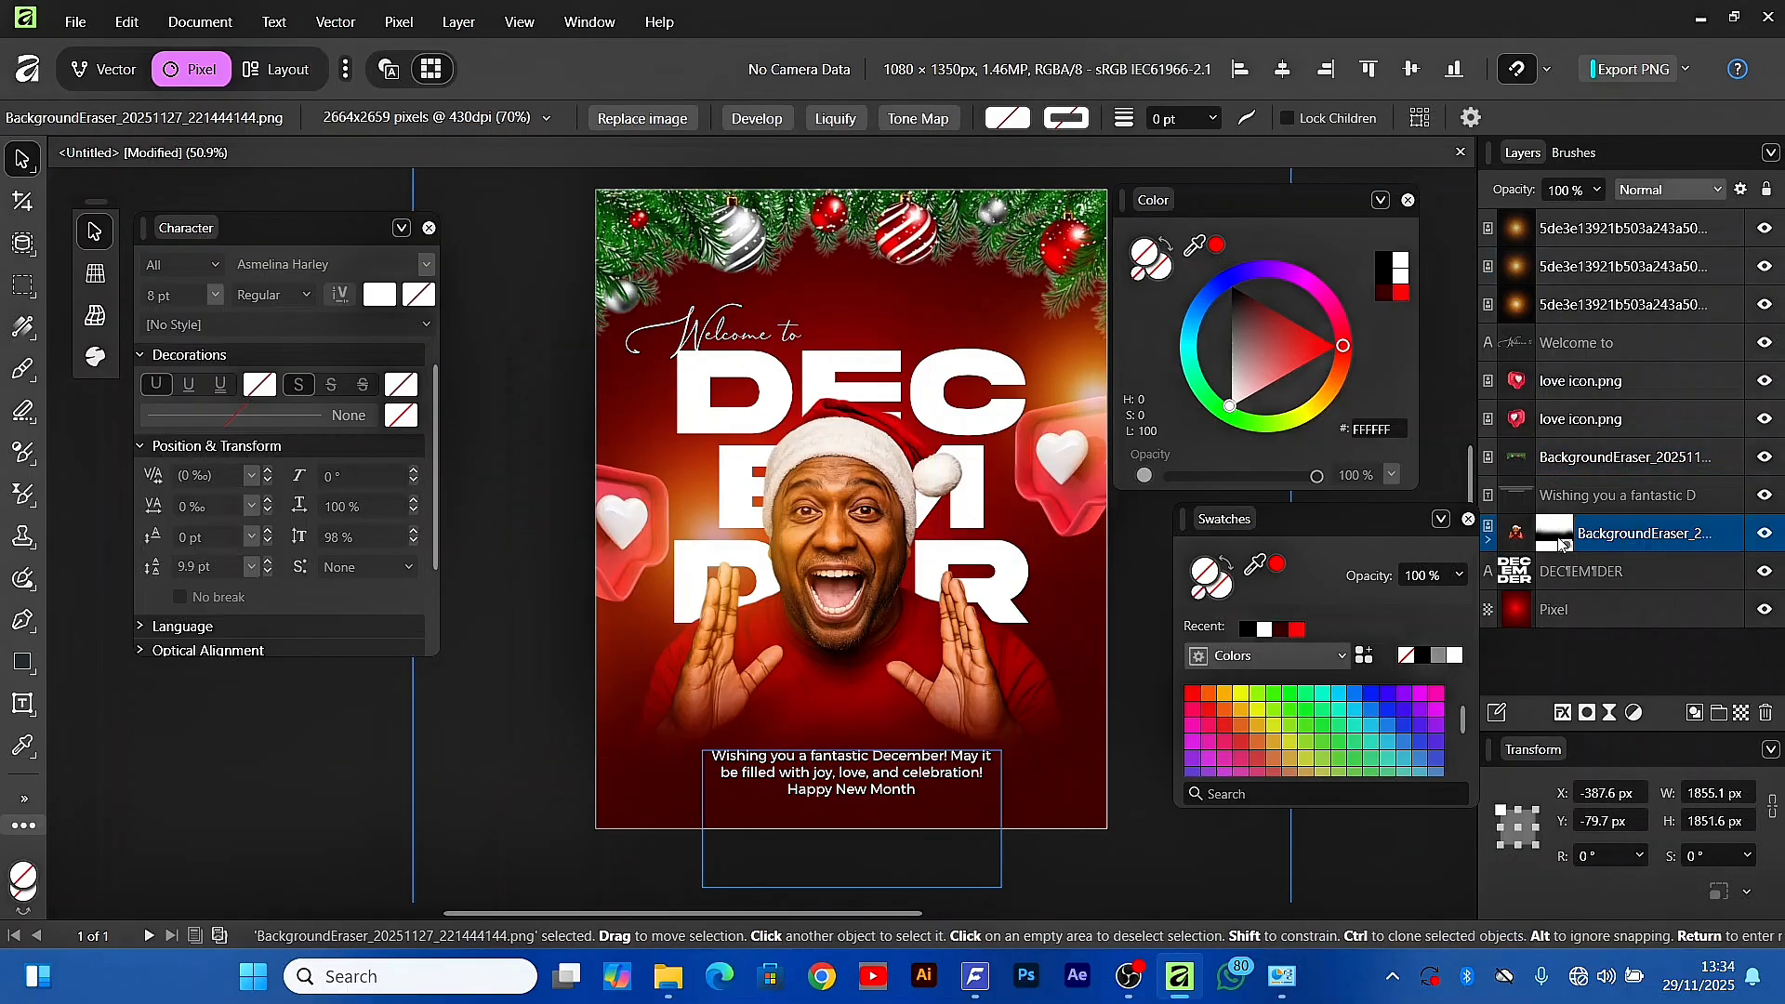
pyautogui.doubleClick(1641, 533)
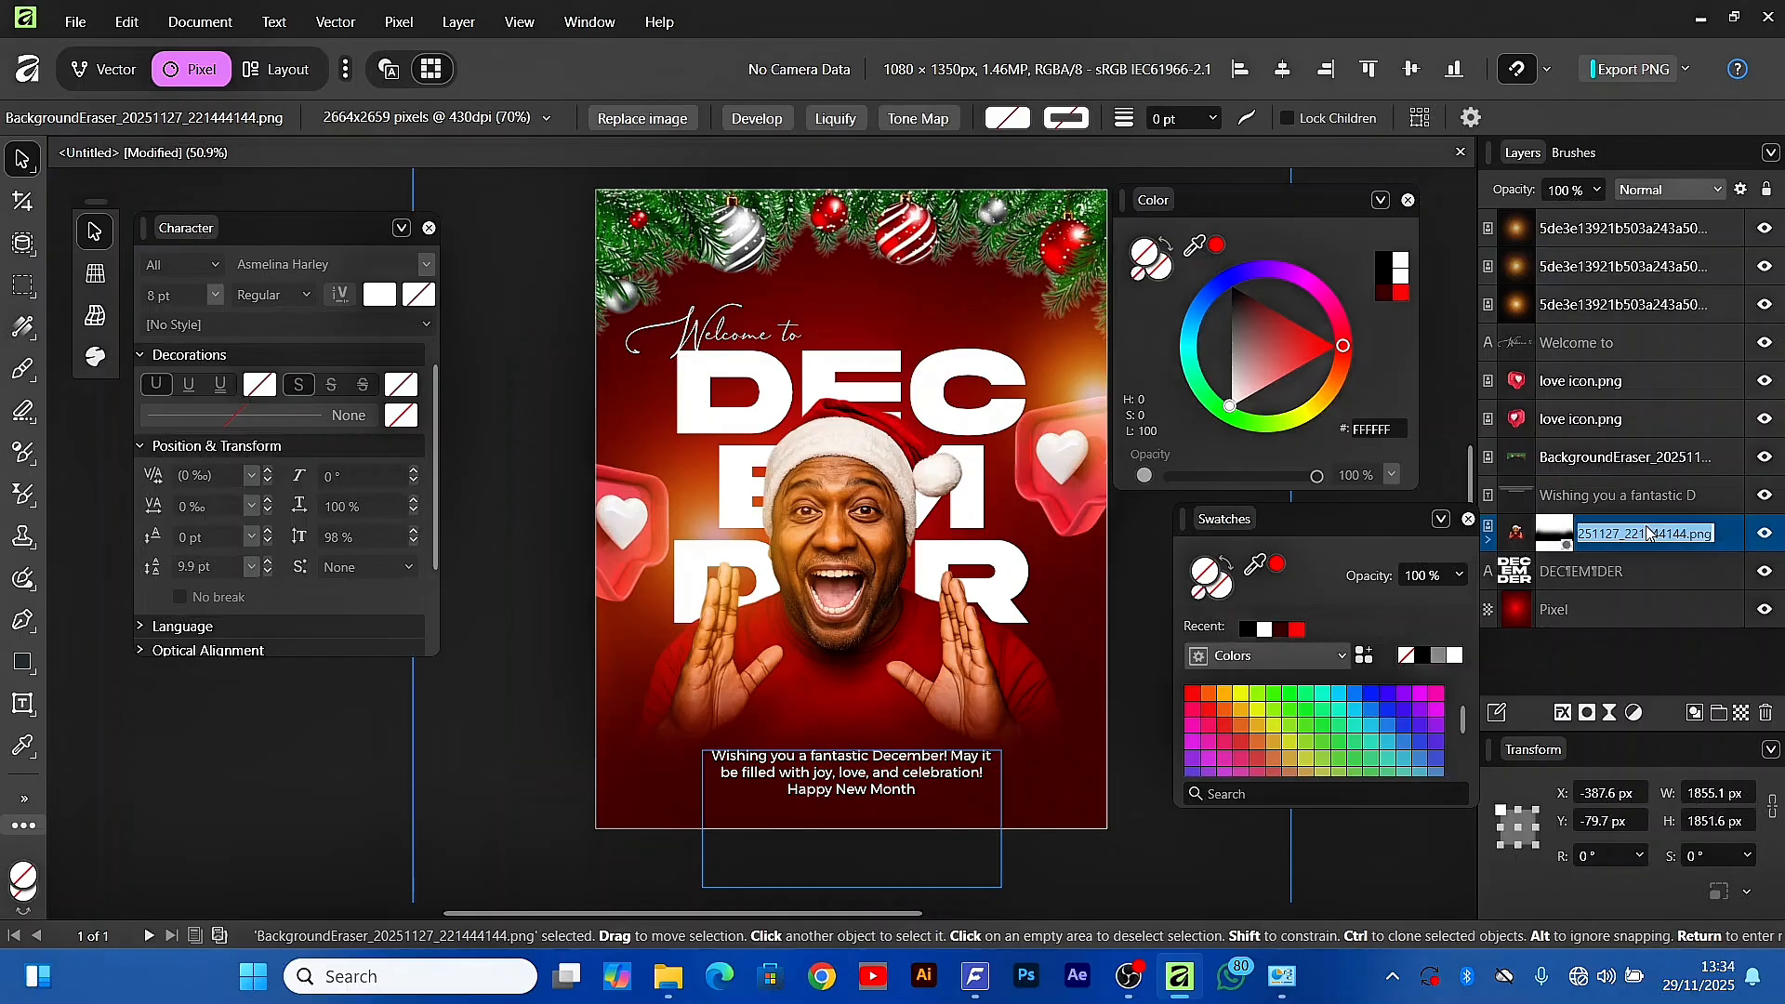
pyautogui.click(1506, 524)
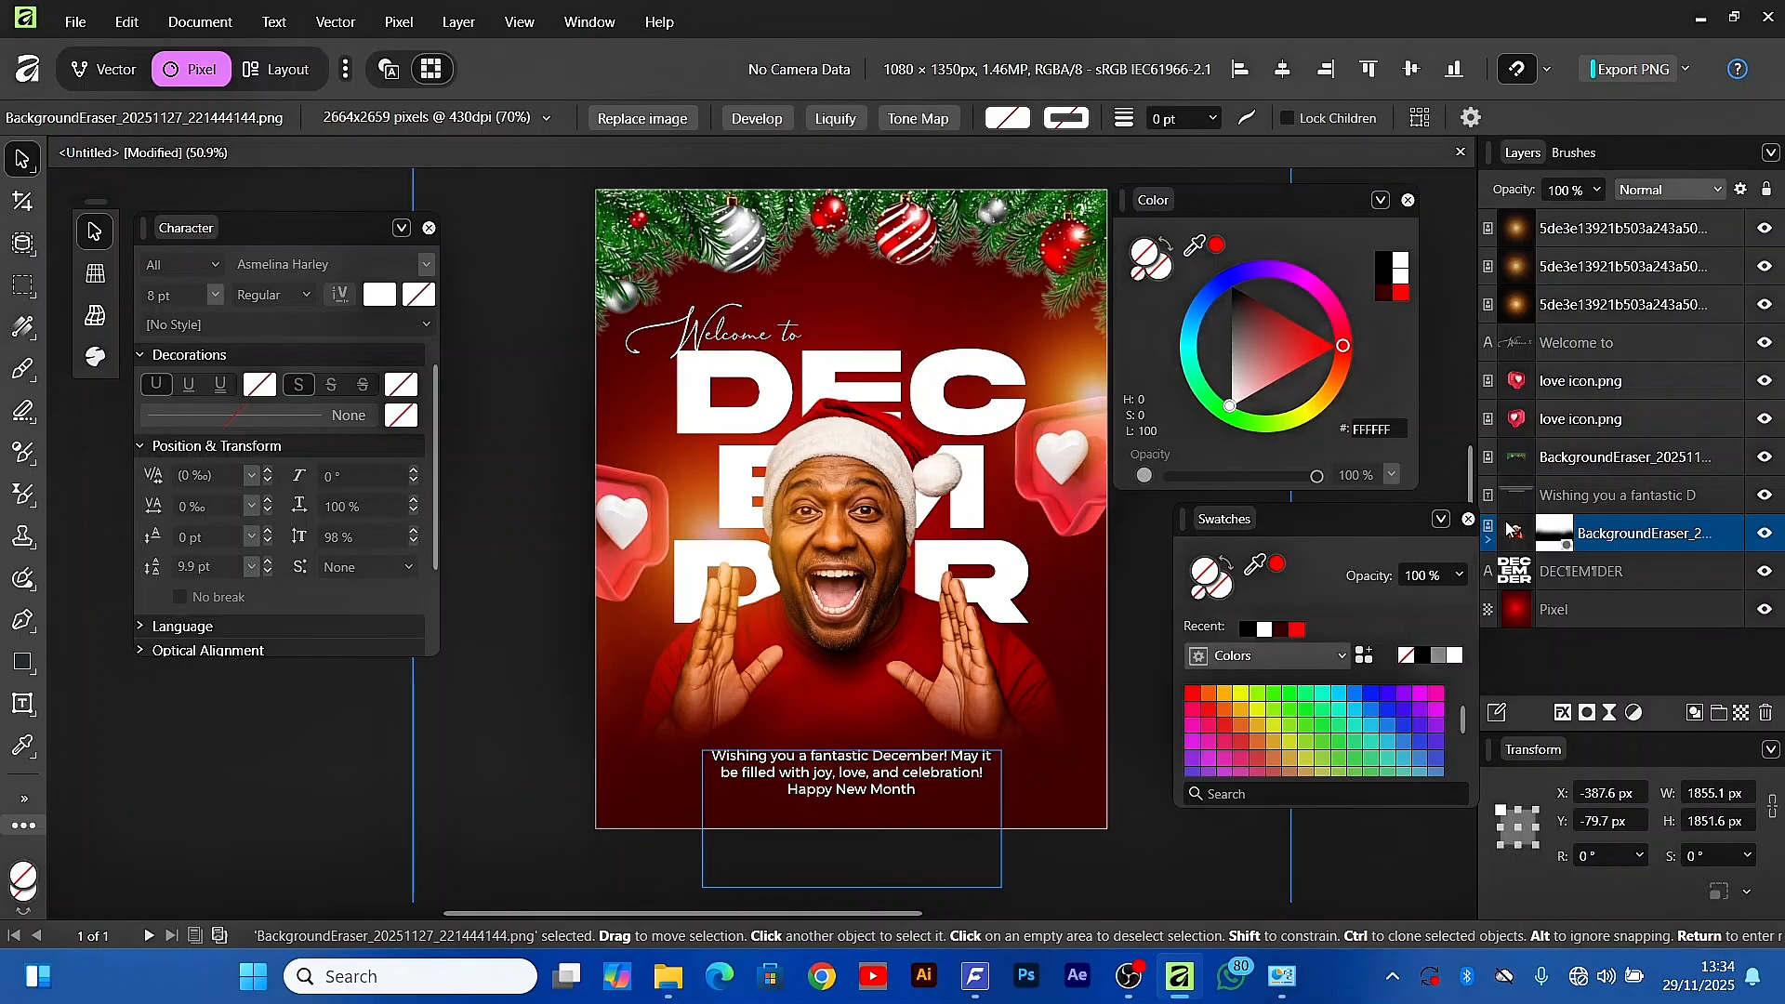
pyautogui.click(1562, 714)
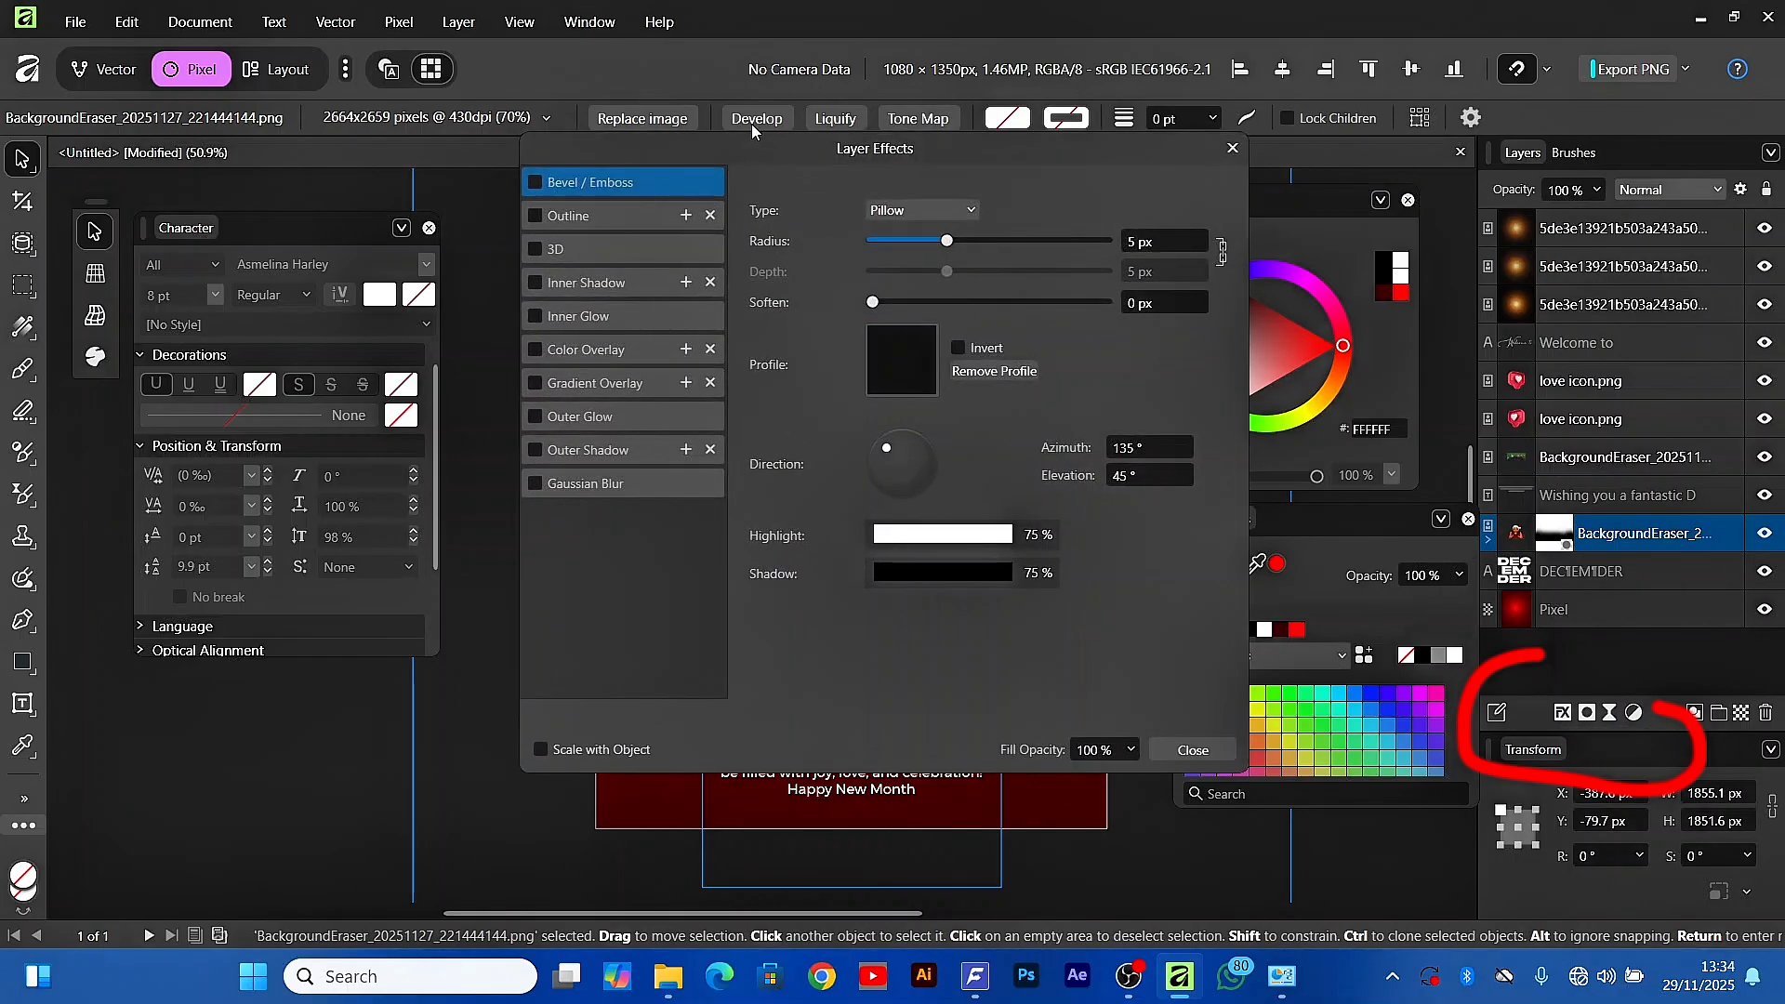
pyautogui.click(643, 452)
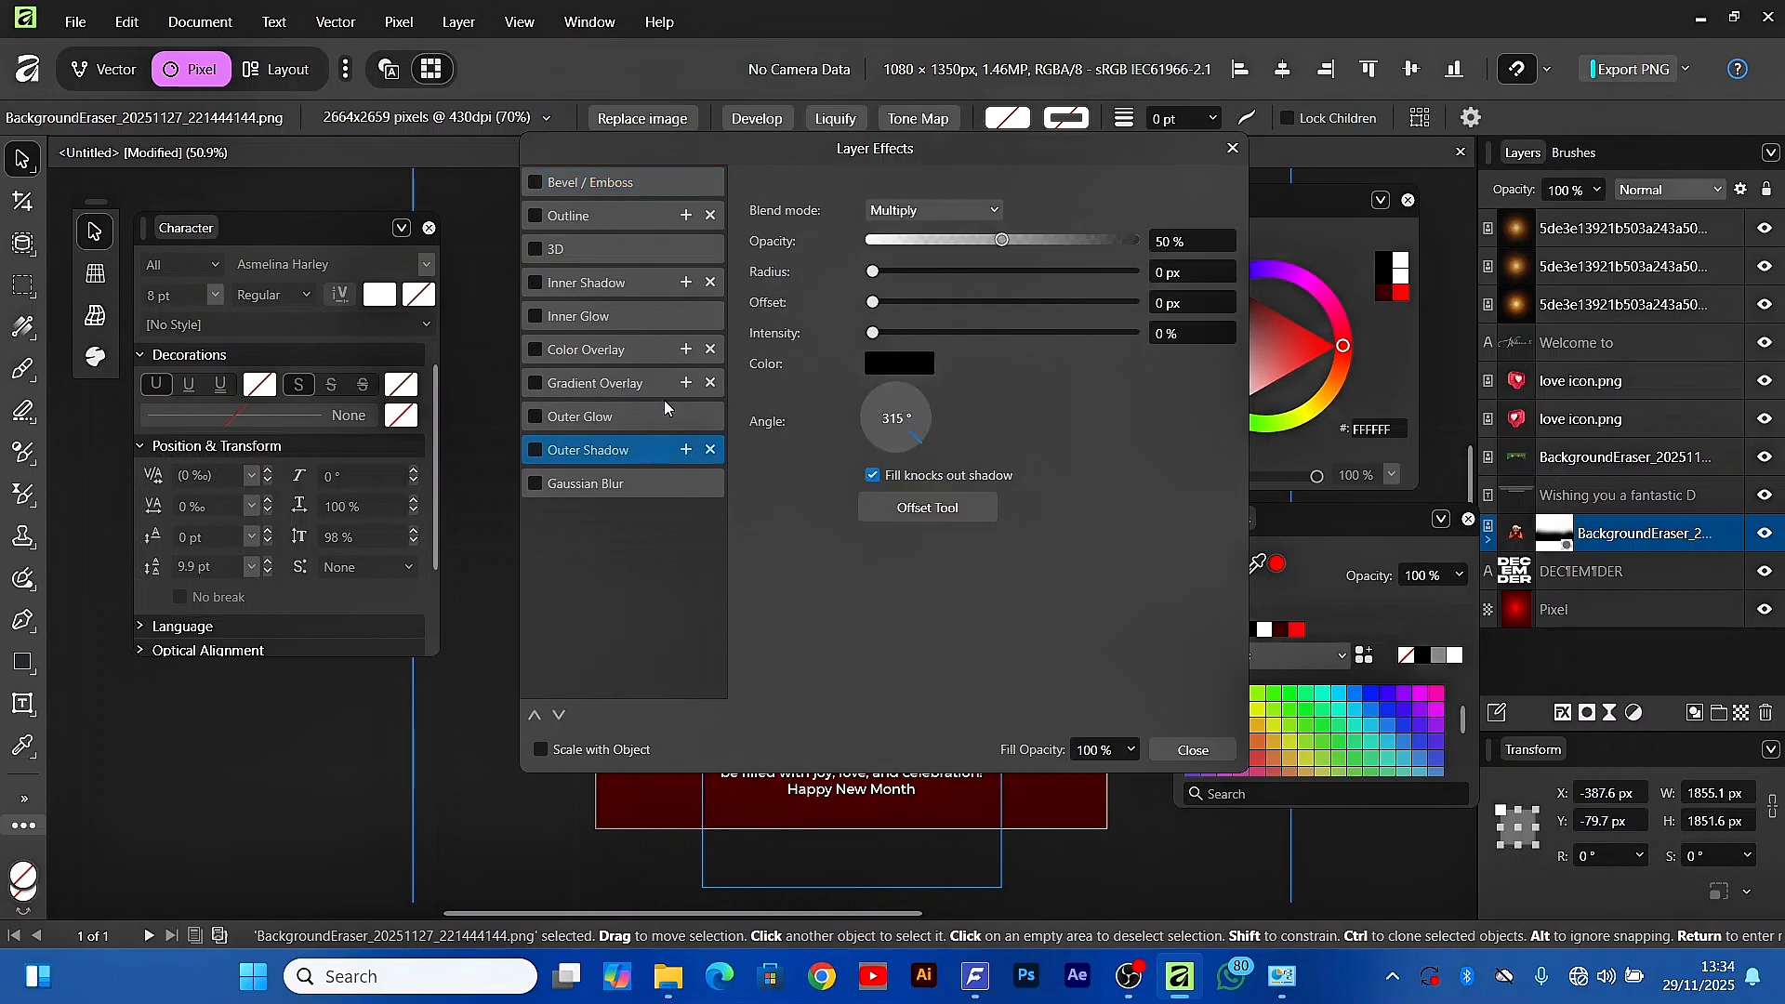
pyautogui.moveTo(772, 141); pyautogui.dragTo(1307, 326)
pyautogui.moveTo(1339, 263); pyautogui.dragTo(1256, 236)
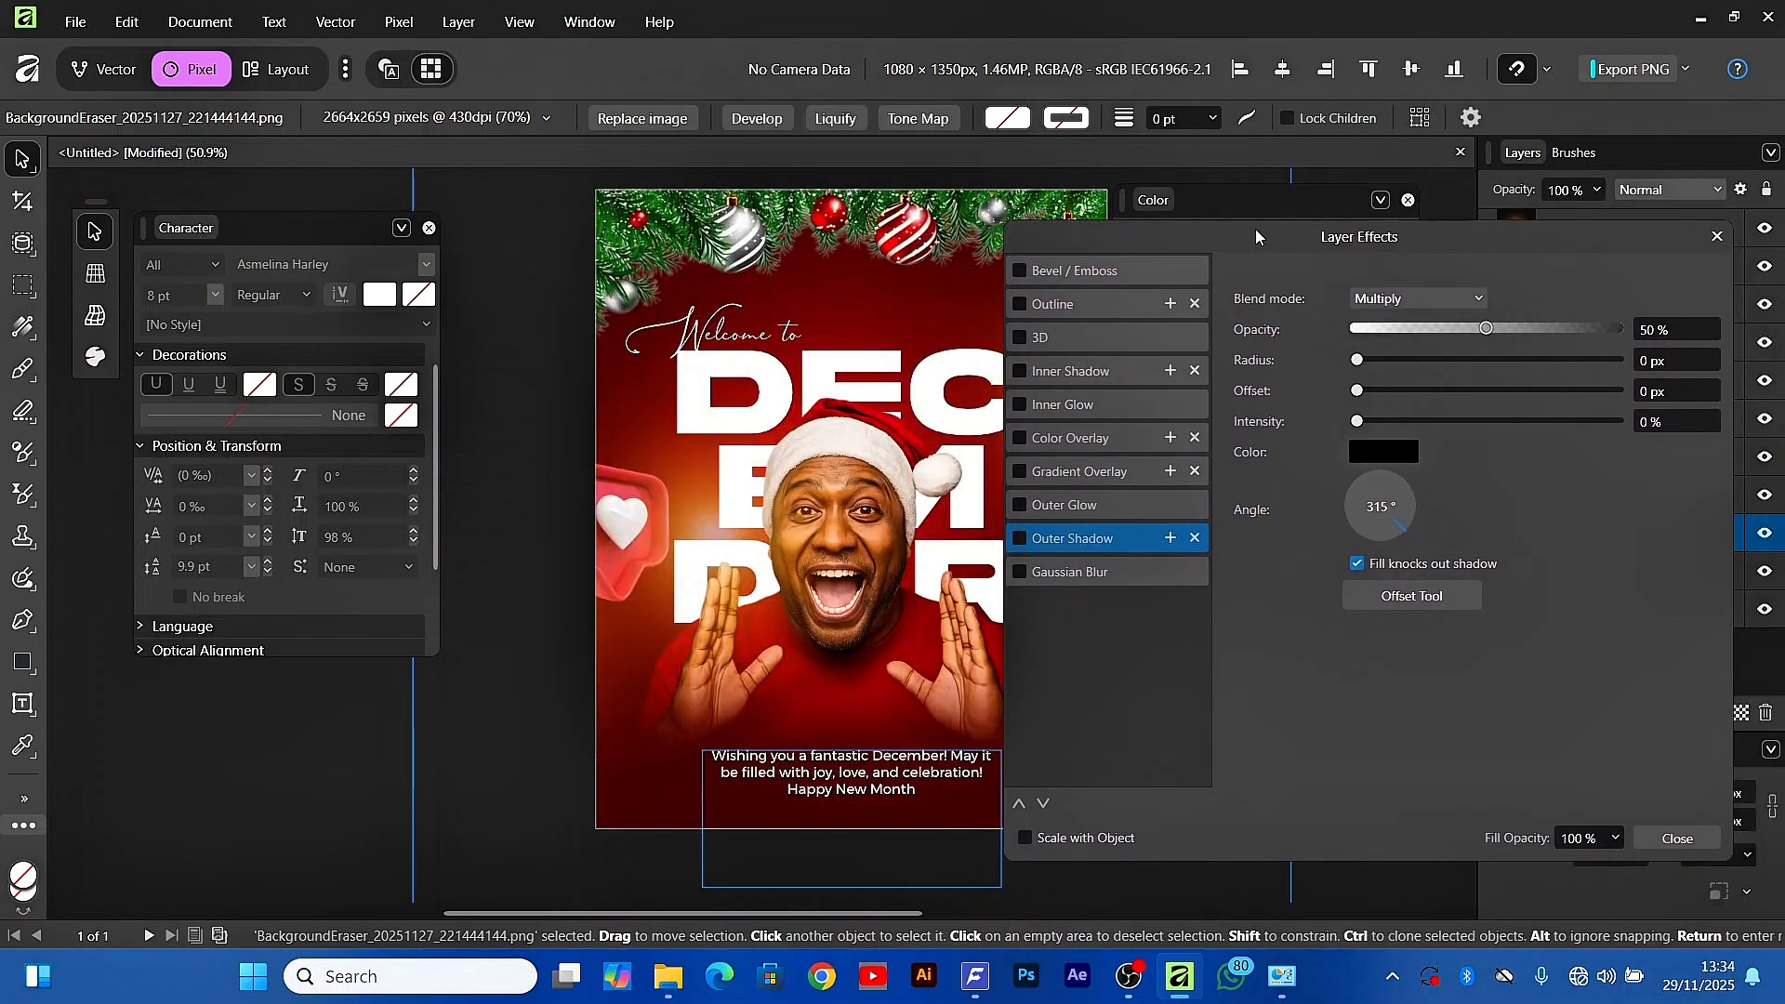
# Apply an outer shadow to the man with a 90° angle, 34.9 px offset, 39.9 px radius and 53% opacity
pyautogui.click(1376, 474)
pyautogui.moveTo(1358, 359); pyautogui.dragTo(1543, 391)
pyautogui.moveTo(1358, 420)
pyautogui.mouseDown()
pyautogui.moveTo(1571, 421)
pyautogui.moveTo(1324, 420)
pyautogui.mouseUp()
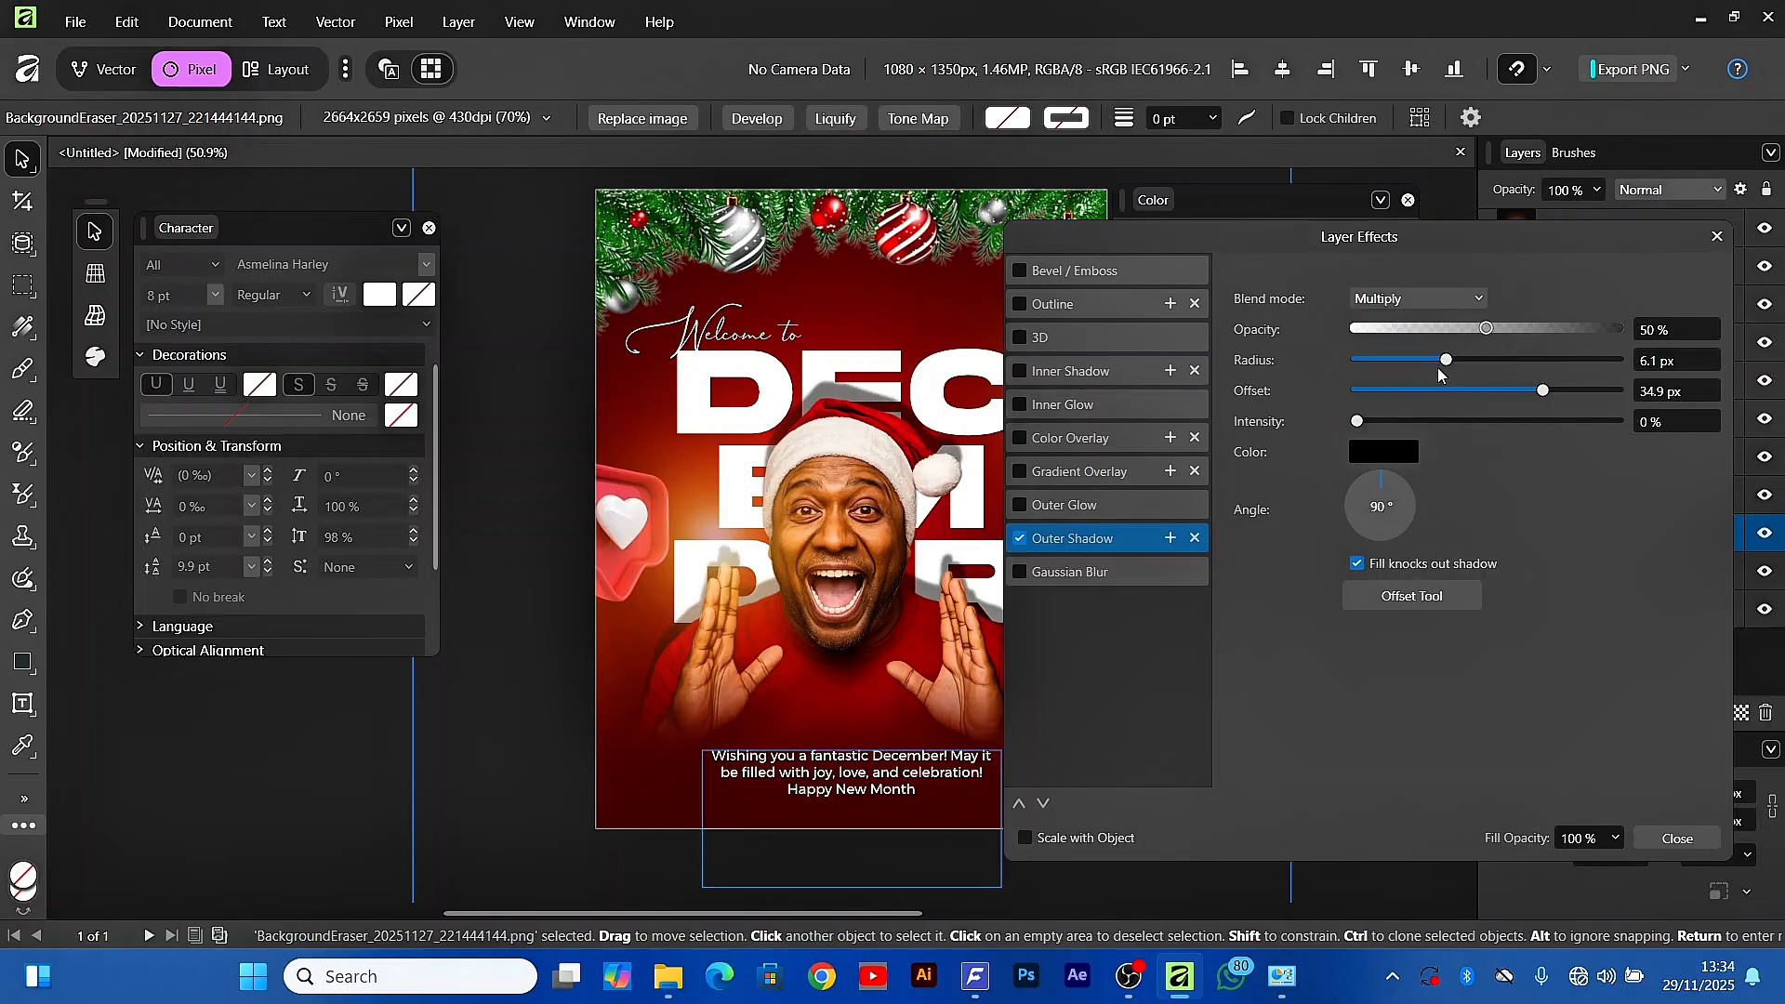
pyautogui.moveTo(1447, 360); pyautogui.dragTo(1513, 337)
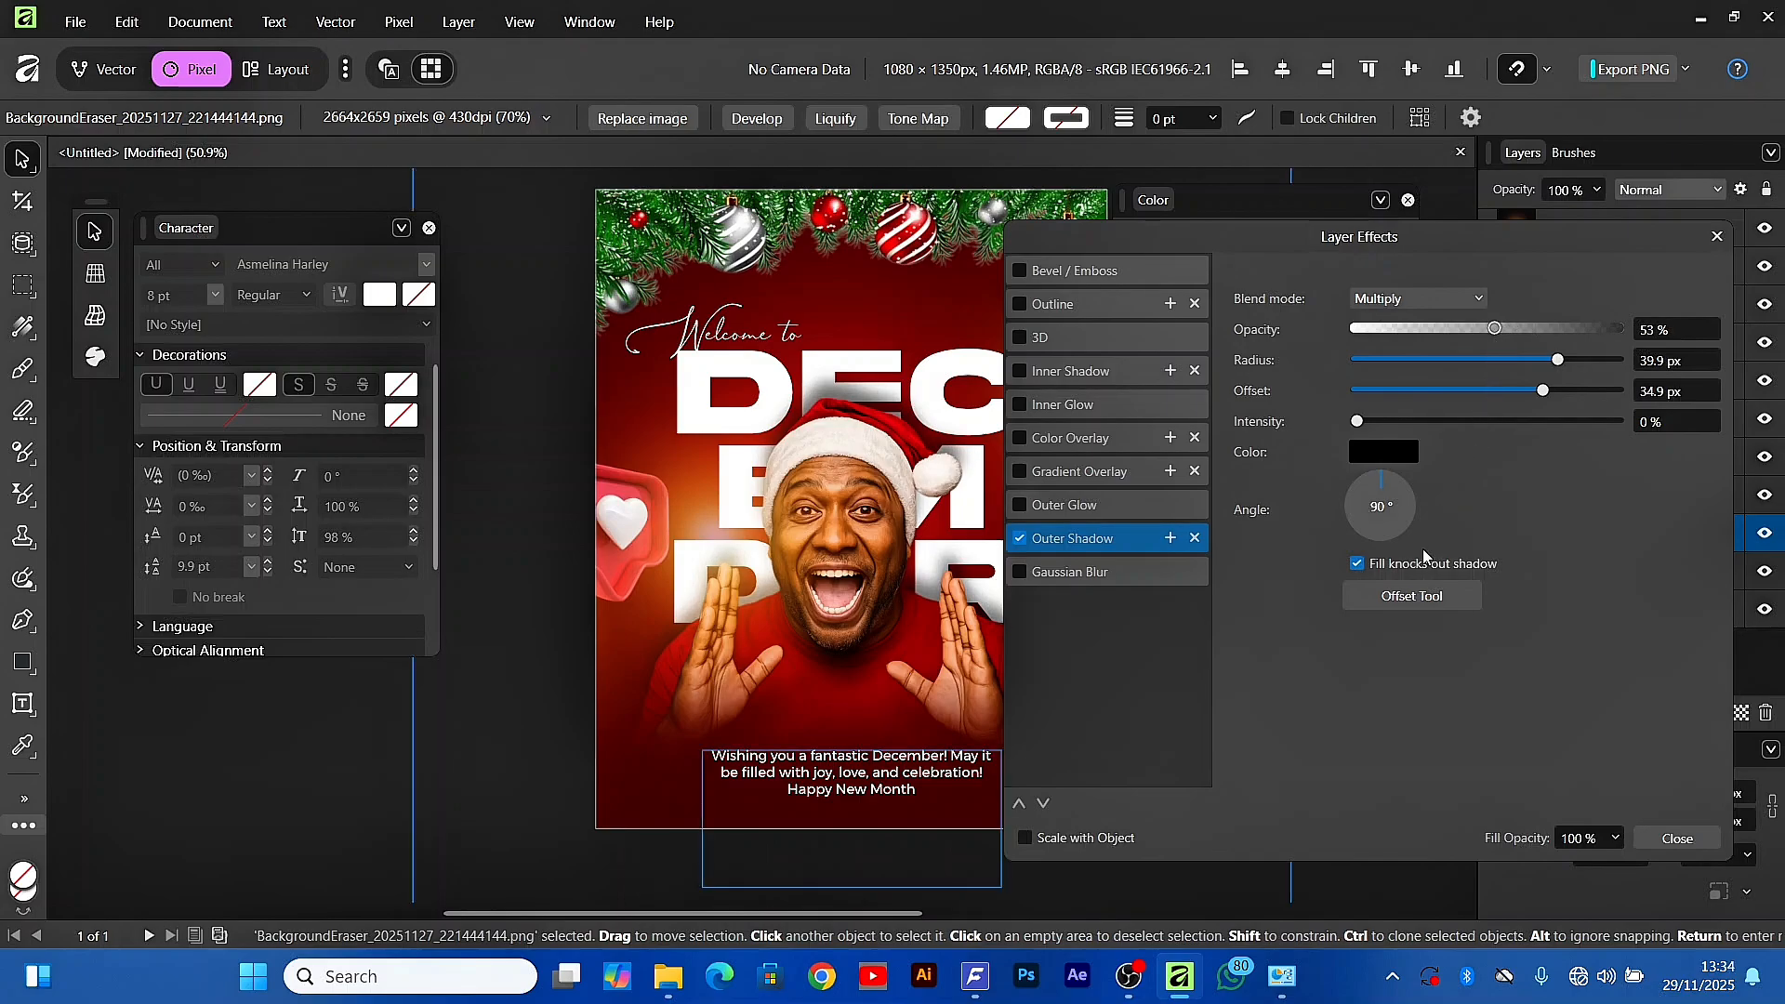
pyautogui.moveTo(1492, 251); pyautogui.dragTo(1524, 281)
pyautogui.click(1709, 868)
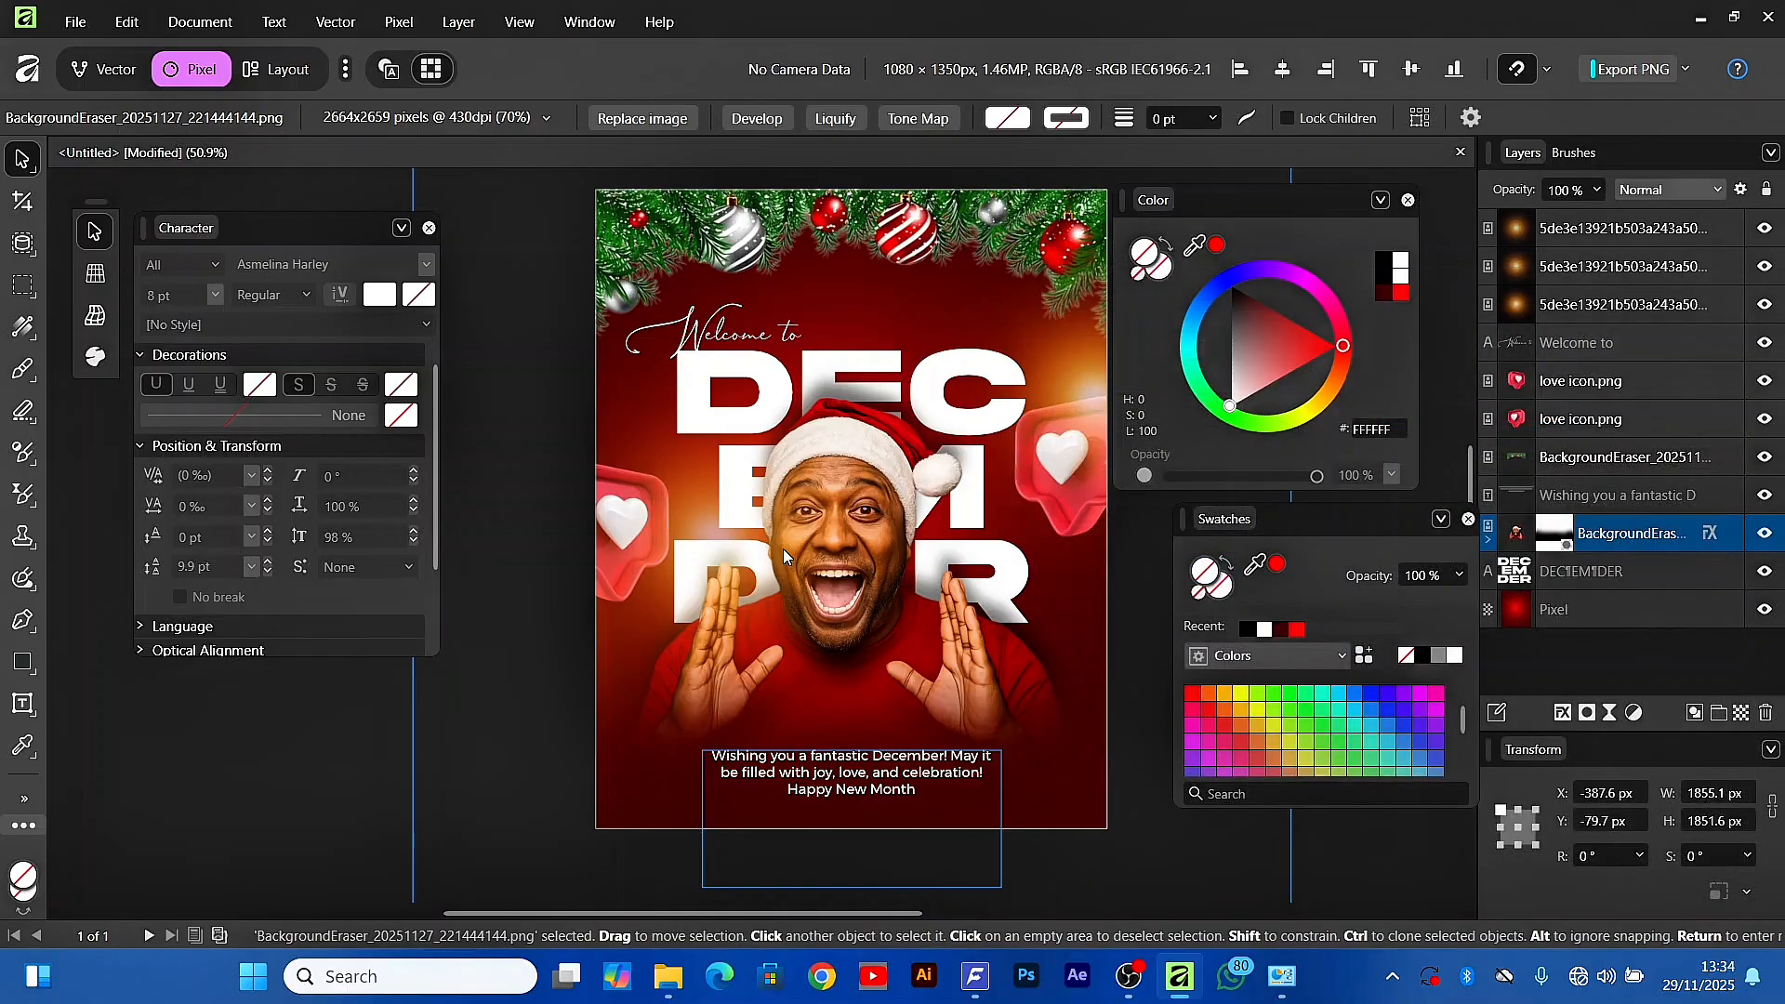
# Move the topmost glow copy farther off the page's left edge to about X -696 px, Y 459 px
pyautogui.moveTo(925, 561); pyautogui.dragTo(924, 662)
pyautogui.click(505, 655)
pyautogui.moveTo(661, 617); pyautogui.dragTo(614, 565)
pyautogui.scroll(2, 573, 394)
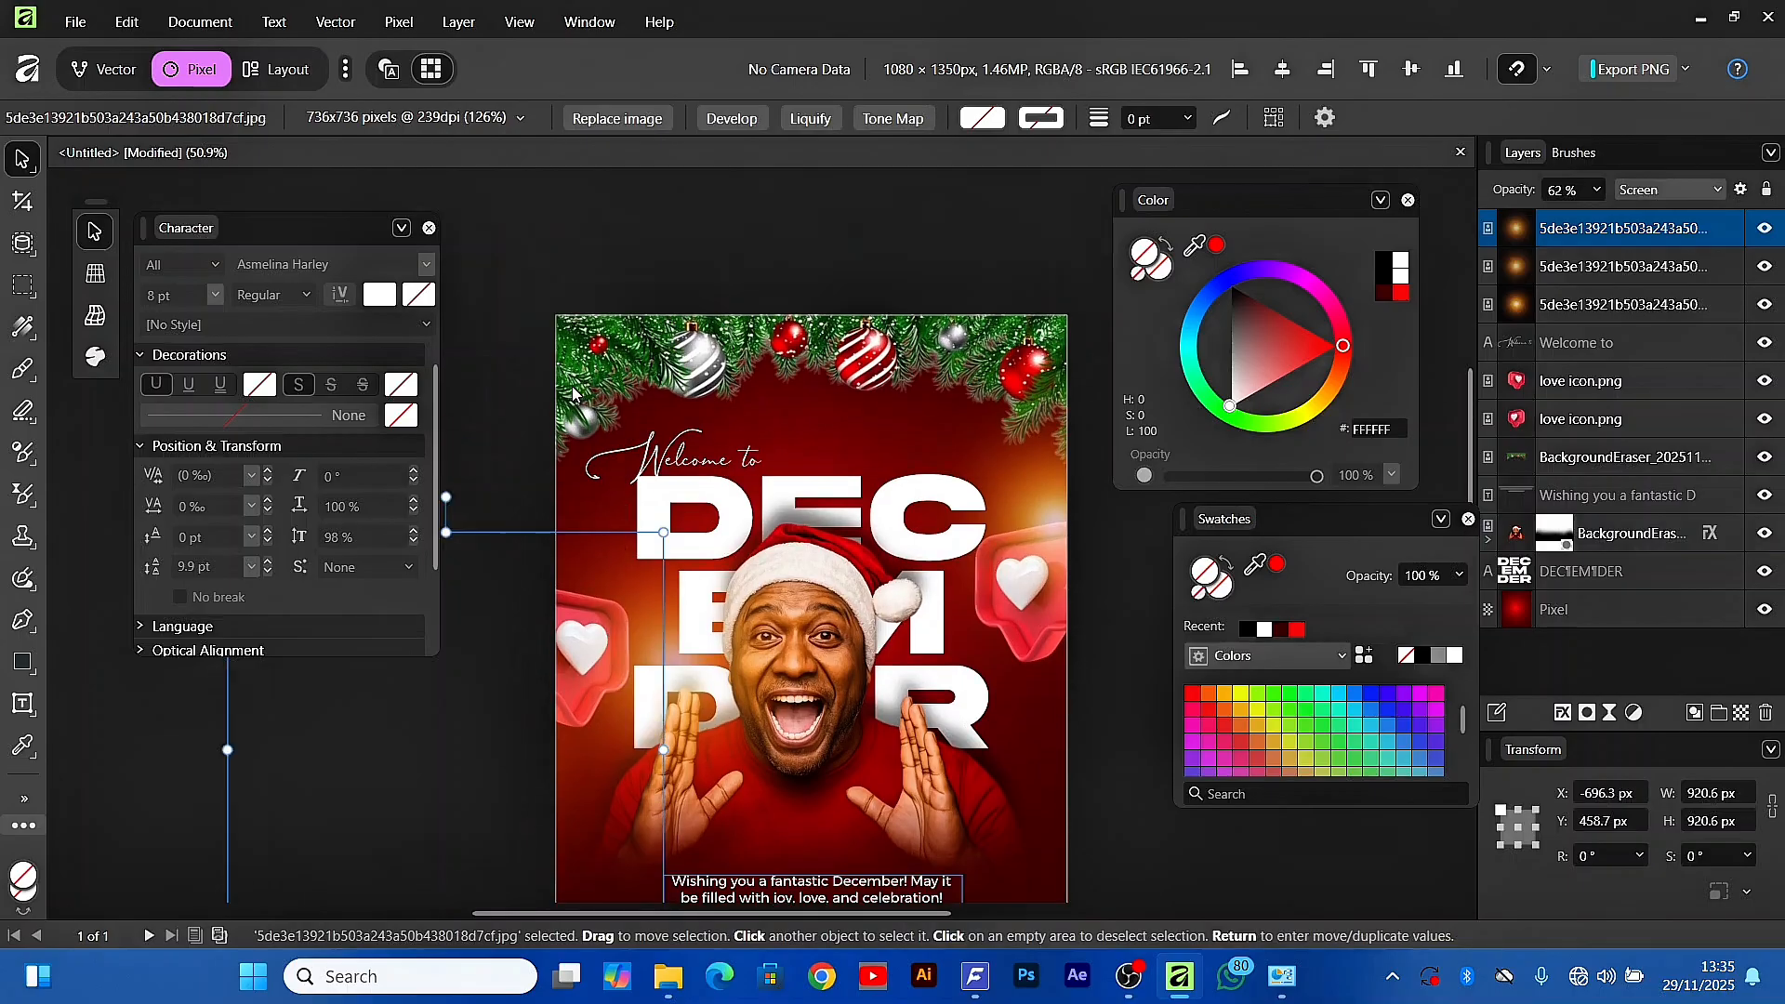
pyautogui.scroll(1, 573, 394)
# Set up an export of the whole document with the JPEG (Best quality) preset
pyautogui.click(75, 21)
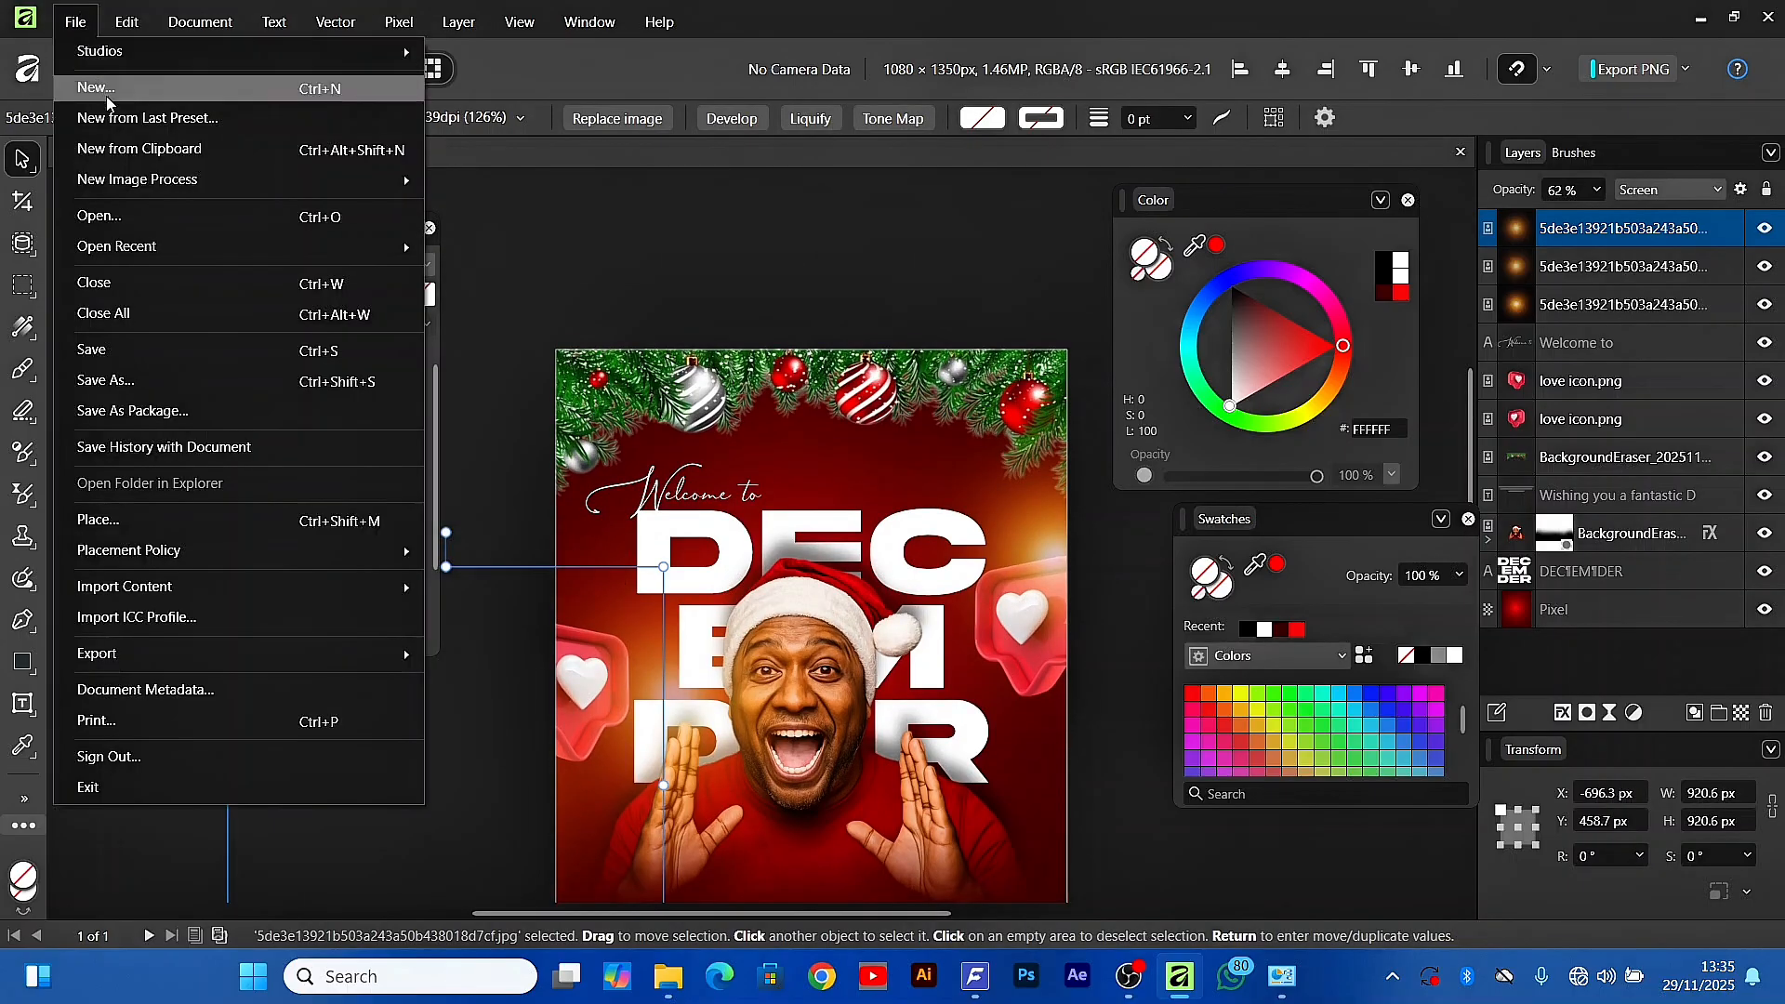
pyautogui.moveTo(160, 653)
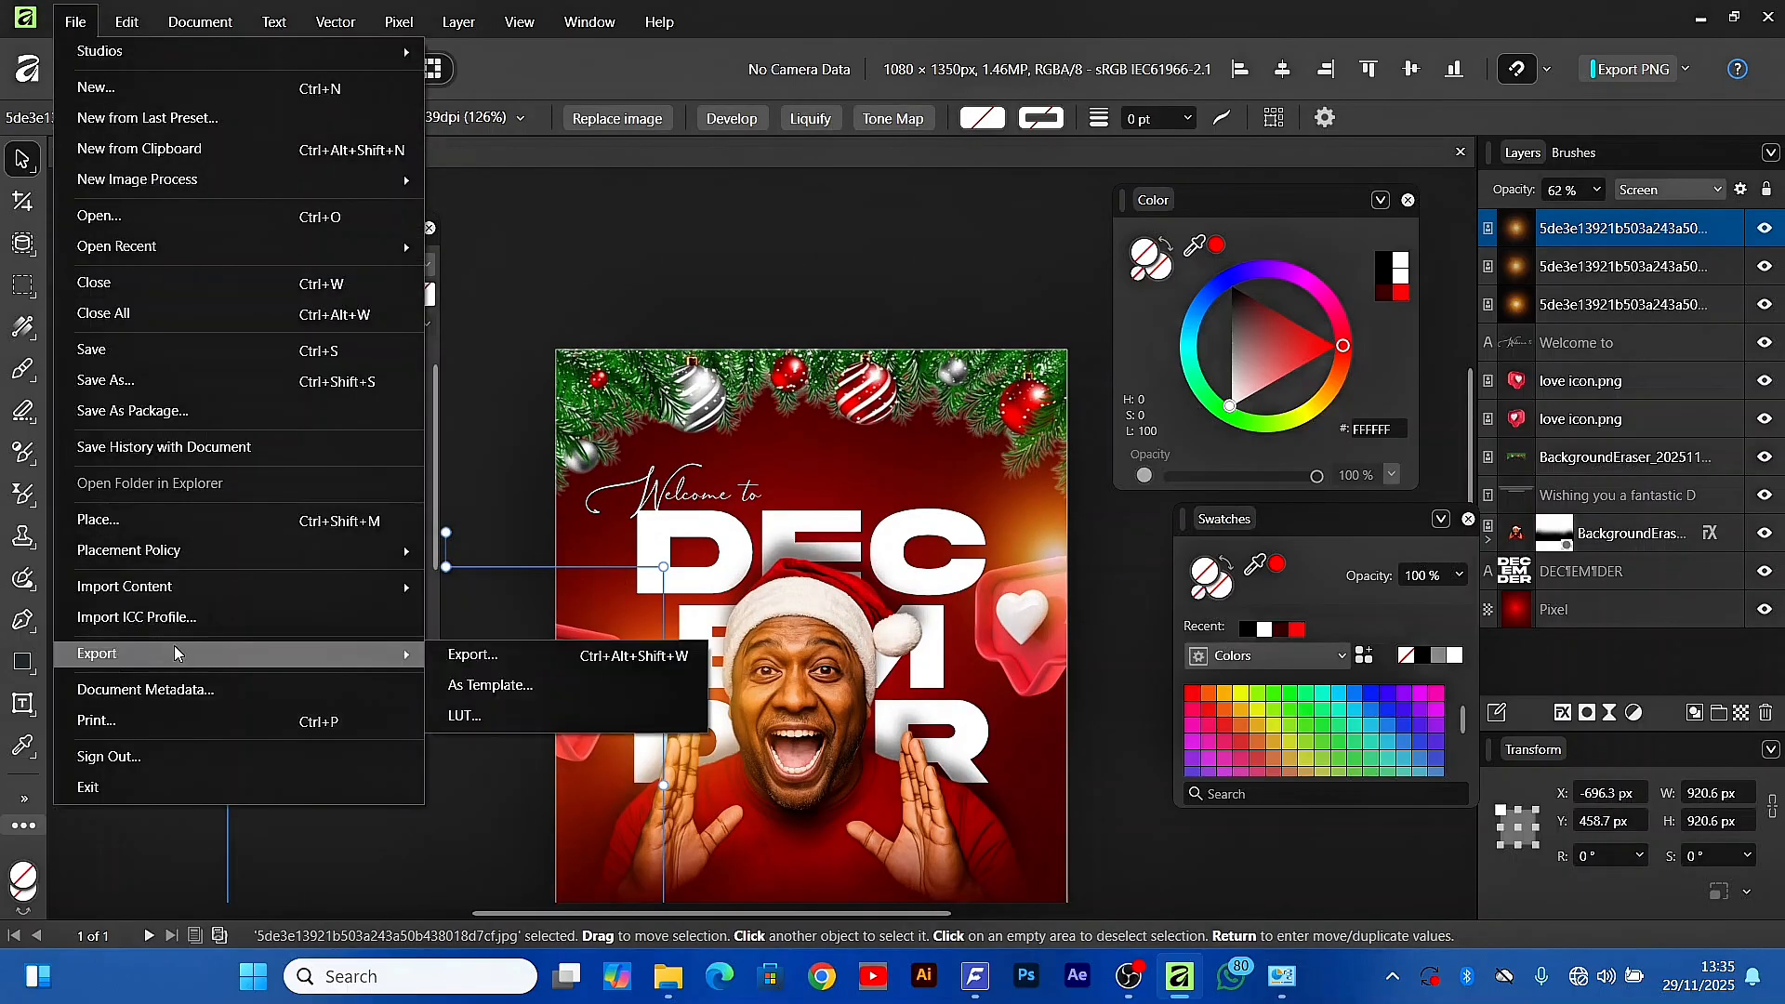
pyautogui.click(513, 662)
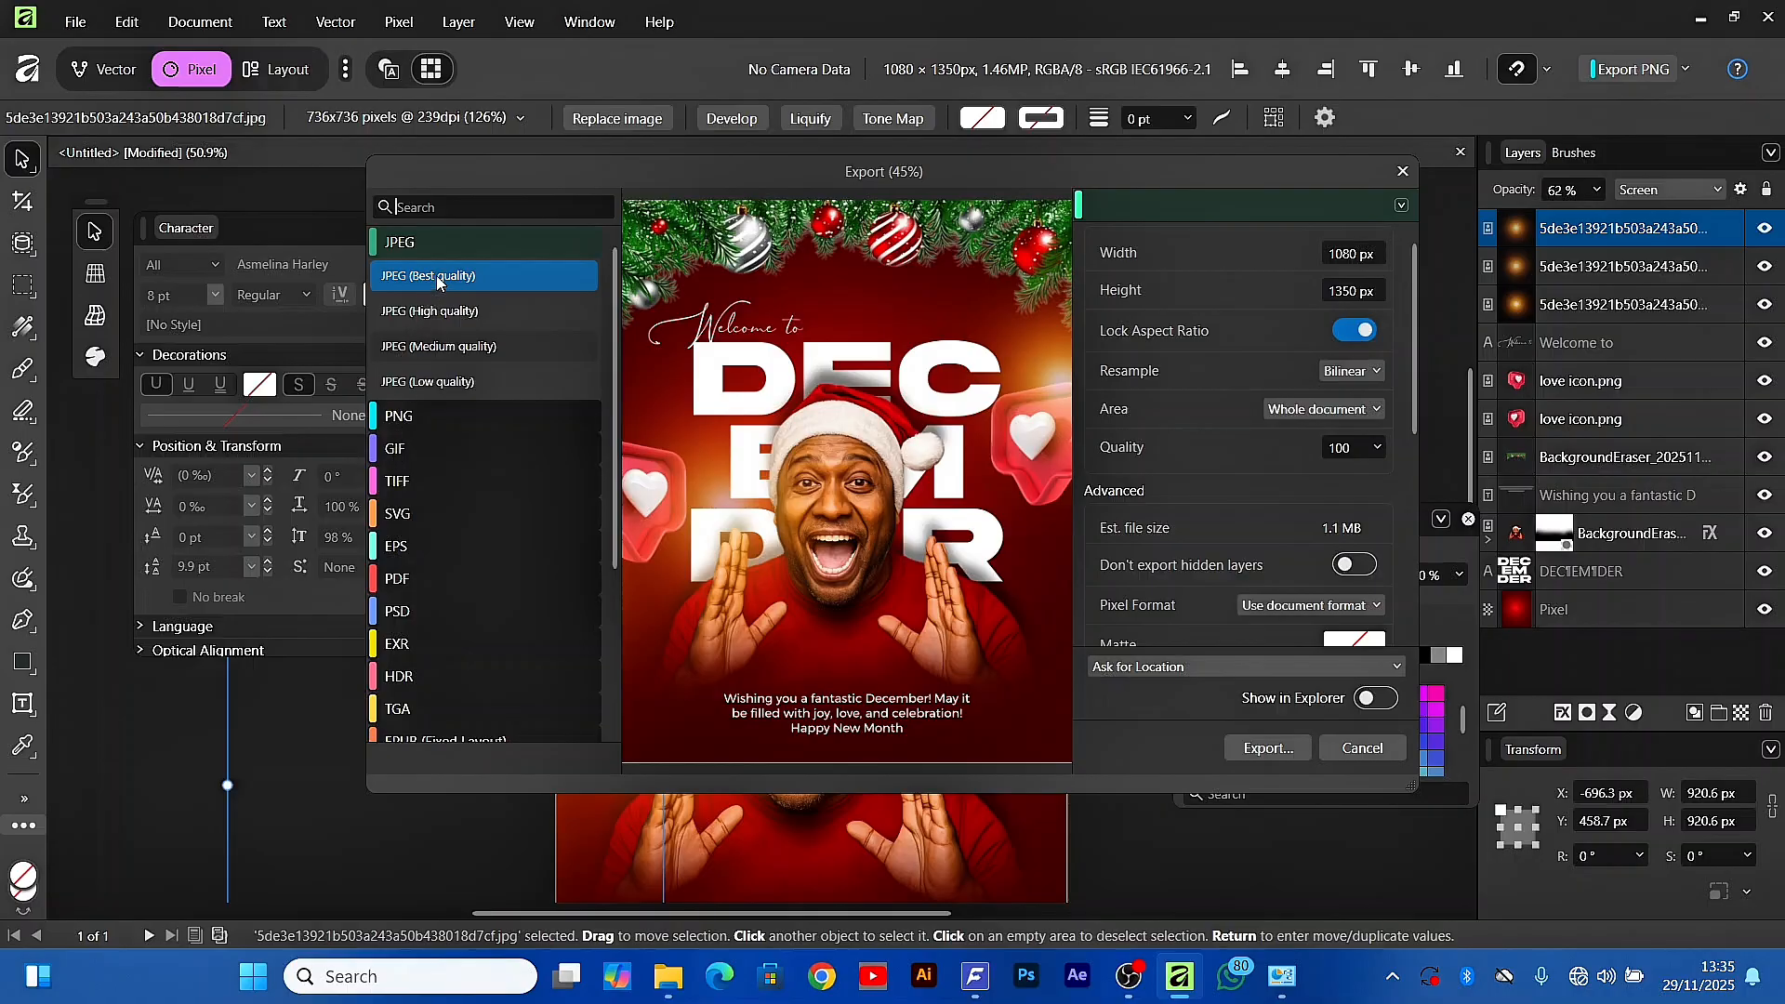
# Export the design as a JPG named "December tutorial" in the Me adobe folder
pyautogui.click(1297, 750)
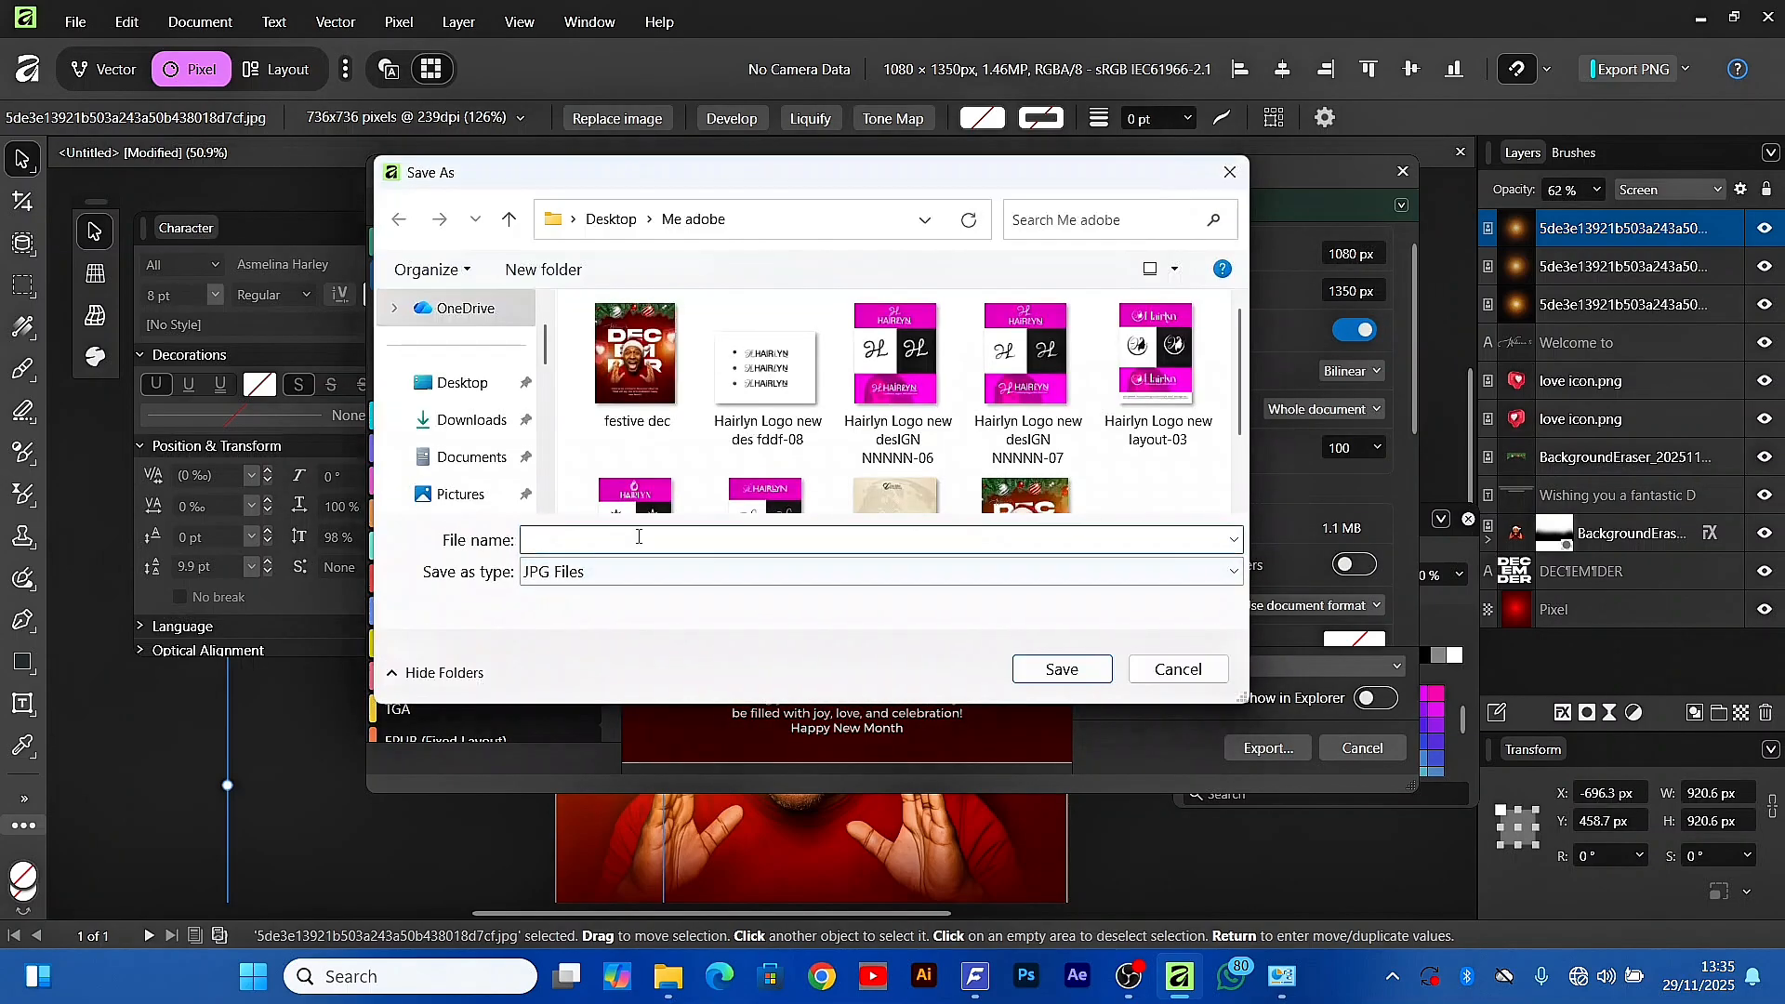
pyautogui.write('Decembe')
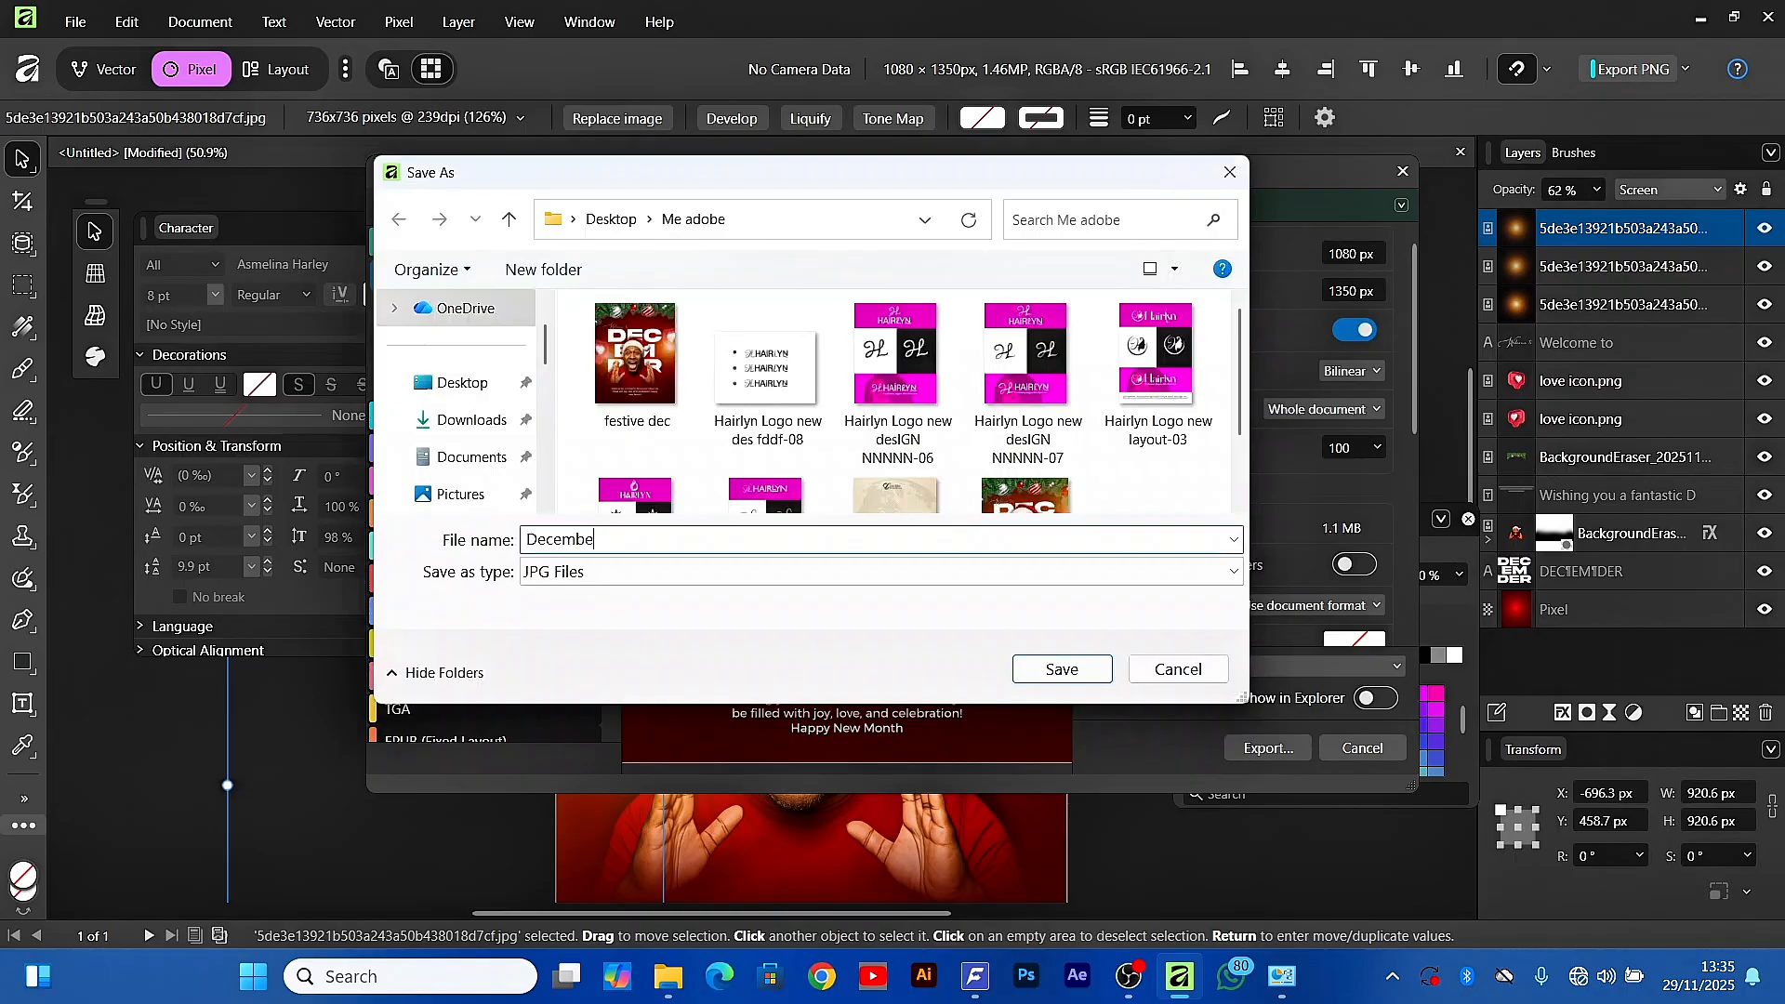
pyautogui.write('r tutori')
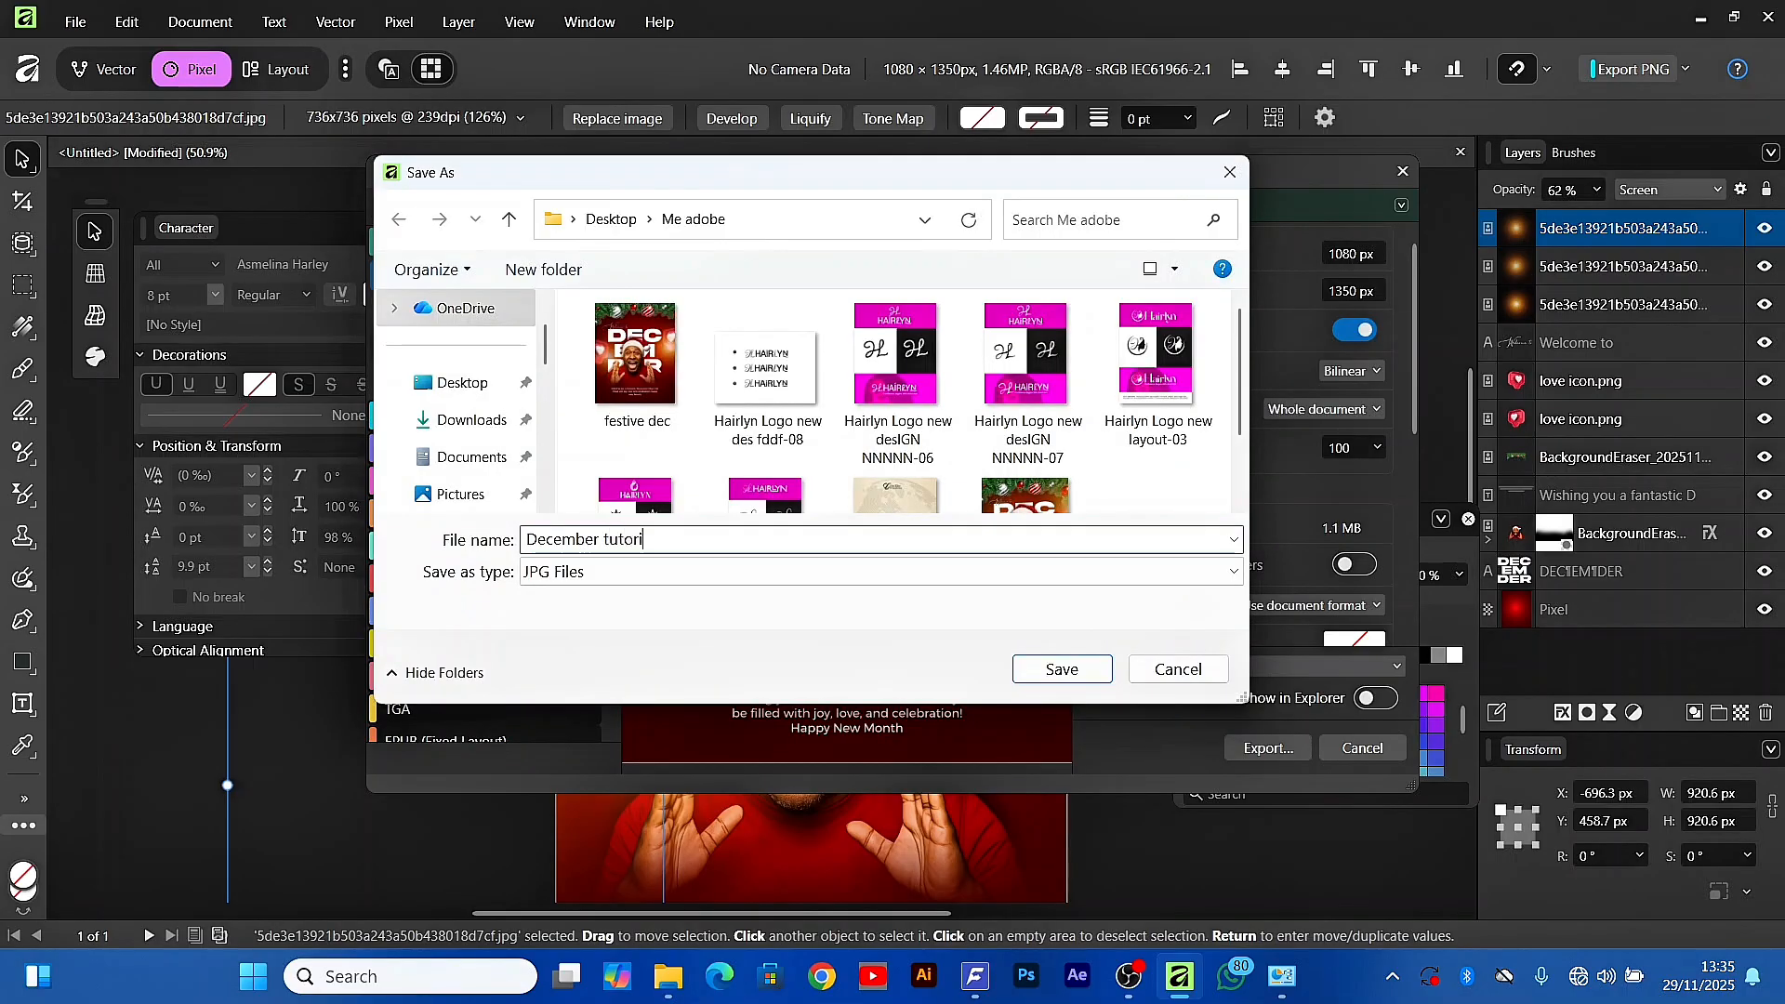
pyautogui.write('al')
pyautogui.click(1086, 675)
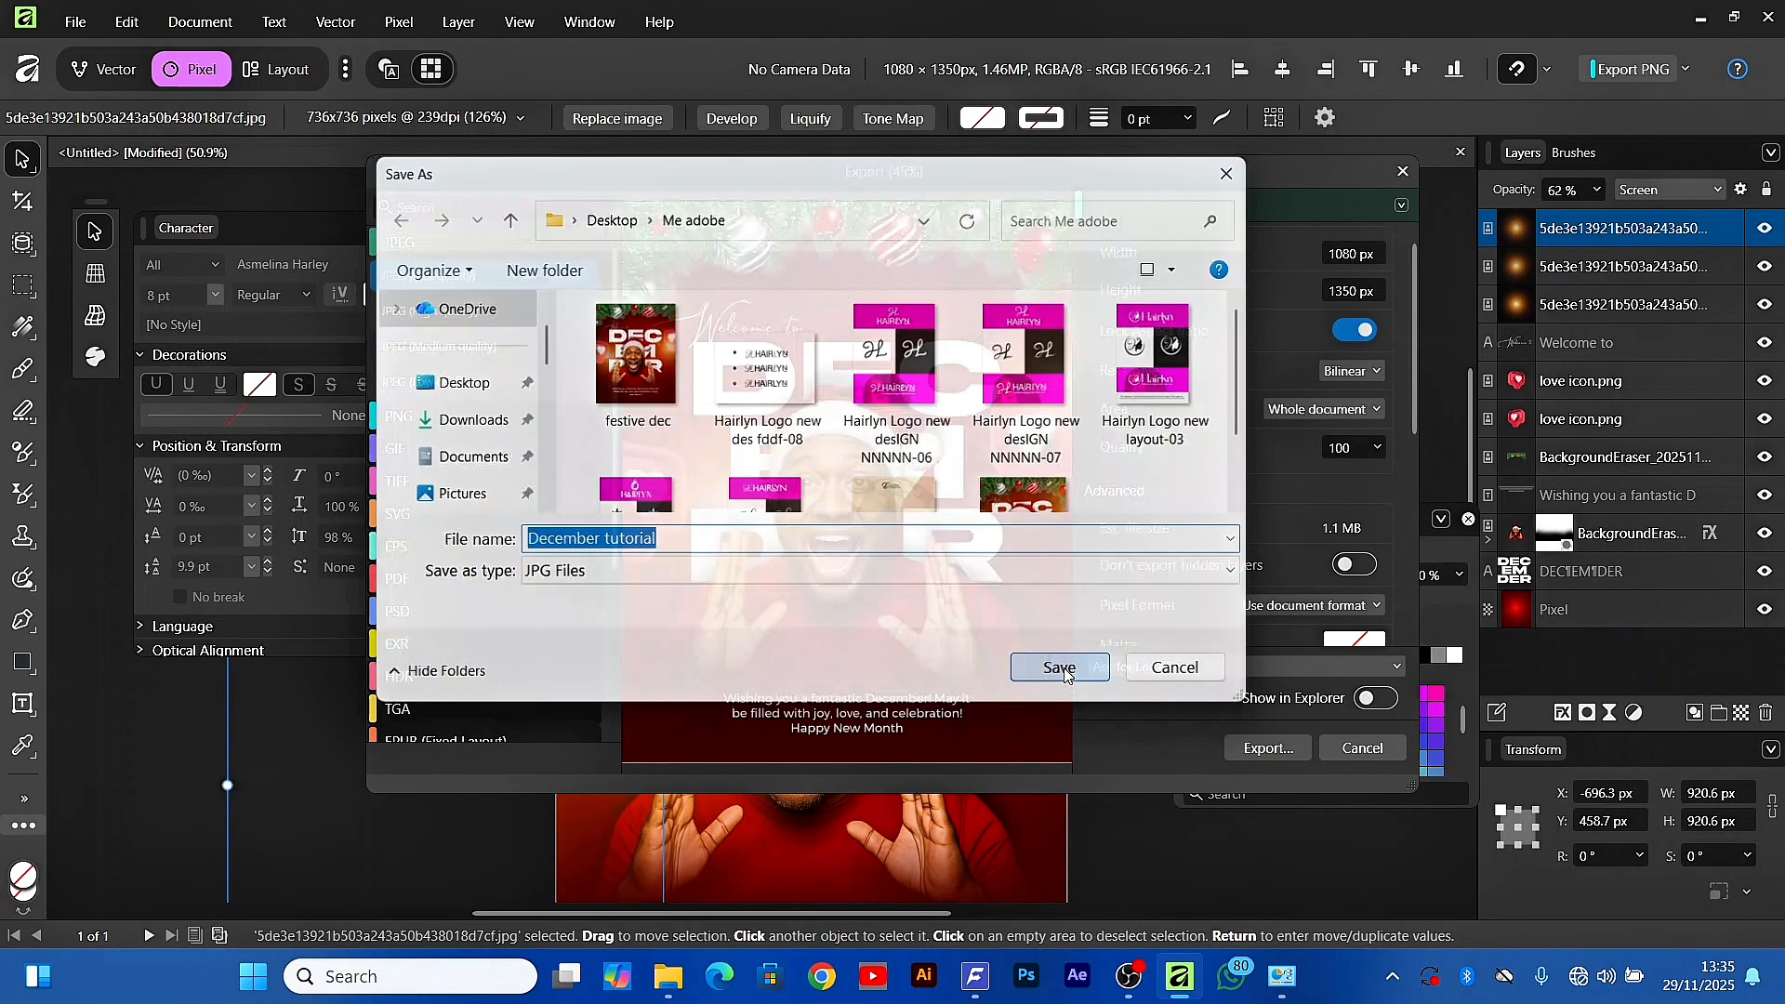
pyautogui.scroll(-3, 781, 694)
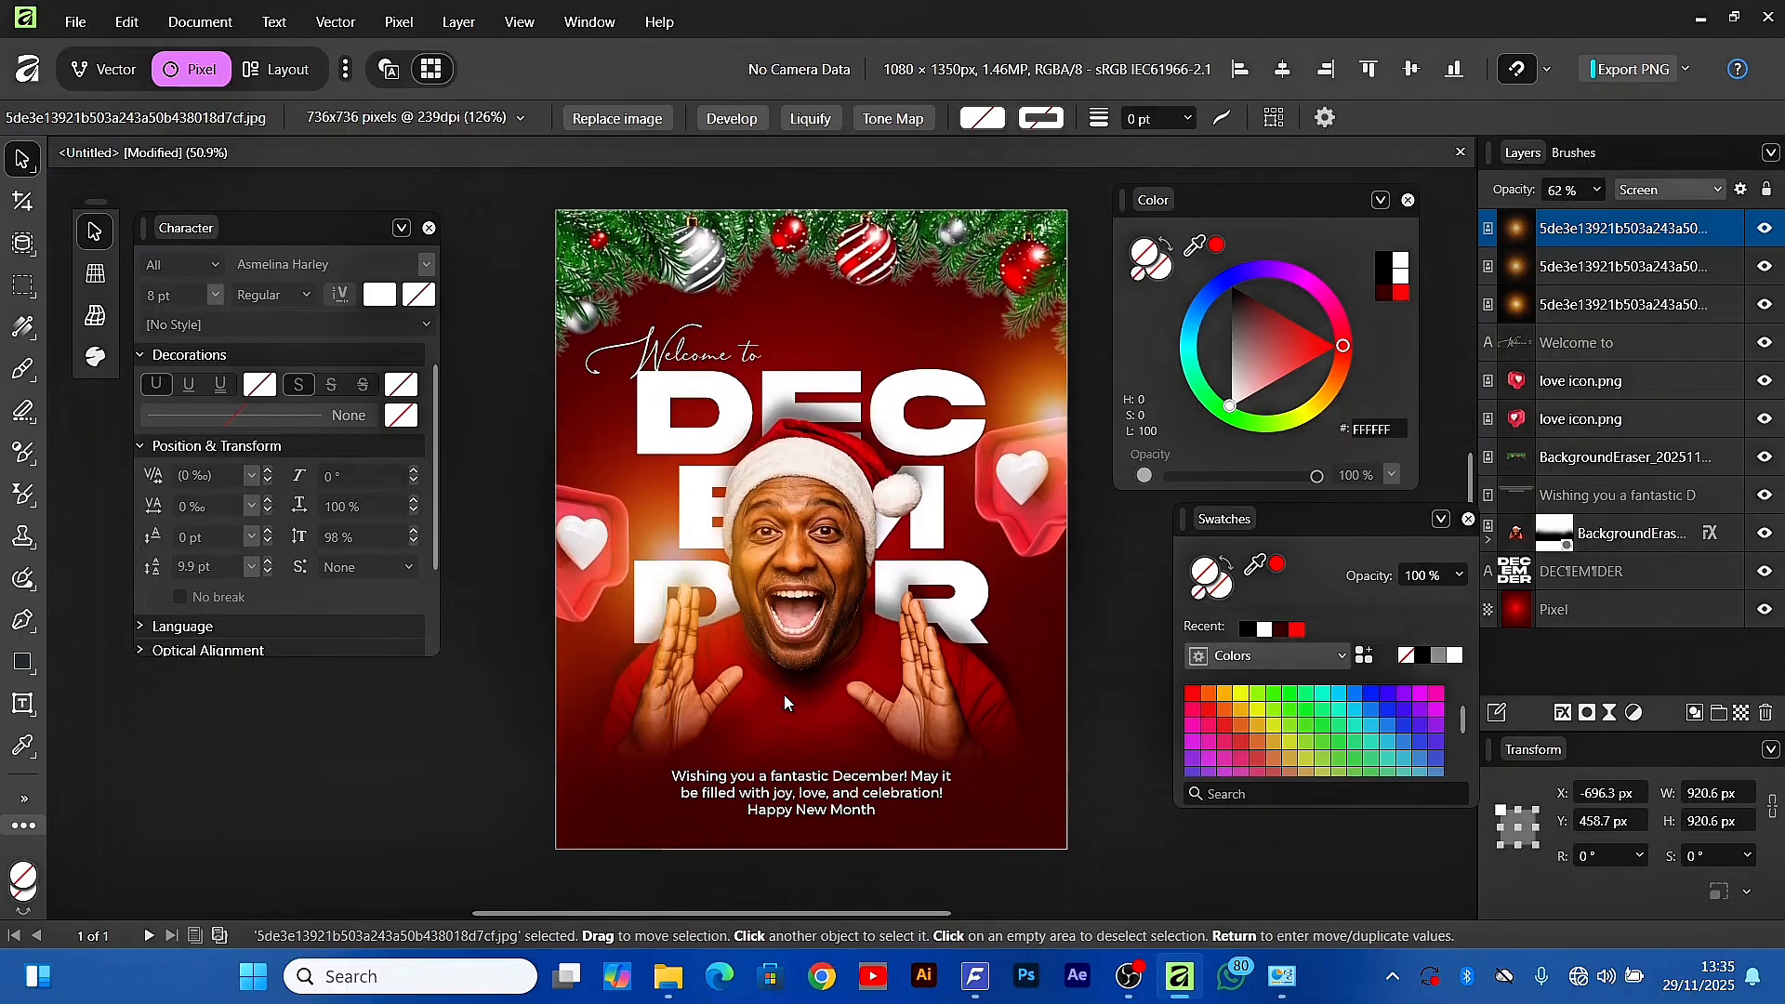